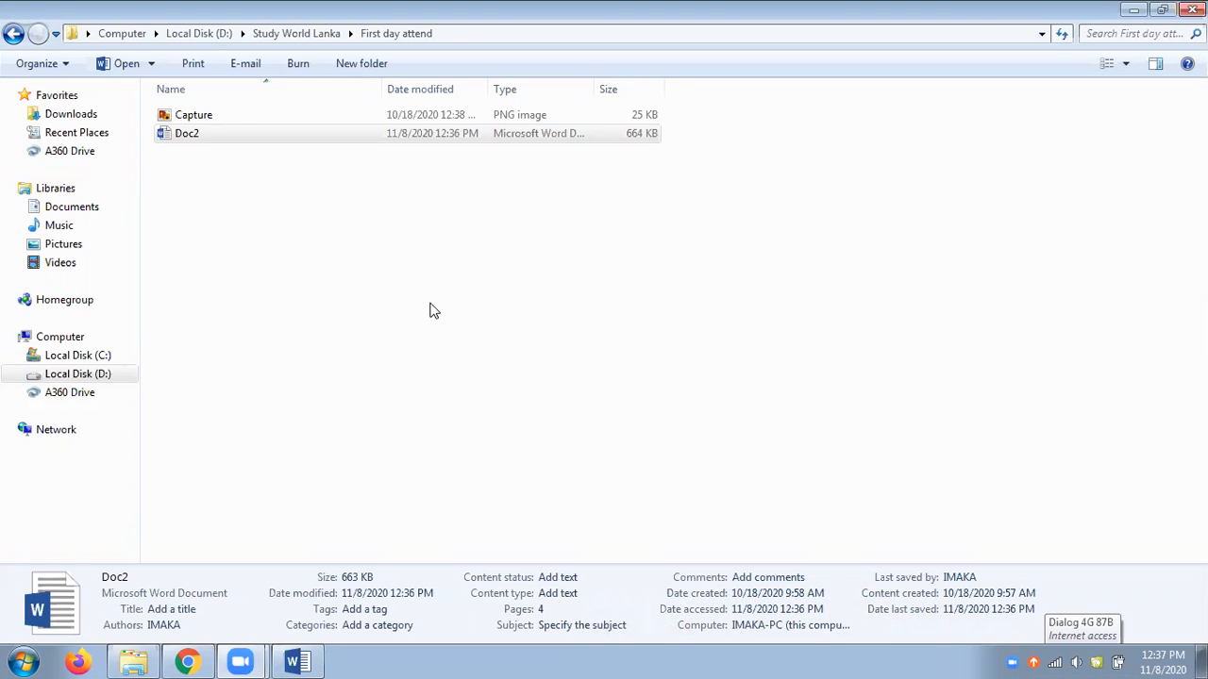
Minimize the file window, close both browser tabs and launch SOLIDWORKS 2016.
left_click(1135, 13)
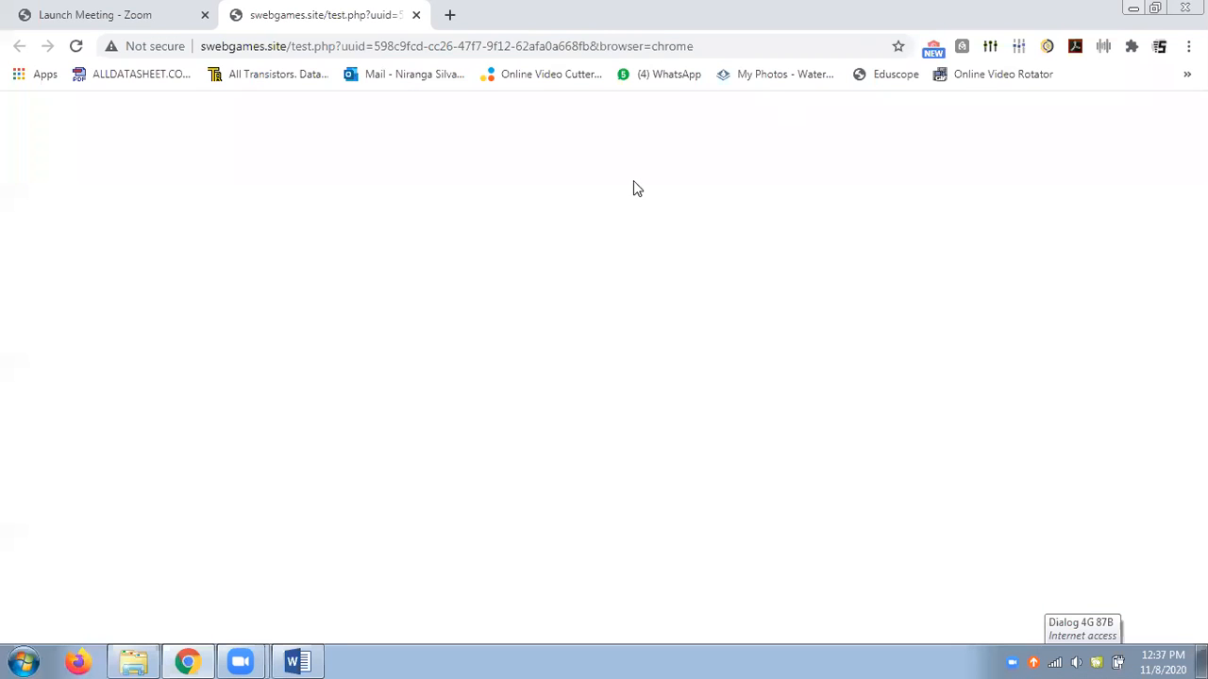
left_click(416, 15)
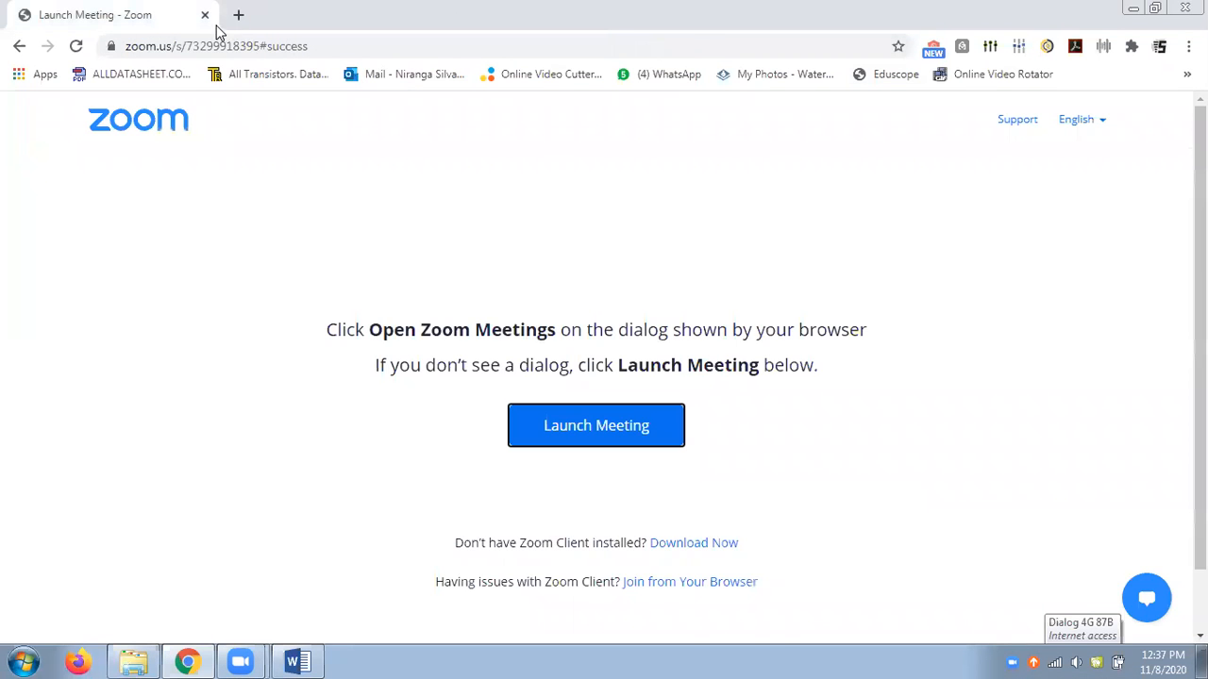
left_click(205, 15)
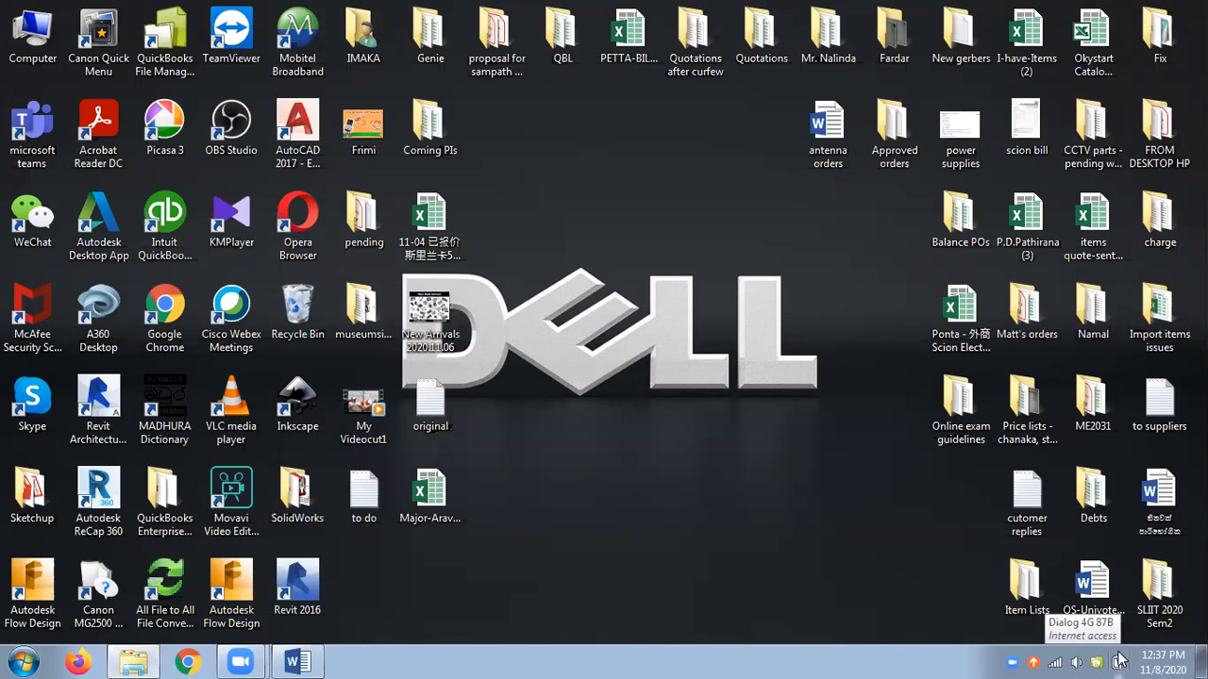
left_click(11, 658)
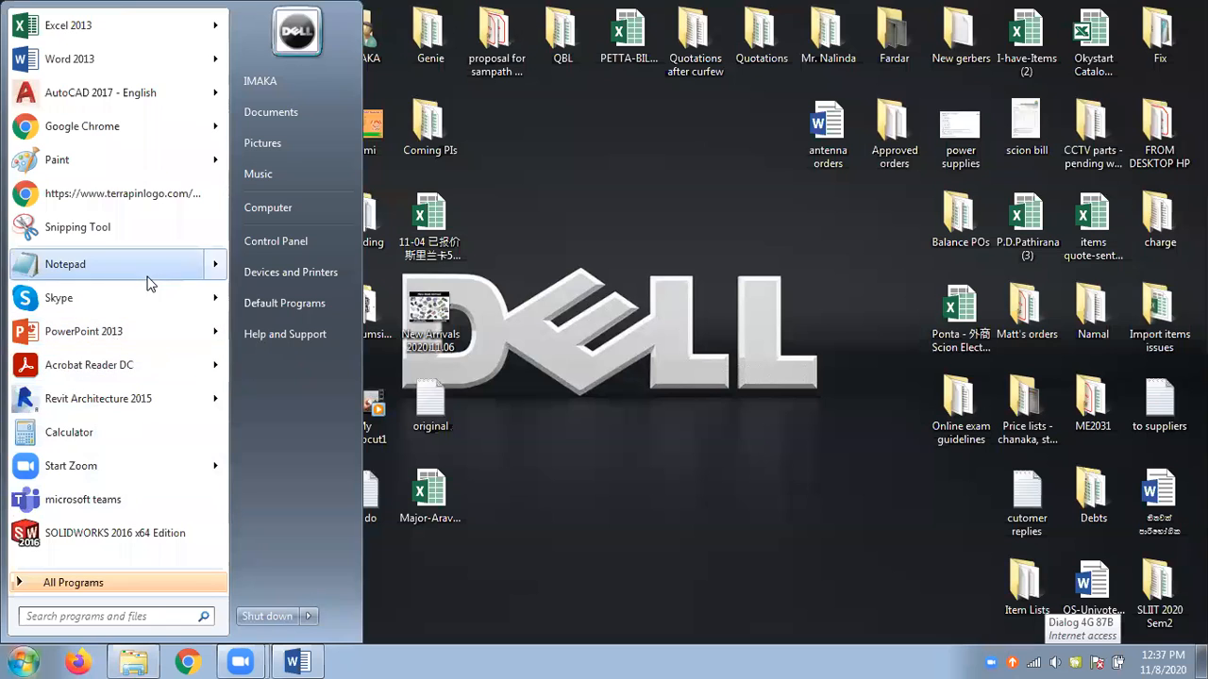
left_click(94, 536)
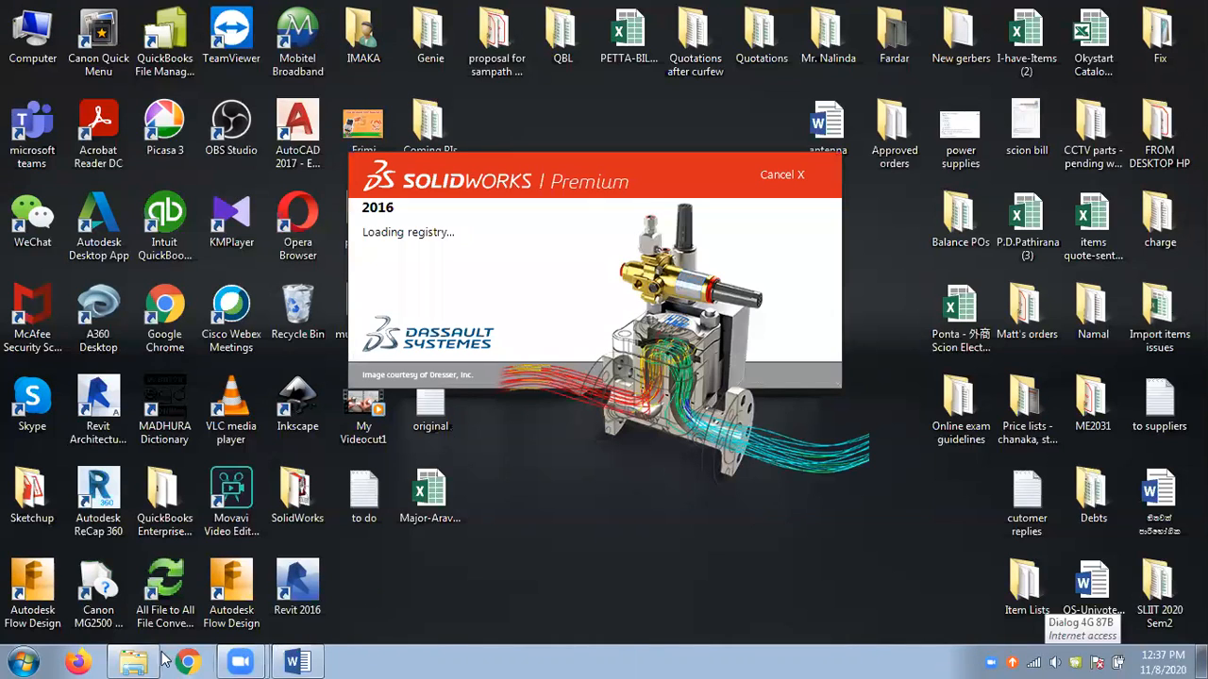
Open the presentation Chapter 09 - Editing Features from the SW notes > Slides folder and minimize the folder window.
left_click(133, 662)
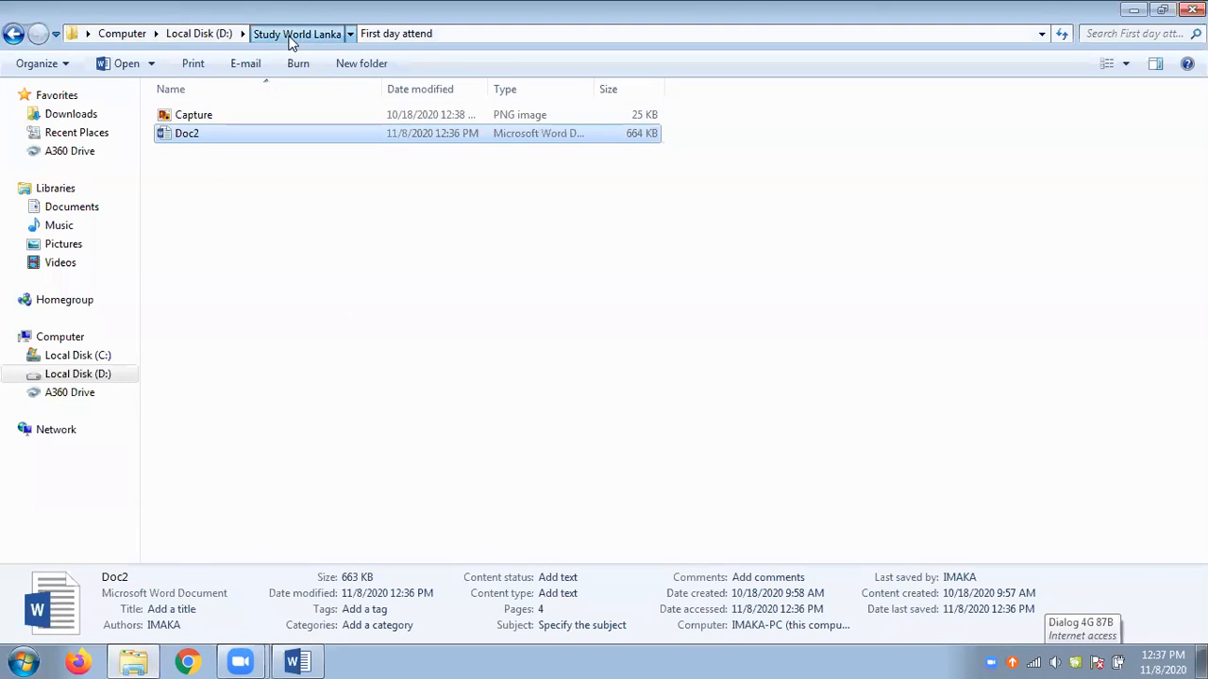
left_click(330, 35)
left_click(216, 177)
double_click(216, 175)
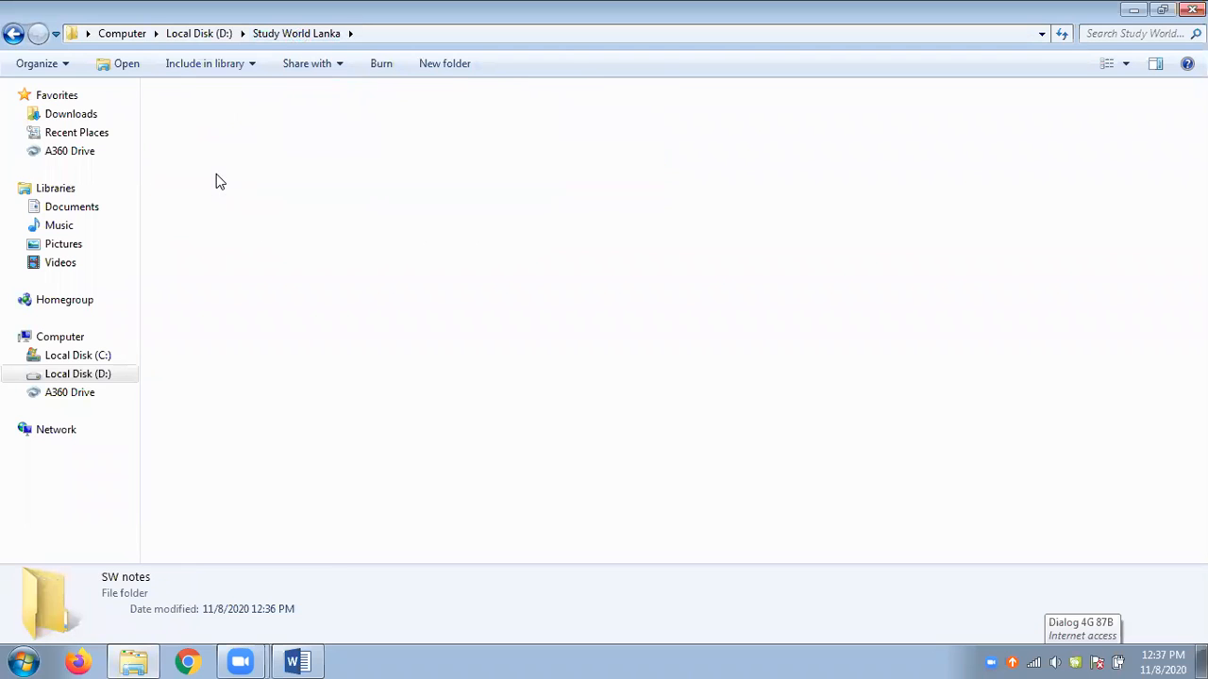
double_click(215, 132)
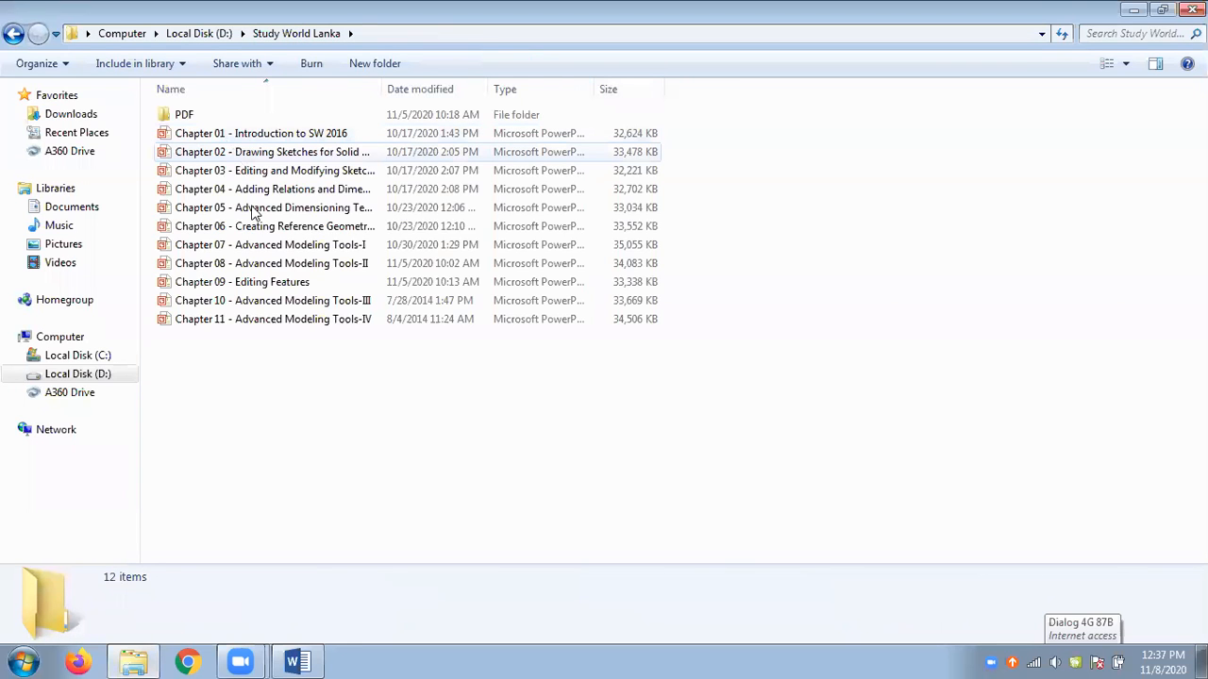
left_click(275, 283)
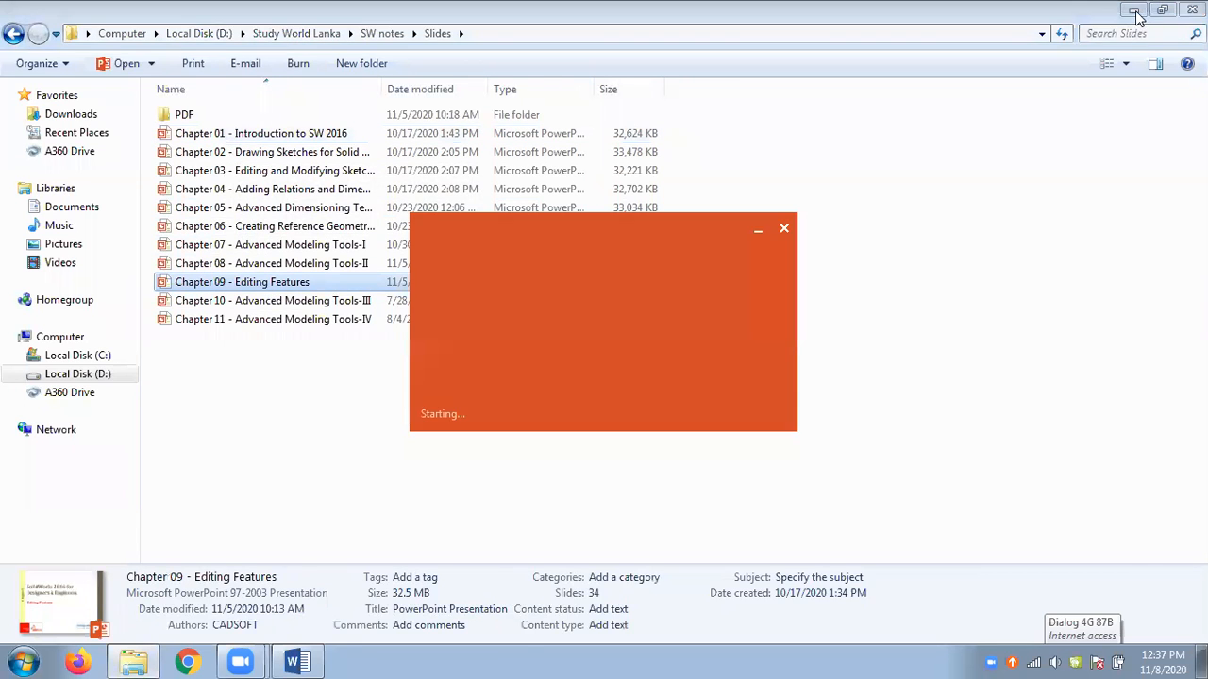
left_click(1135, 10)
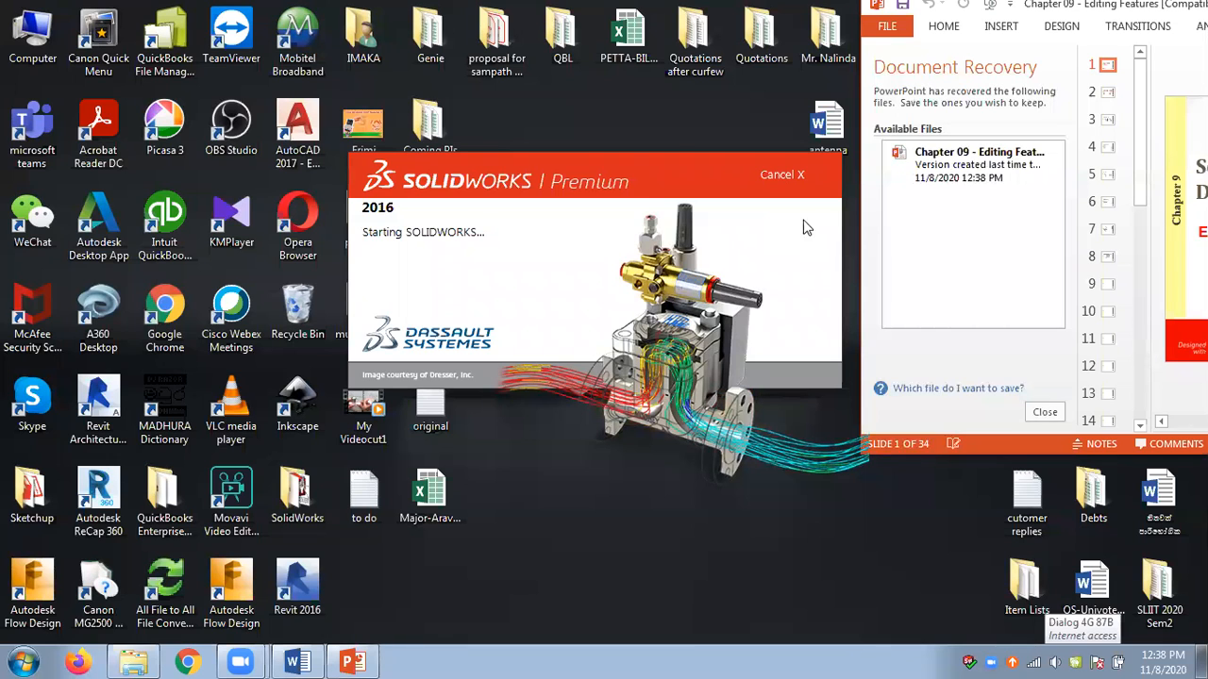
Dismiss the Office activation notice and the document recovery pane, and maximize the presentation window.
left_click(1159, 404)
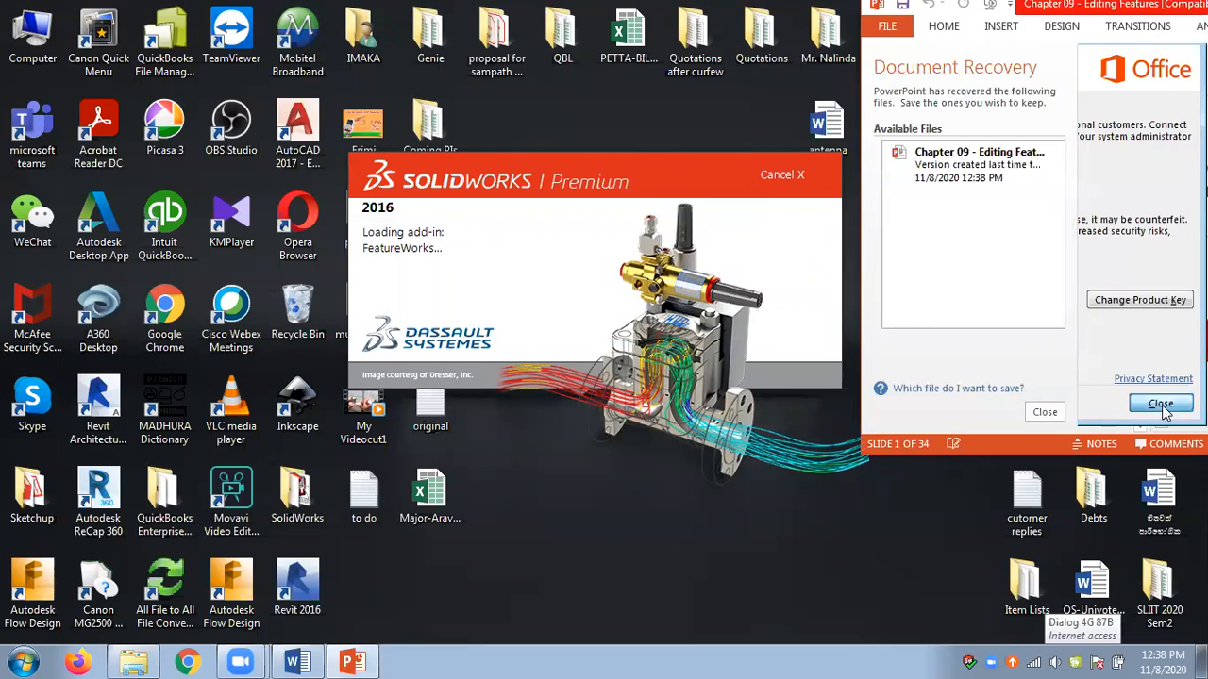
left_click(1044, 414)
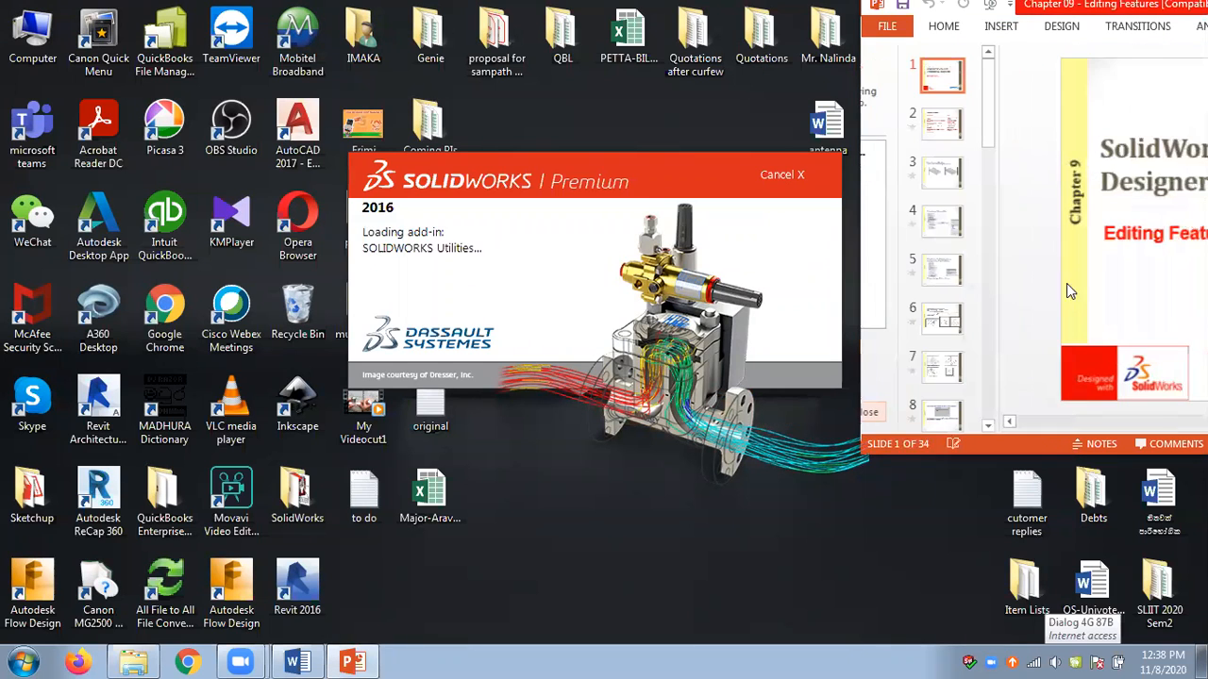
double_click(1119, 5)
Go through the slides to the one on Editing Using the Instant3D Tool.
left_click(137, 373)
left_click(126, 479)
scroll(287, 404, "down", 3)
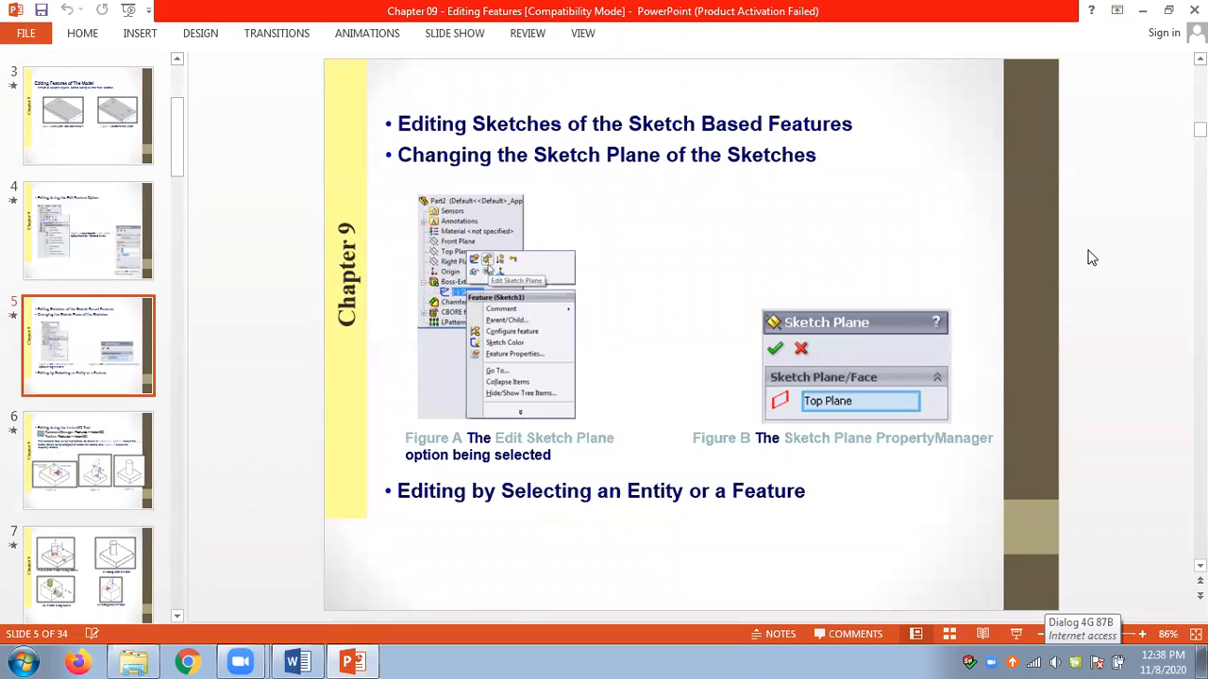
scroll(1091, 258, "down", 1)
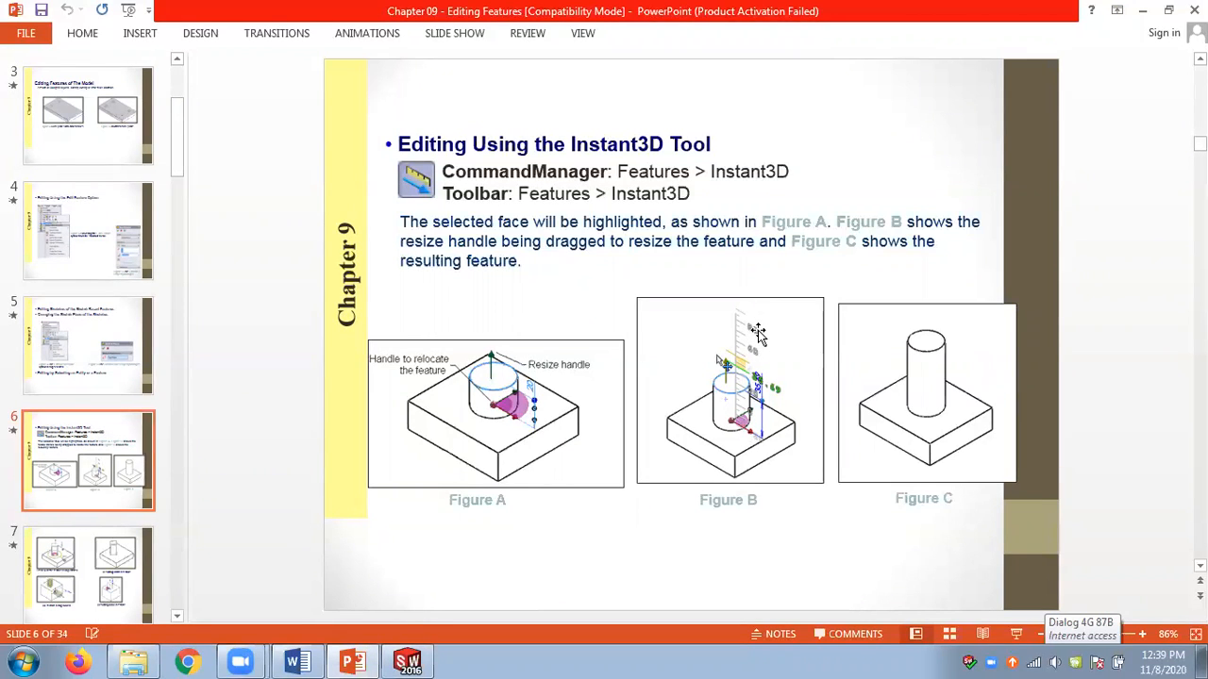
Switch to SOLIDWORKS and browse to the Chap 9 part files folder for opening a document.
left_click(411, 660)
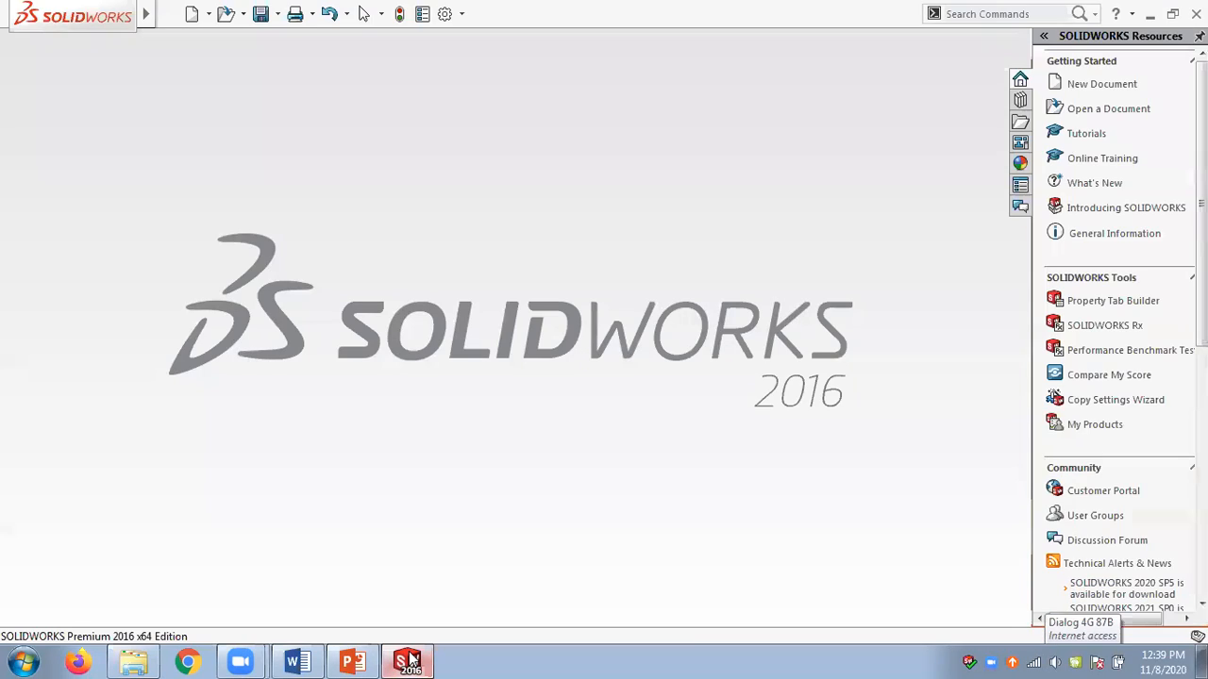
left_click(245, 17)
left_click(265, 39)
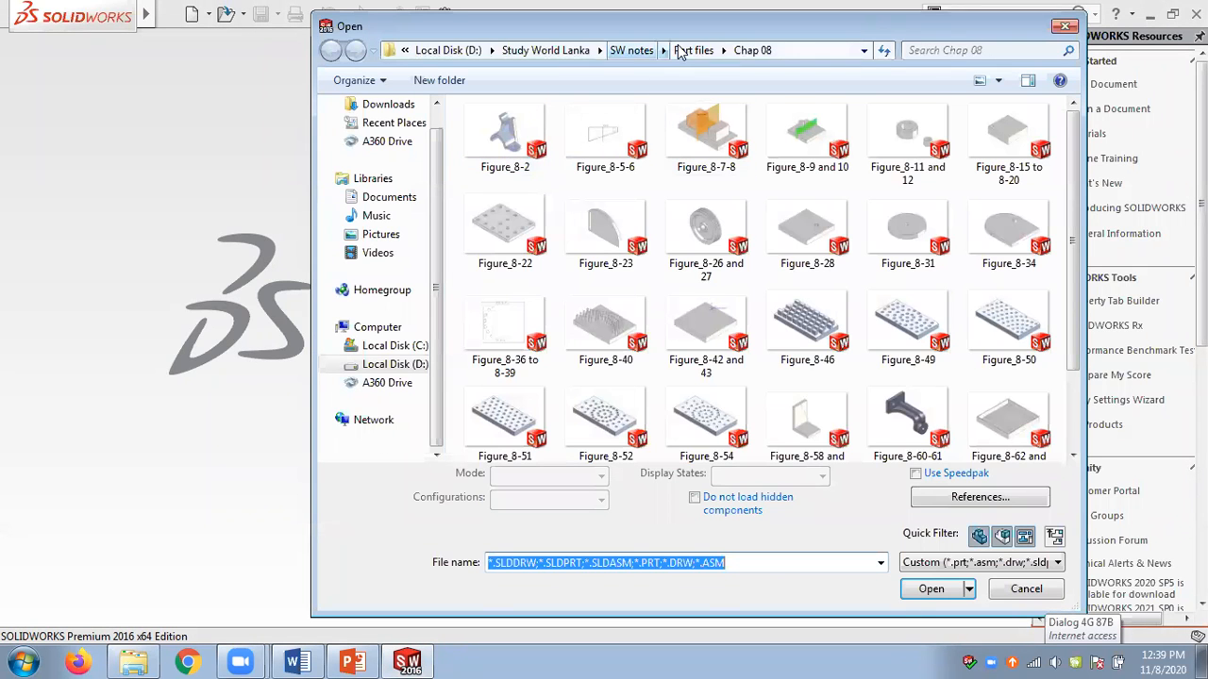
left_click(689, 50)
double_click(511, 188)
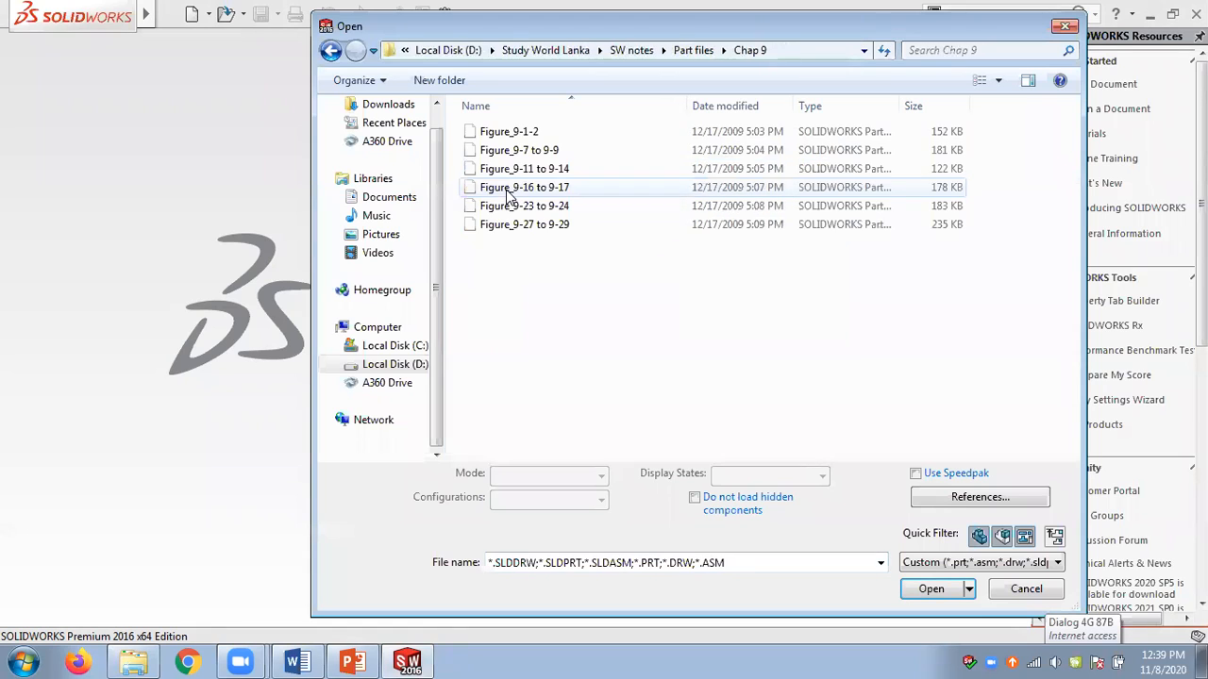
Show the files as large icons and open the part Figure_9-11 to 9-14.
left_click(999, 81)
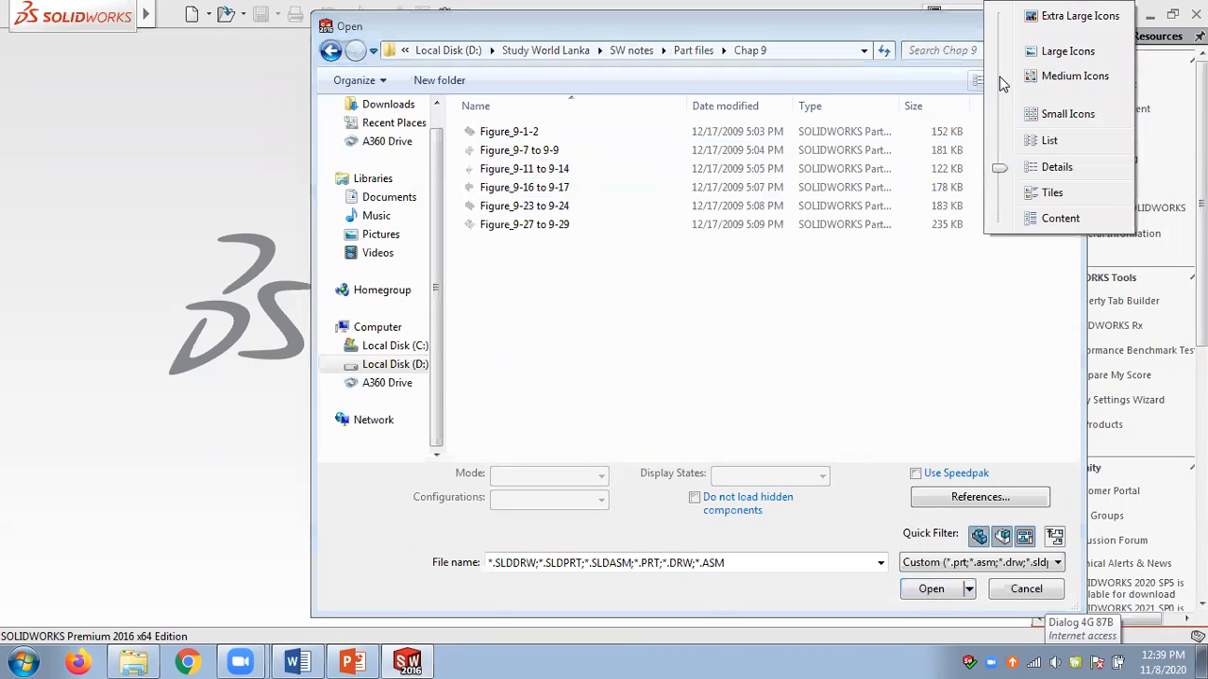
left_click(1065, 52)
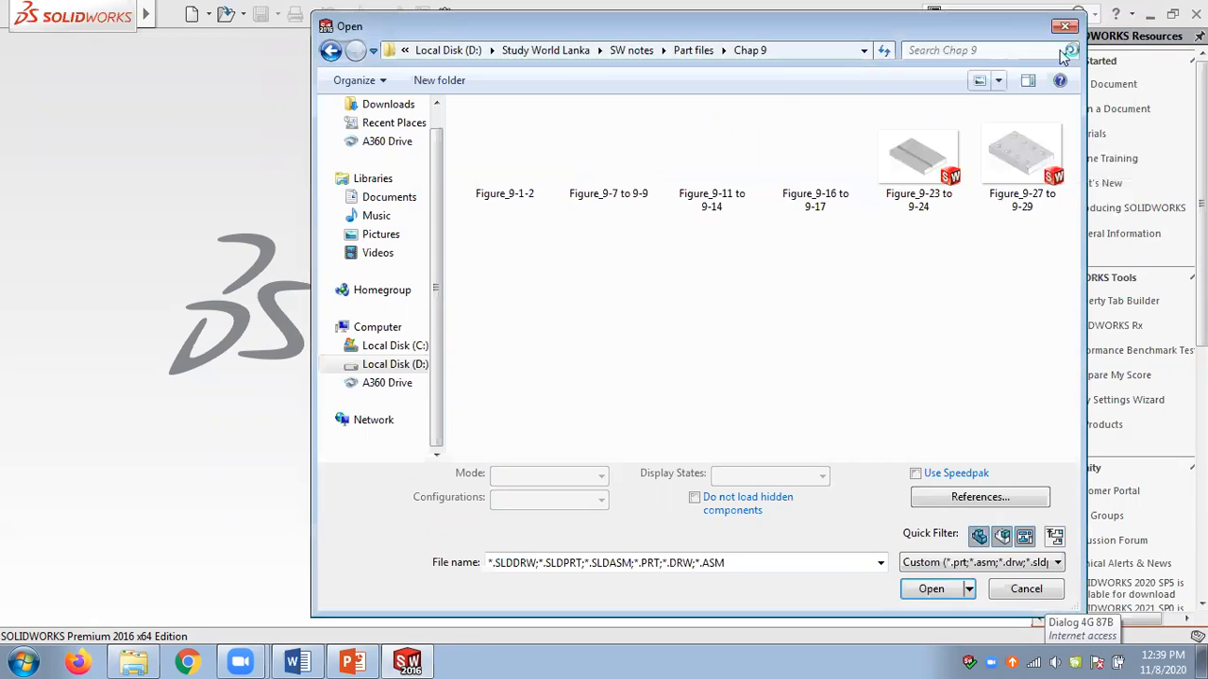
left_click(701, 156)
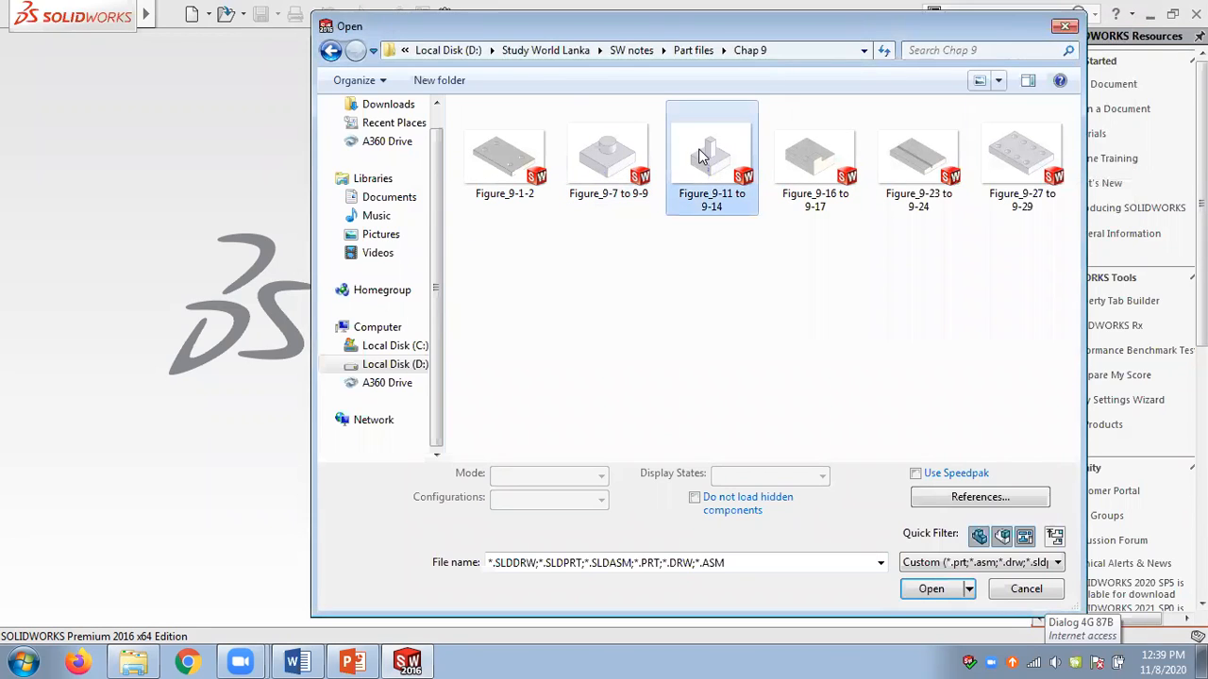
double_click(701, 157)
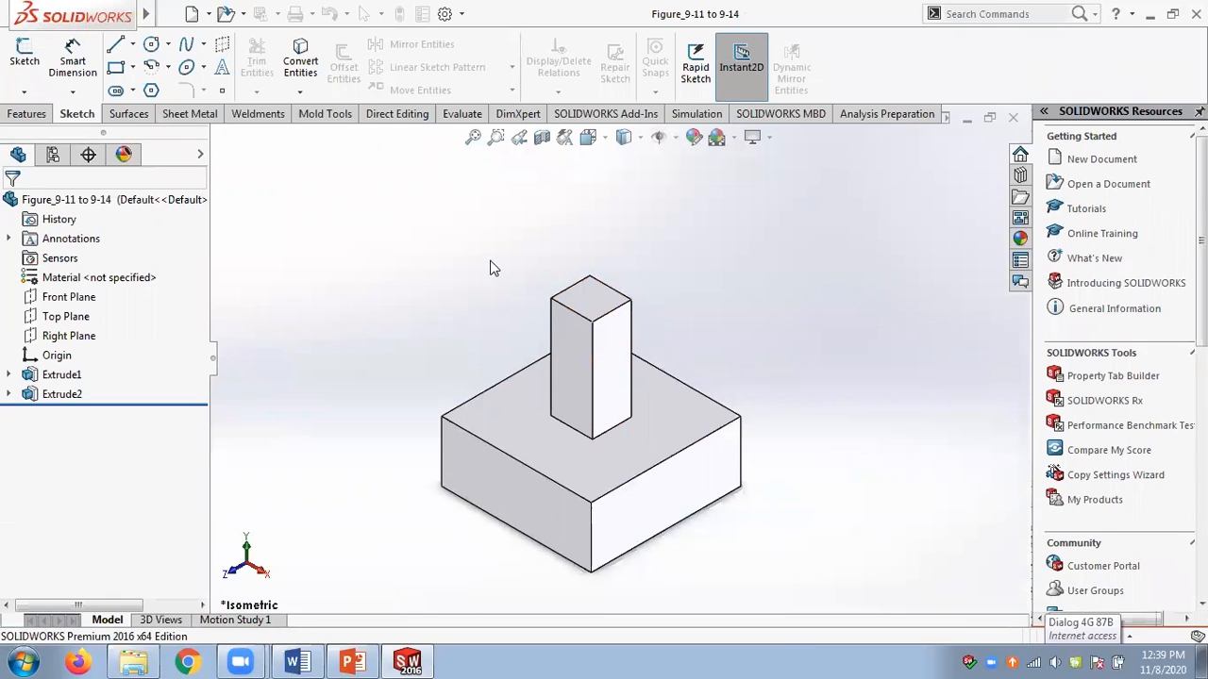
Shorten the square post on the base block to a height of about 56 using its top-face resize handle.
left_click(590, 308)
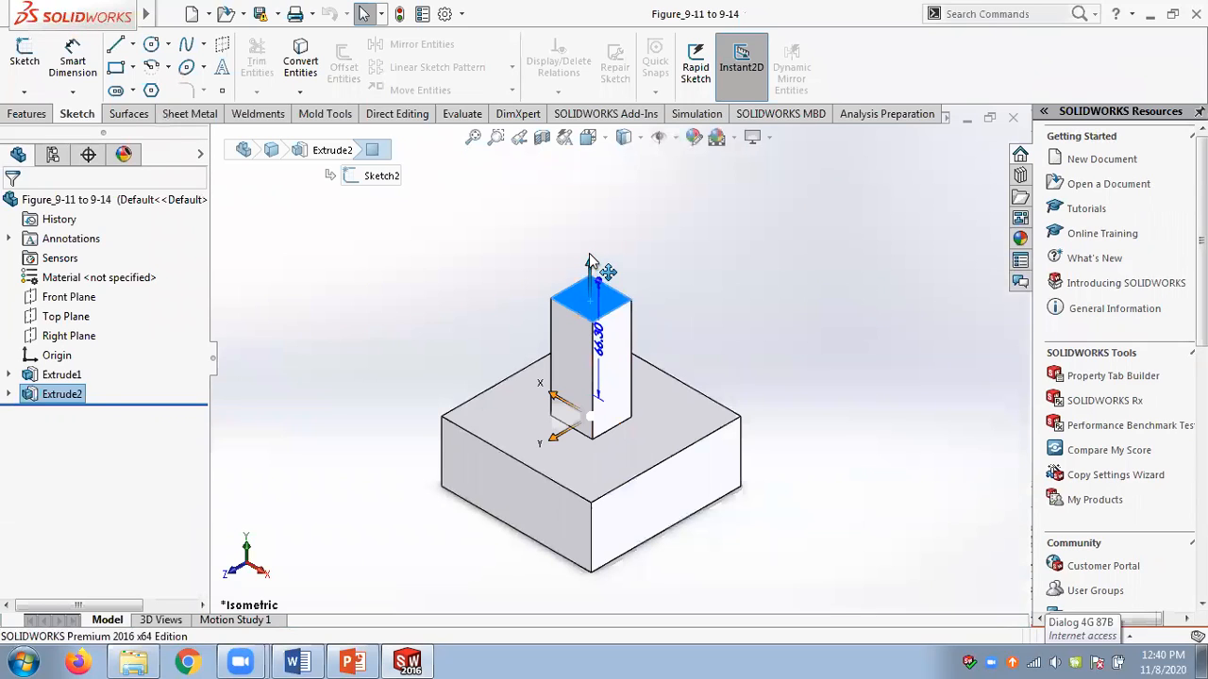
left_click_drag(589, 227, 602, 291)
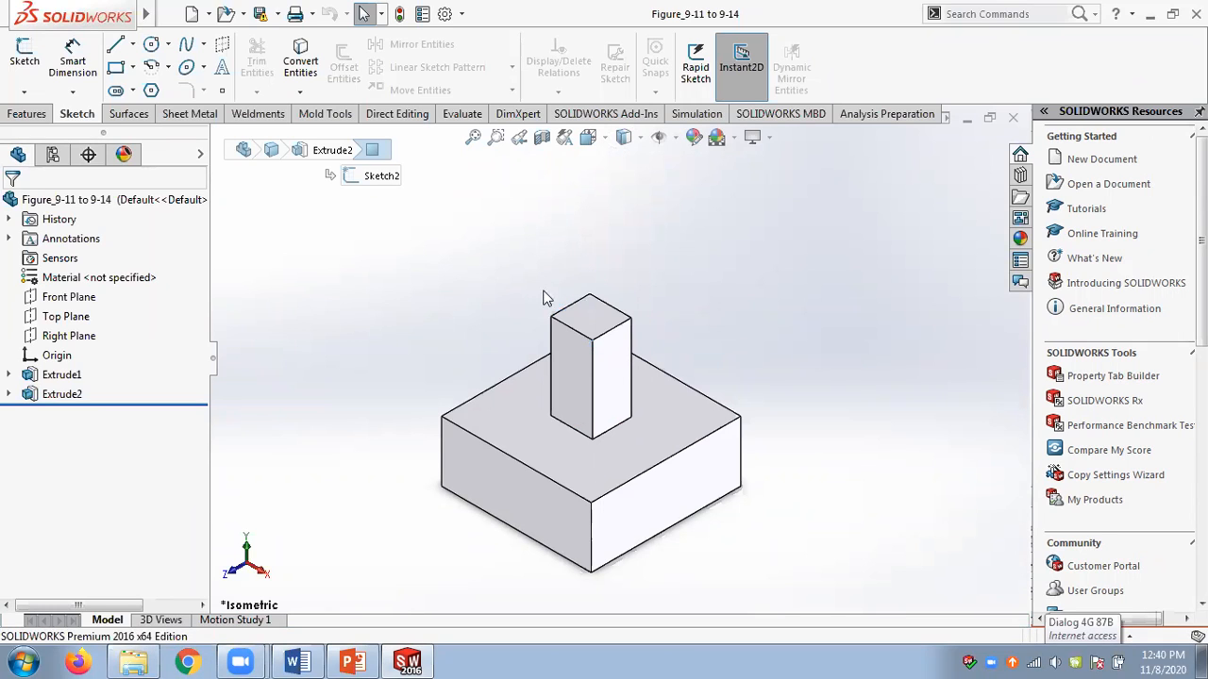
left_click(591, 324)
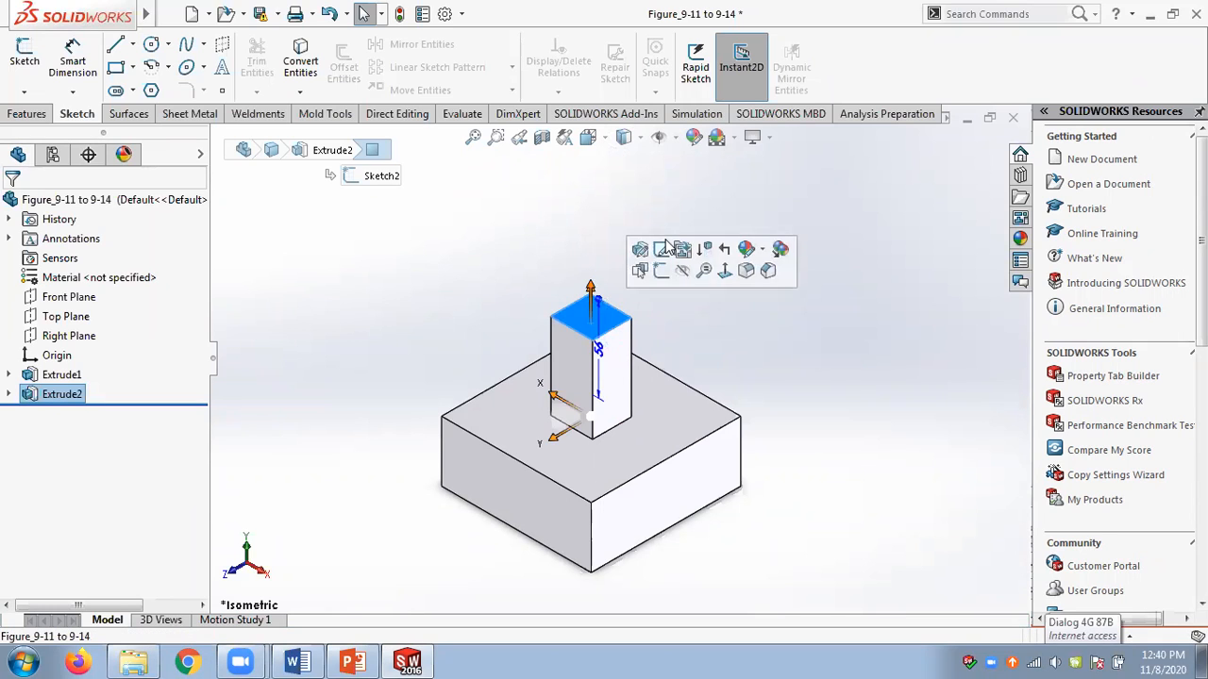
Turn off Instant2D, try to raise the post's top face with the resize handle, and rebuild the part.
left_click(752, 83)
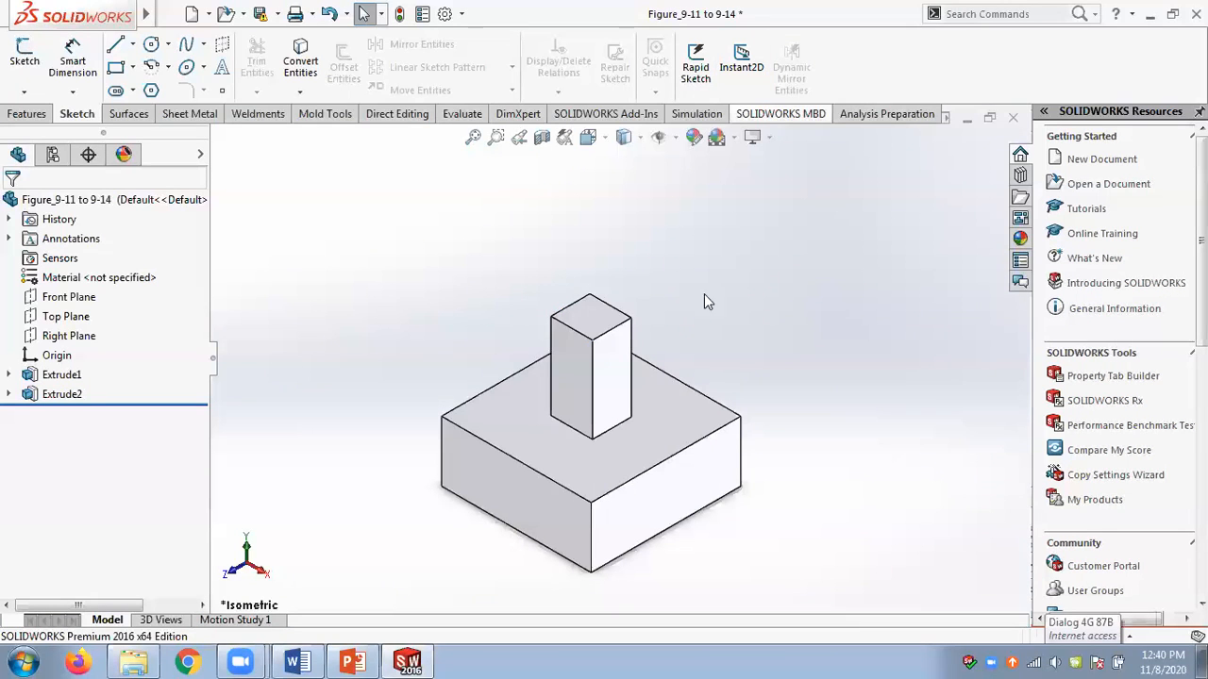
left_click(604, 326)
left_click_drag(603, 285, 604, 244)
left_click(696, 183)
left_click(398, 14)
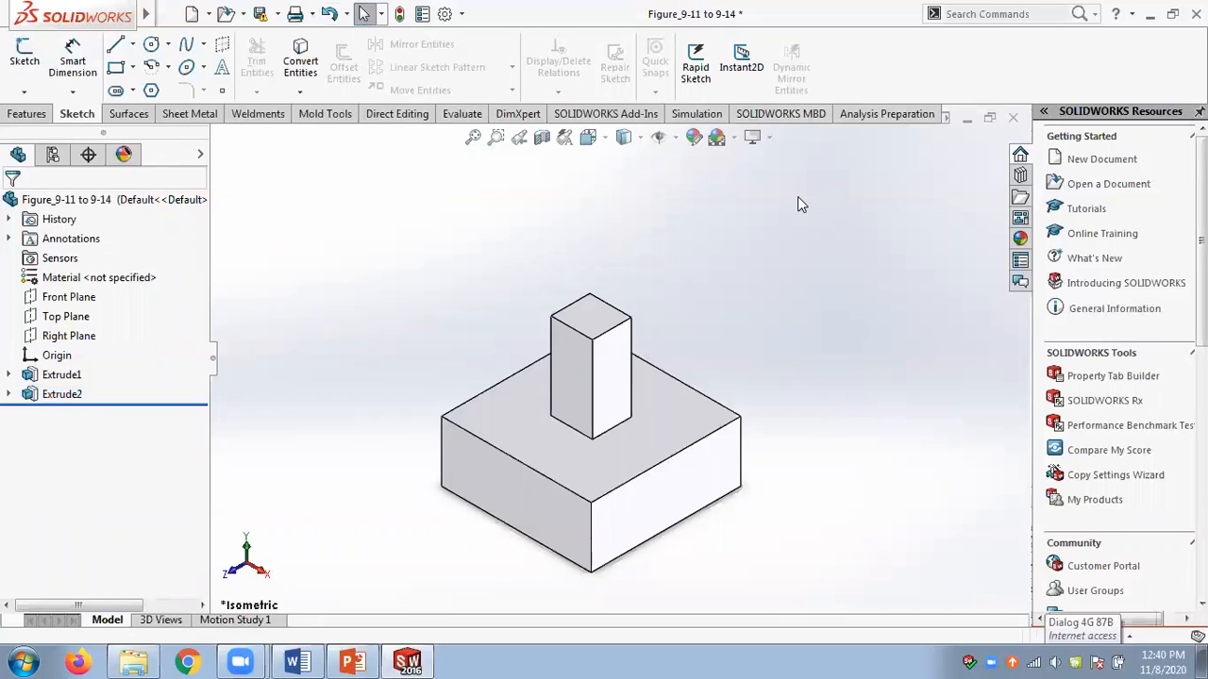
Raise the post's top face with the resize handle to a height of about 76.
left_click(630, 311)
mouse_move(602, 279)
left_mouse_down()
mouse_move(609, 226)
mouse_move(612, 274)
left_mouse_up()
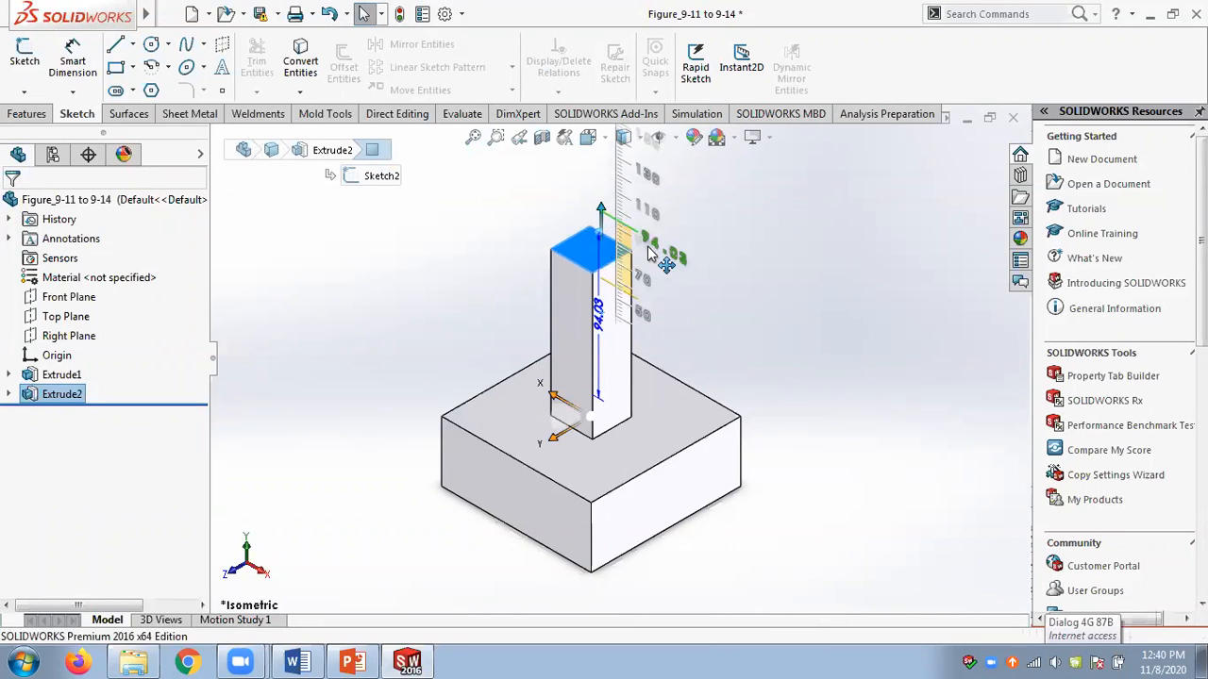
left_click(789, 255)
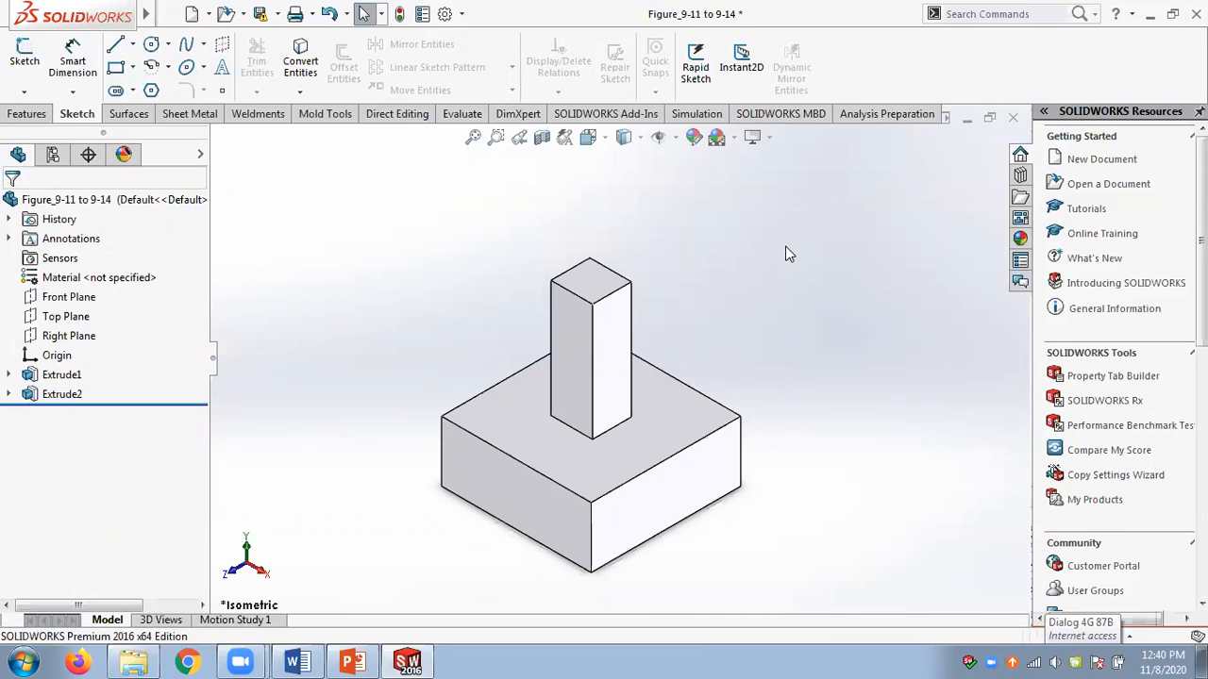
Turn Instant2D back on and make the post's cross-section much narrower with its side-face resize handle.
left_click(742, 64)
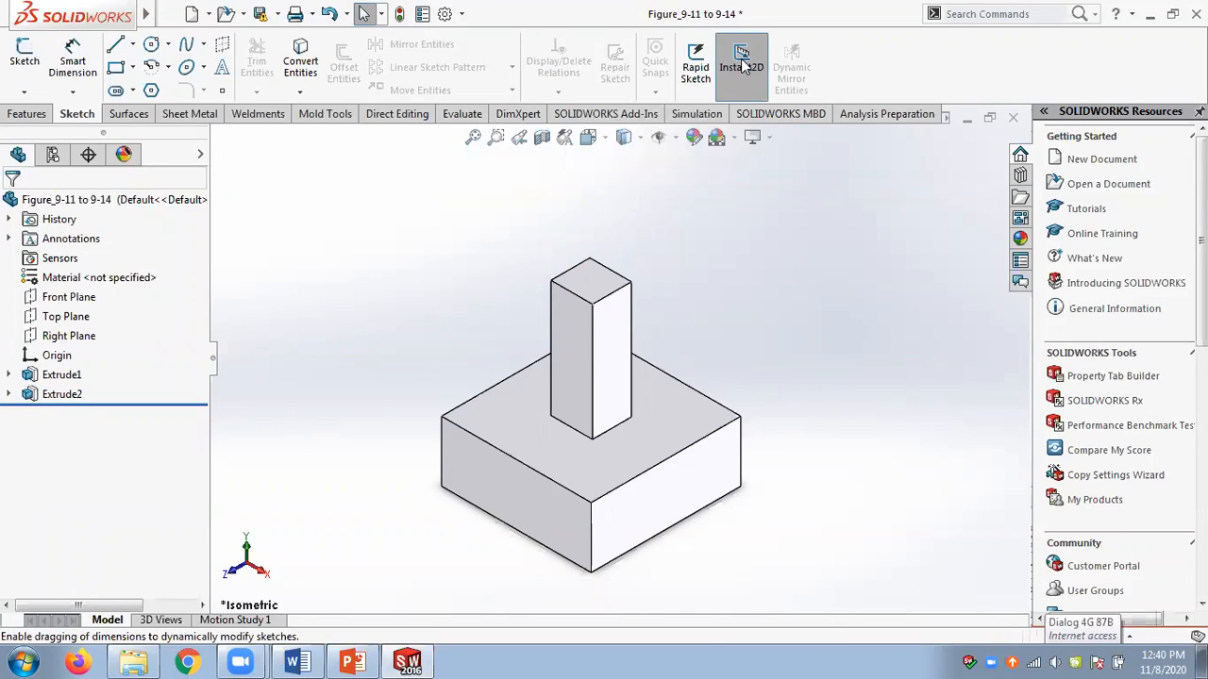
left_click(624, 415)
mouse_move(646, 421)
left_mouse_down()
mouse_move(696, 459)
mouse_move(641, 407)
left_mouse_up()
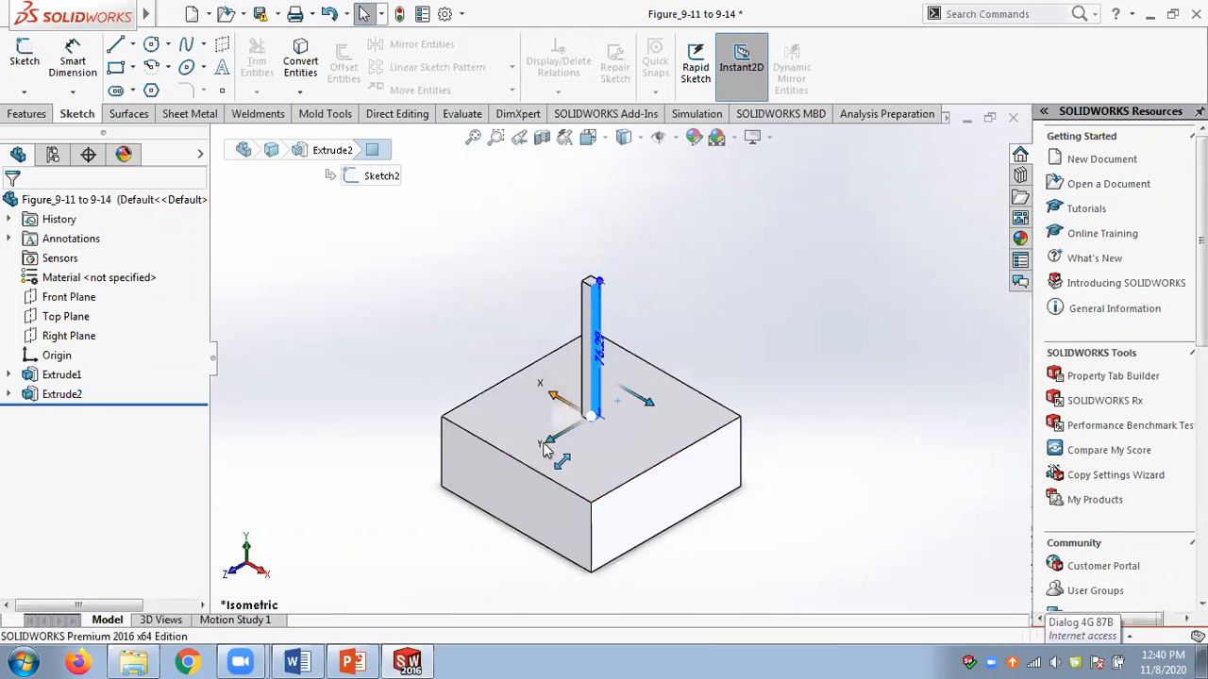
Move the narrow post toward the back of the base block, deleting the external relations on the feature.
left_click_drag(545, 437, 518, 454)
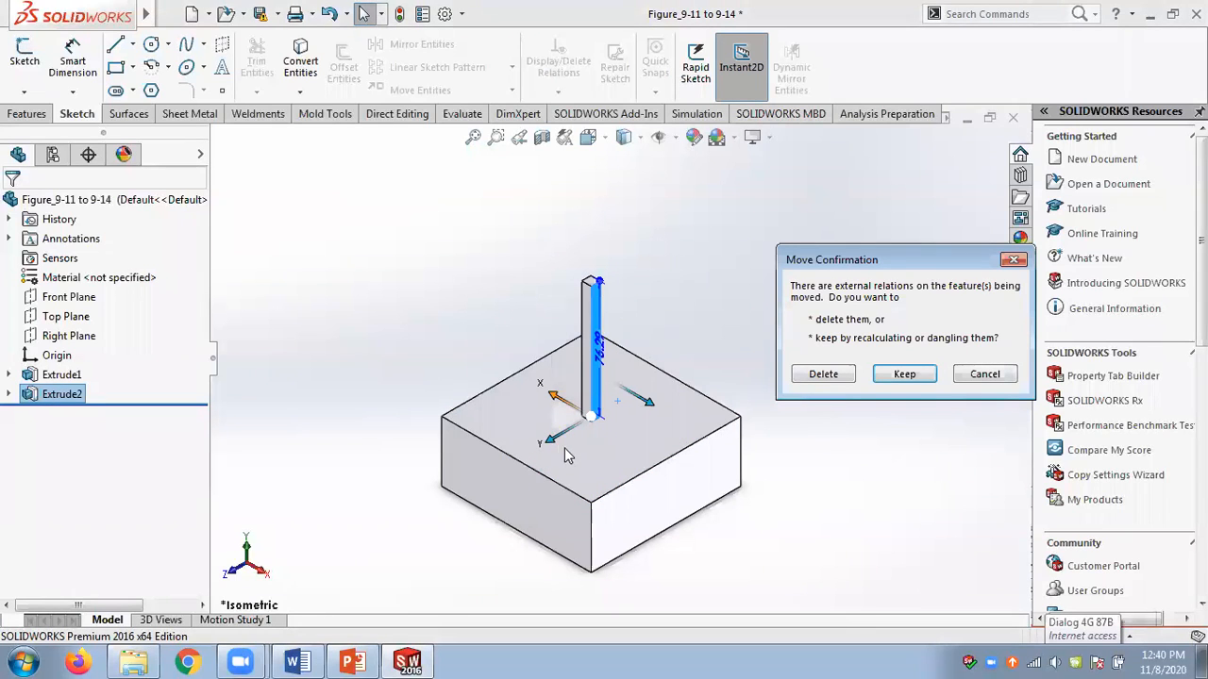
left_click(822, 375)
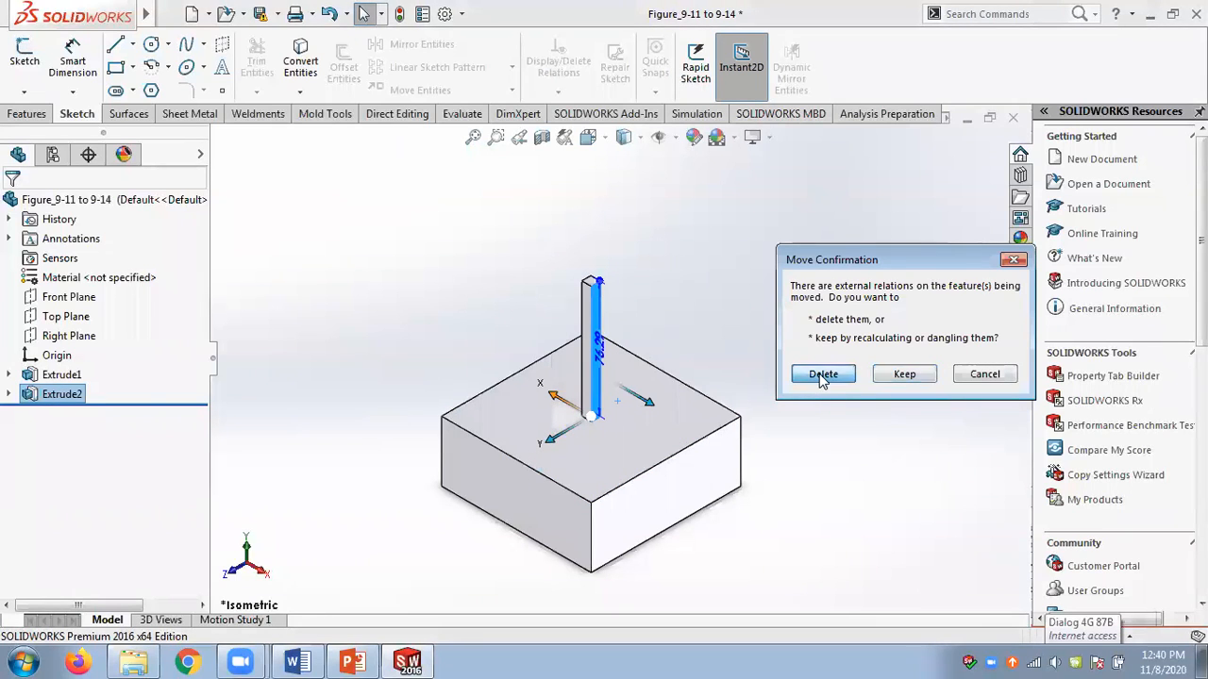
left_click_drag(539, 454, 606, 408)
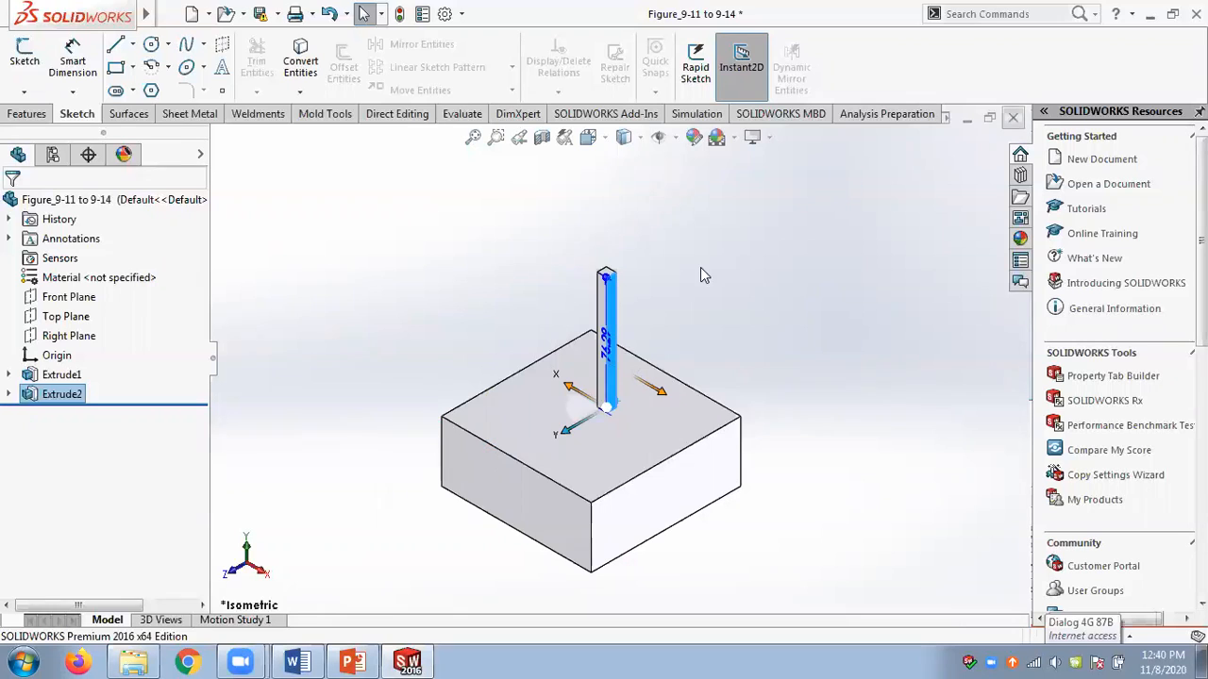
Close the edited part without saving and reopen Figure_9-11 to 9-14 from the recent documents.
key("ctrl+w")
left_click(573, 338)
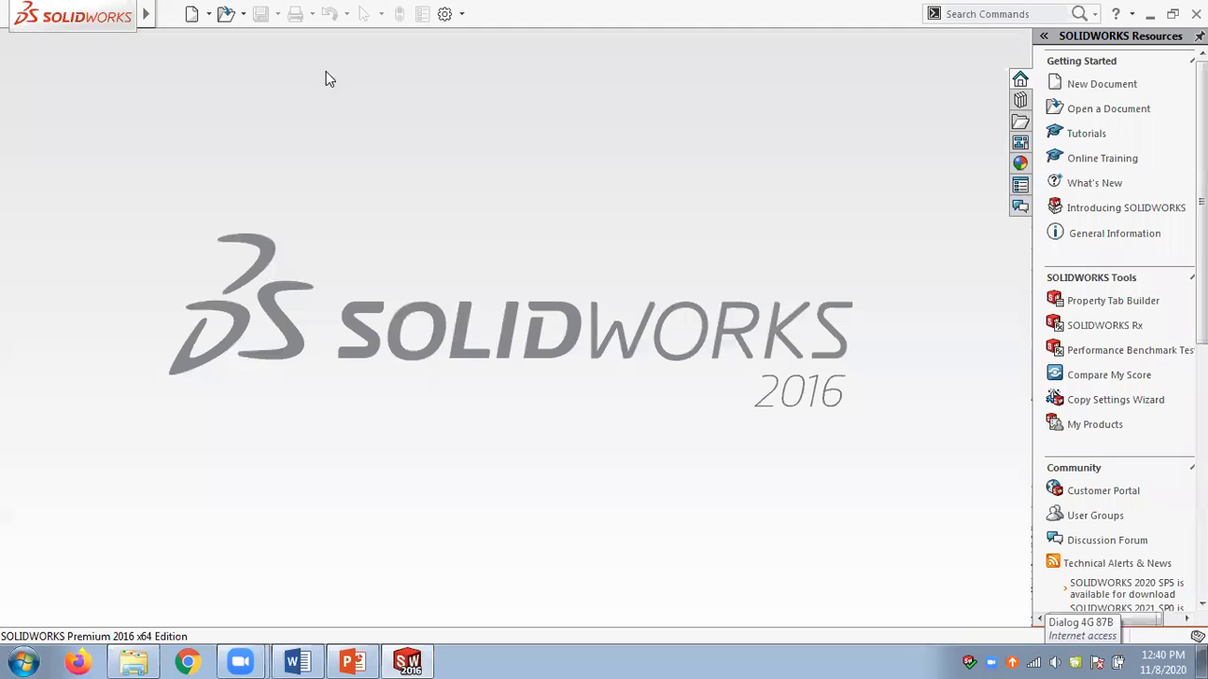
left_click(243, 15)
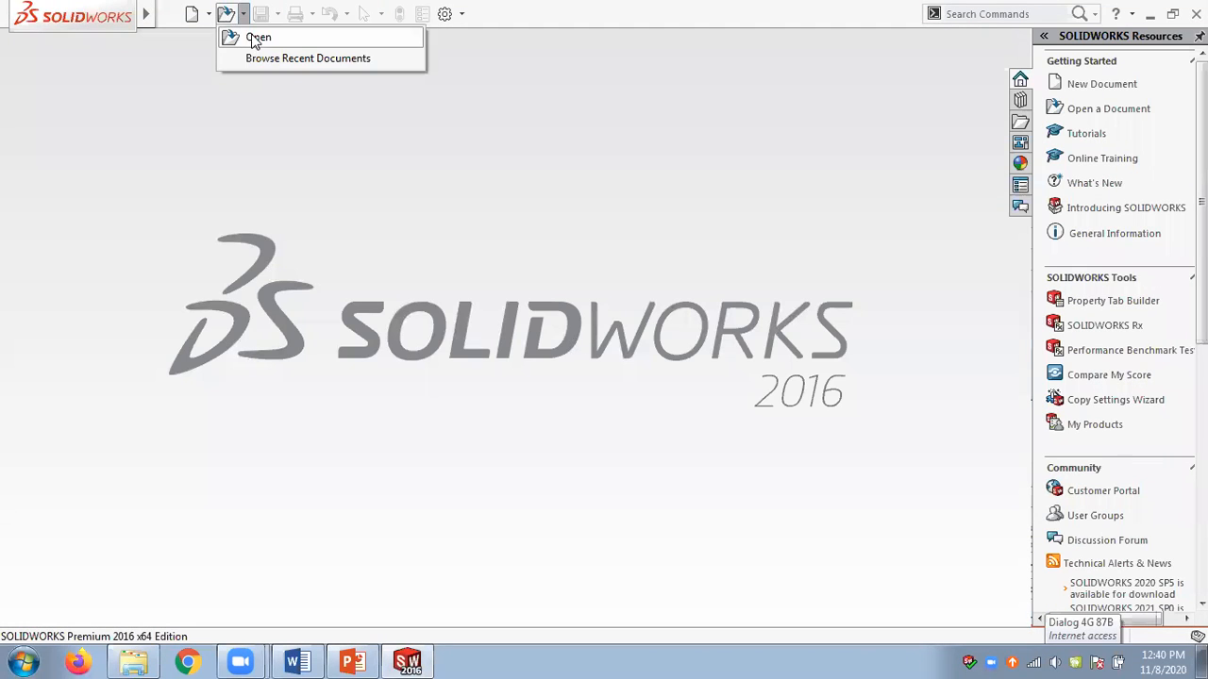
left_click(267, 59)
left_click(215, 168)
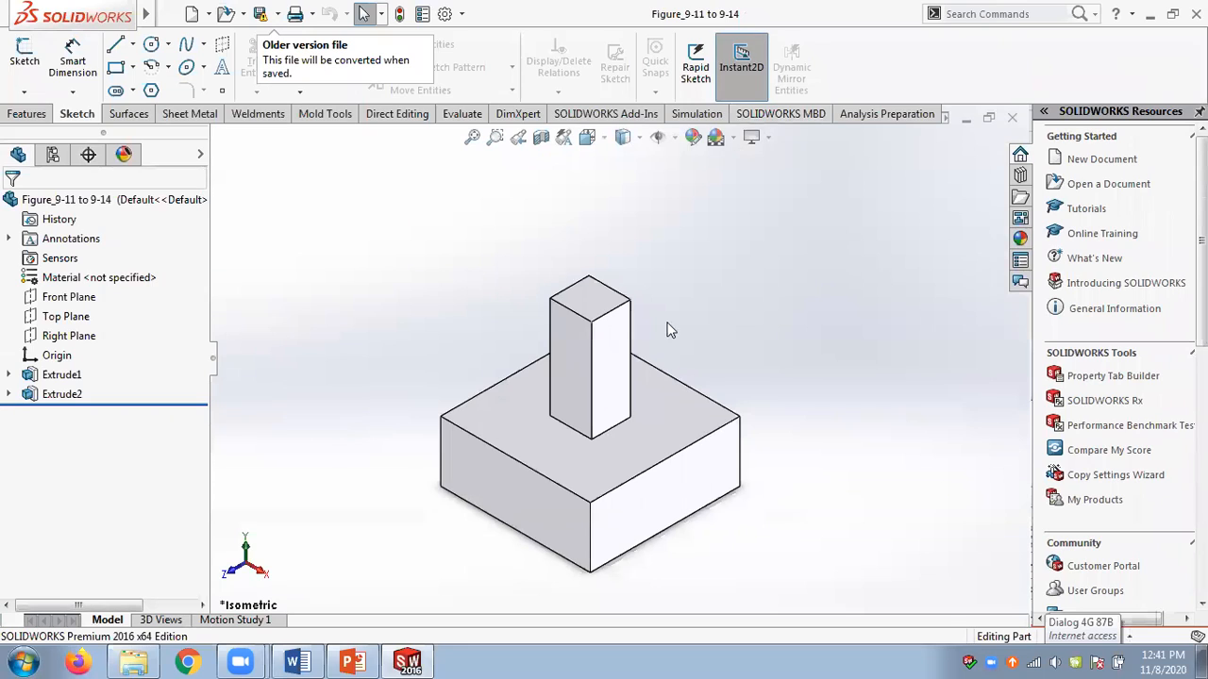
Review the Instant3D slide in PowerPoint, return to SOLIDWORKS and bring up the feature commands.
left_click(352, 662)
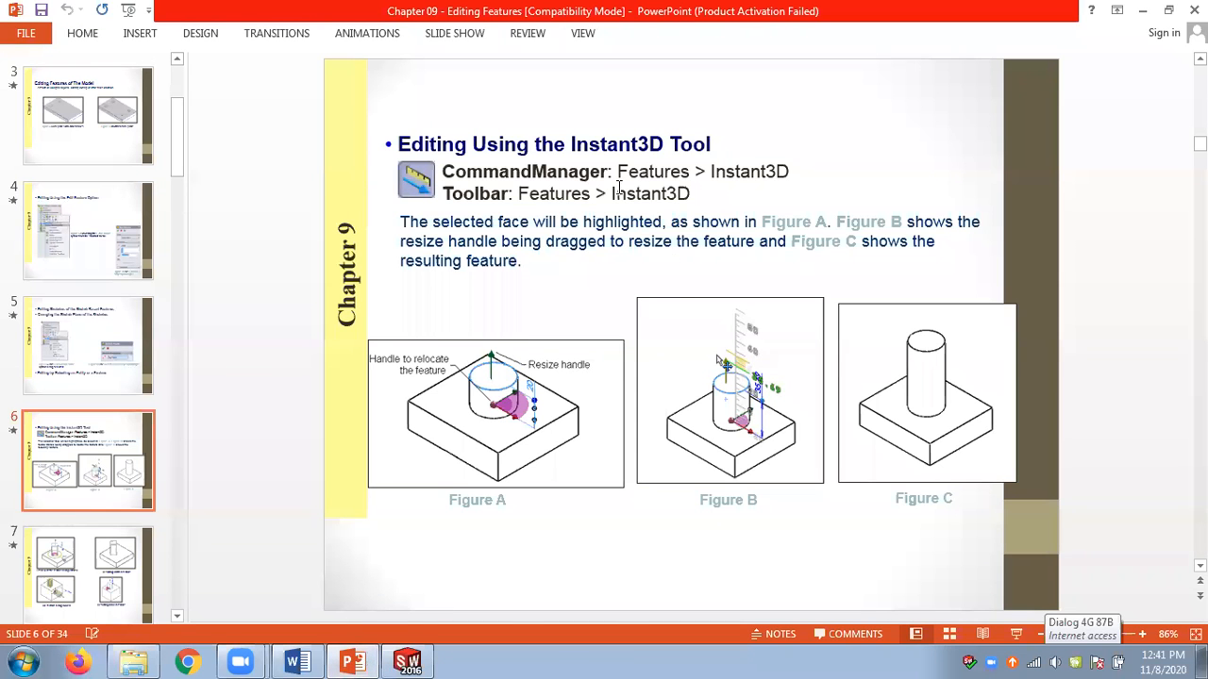
left_click(408, 663)
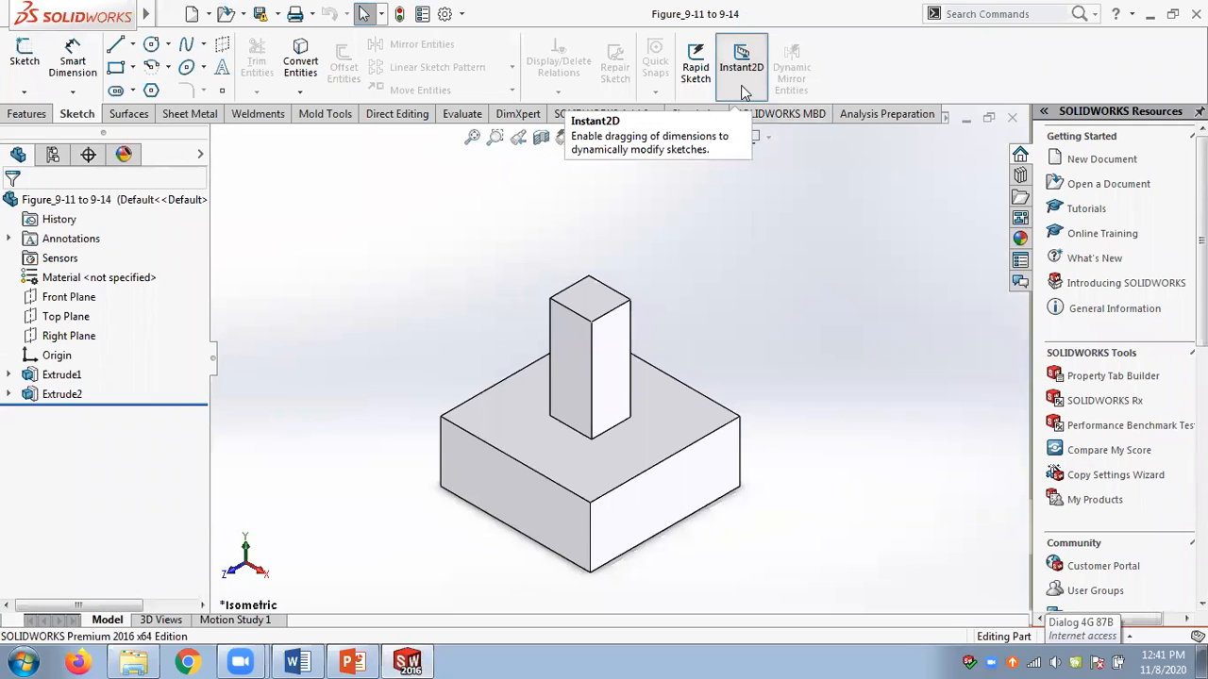
left_click(26, 115)
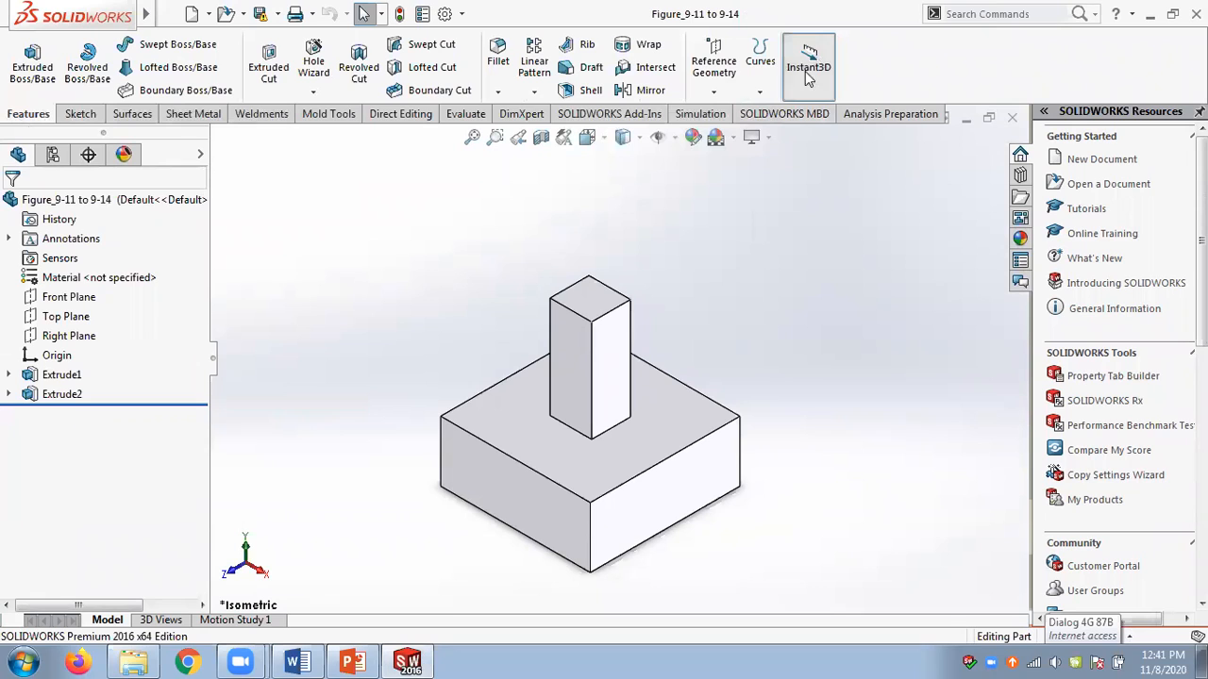
Toggle Instant3D off and on around selecting the post's top face, and raise that face to a height of 71.75.
left_click(813, 68)
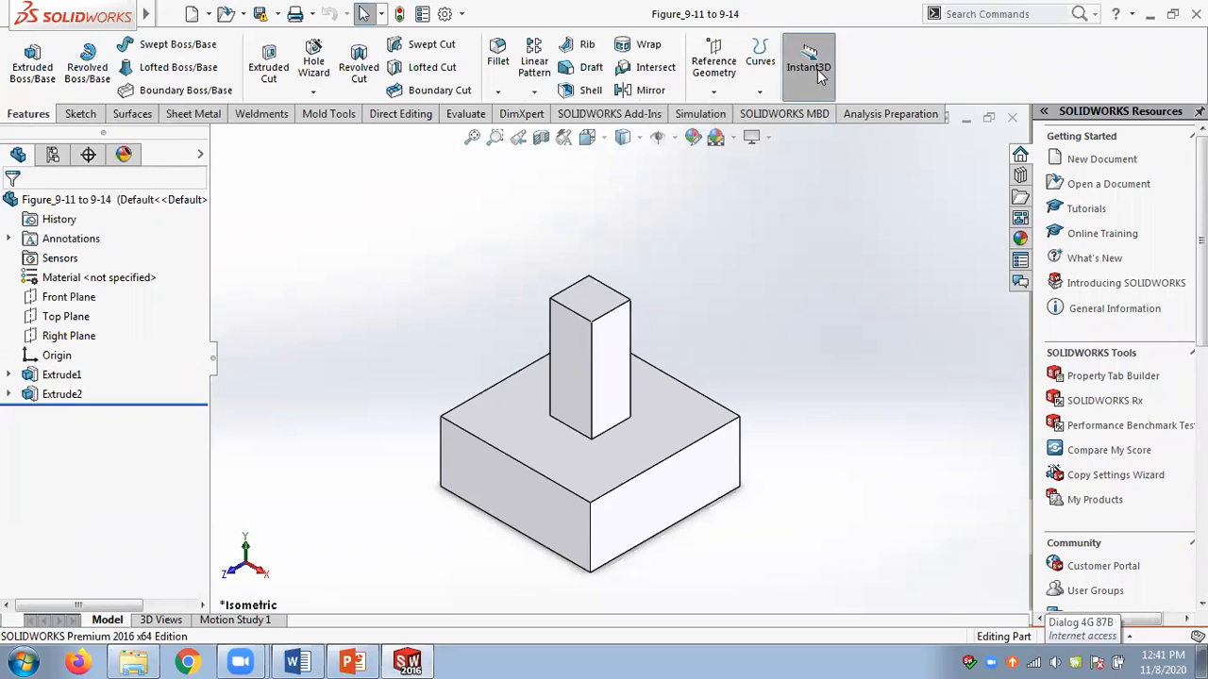
left_click(587, 307)
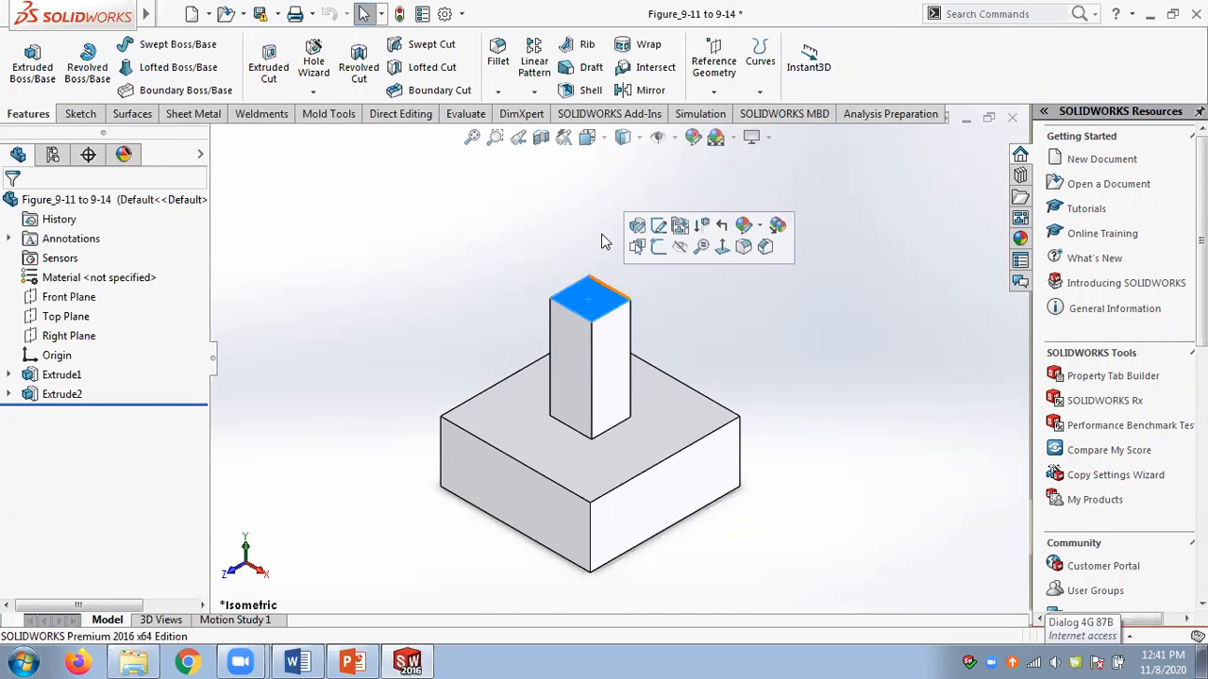
left_click(810, 68)
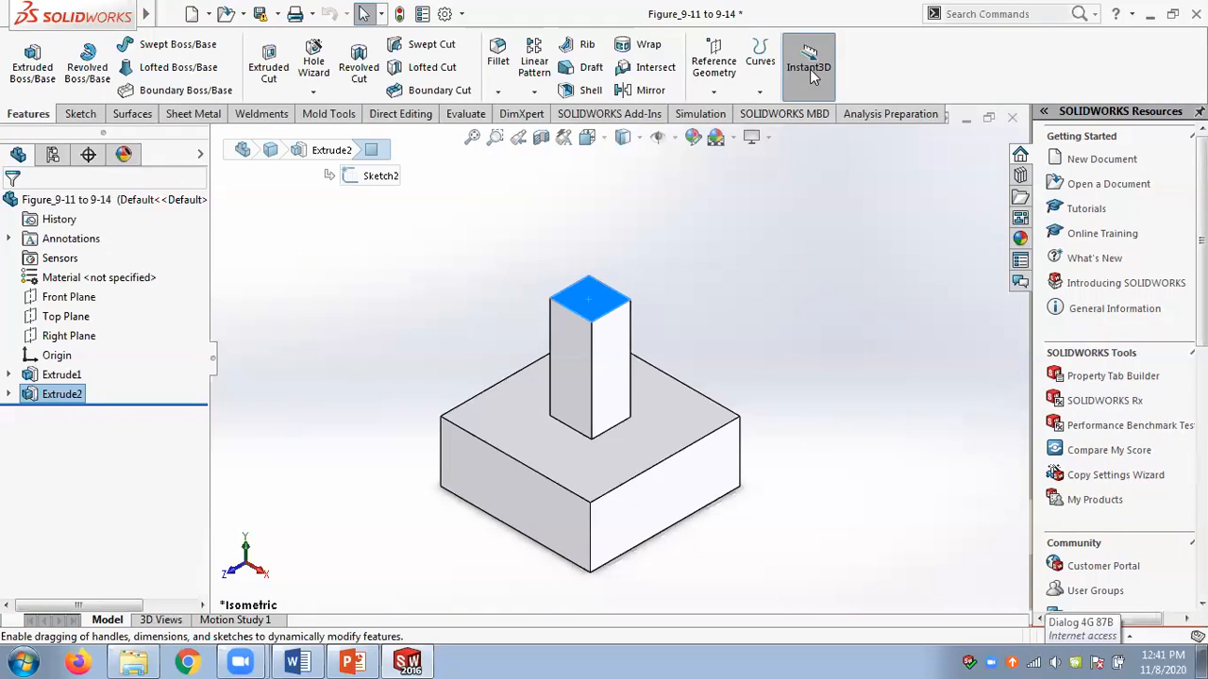
left_click(580, 314)
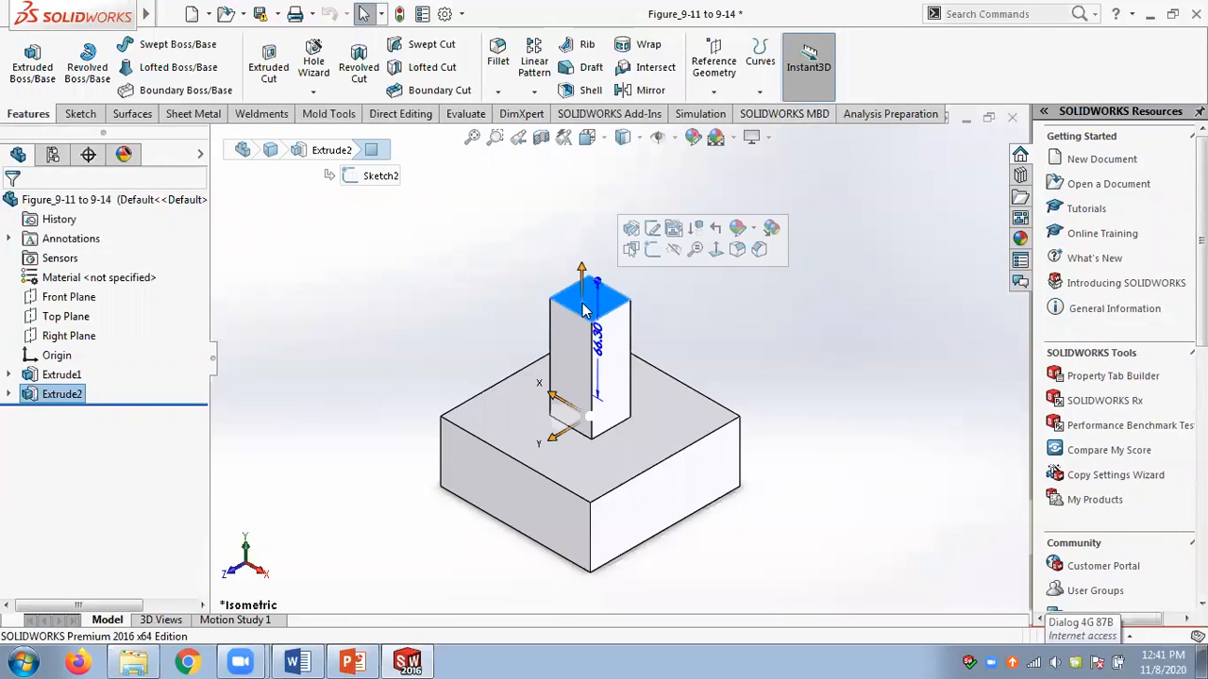
left_click_drag(580, 247, 496, 250)
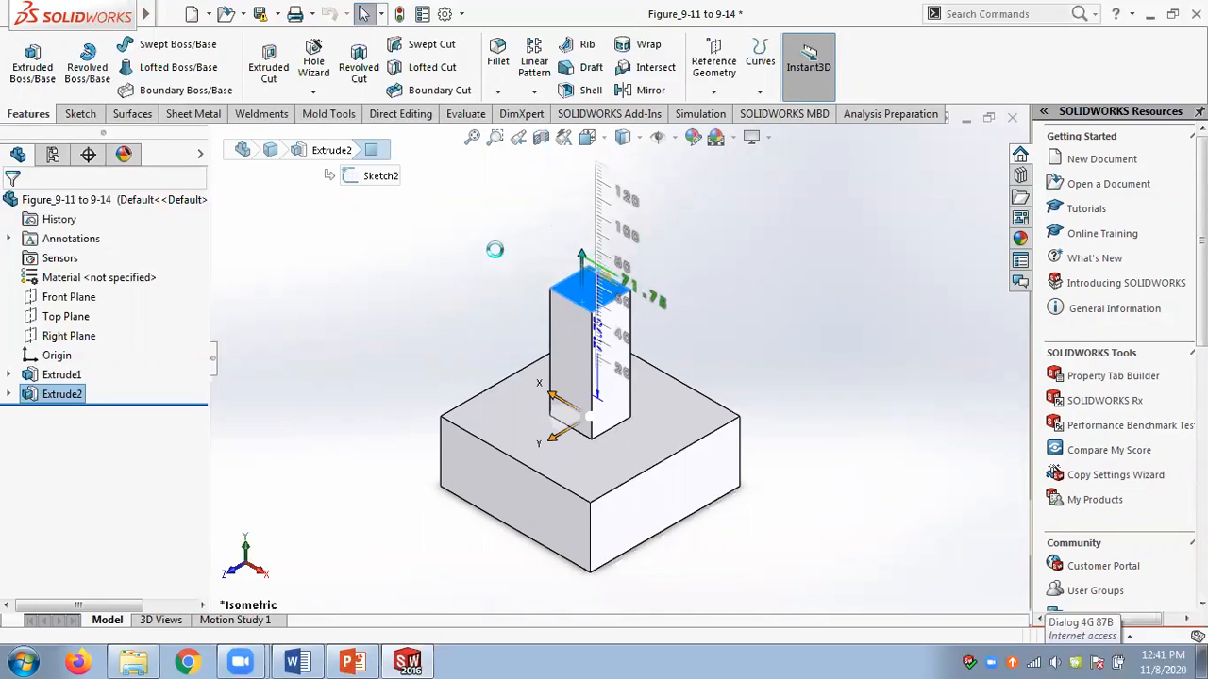
Turn Instant3D off, select the post's top face without handles, and turn Instant3D back on.
left_click(810, 81)
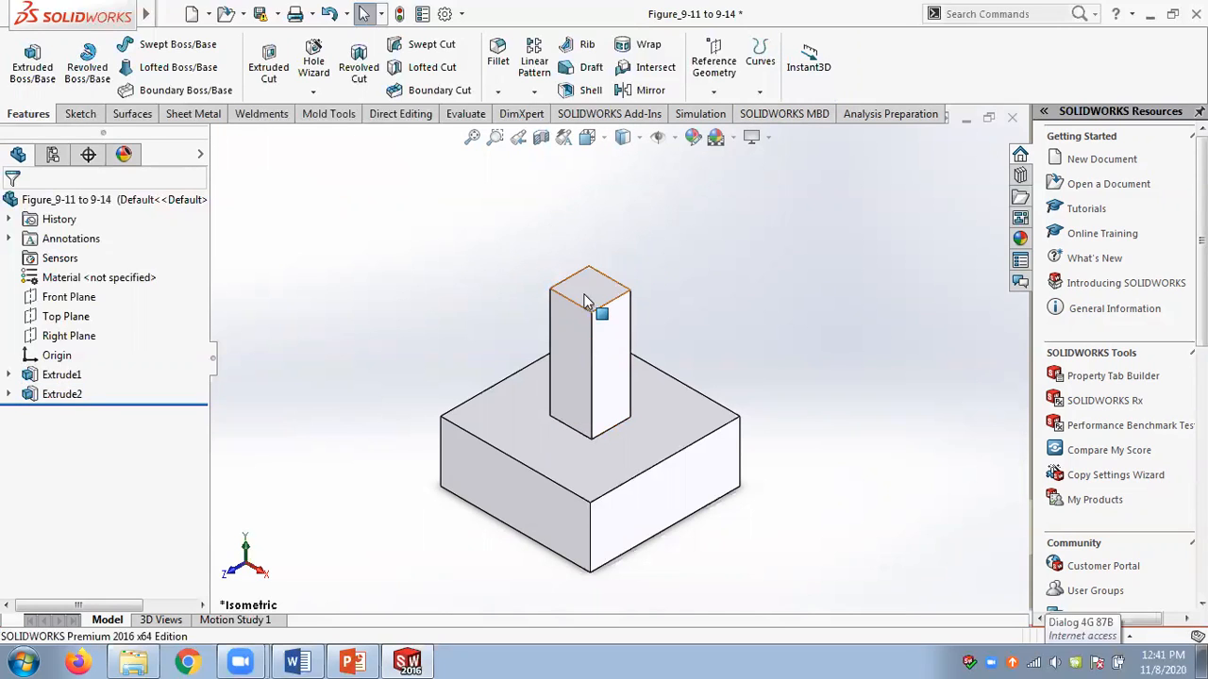
left_click(602, 298)
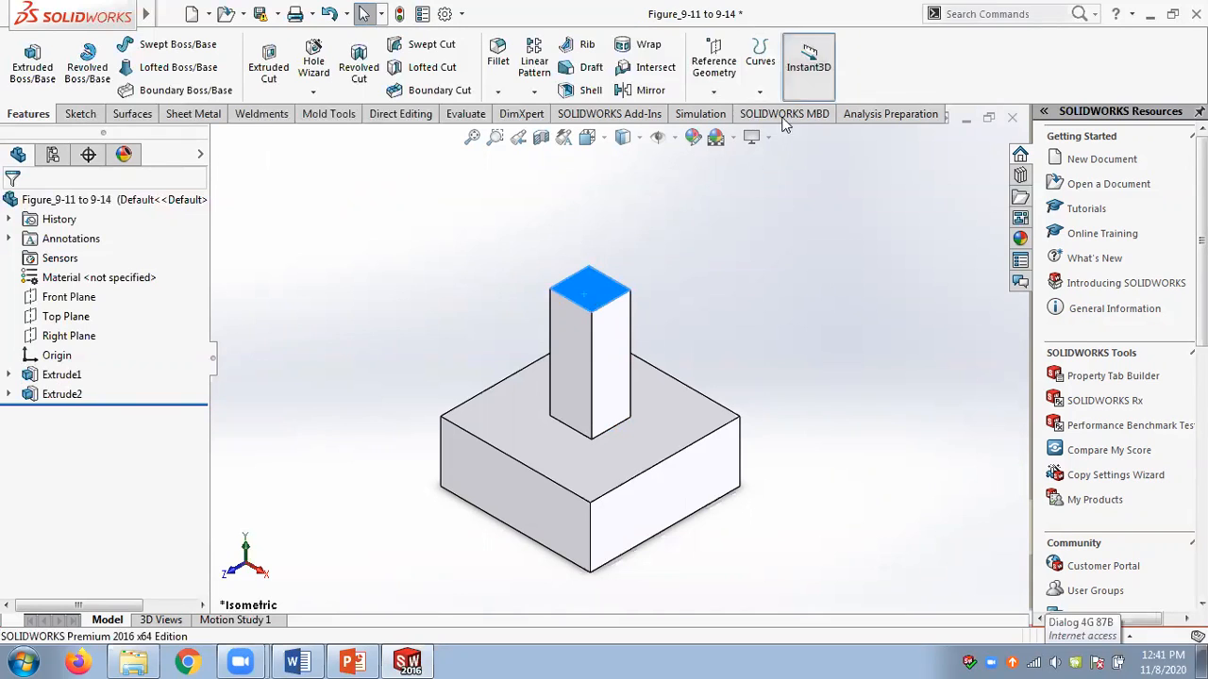
left_click(800, 87)
Enlarge the post's cross-section considerably with the resize handle of its front-left side face.
left_click(562, 368)
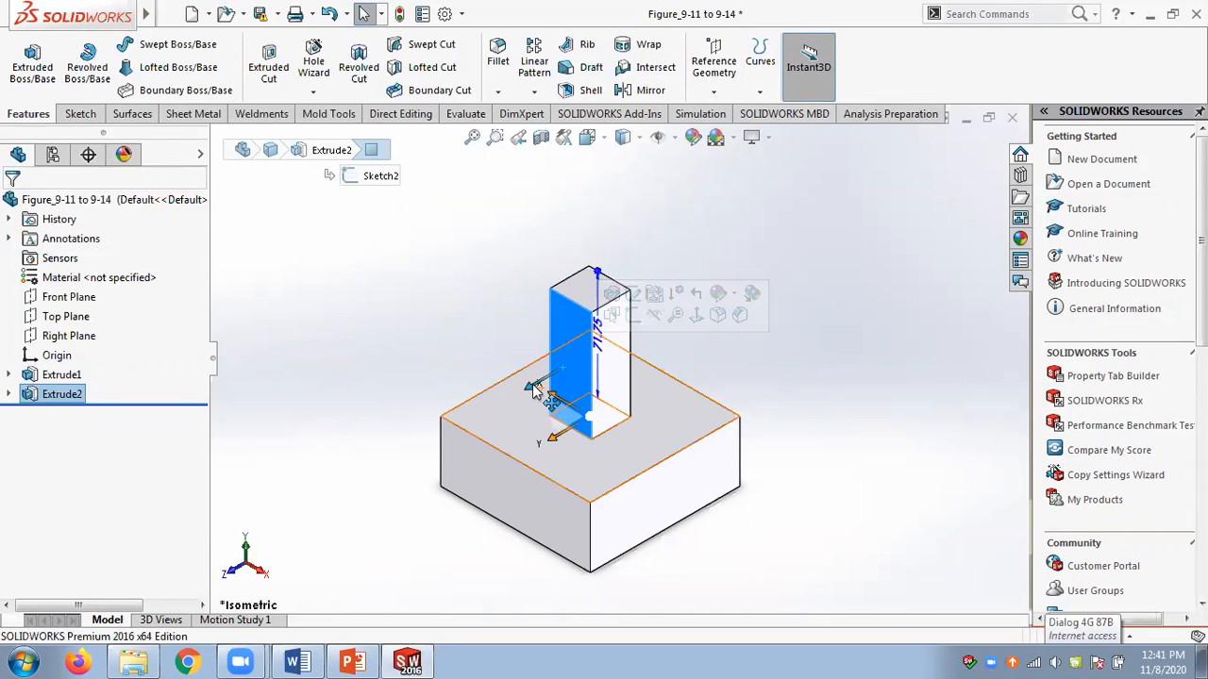
left_click_drag(533, 390, 506, 391)
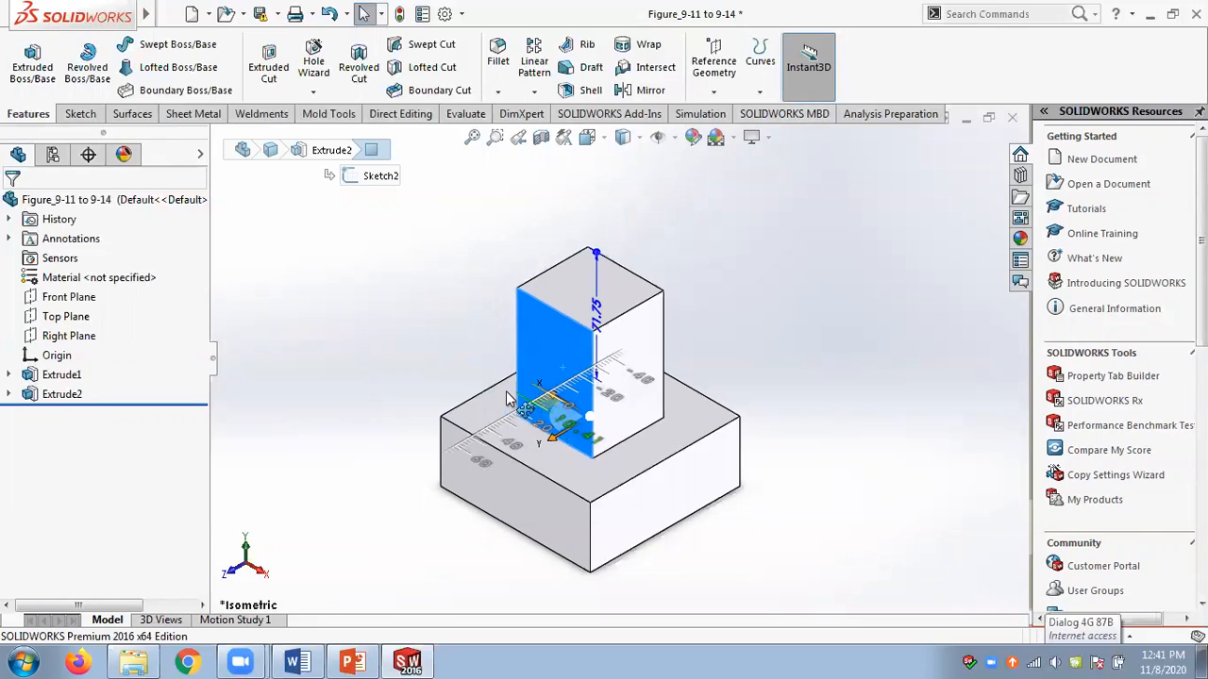
left_click(463, 320)
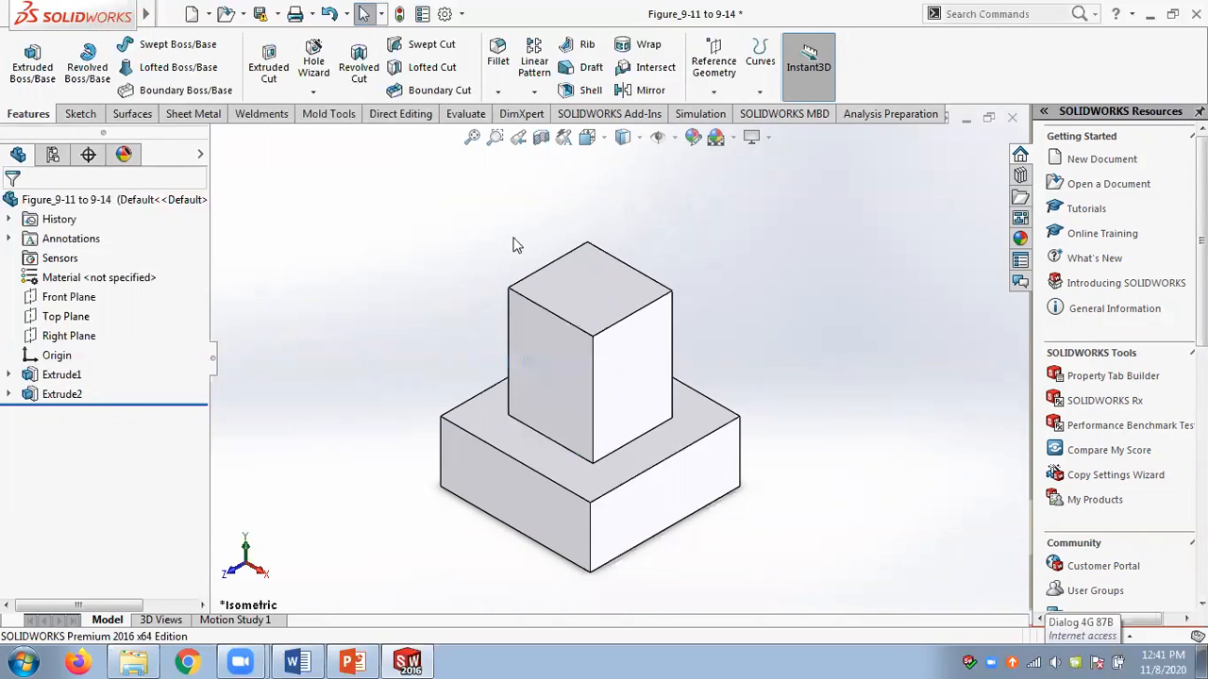
Delete the post's external relations and move it slightly toward the back of the base block along its Y move handle.
left_click(563, 421)
left_click_drag(549, 440, 539, 446)
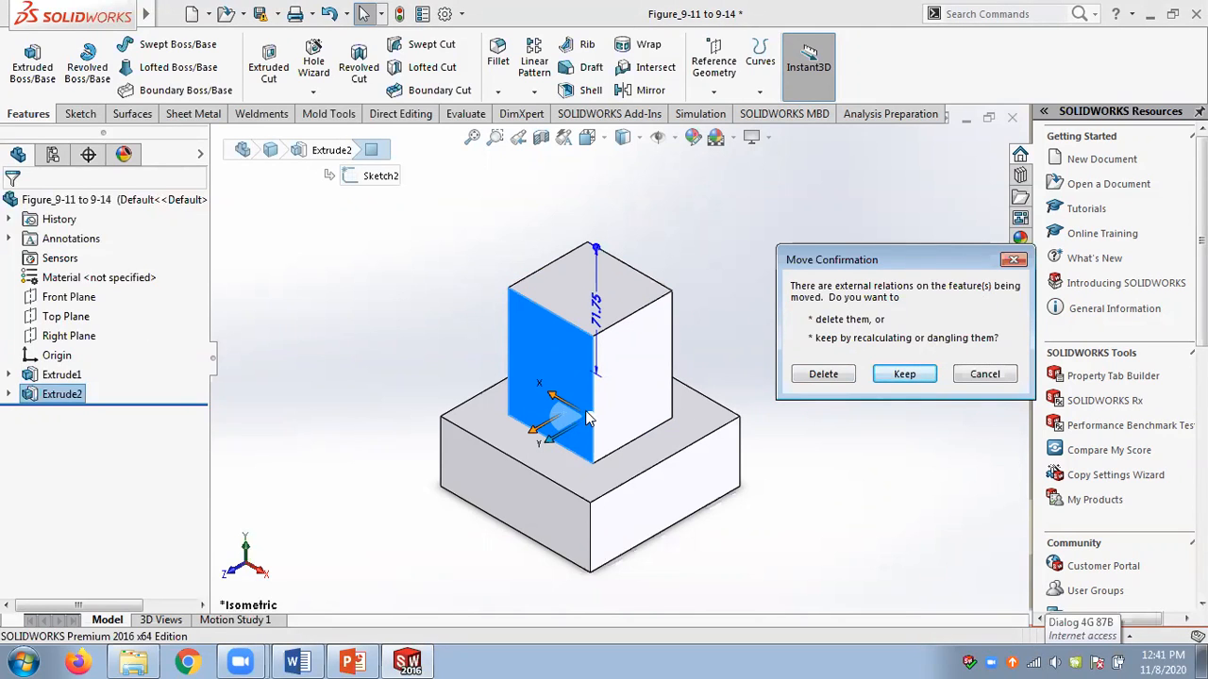
left_click(821, 375)
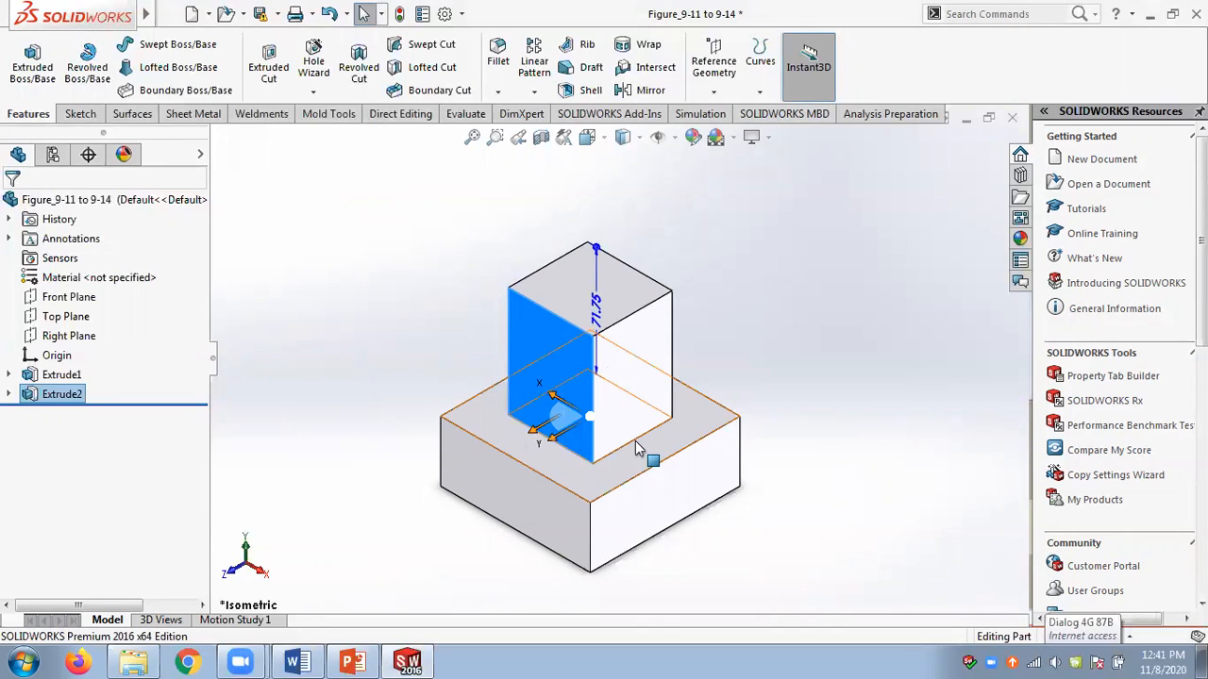
mouse_move(549, 447)
left_mouse_down()
mouse_move(518, 453)
mouse_move(564, 440)
left_mouse_up()
left_click(447, 313)
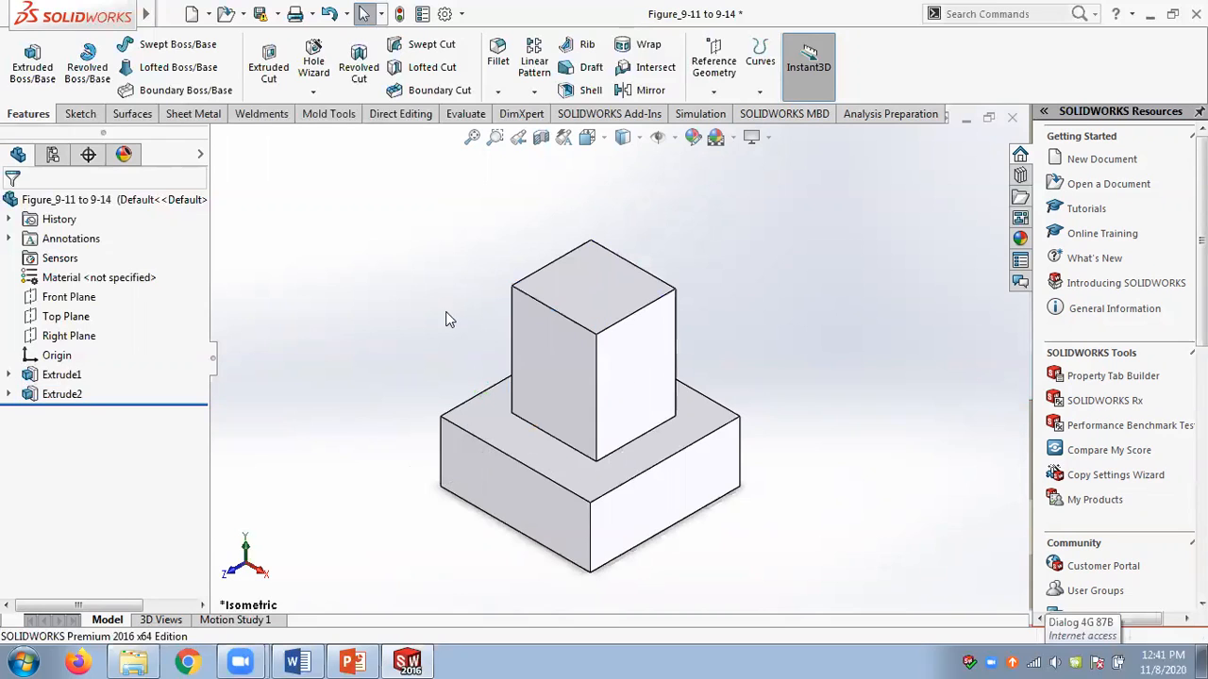
Check the Instant3D slide in PowerPoint again, and try displaying the rotate handle for the post's front-left side face in SOLIDWORKS.
left_click(352, 663)
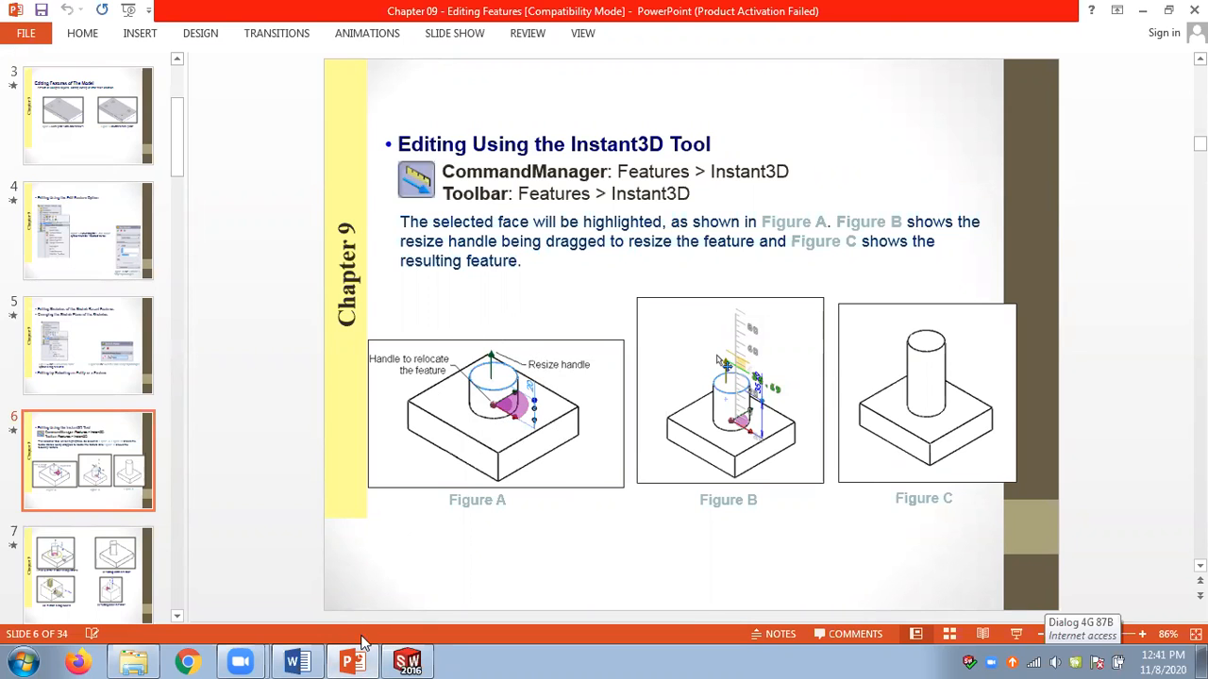
left_click(408, 662)
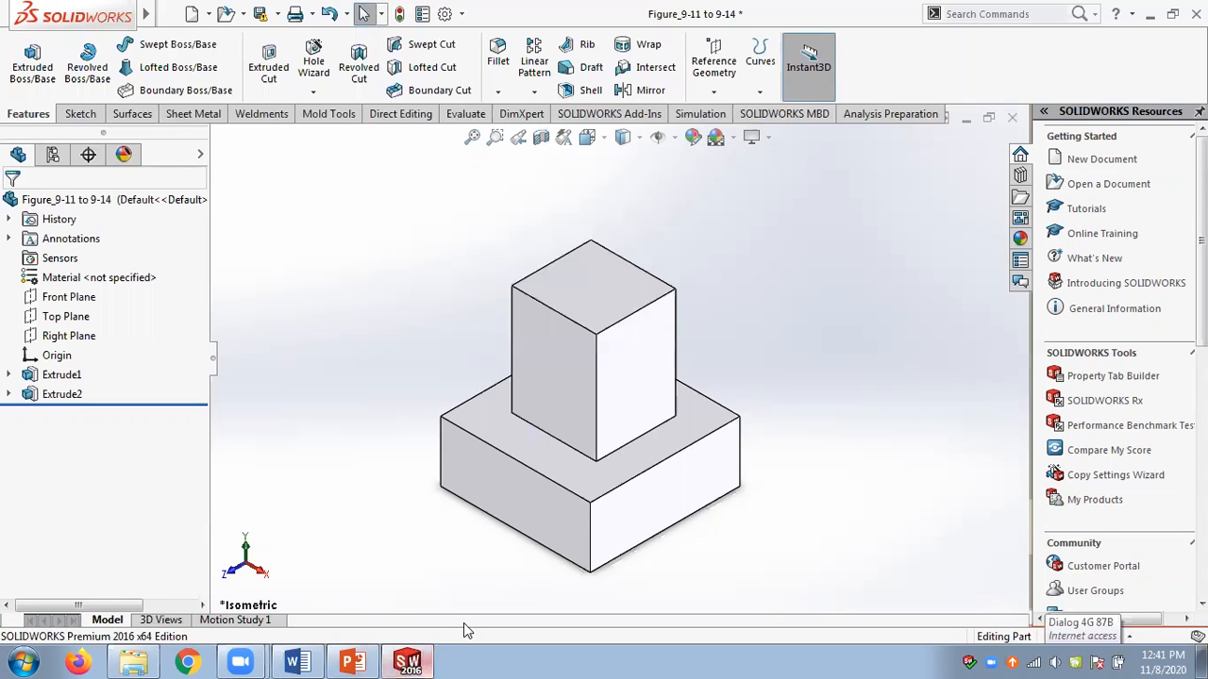
left_click(569, 431)
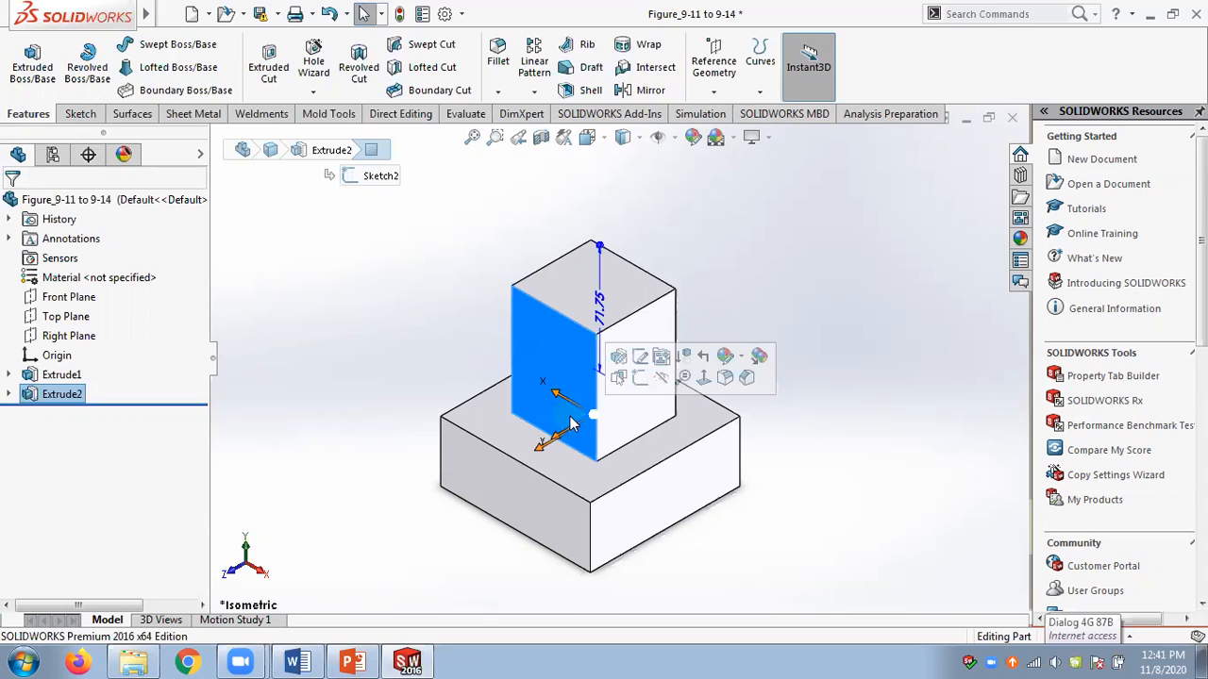
right_click(569, 422)
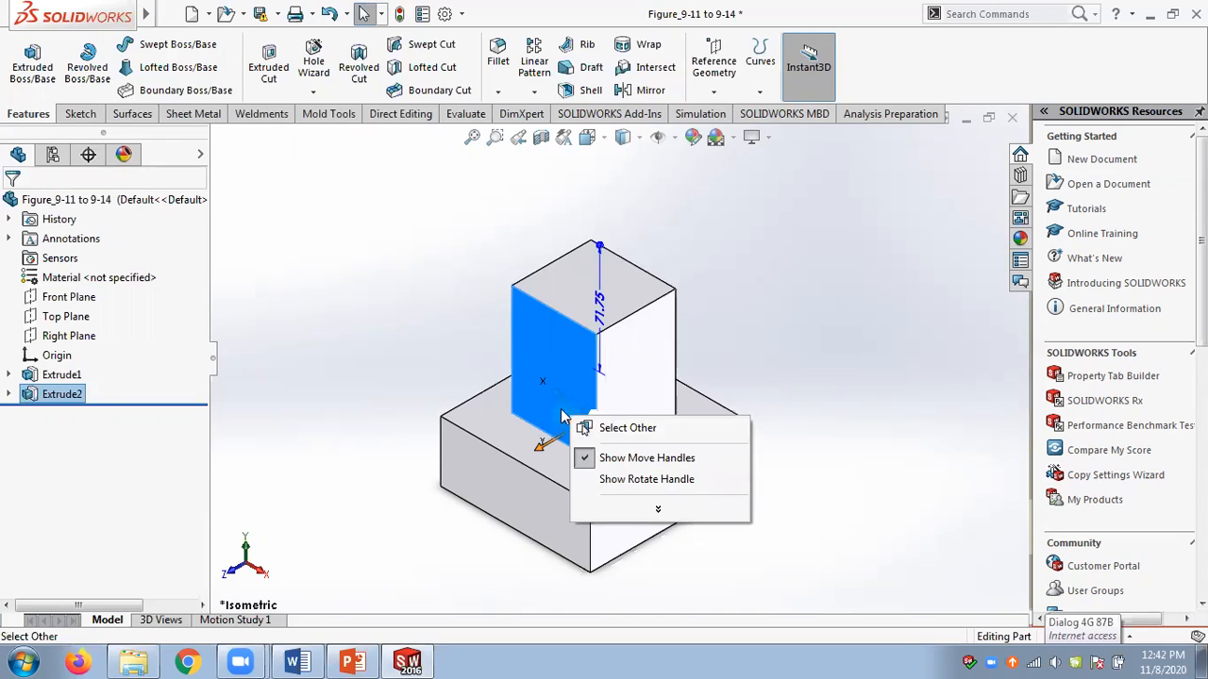
left_click(623, 482)
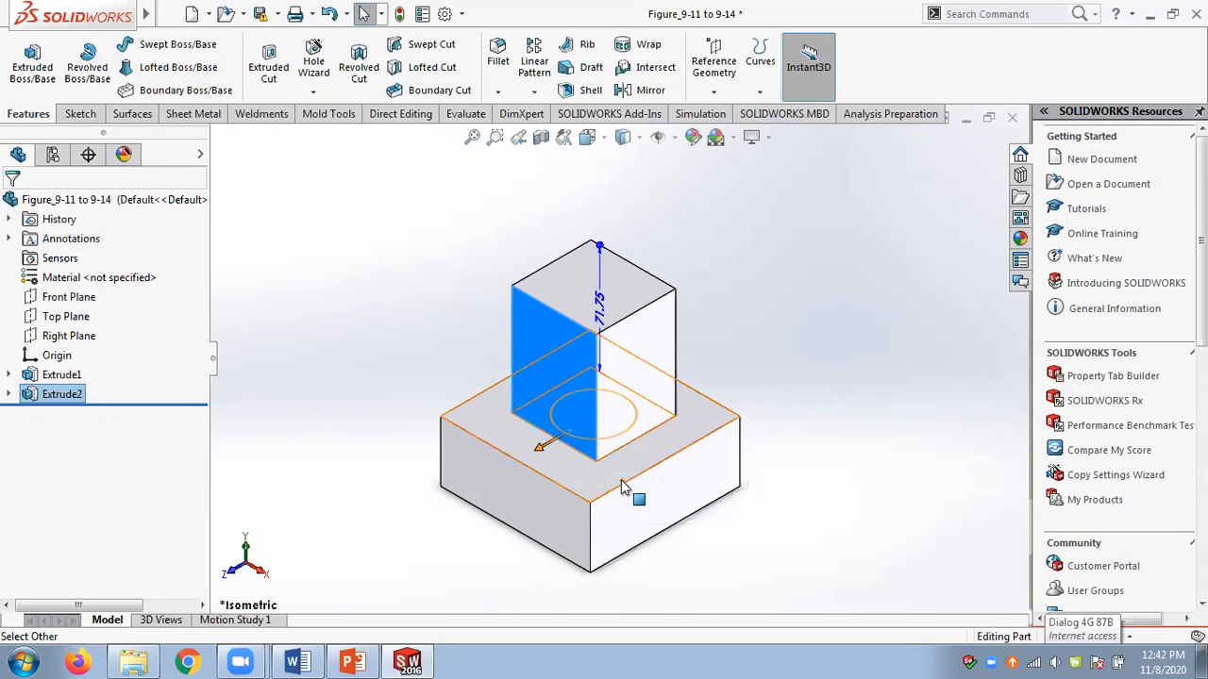
left_click(592, 439)
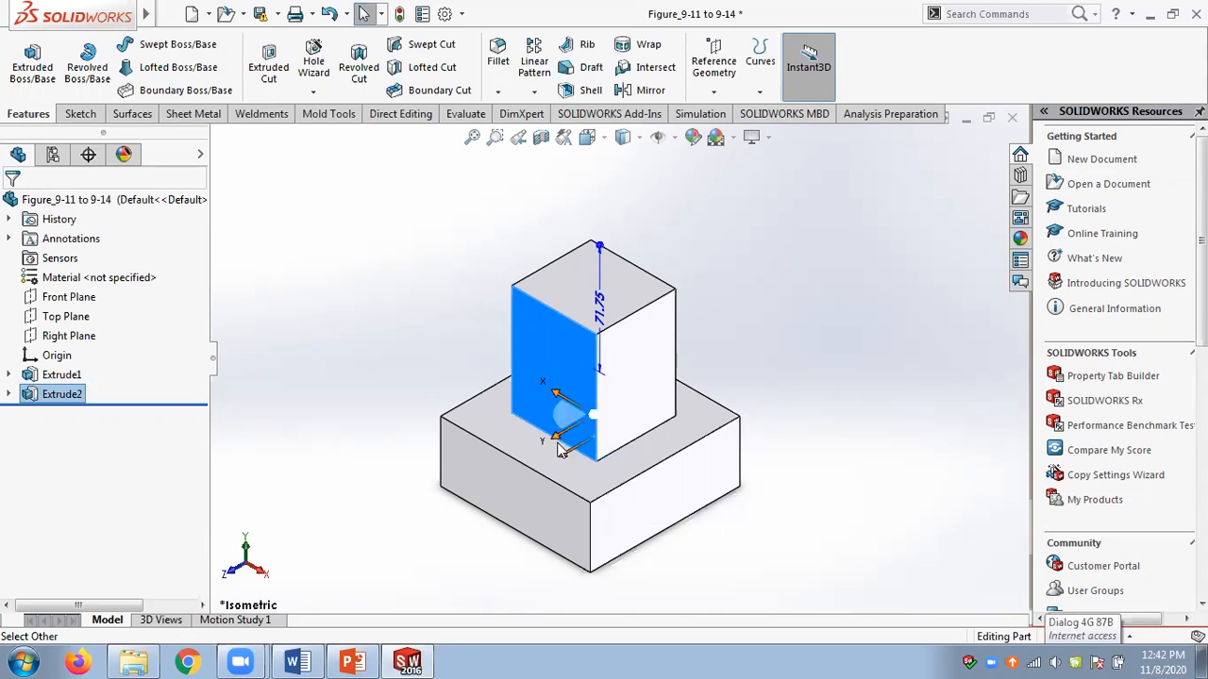
Show the rotate handle on the post and rotate it until its front-left side face turns toward the viewer.
right_click(561, 399)
left_click(604, 450)
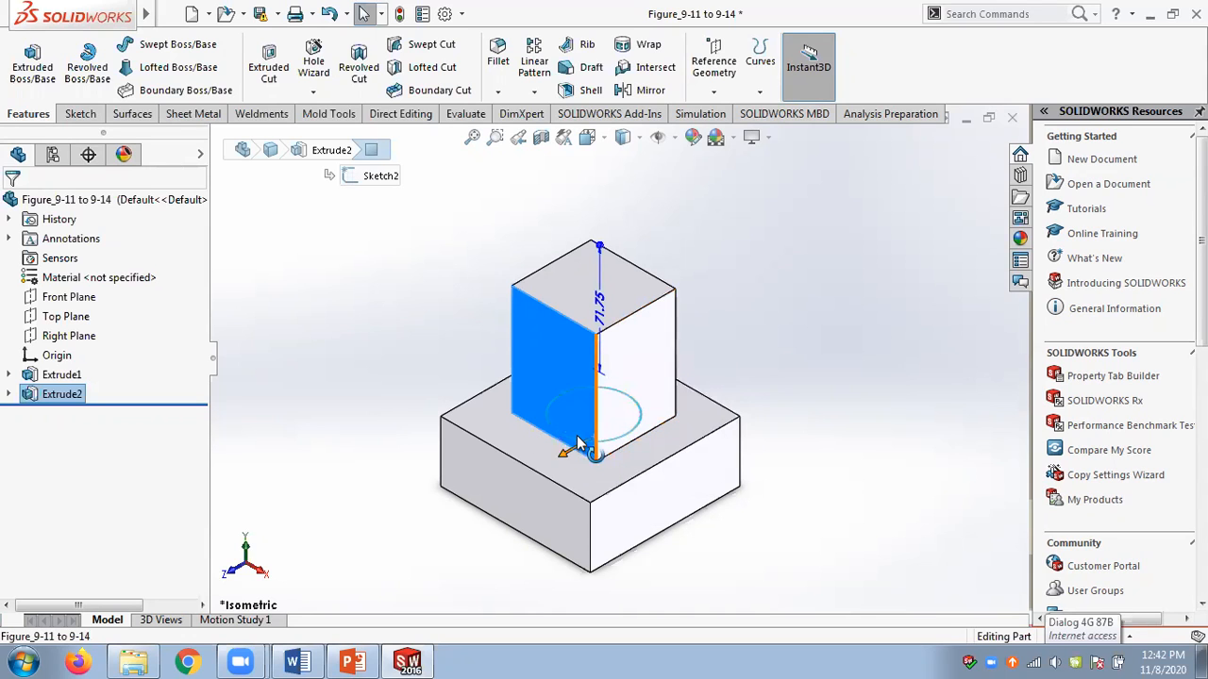
left_click_drag(573, 435, 550, 421)
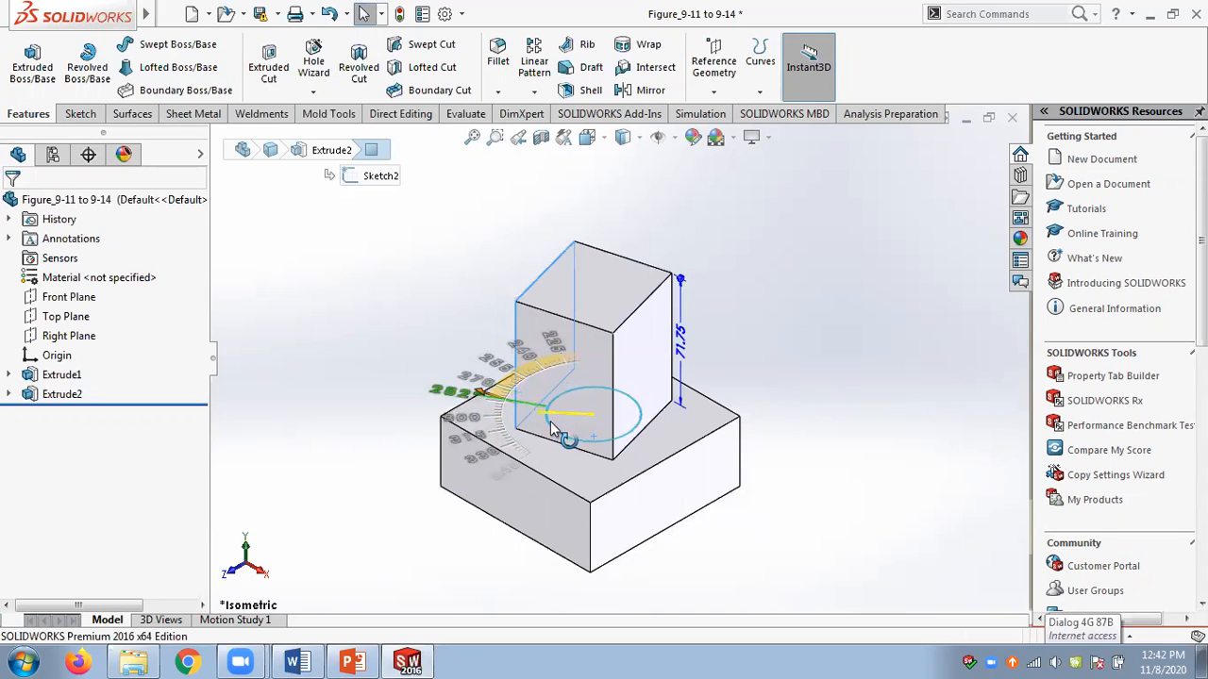
left_click(818, 338)
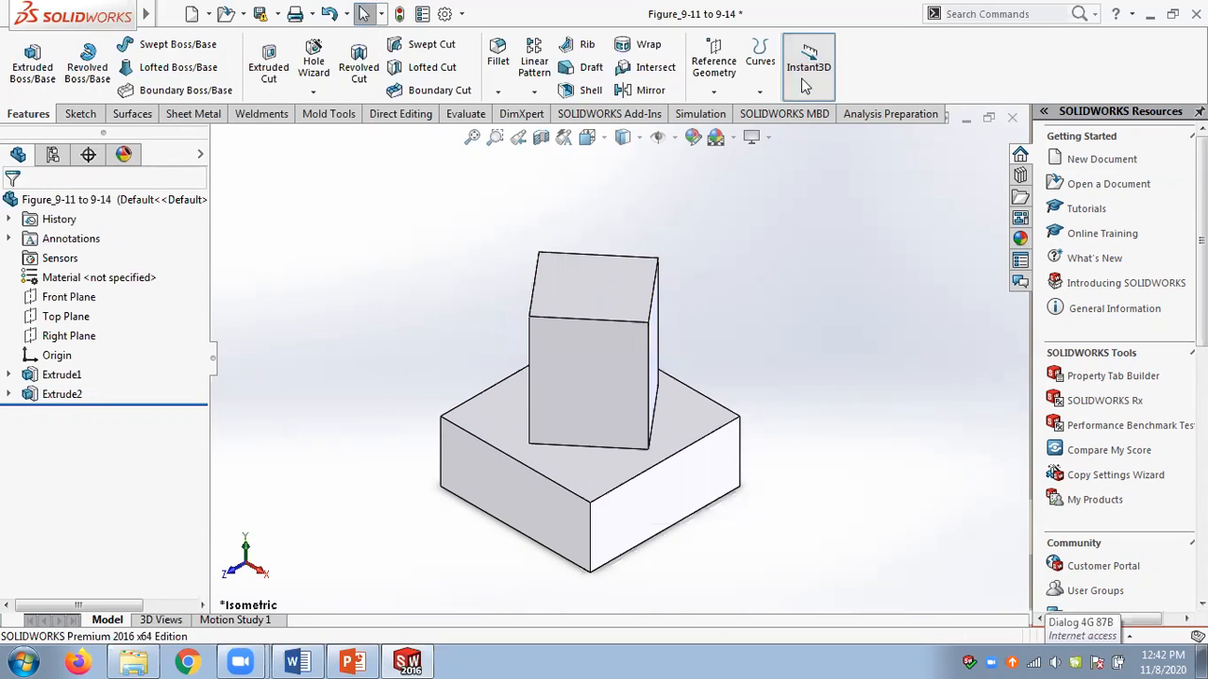
Raise the rotated post's top face with the resize handle to a height of 95.70.
left_click(623, 267)
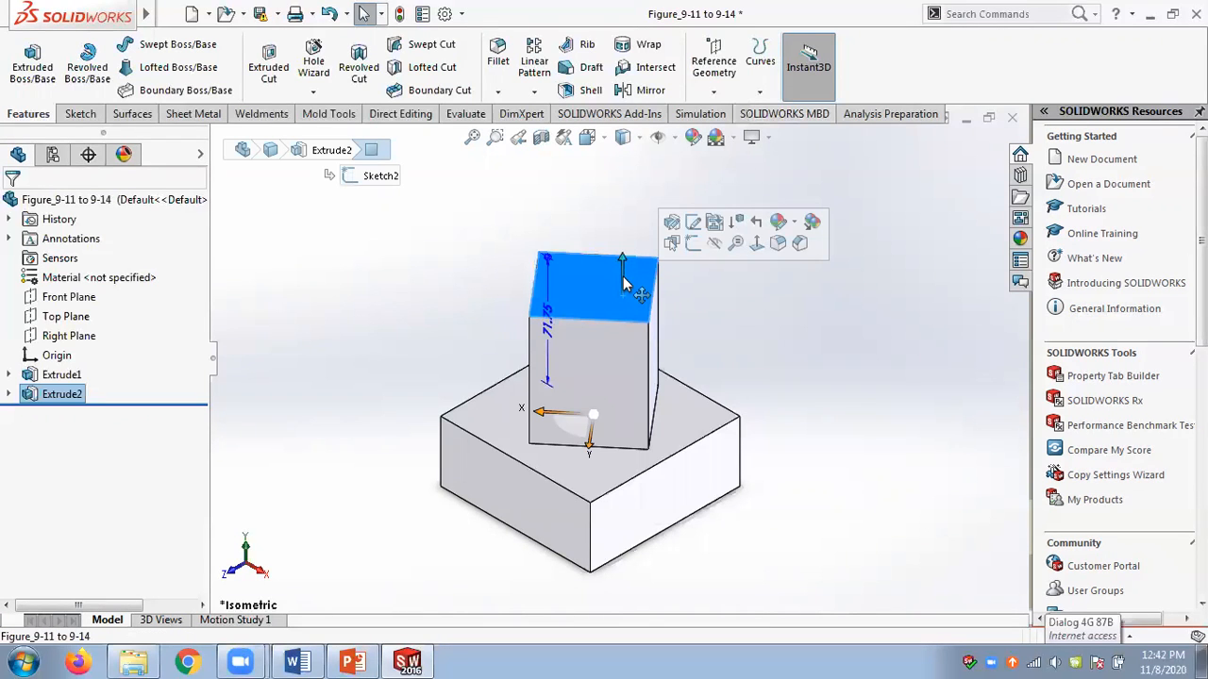
left_click_drag(623, 266, 622, 223)
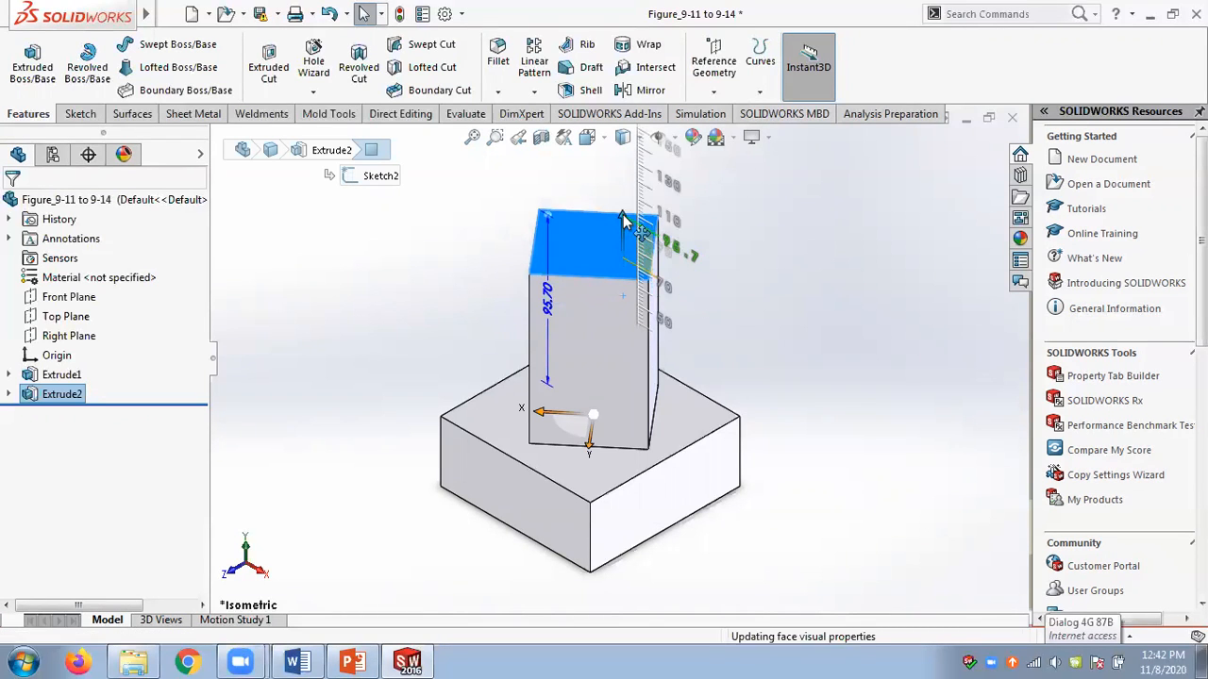
left_click(435, 240)
Enlarge the rotated post's cross-section very slightly with the resize handle of its front face.
left_click(580, 321)
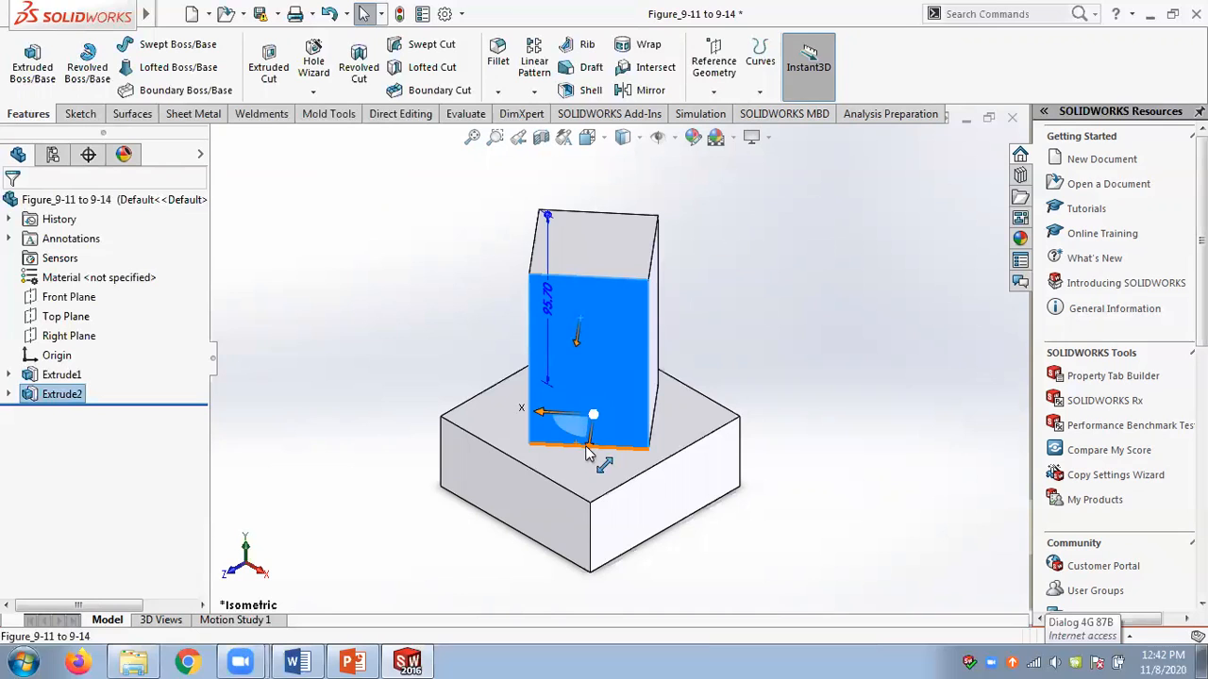
left_click_drag(575, 349, 577, 346)
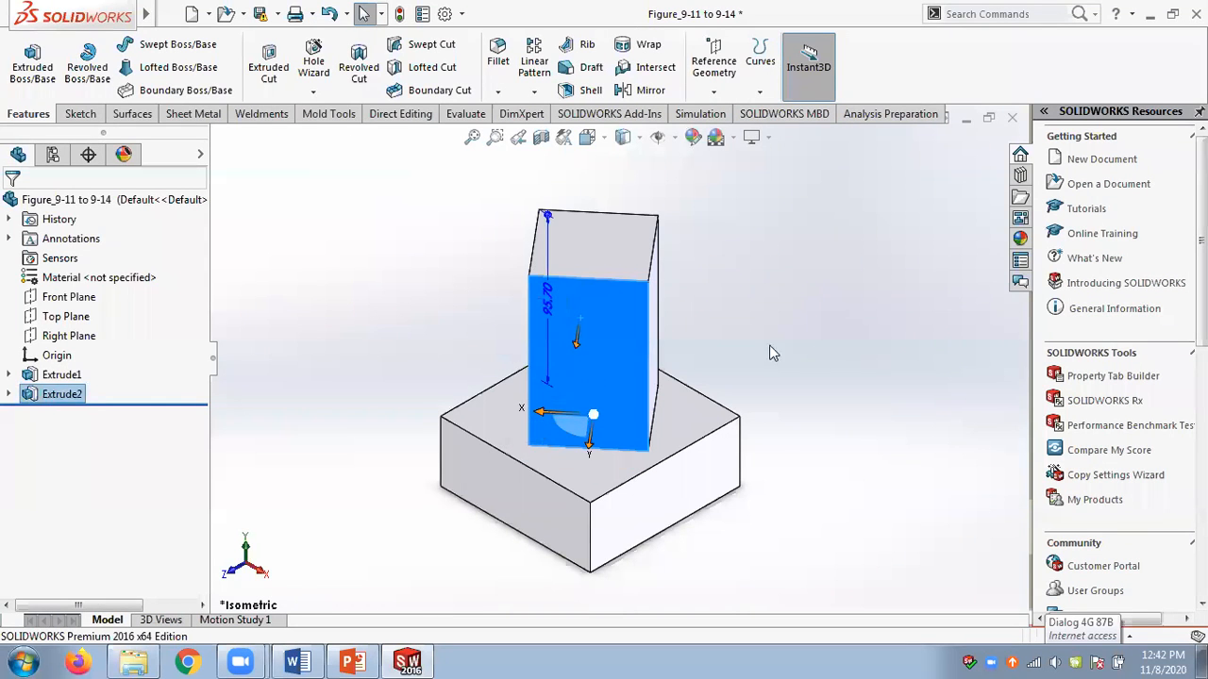
left_click(785, 332)
Shift the rotated post slightly toward the back of the base block with its move handle.
left_click(604, 440)
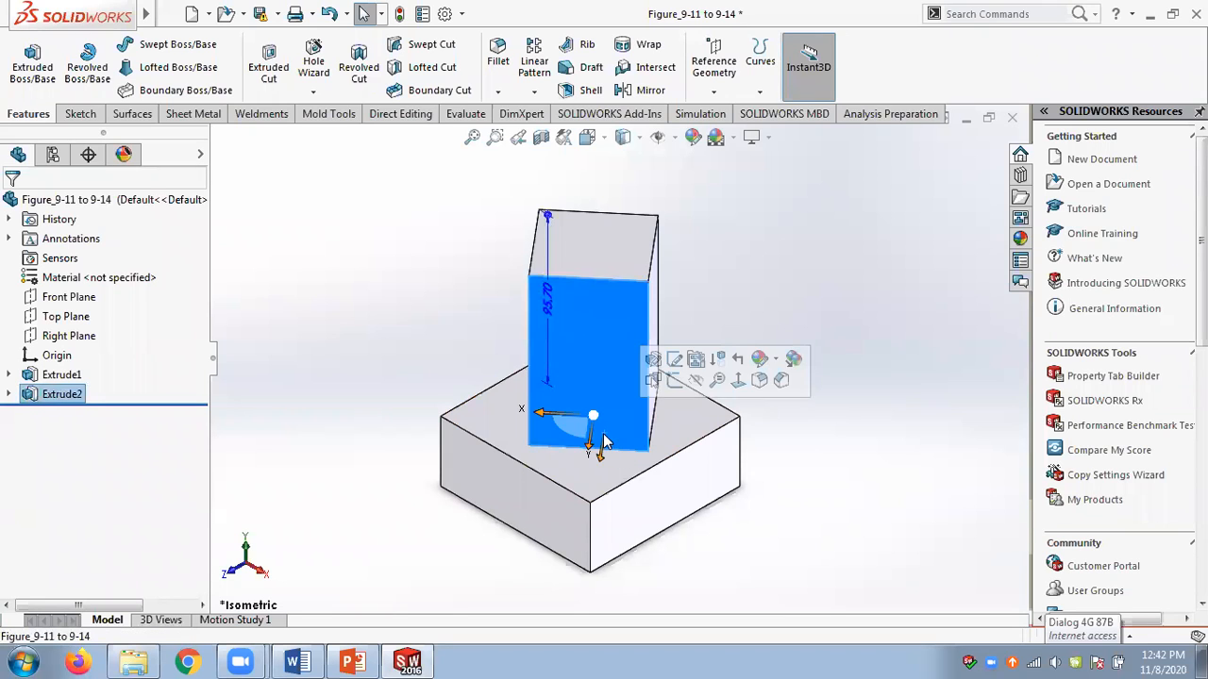
mouse_move(590, 421)
left_mouse_down()
mouse_move(604, 404)
mouse_move(581, 416)
mouse_move(594, 411)
left_mouse_up()
left_click(477, 347)
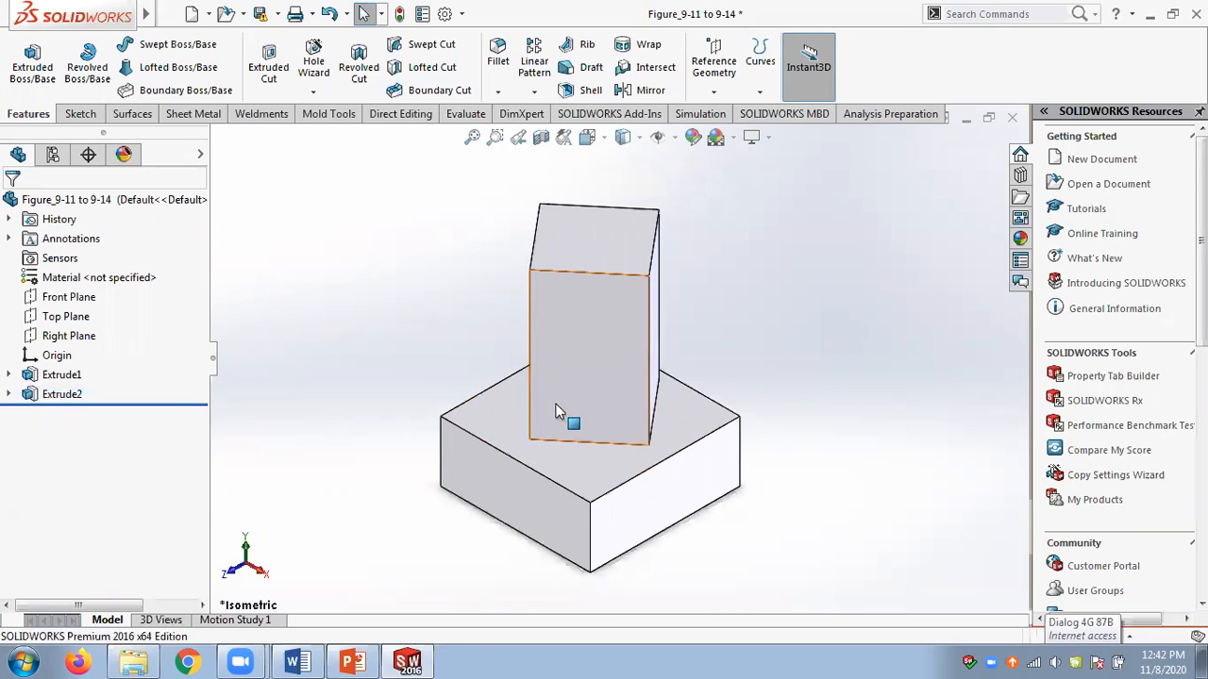
Show the rotate handle on the post's front face and rotate the post further about its vertical axis.
left_click(585, 418)
right_click(576, 426)
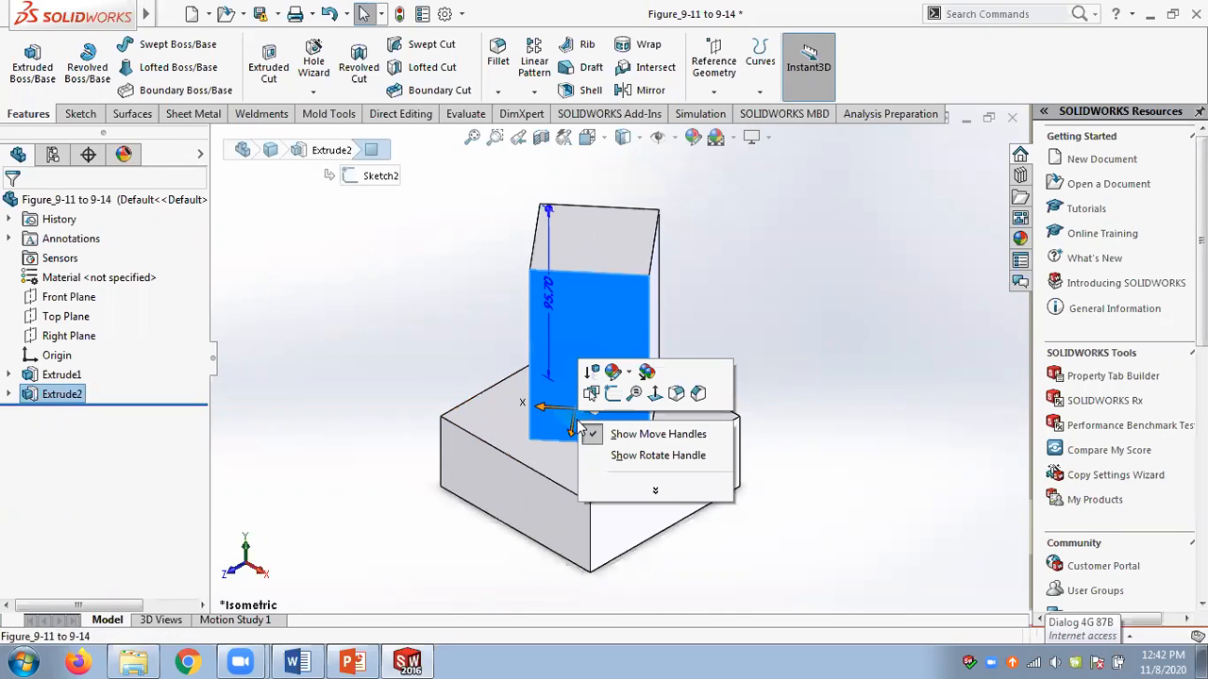
left_click(655, 456)
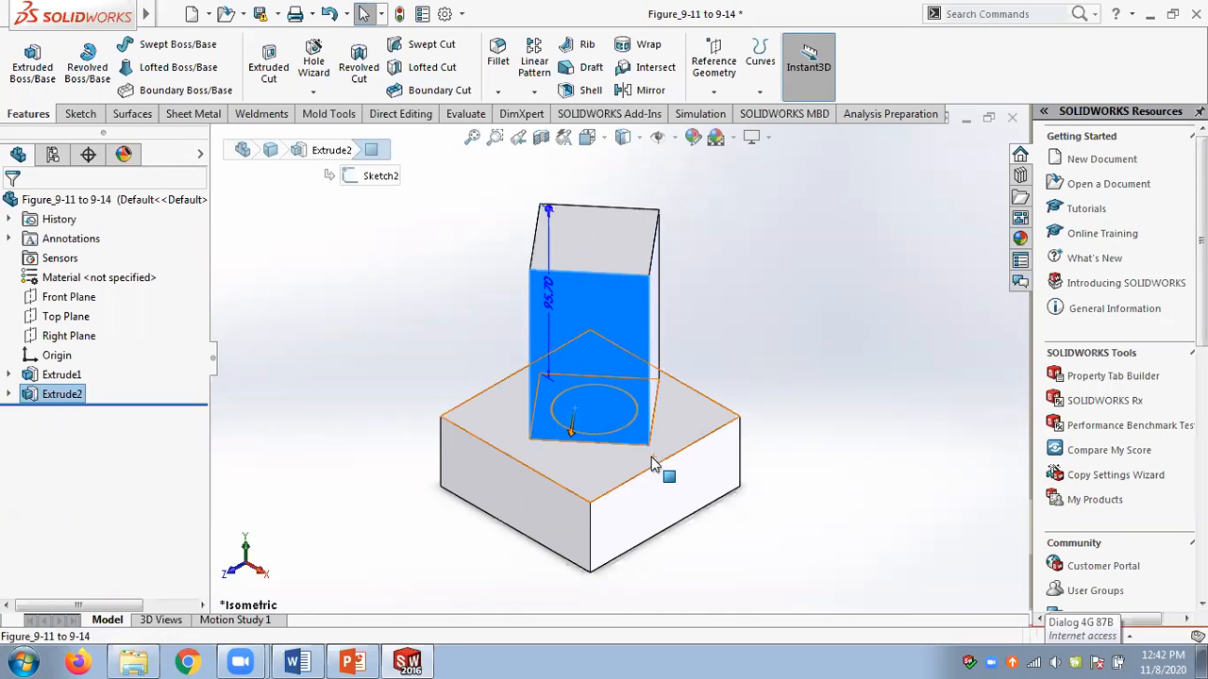
left_click_drag(615, 431, 543, 412)
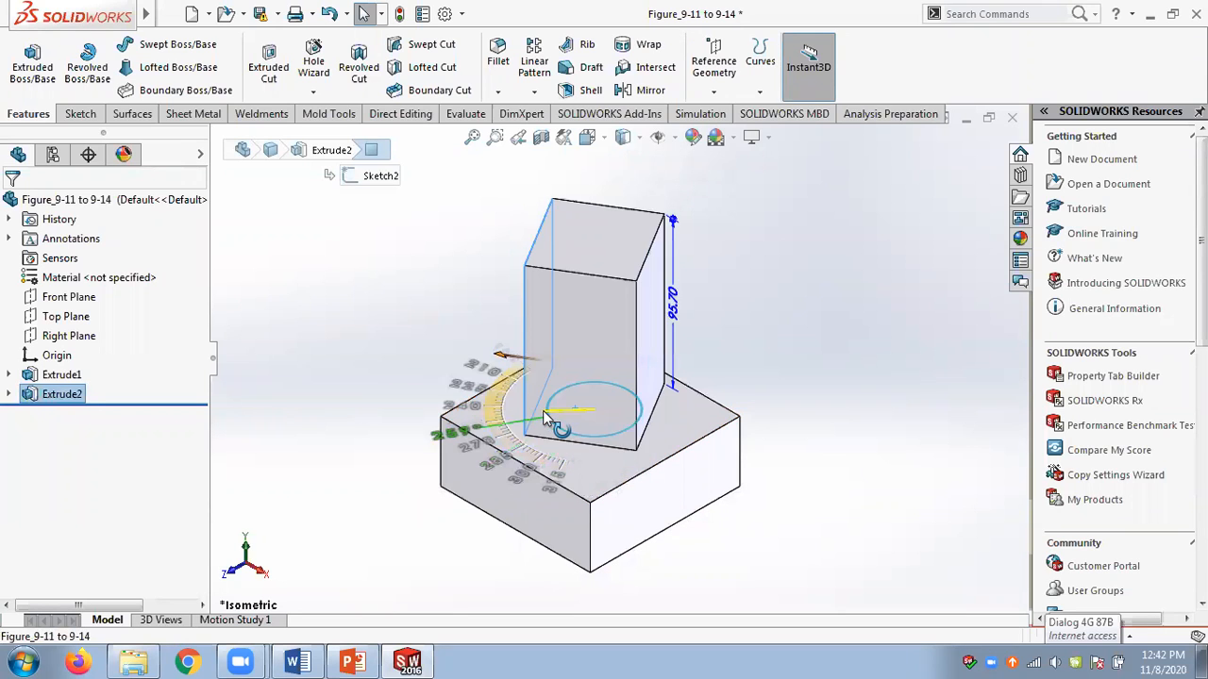
left_click(452, 294)
Close the modified part without saving, reopen Figure_9-11 to 9-14 from the Chap 9 folder and activate Instant3D.
left_click(1013, 119)
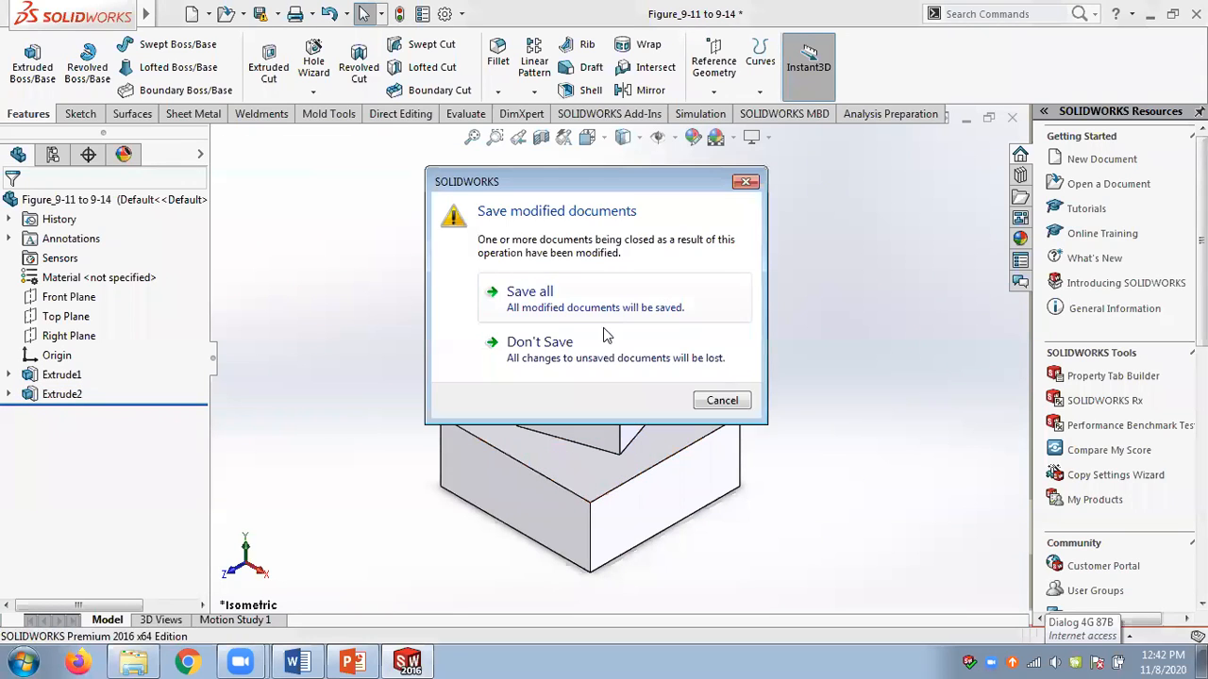
left_click(604, 339)
left_click(242, 19)
left_click(244, 39)
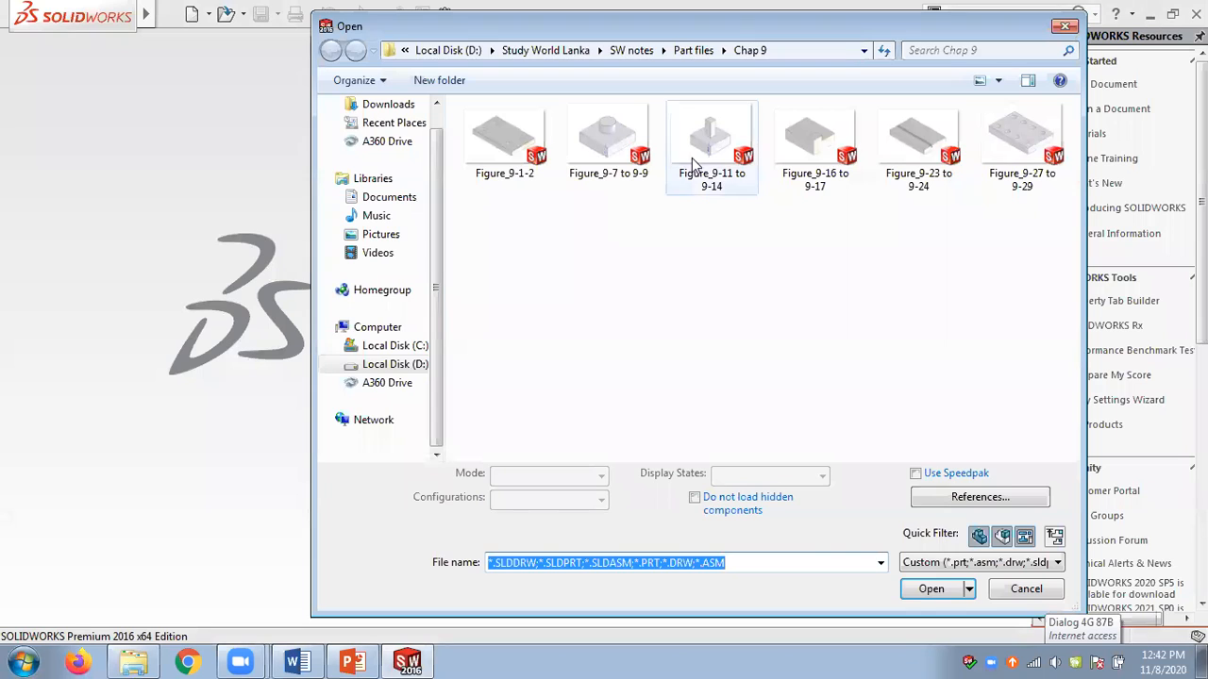
double_click(692, 157)
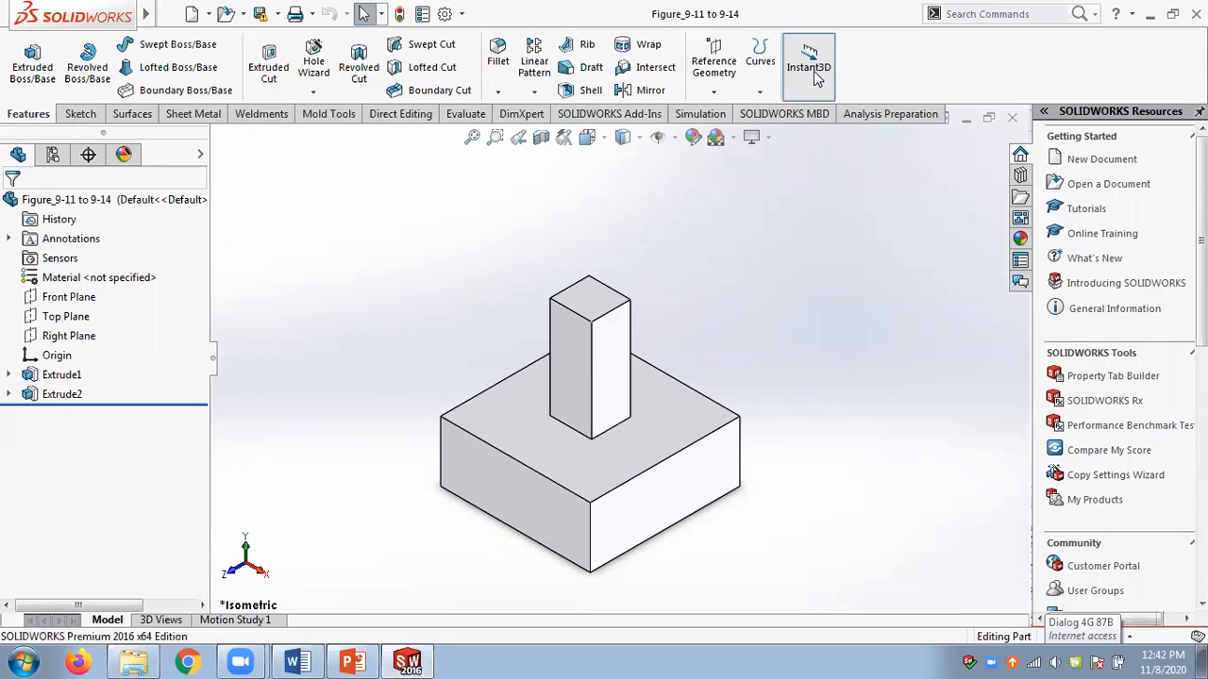
left_click(821, 68)
Switch to the Chapter 09 PowerPoint presentation and advance to slide 9, Copying Features Using Drag and Drop.
left_click(352, 662)
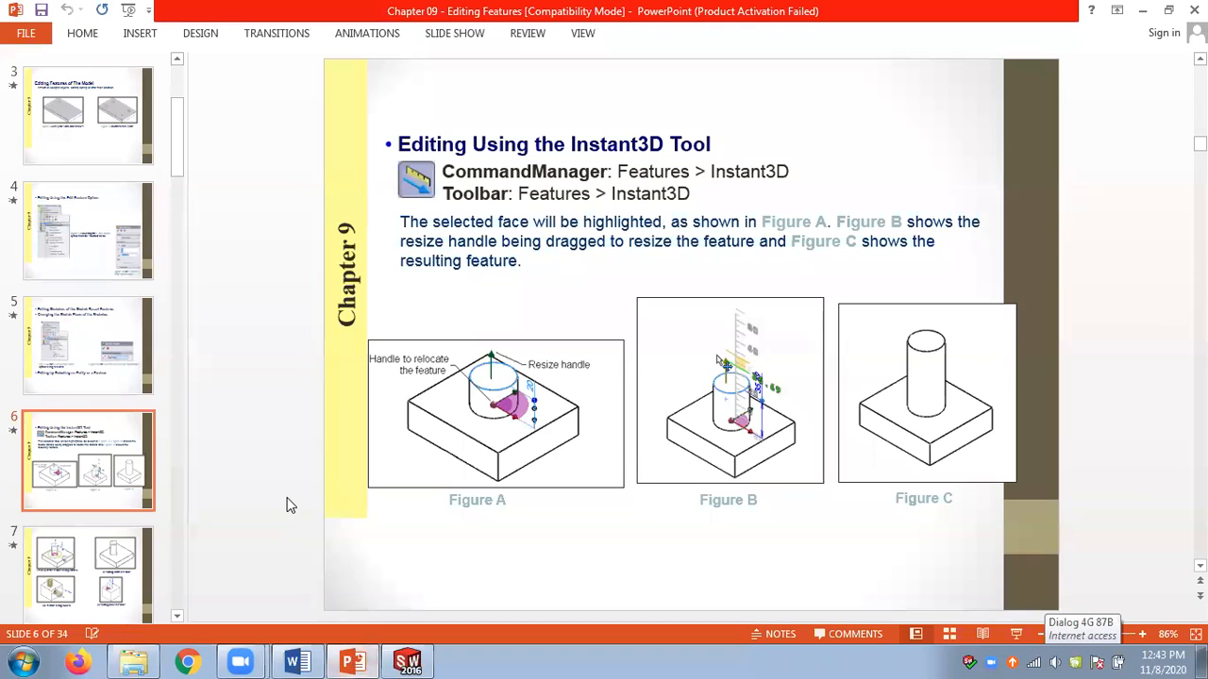
scroll(291, 505, "down", 1)
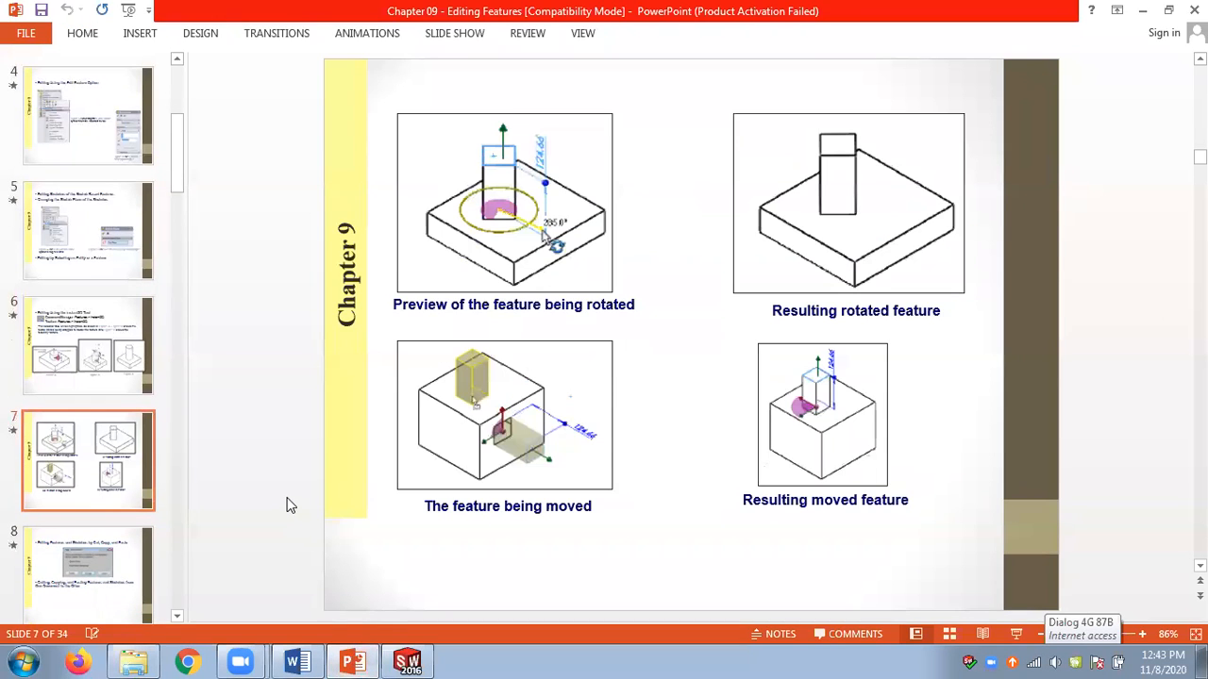
scroll(290, 505, "down", 1)
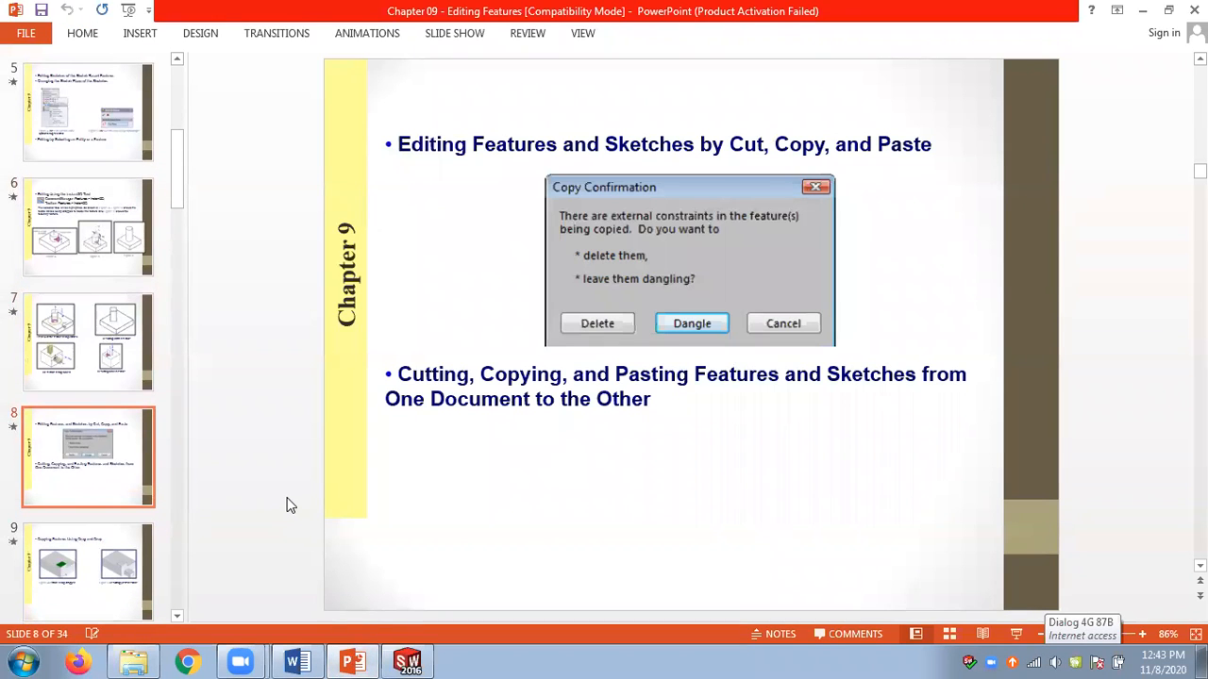
scroll(291, 506, "down", 1)
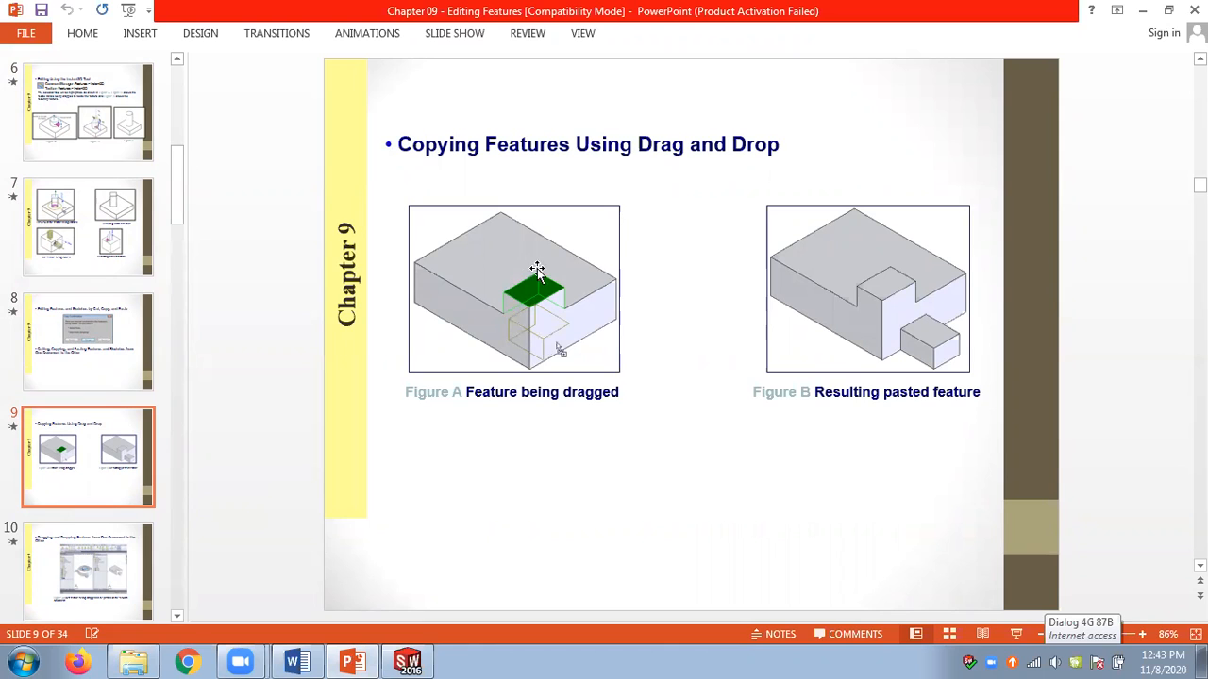
Return to SOLIDWORKS and move Extrude2 from the base block's top face to its front-right side face, deleting the external relations.
left_click(411, 661)
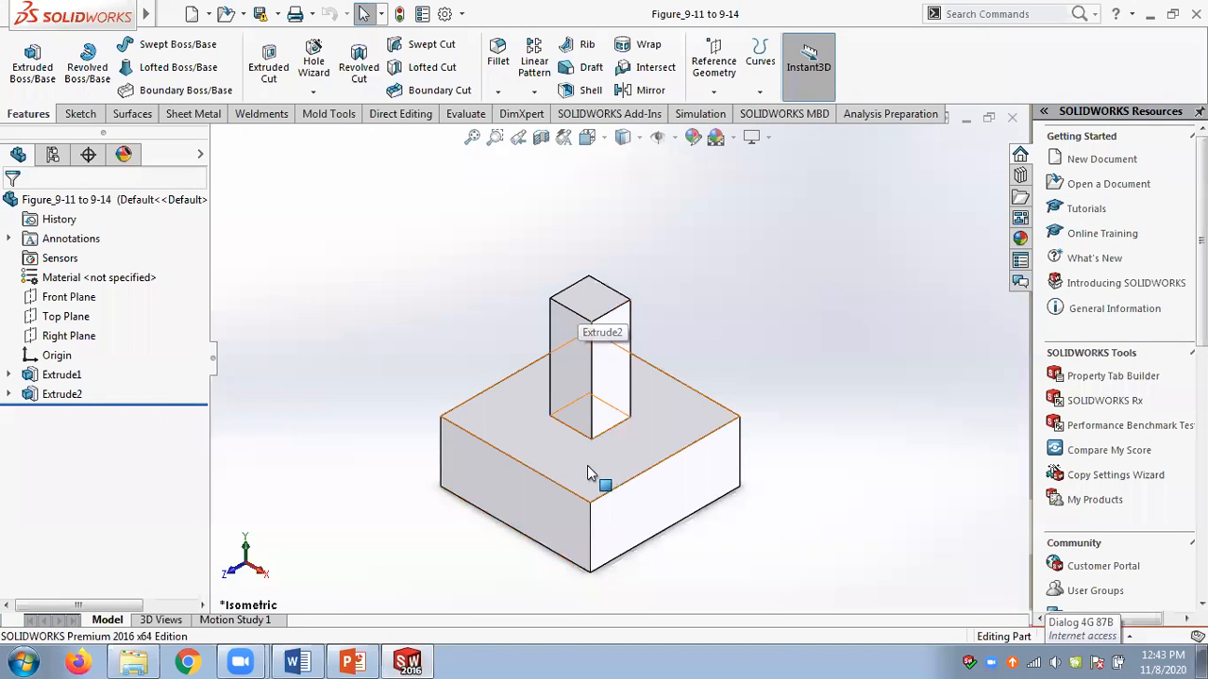
scroll(805, 377, "up", 1)
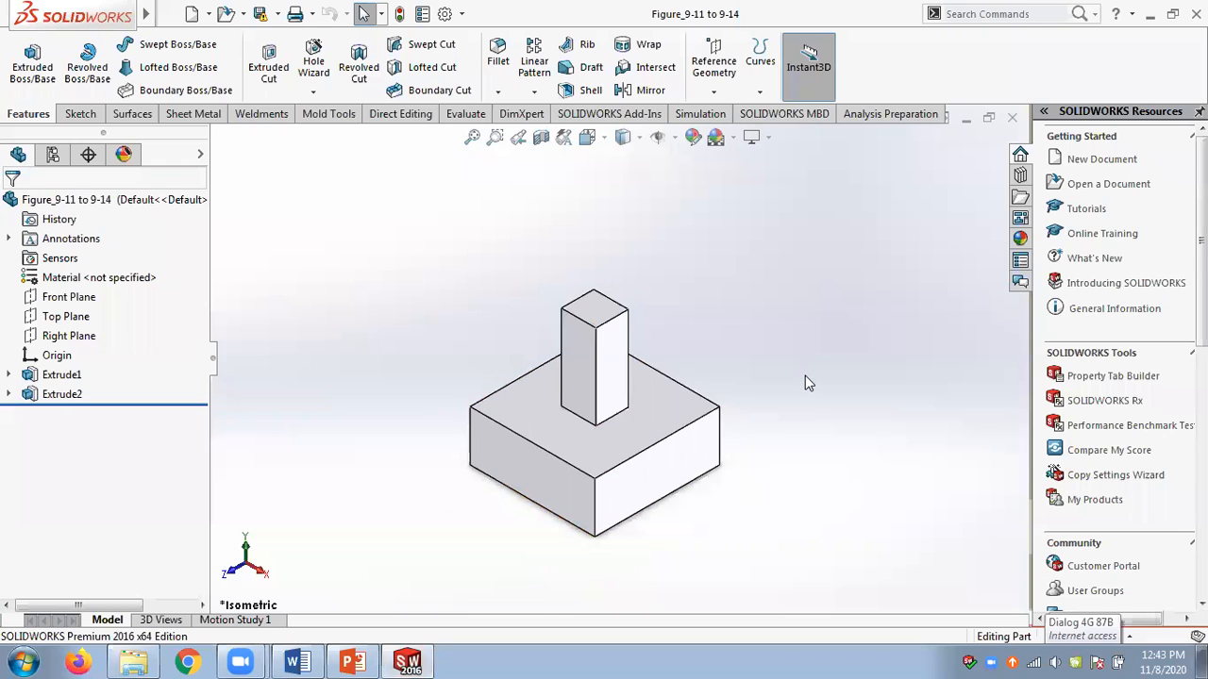
scroll(803, 376, "down", 1)
scroll(803, 376, "up", 1)
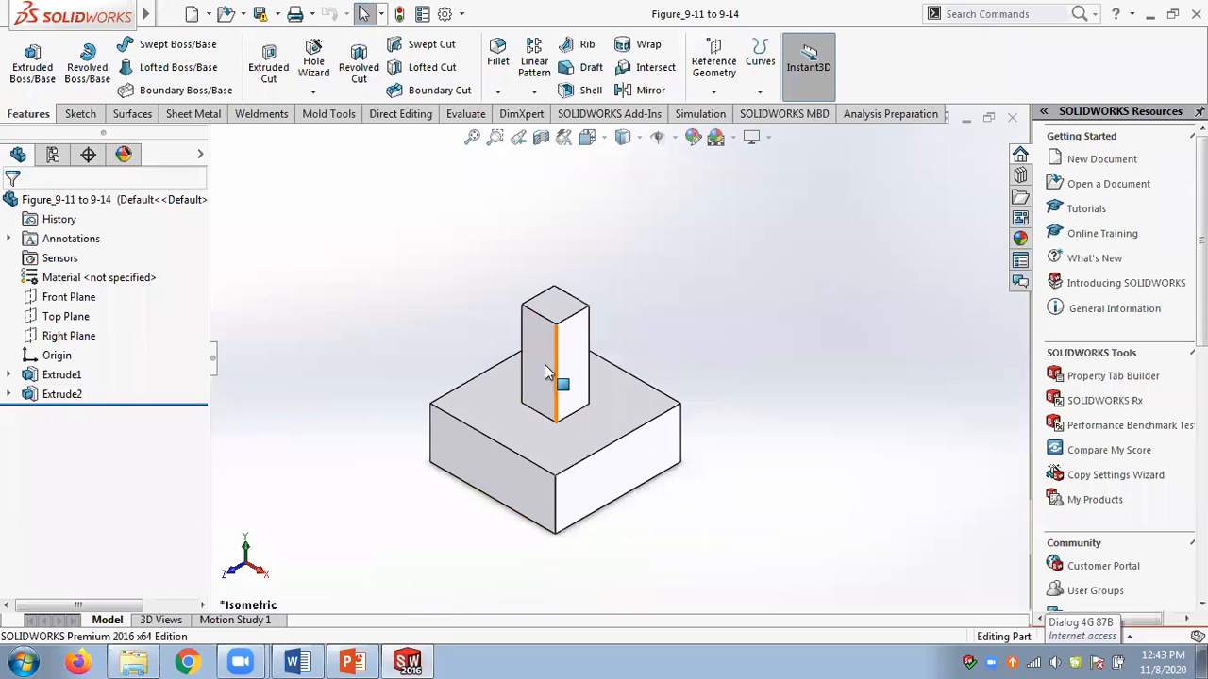
left_click(72, 394)
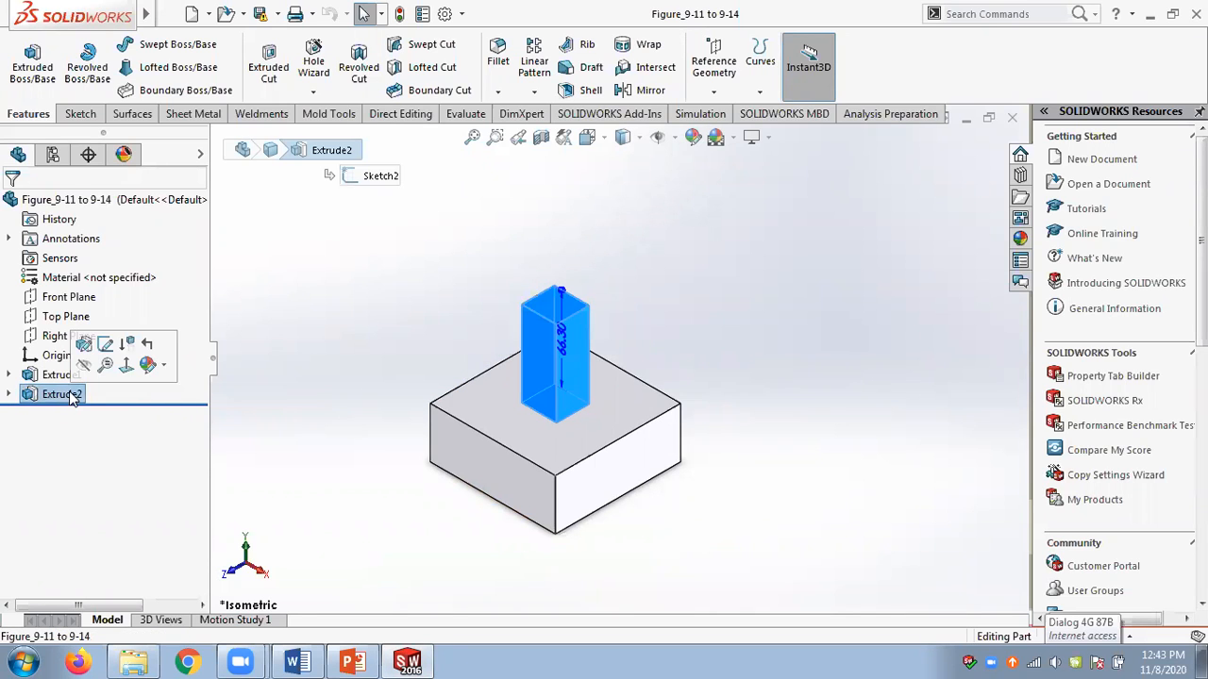
left_click_drag(78, 398, 629, 478, "ctrl")
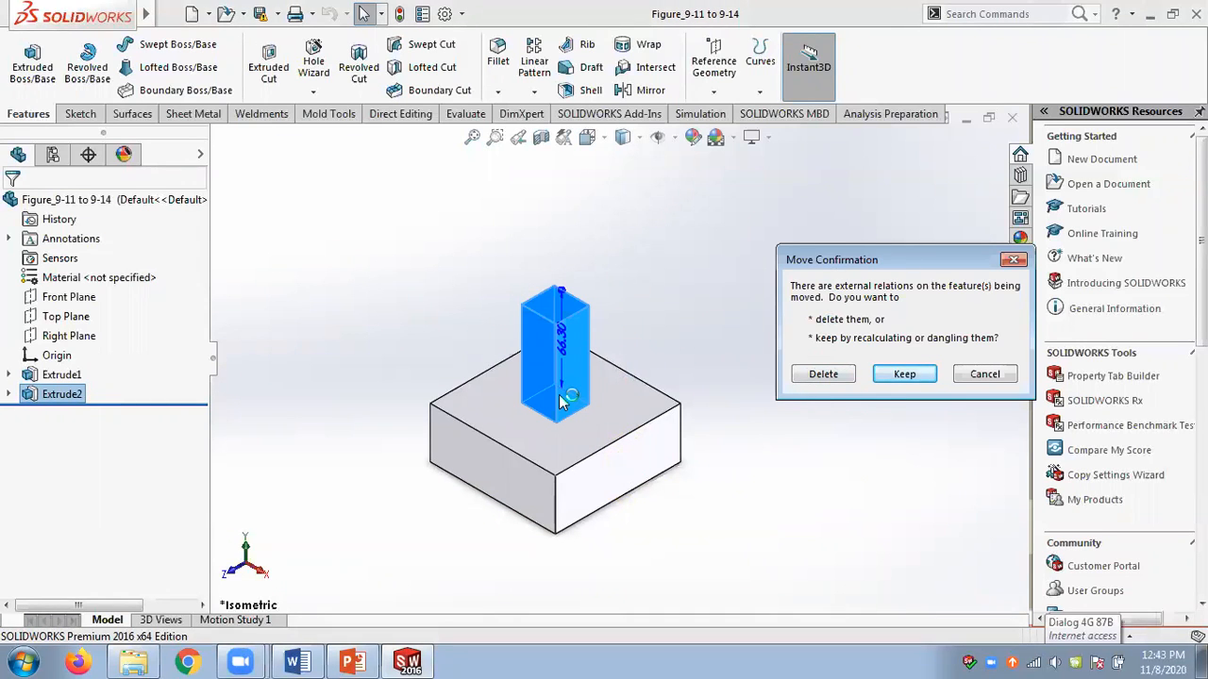
left_click(813, 373)
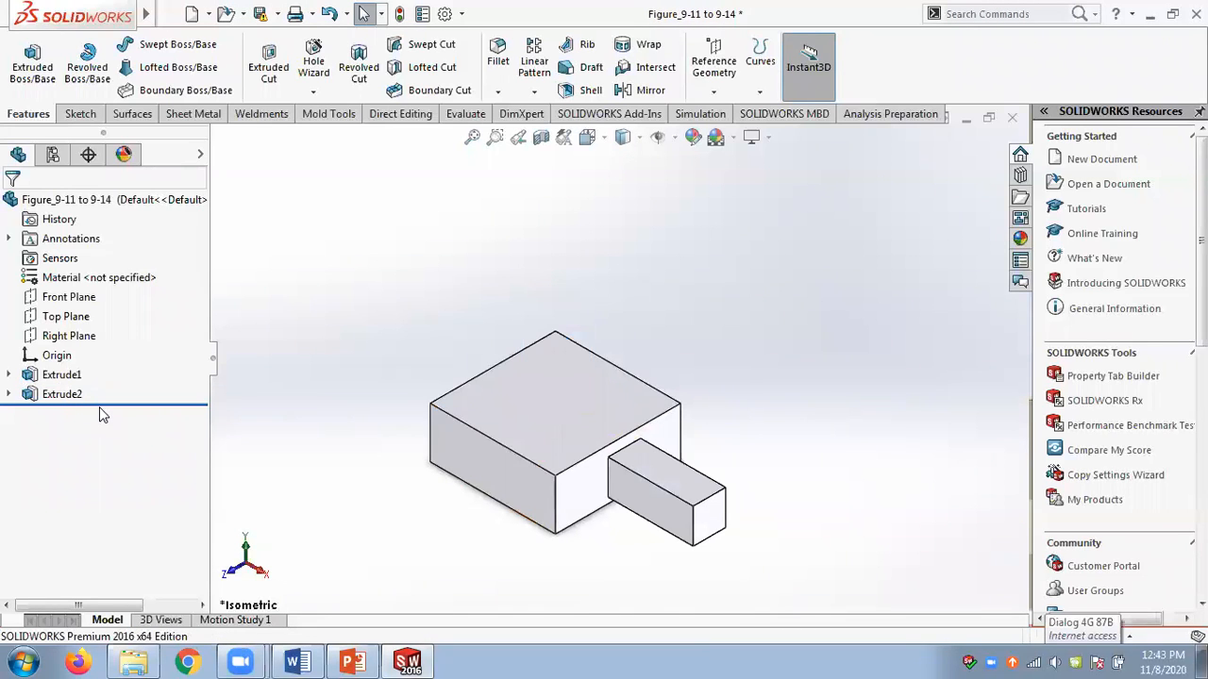
Move Extrude2 back onto the base block's top face and place a copy of it on the front-right side face.
left_click_drag(78, 399, 536, 415)
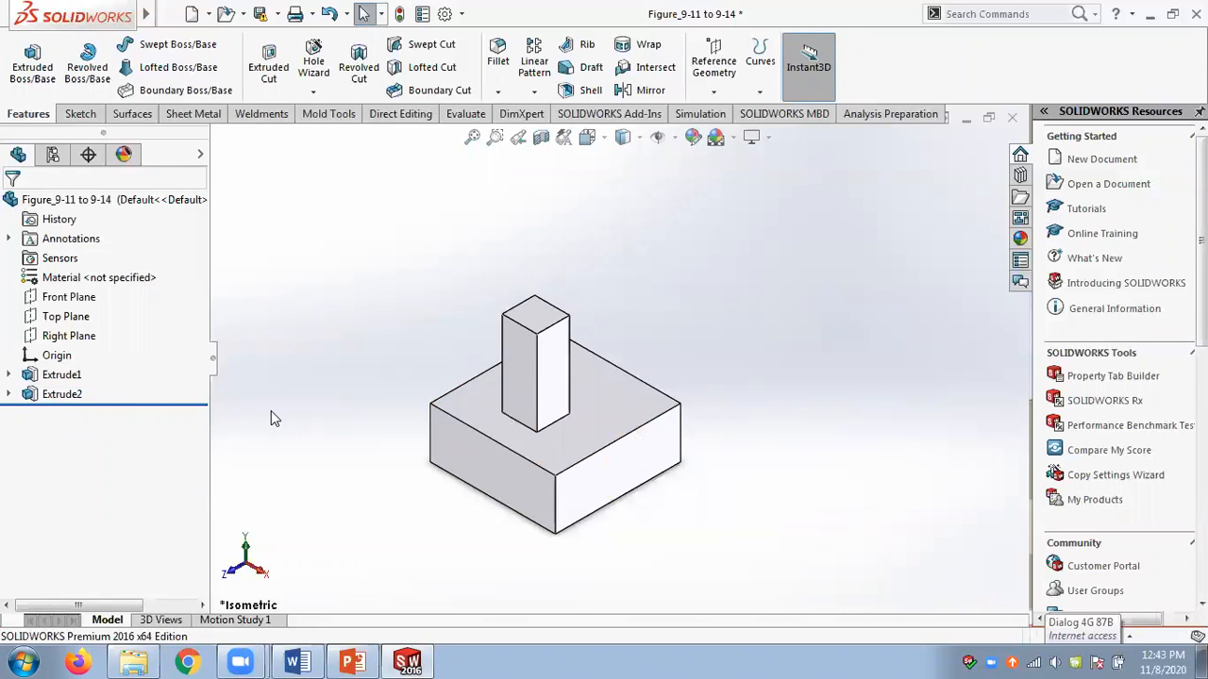
left_click(63, 396)
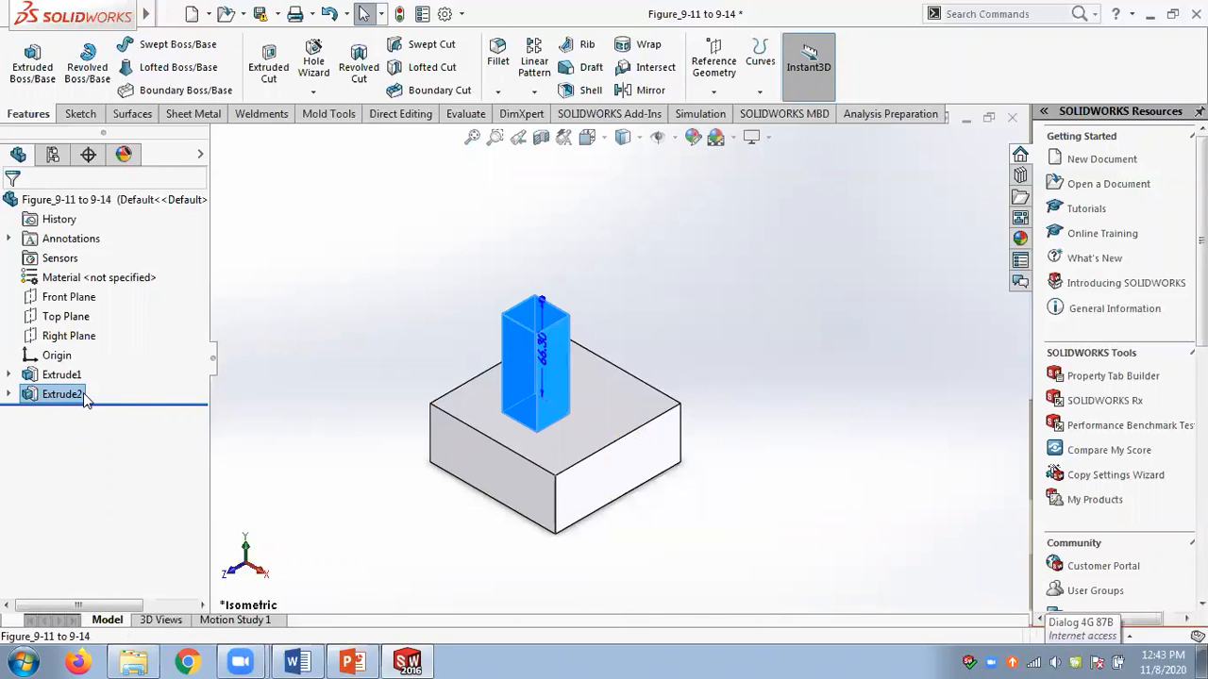
left_click_drag(68, 401, 793, 367)
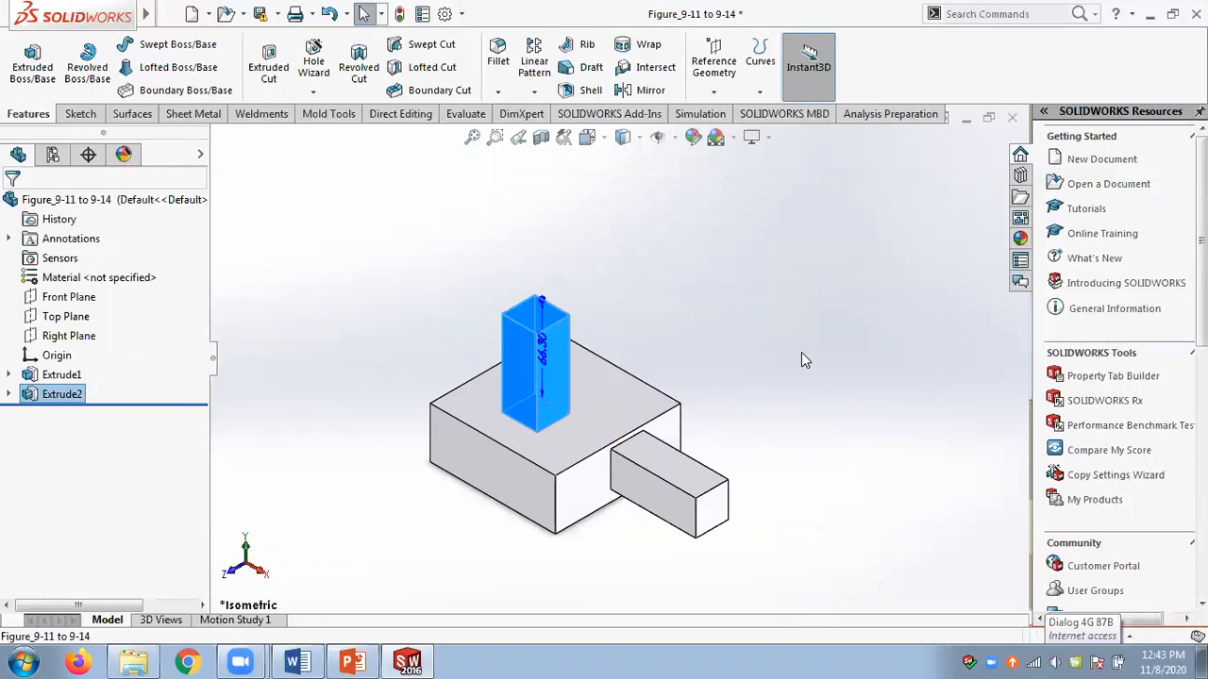
Discard the changes by closing the part without saving, and open Figure_9-11 to 9-14 again.
left_click(1012, 117)
left_click(570, 364)
left_click(243, 13)
left_click(253, 40)
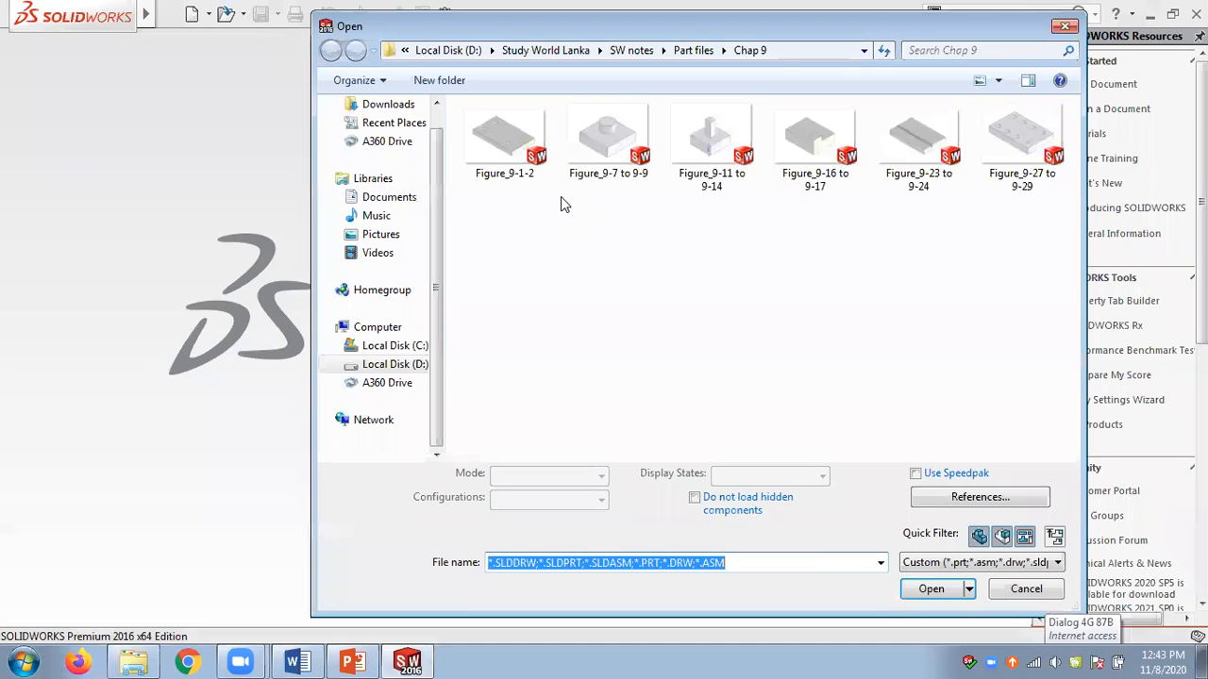
double_click(723, 135)
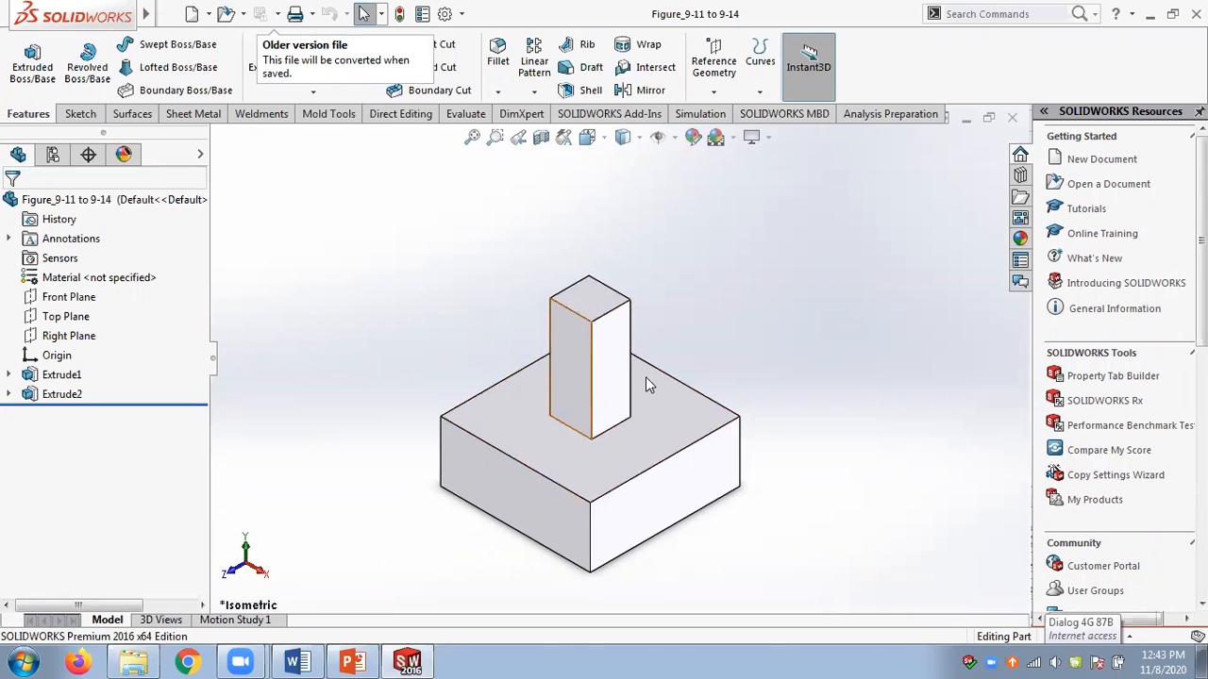
Move Extrude2 to the base block's front-right side face, deleting its external relations, and copy it back onto the top face.
left_click(76, 402)
left_click_drag(50, 396, 667, 501)
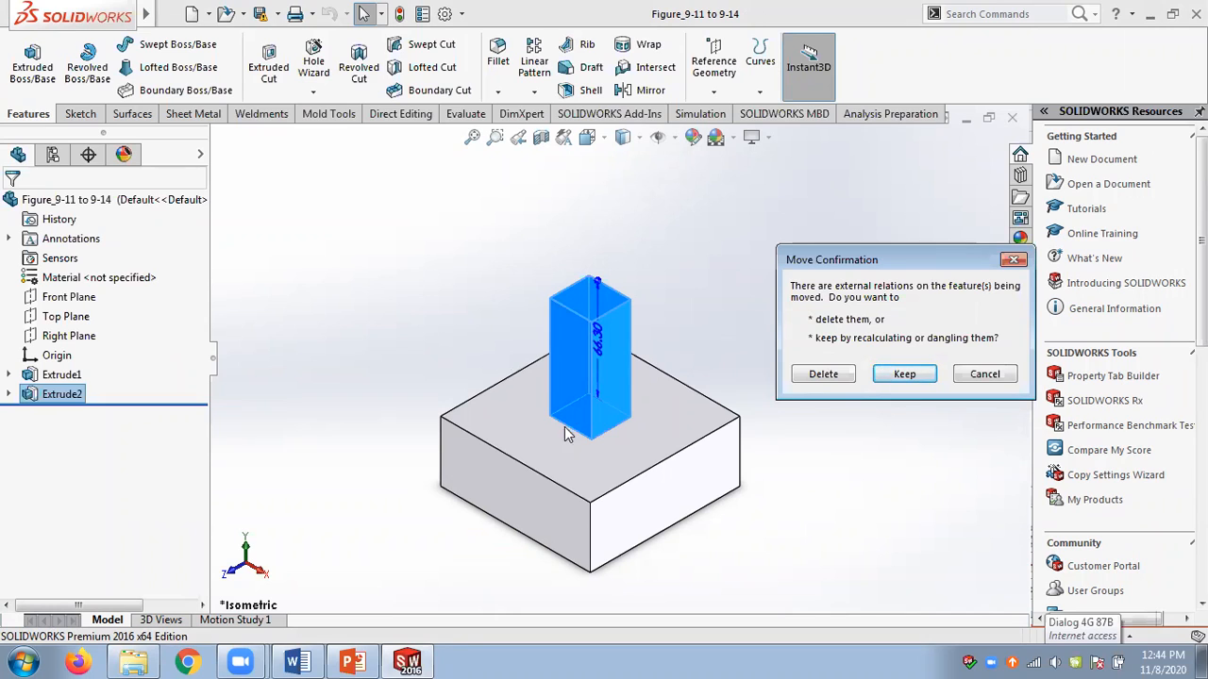
left_click(824, 373)
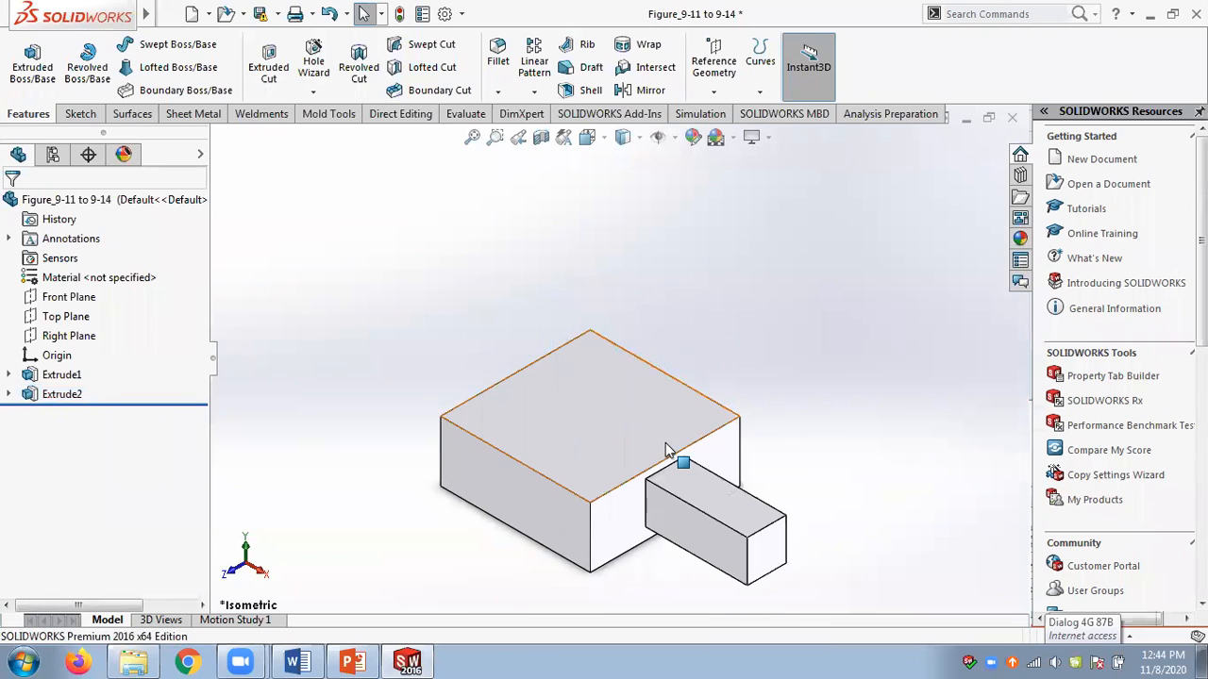
left_click(60, 400)
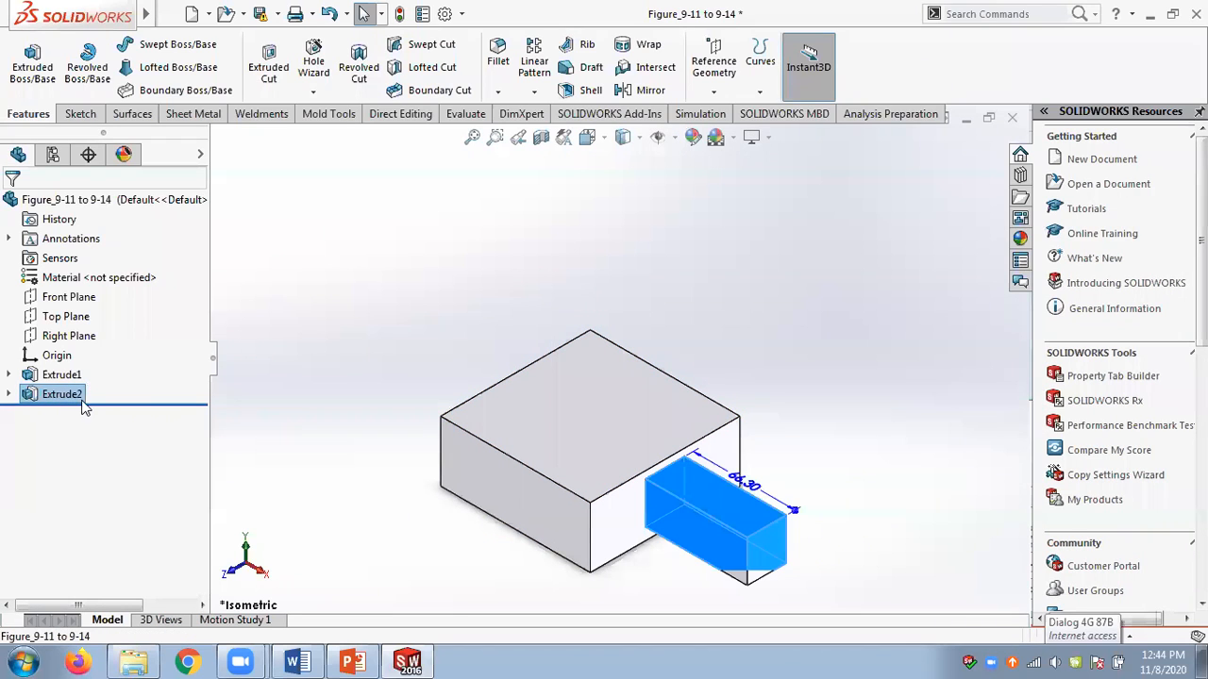
left_click_drag(57, 396, 590, 424)
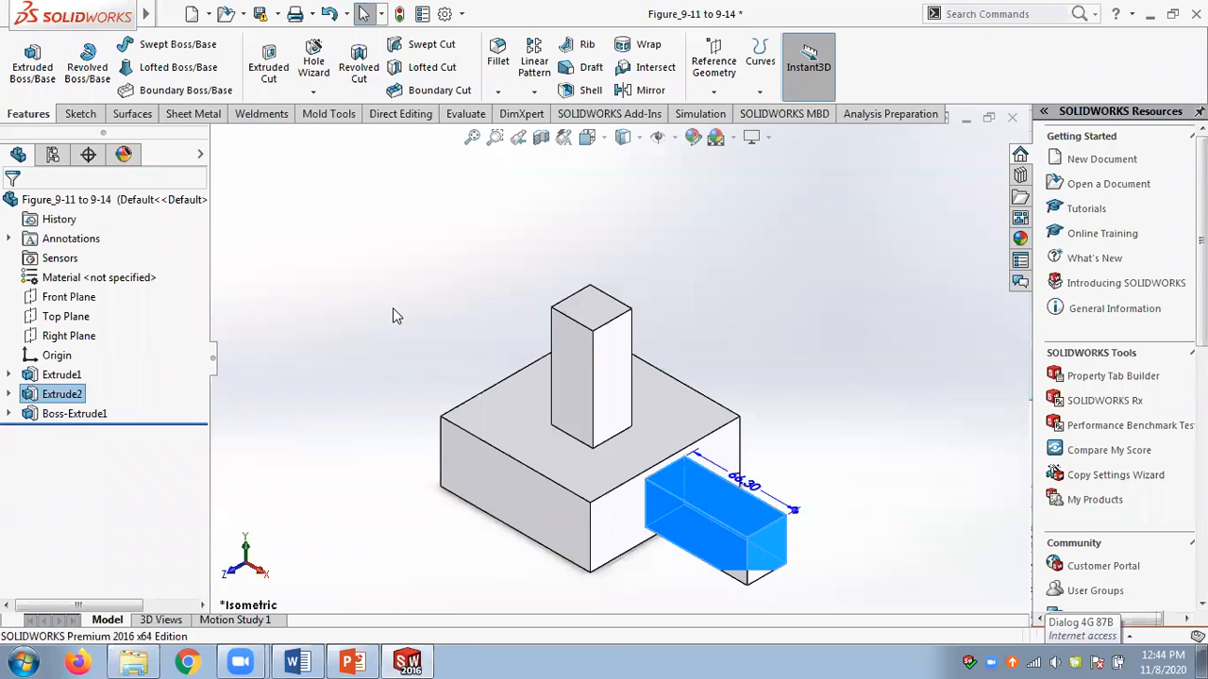
Copy the base block Extrude1 onto its own front-left side face, deleting the external relations.
scroll(393, 308, "up", 2)
left_click(83, 380)
left_click_drag(85, 380, 511, 442)
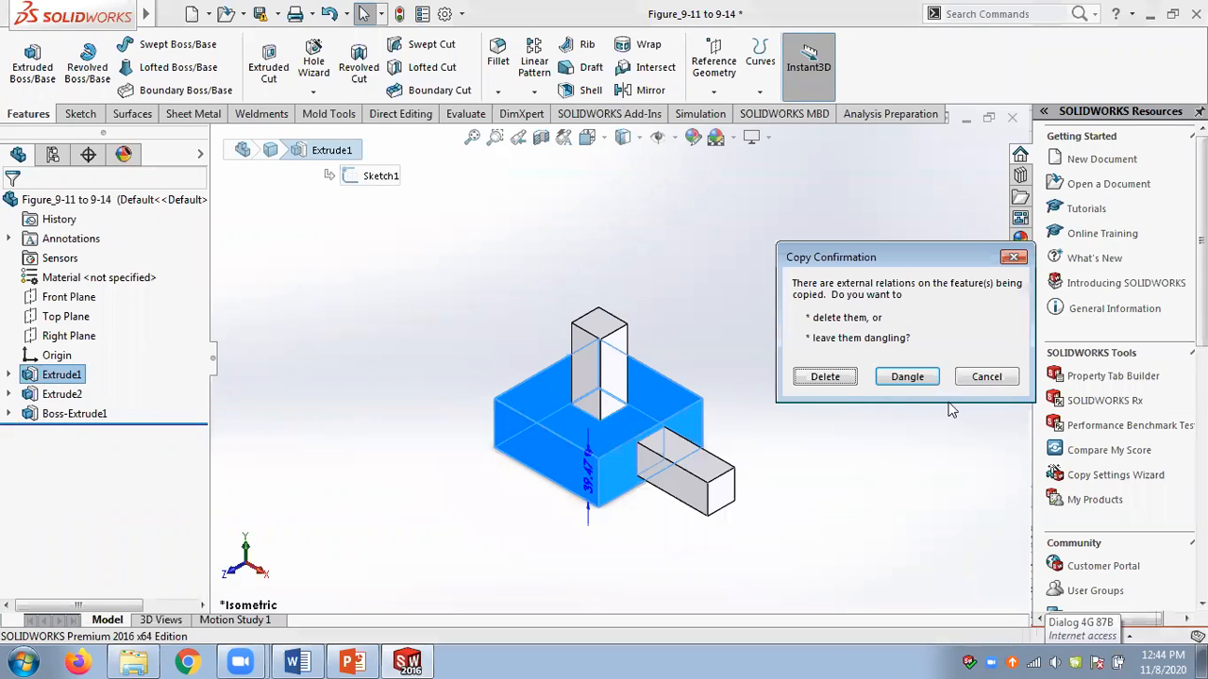
left_click(843, 378)
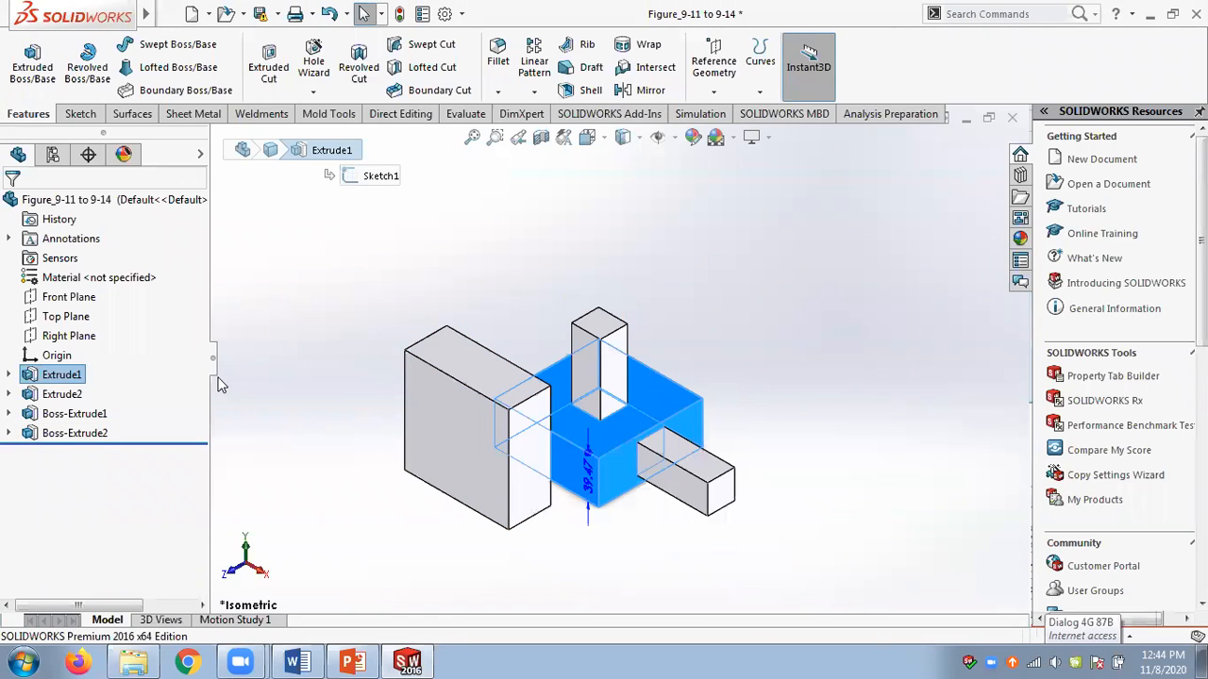
Undo the copied extrusions and the move of Extrude2.
key("ctrl+z")
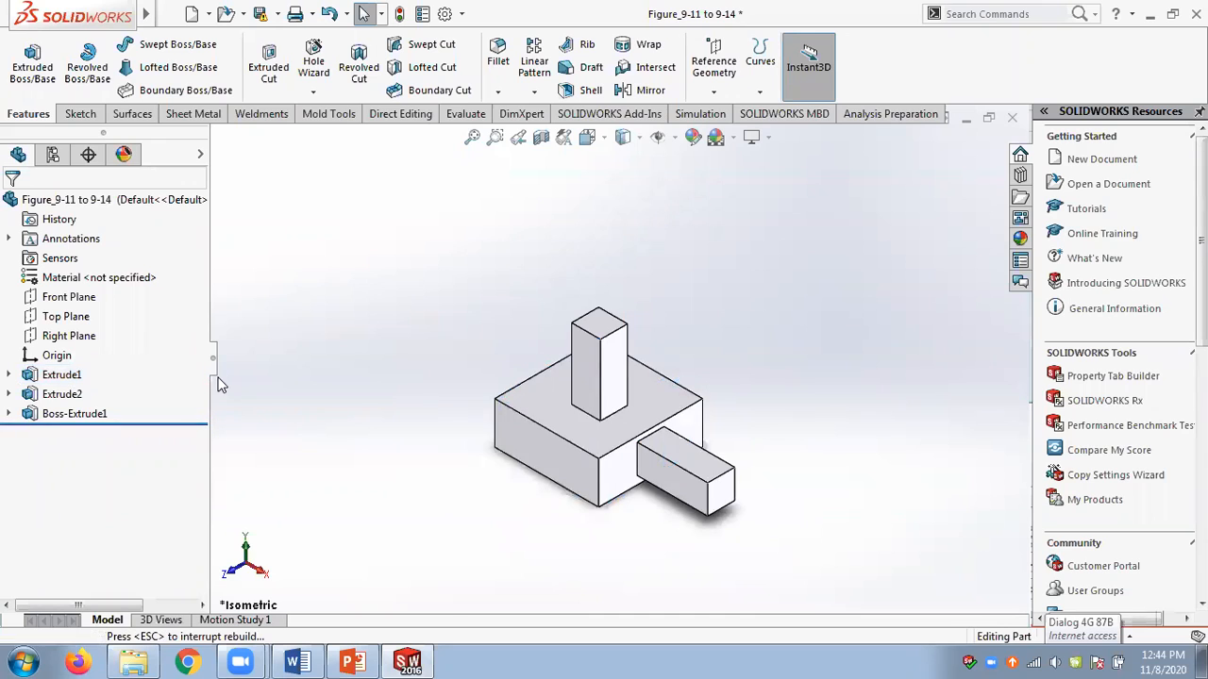
key("ctrl+z")
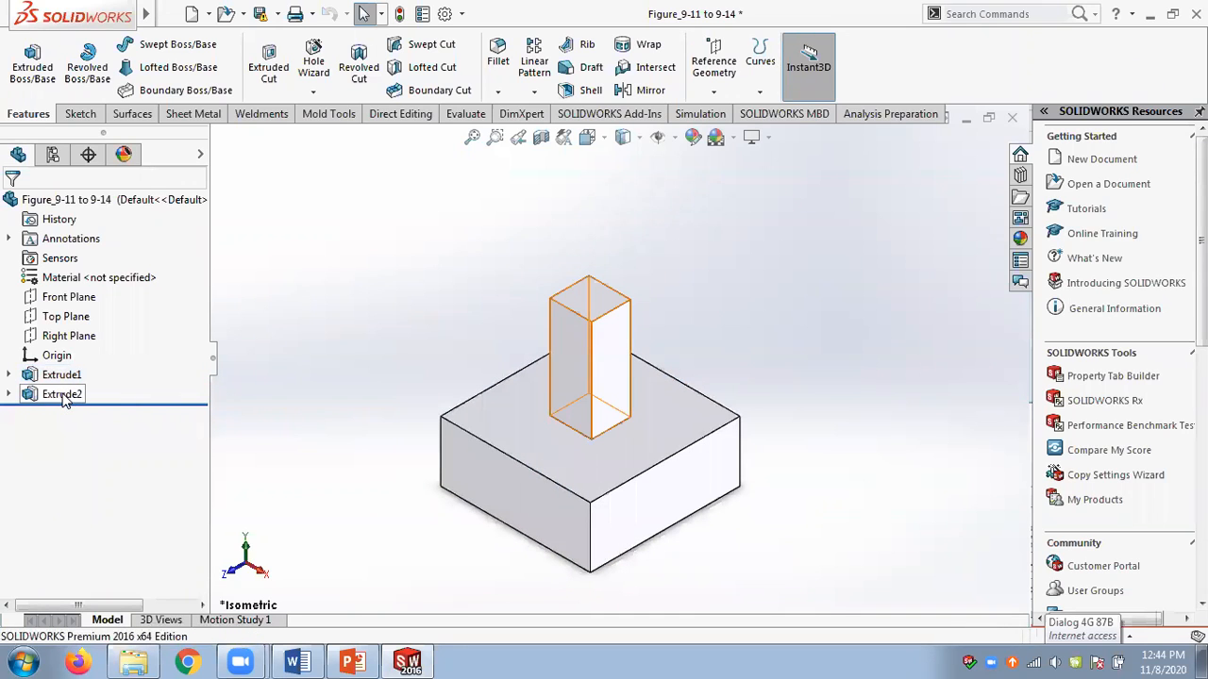
Try to move Extrude2 onto the base block's front-right side face, cancelling the move confirmation.
left_click_drag(60, 394, 674, 476)
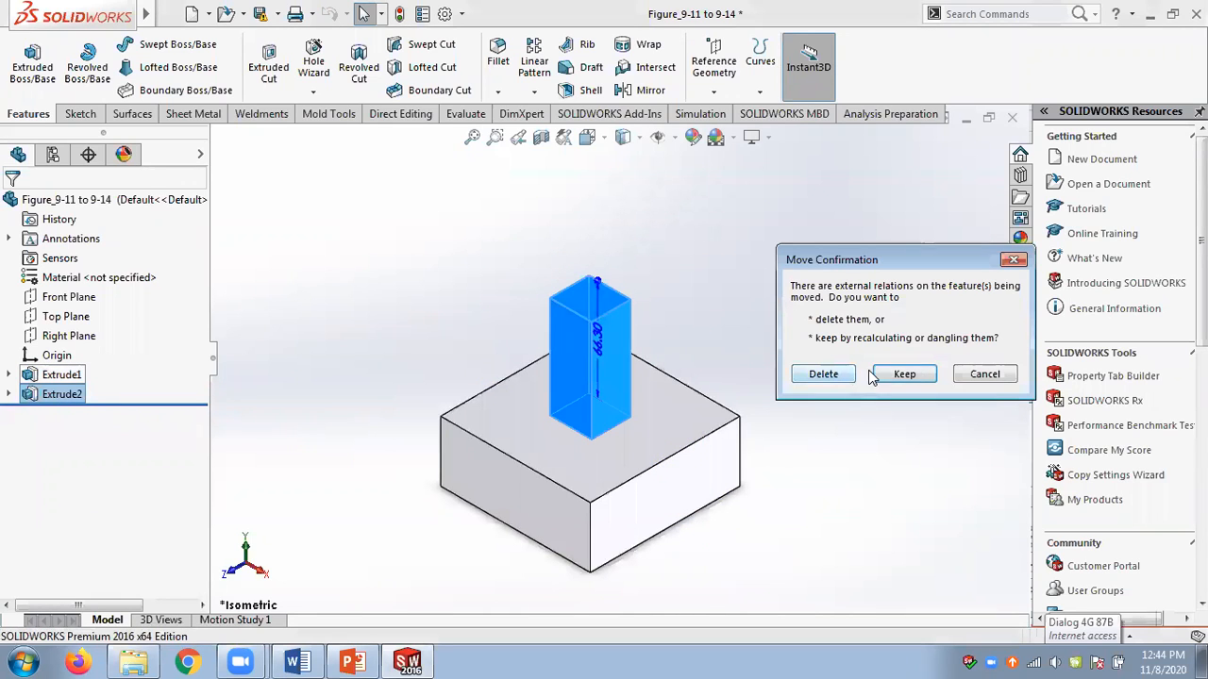
left_click(984, 374)
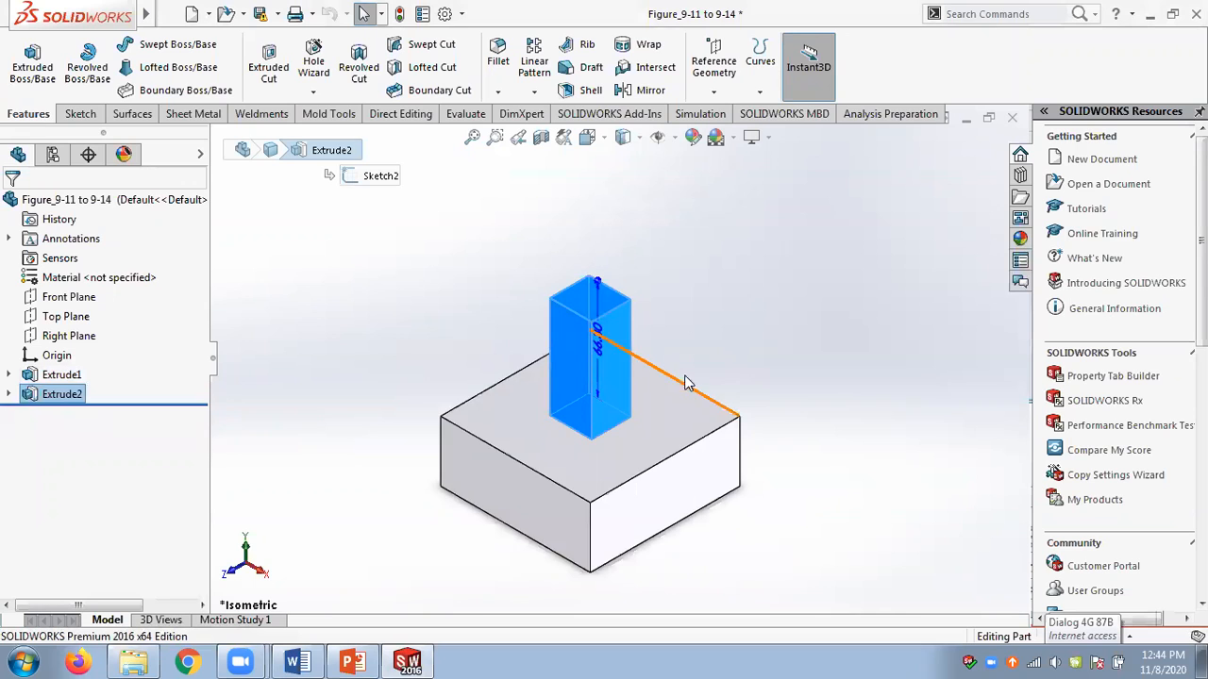
key("z")
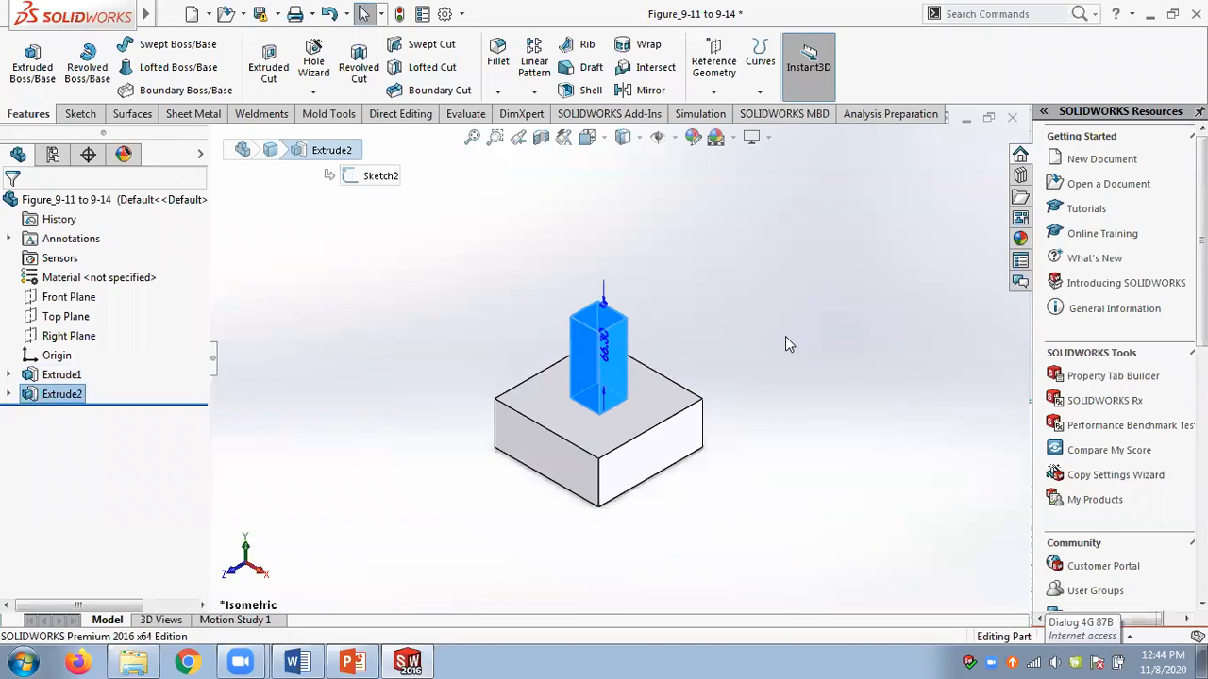
Switch to PowerPoint, show slide 10 on dragging and dropping features from one document to the other, and return to SOLIDWORKS.
left_click(352, 660)
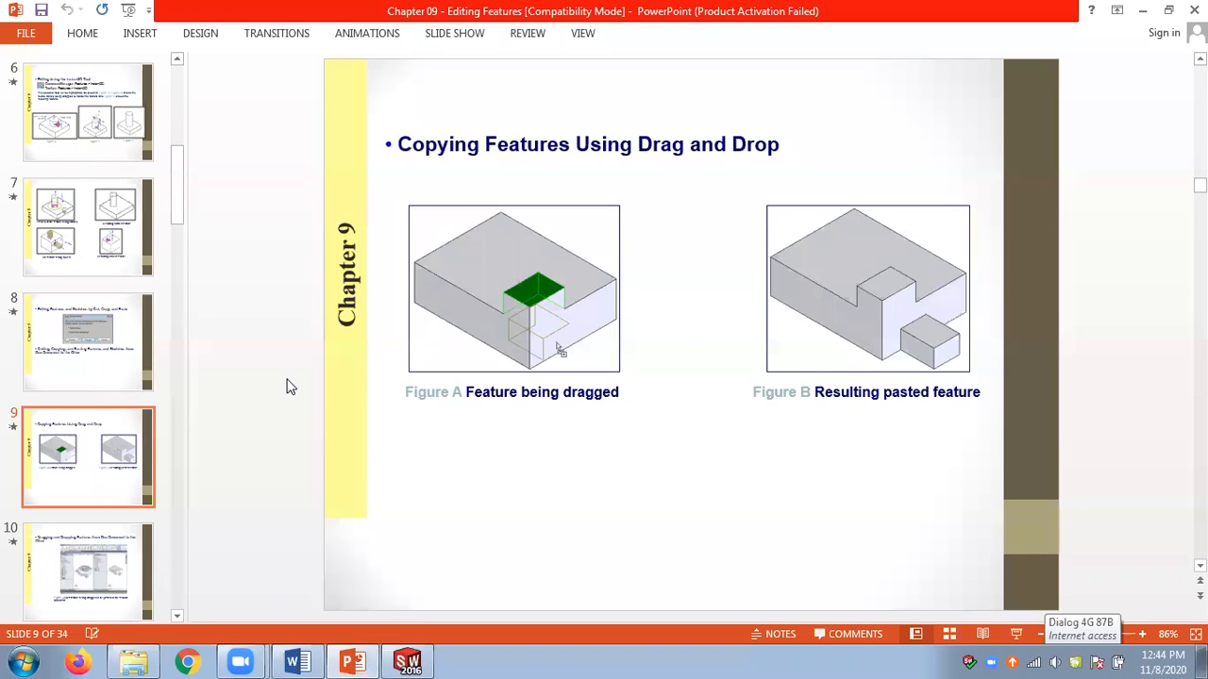
scroll(289, 387, "down", 1)
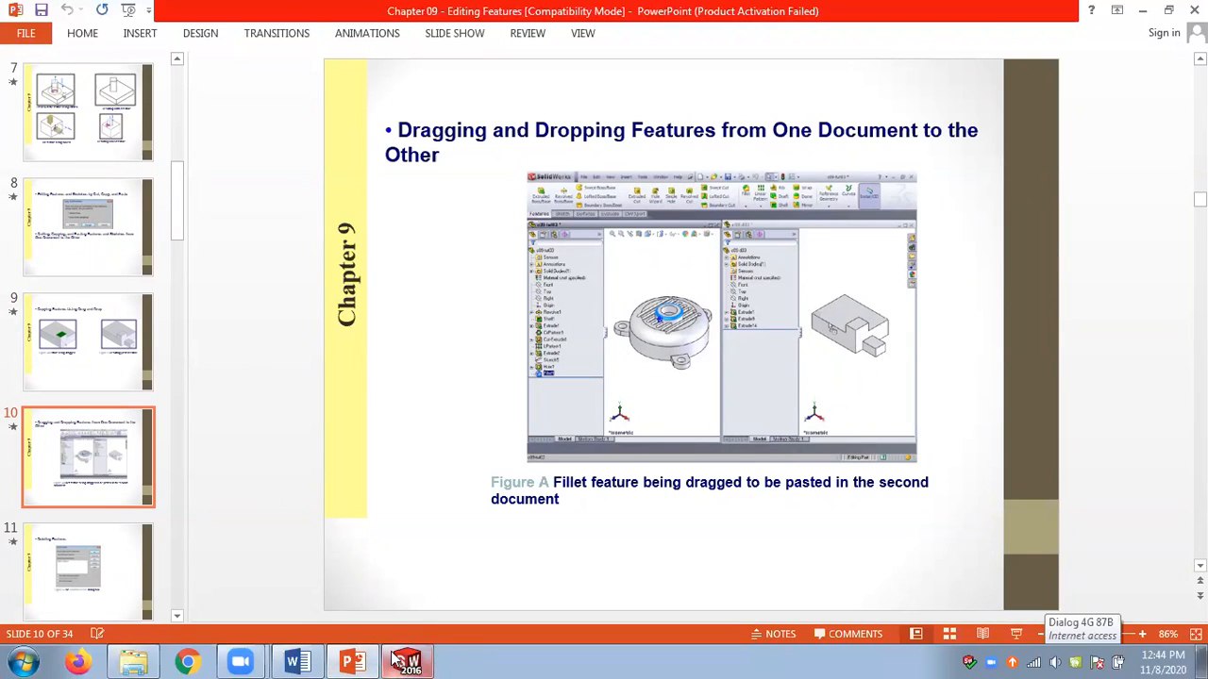
mouse_move(401, 660)
left_click(370, 623)
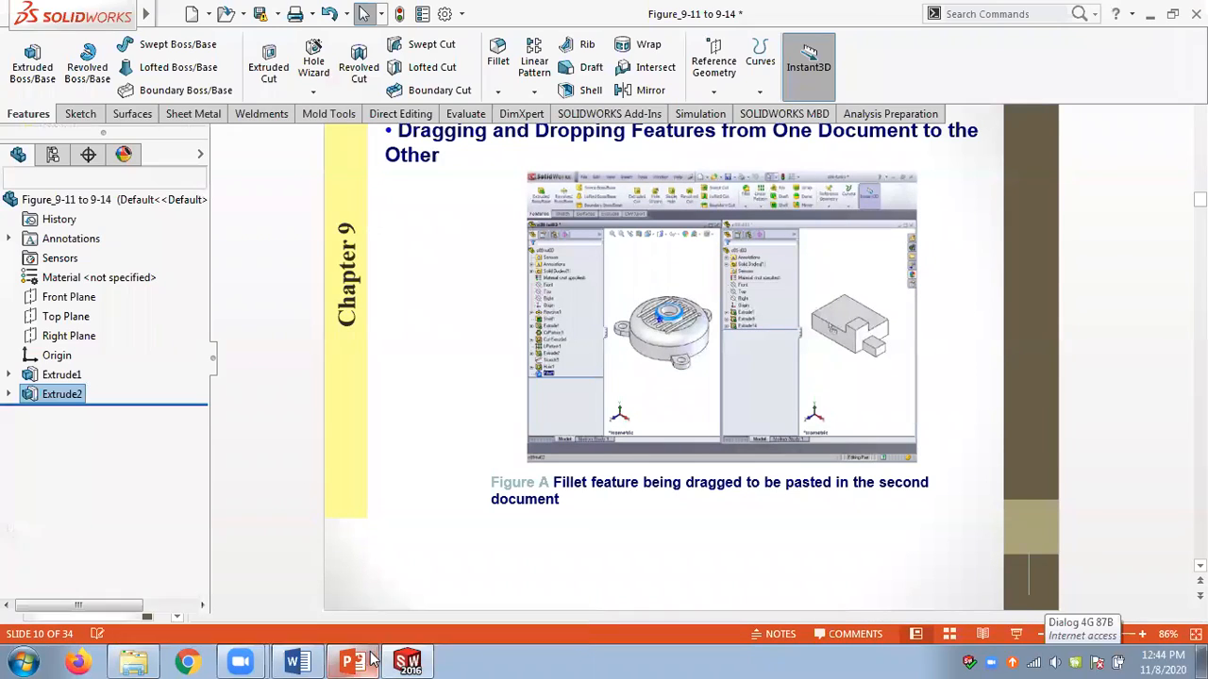
Open the part Figure_9-16 to 9-17 from the Chap 9 folder.
left_click(489, 292)
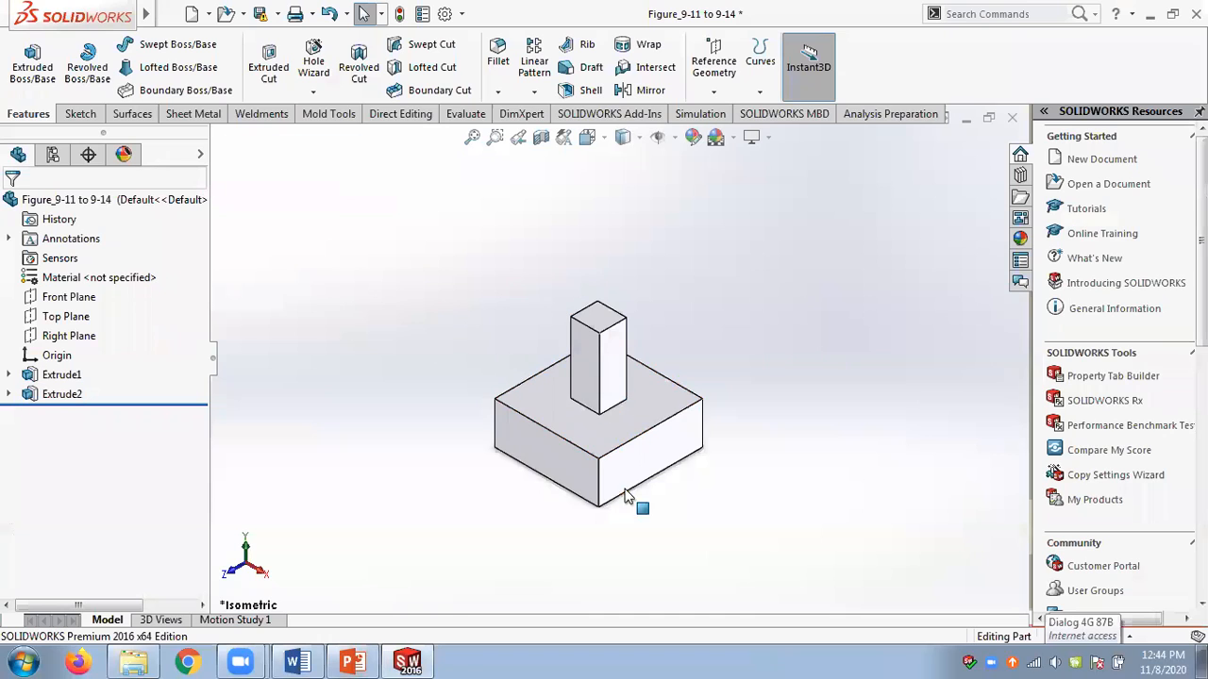
scroll(759, 441, "up", 3)
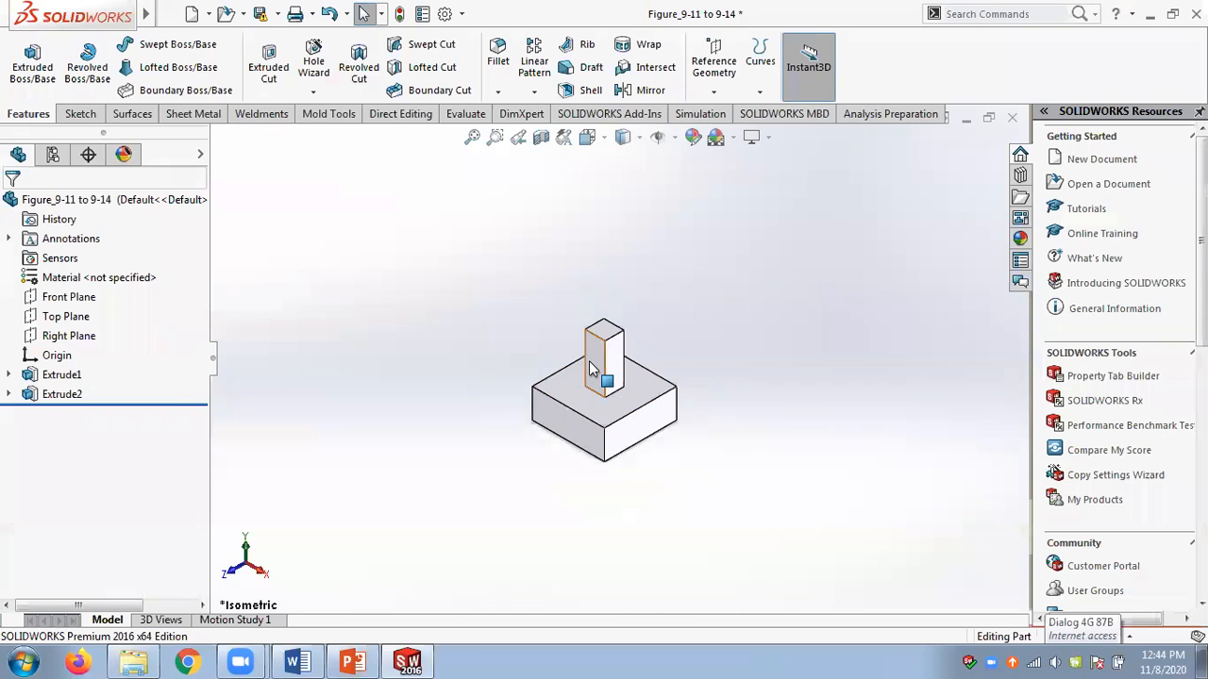
scroll(676, 401, "down", 2)
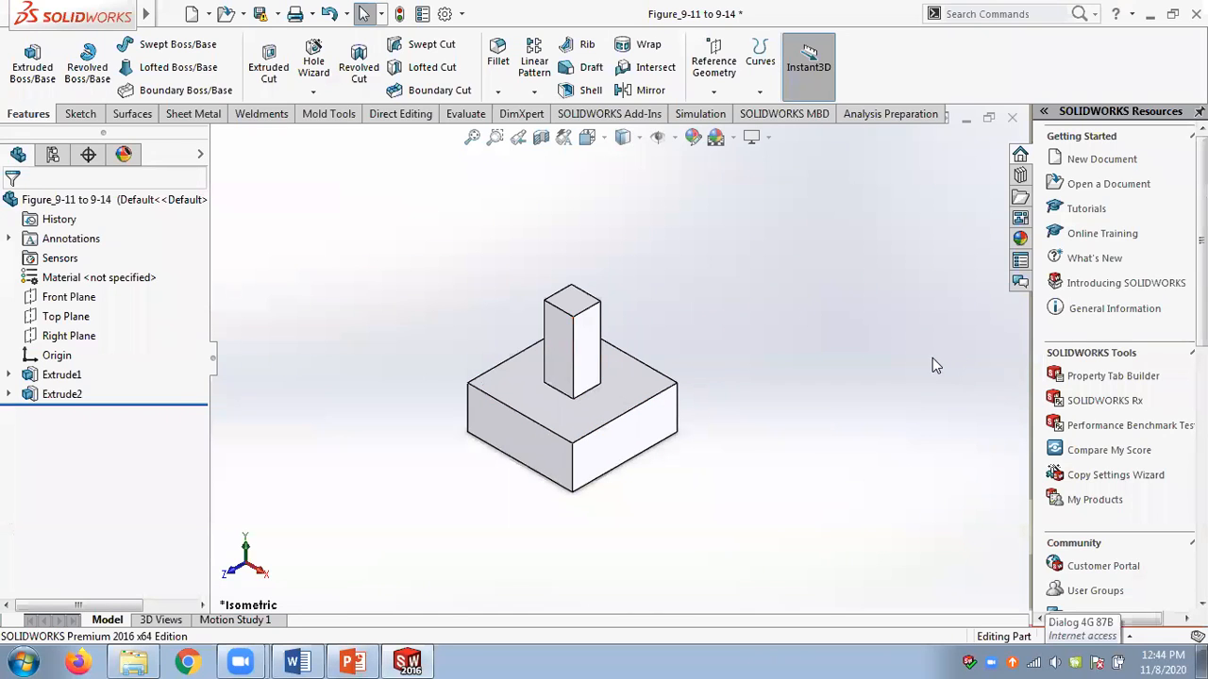
left_click(242, 14)
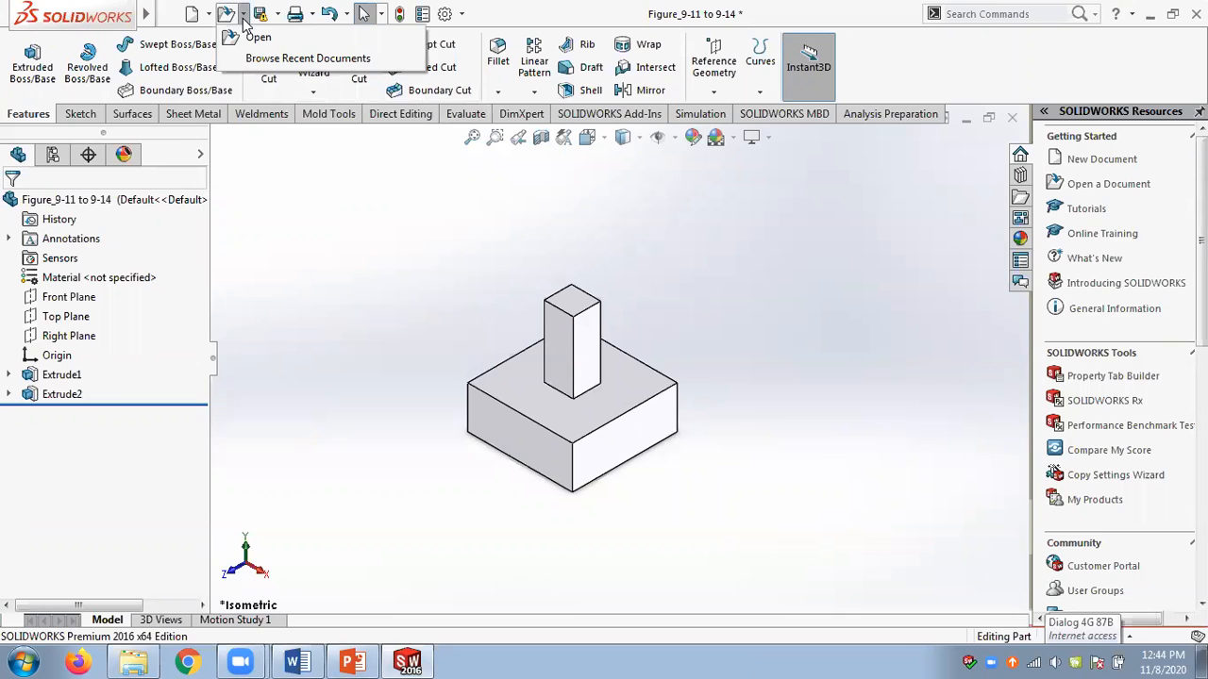
left_click(253, 38)
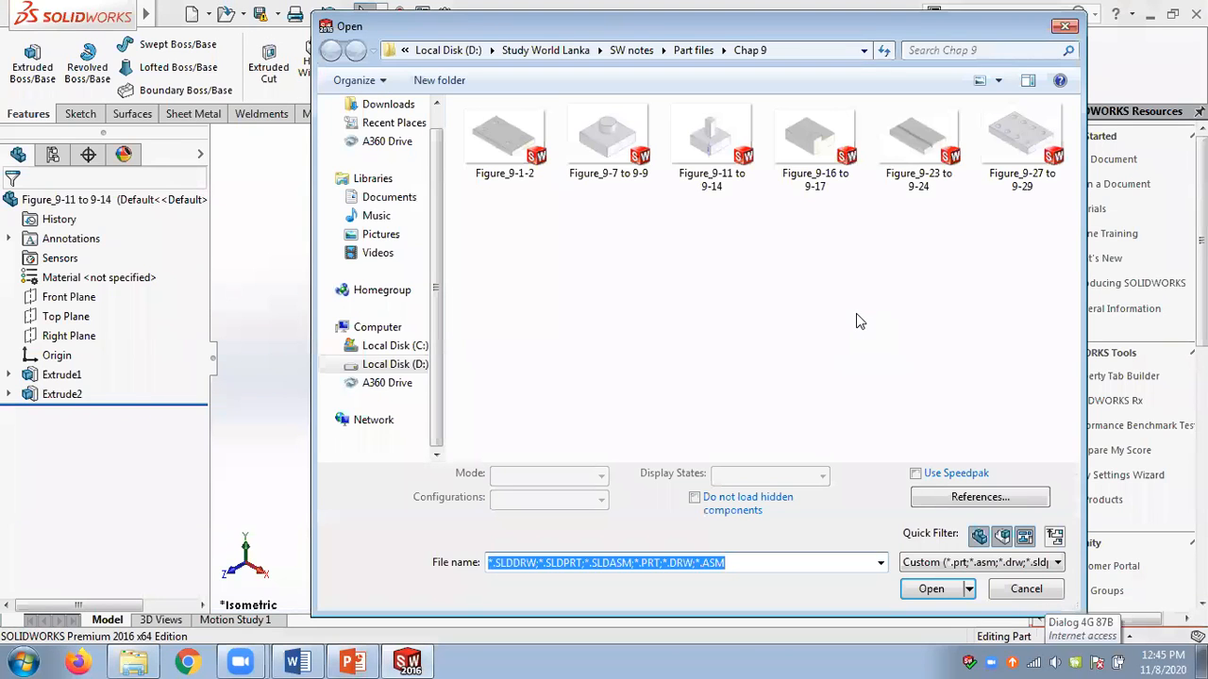
left_click(804, 141)
double_click(804, 166)
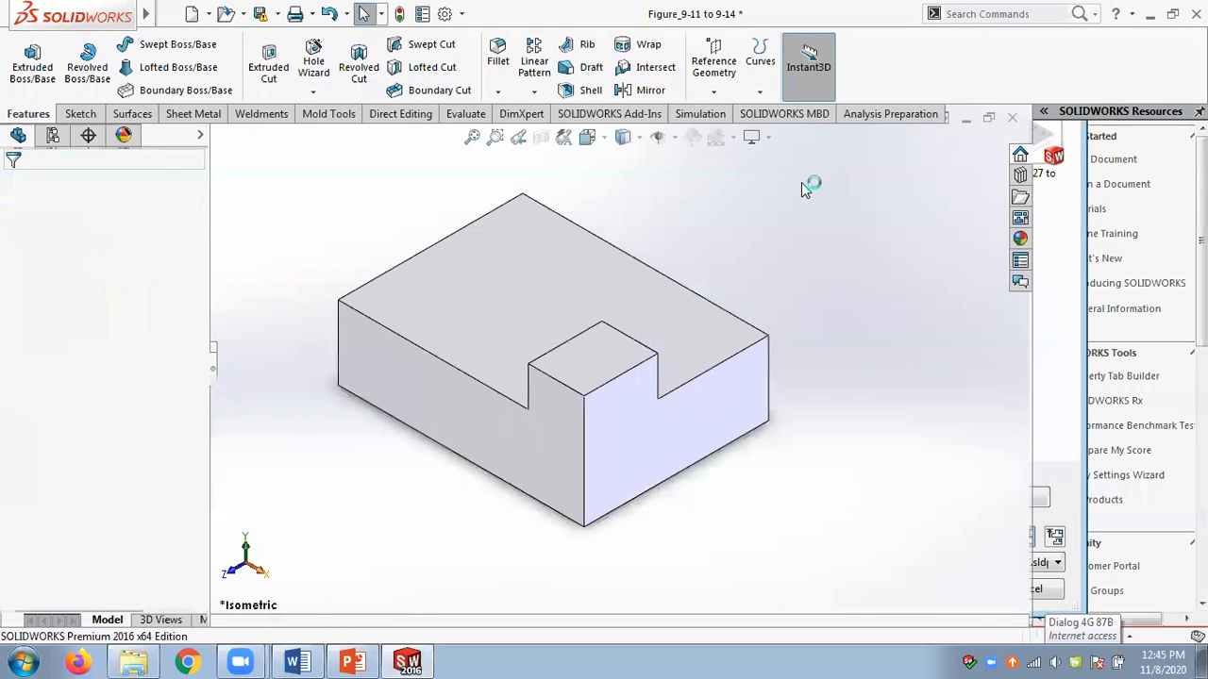
Compare the two open parts, review slide 10 in PowerPoint, and return to the SOLIDWORKS part Figure_9-11 to 9-14.
mouse_move(406, 660)
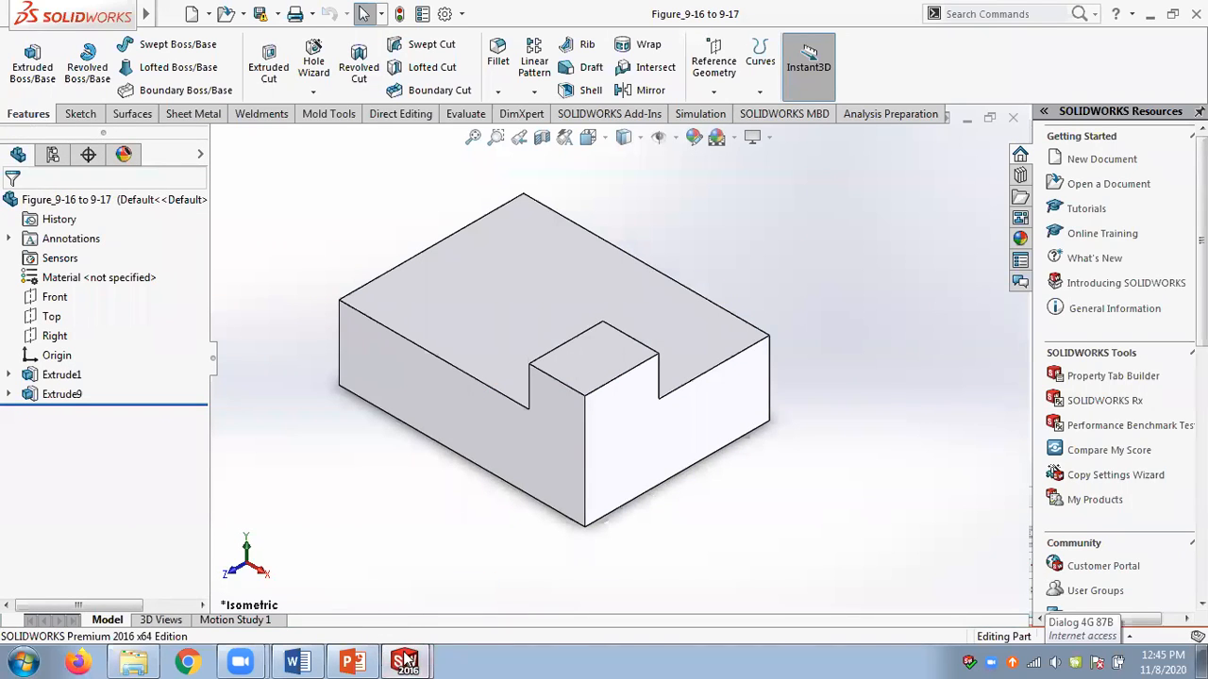
left_click(396, 594)
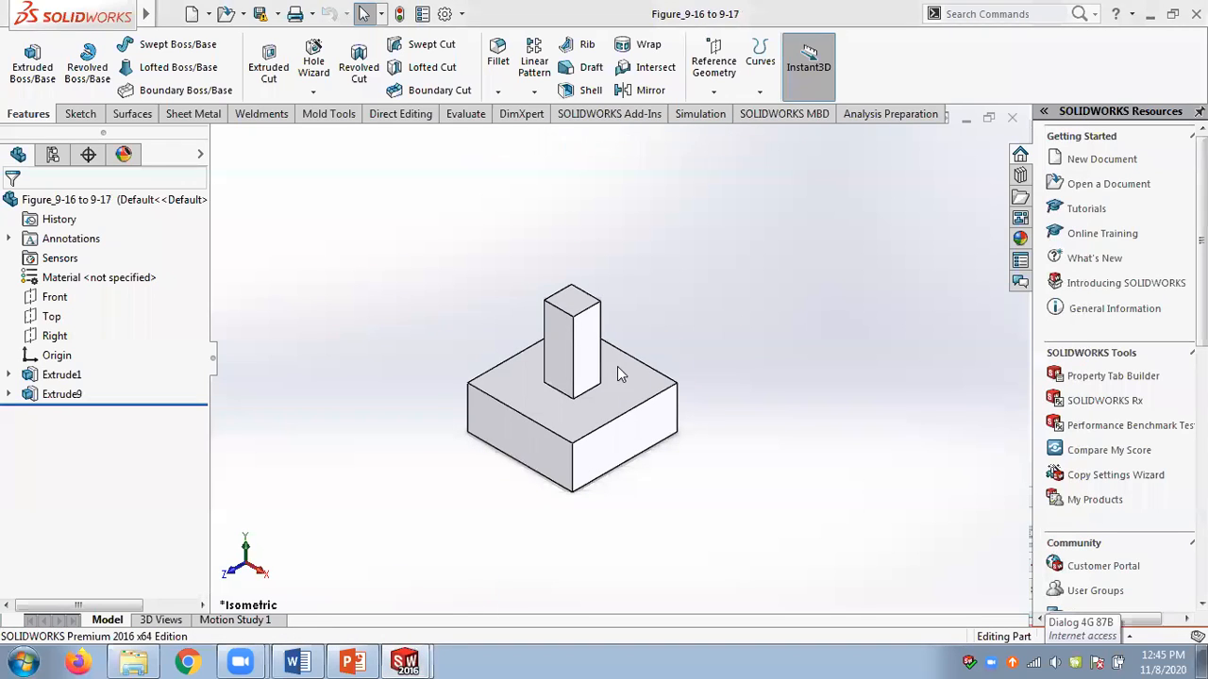
mouse_move(406, 659)
left_click(388, 635)
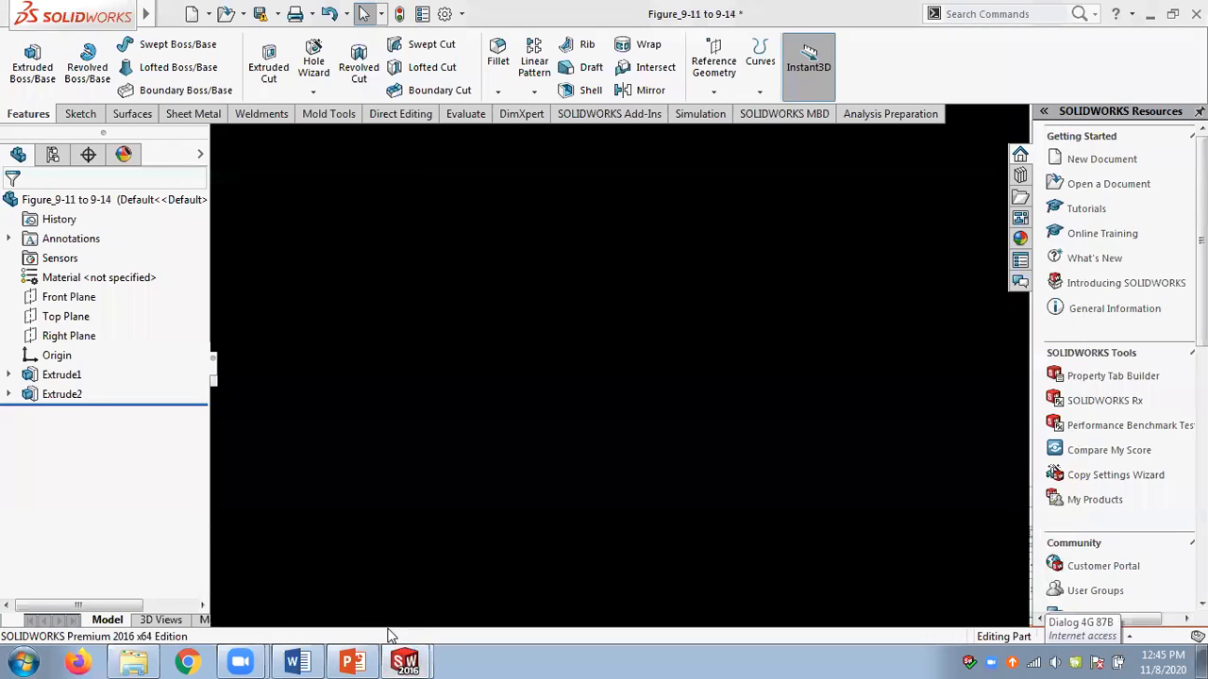
left_click(405, 659)
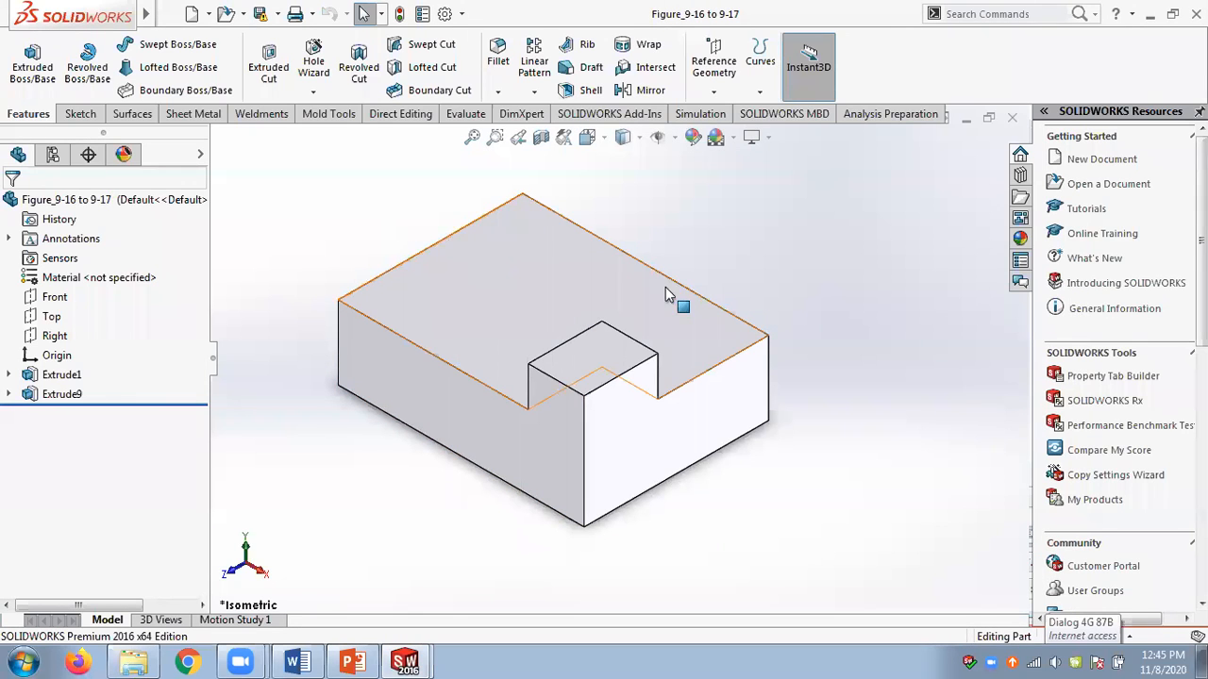
left_click(352, 662)
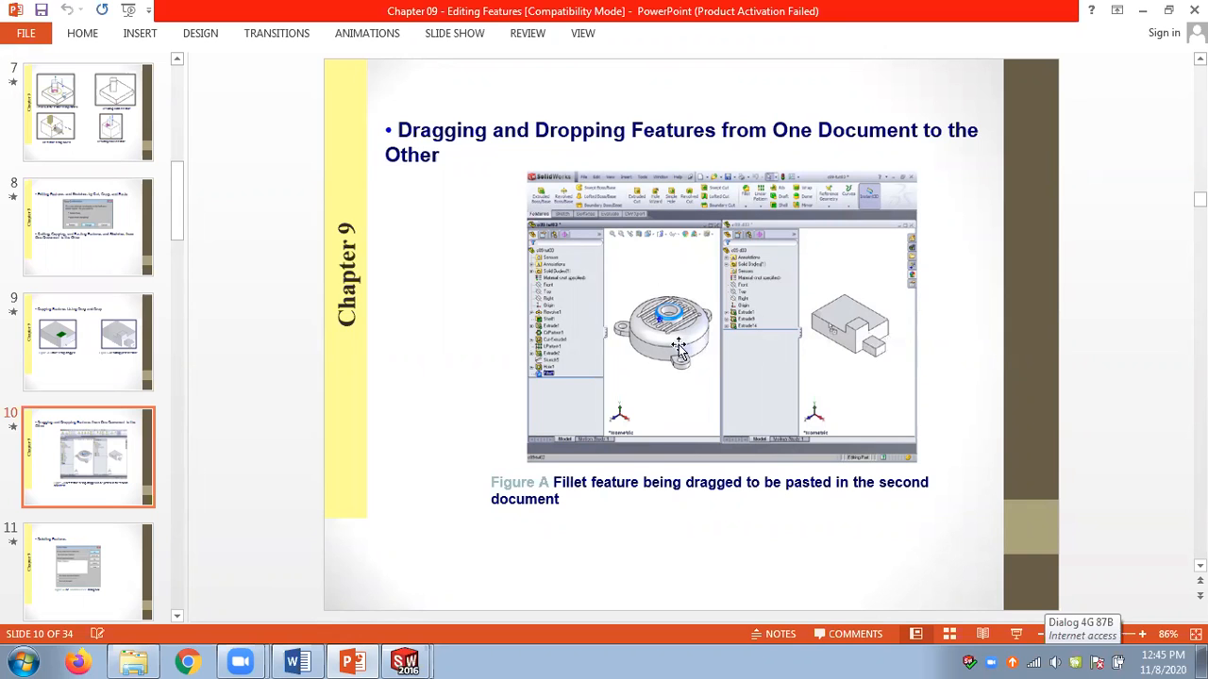
mouse_move(406, 661)
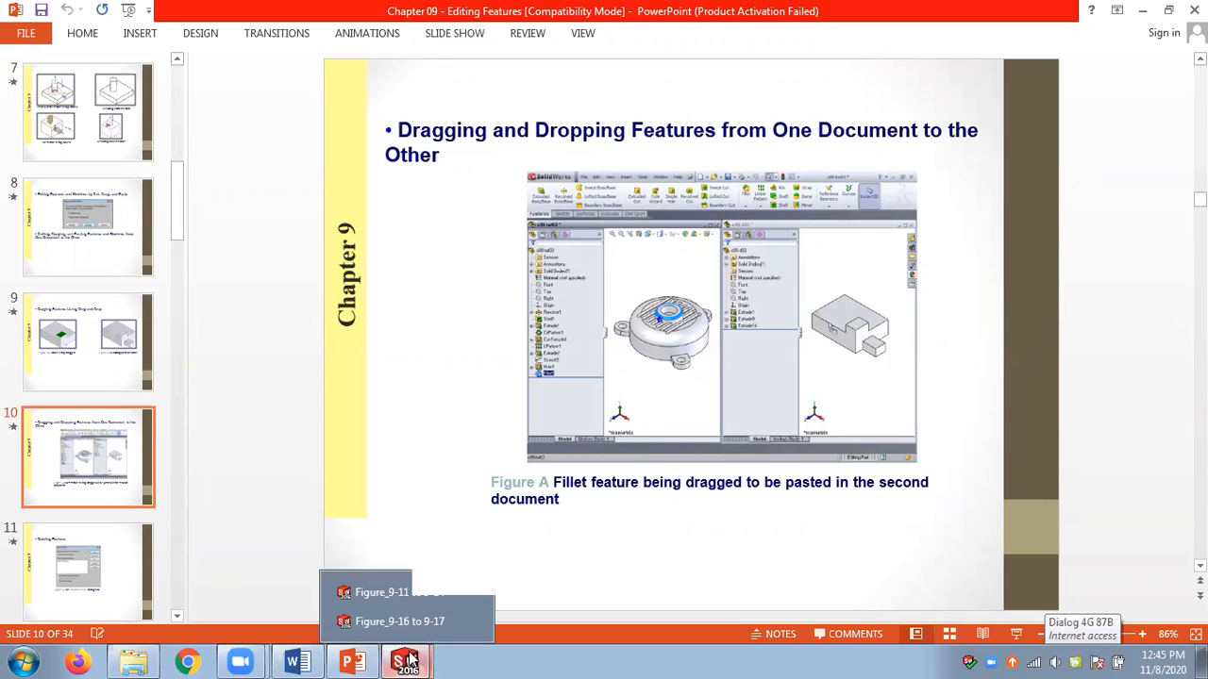
left_click(387, 592)
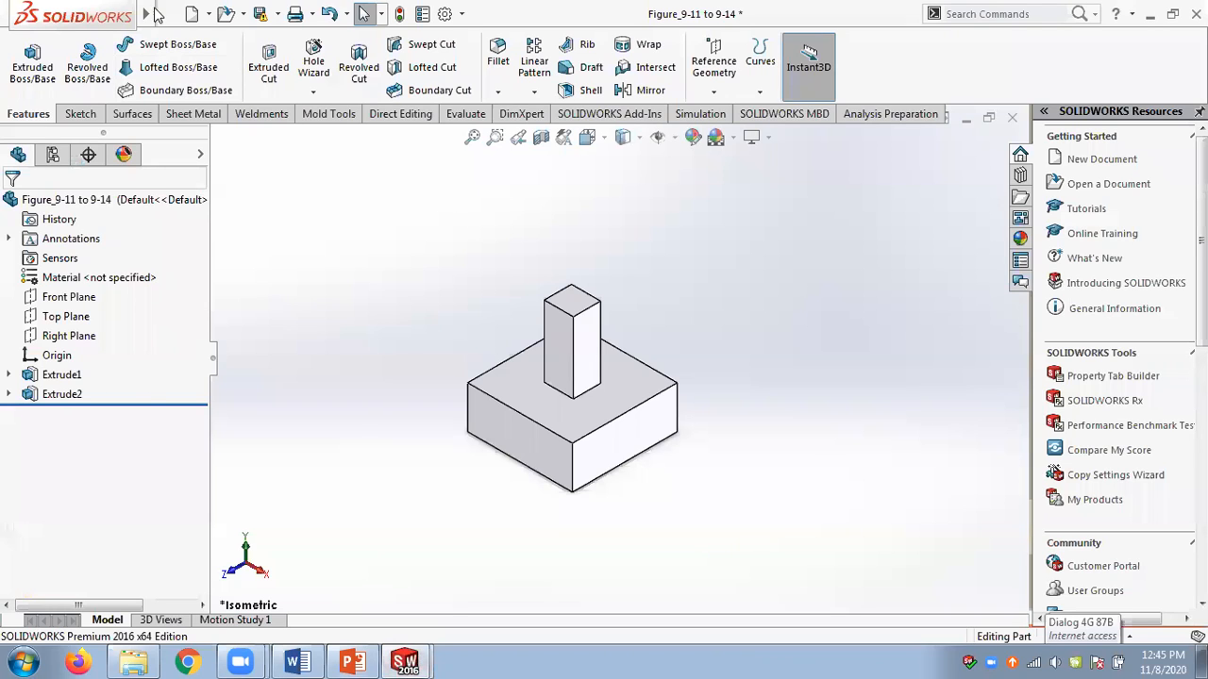
Tile the two part windows vertically and fit each model to its own window.
mouse_move(136, 24)
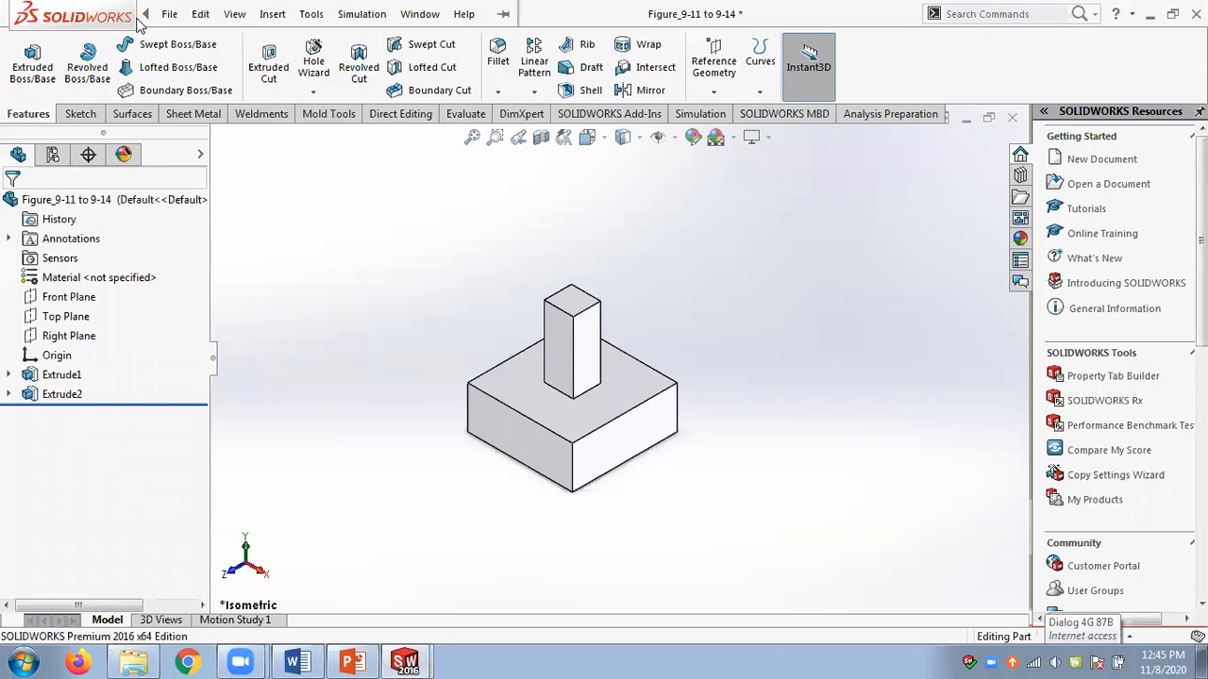
left_click(243, 17)
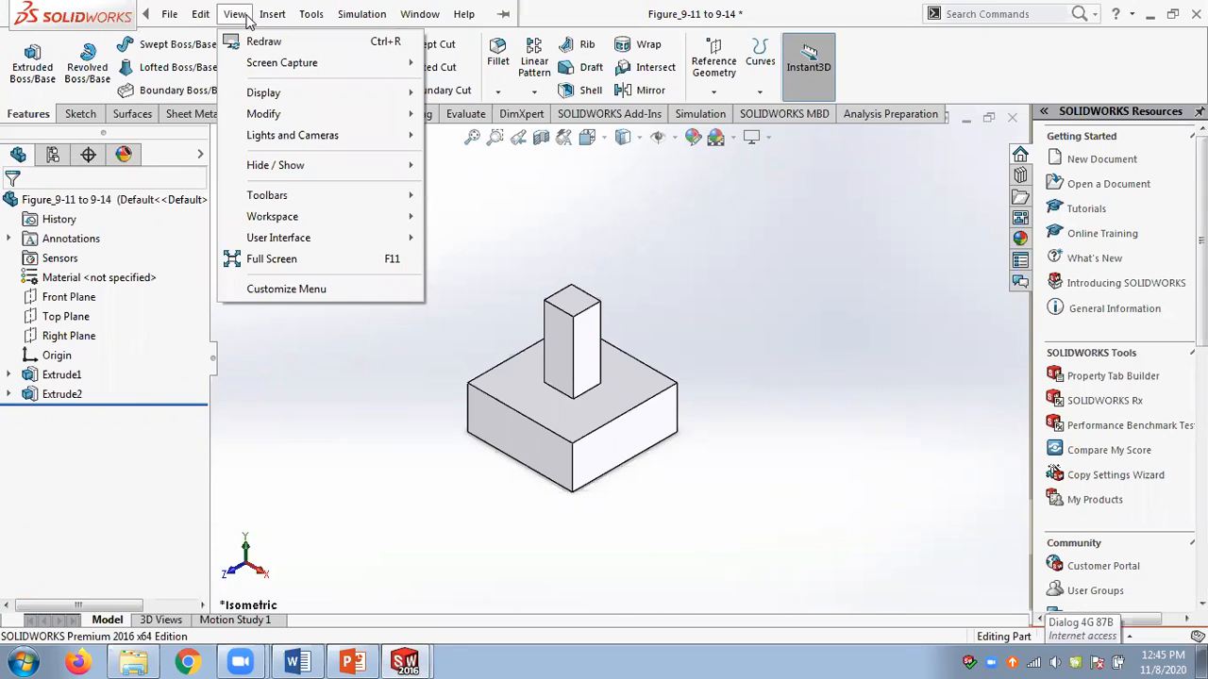
left_click(236, 15)
left_click(420, 14)
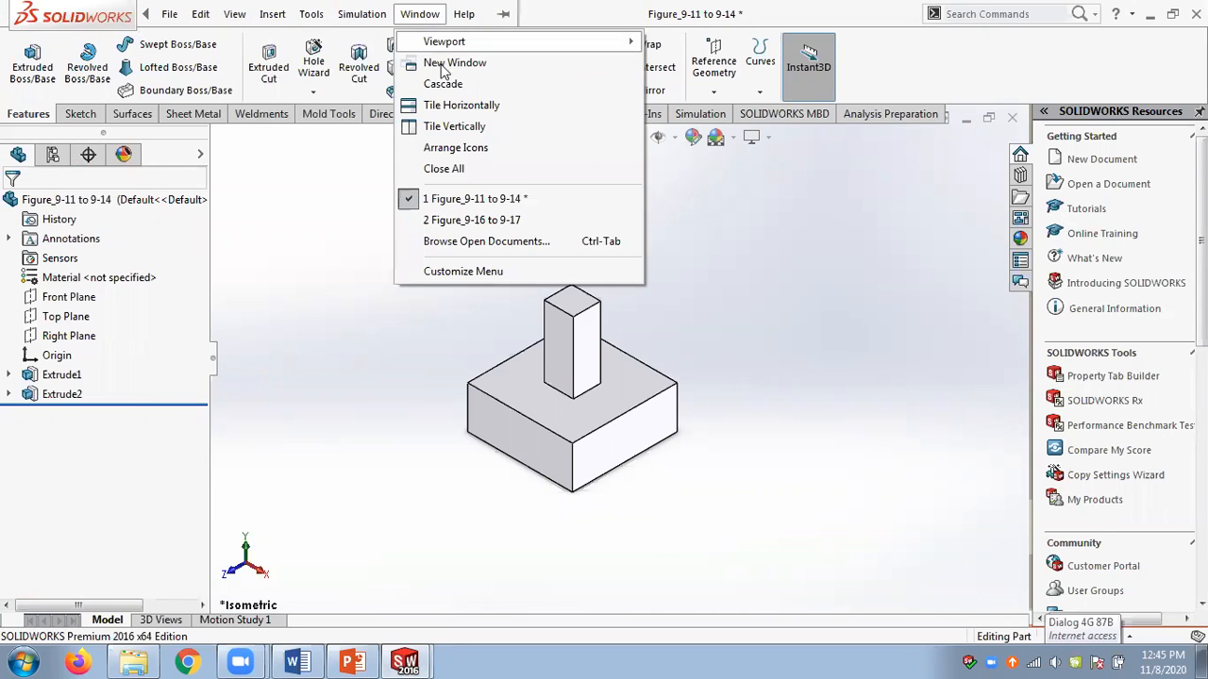
left_click(453, 127)
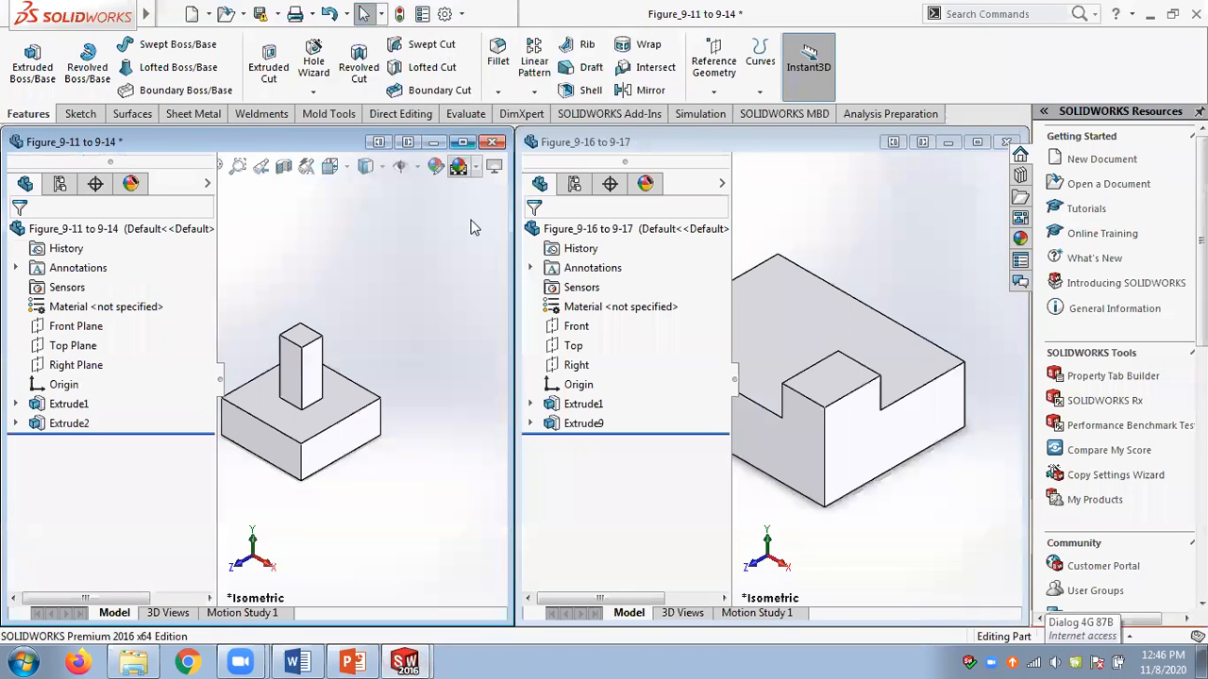
left_click(884, 233)
key("f")
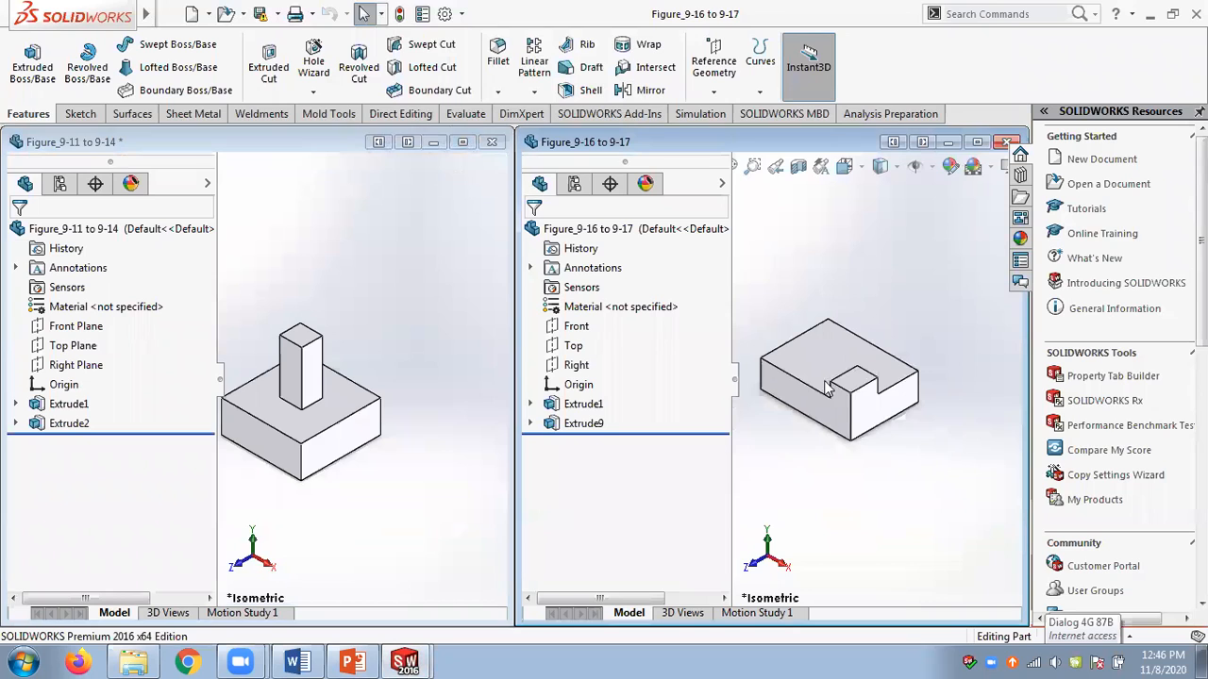
left_click(377, 359)
key("f")
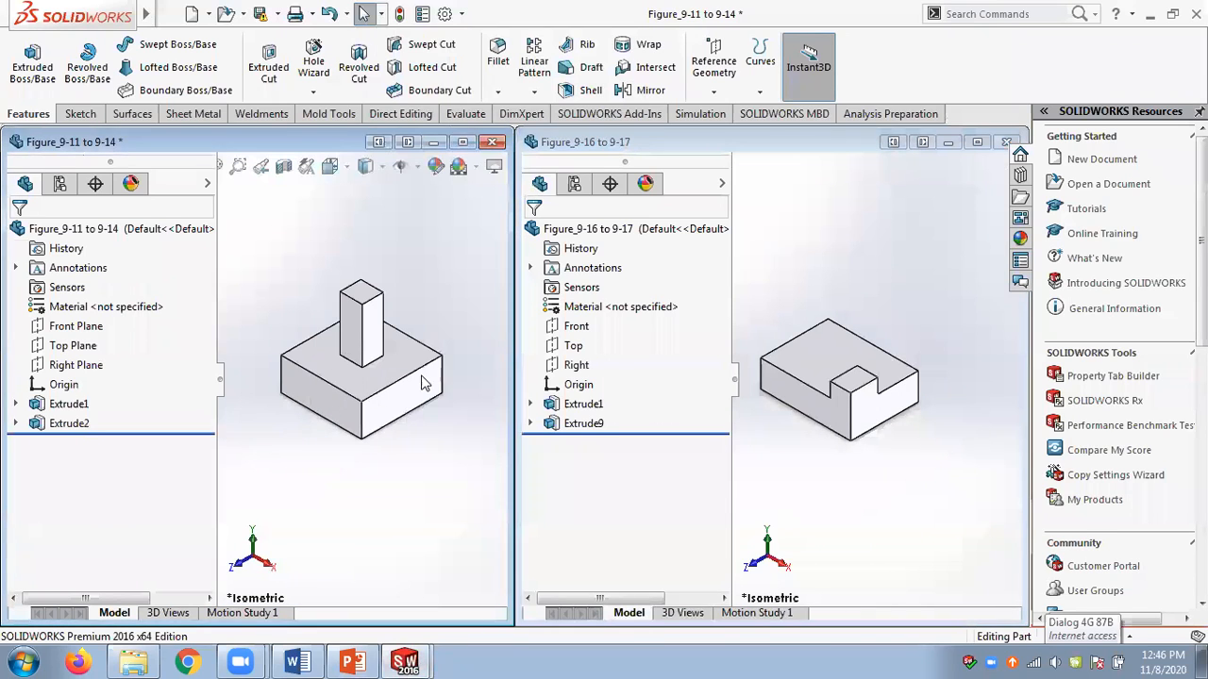
mouse_move(146, 14)
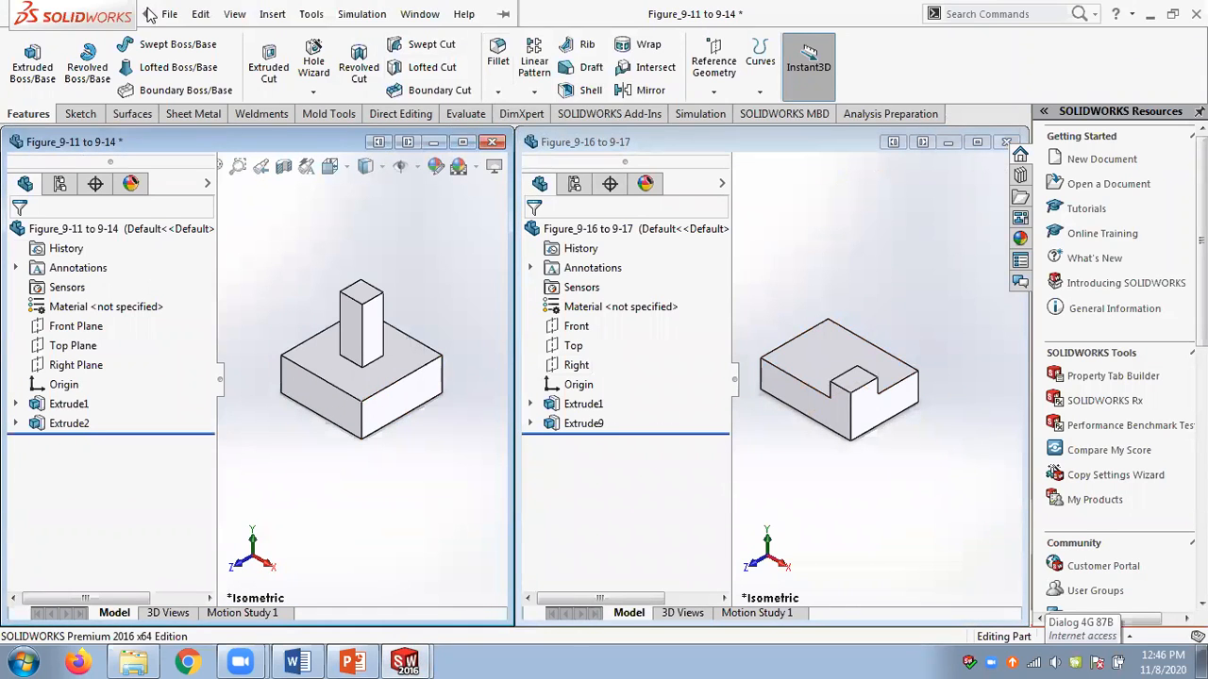
left_click(419, 13)
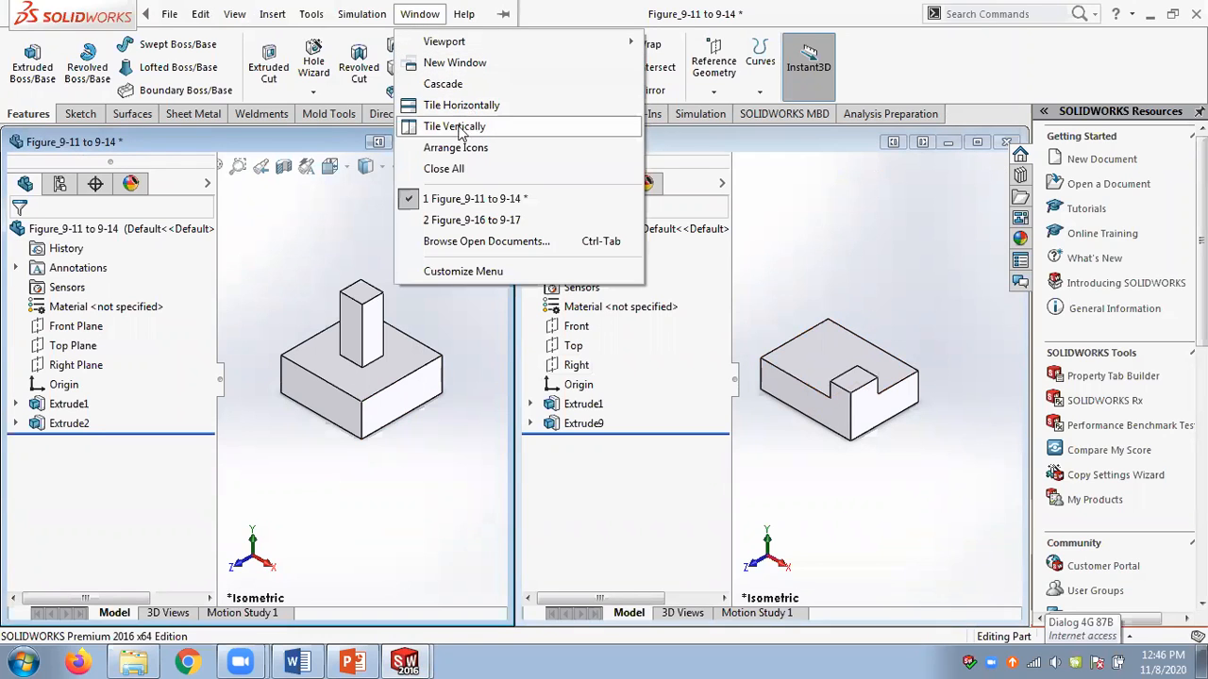
left_click(299, 253)
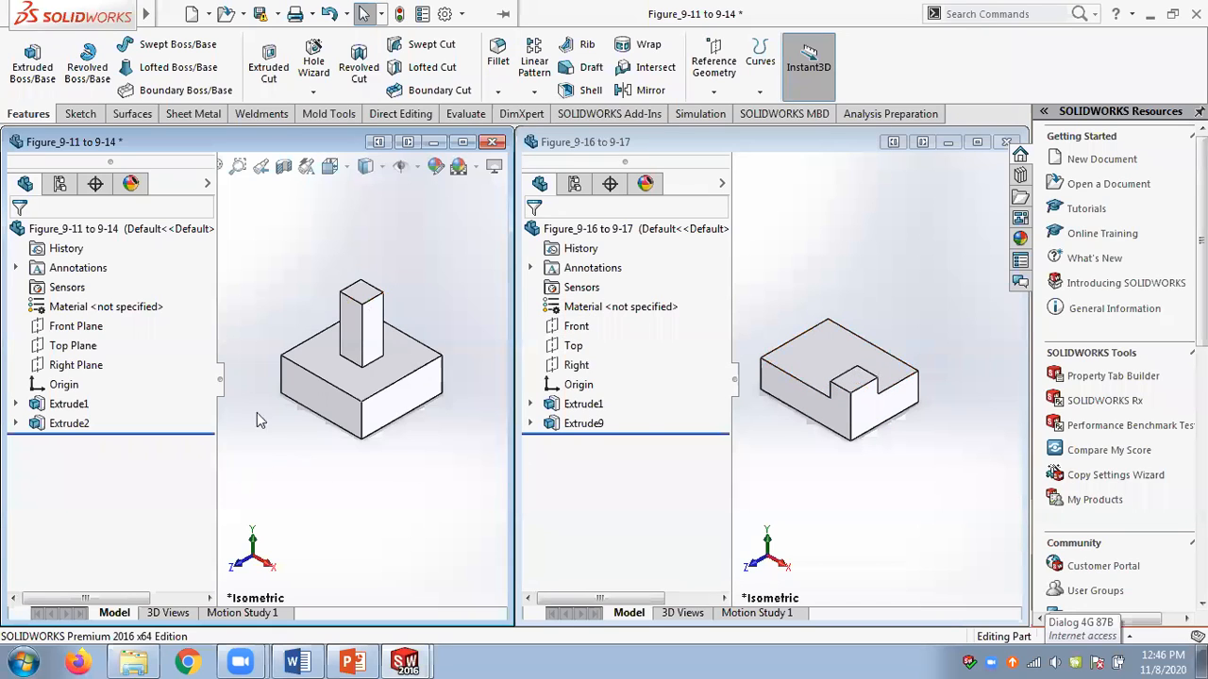
Copy Extrude2 from Figure_9-11 to 9-14 onto the large upper face of the Figure_9-16 to 9-17 block, deleting the external relations.
left_click(74, 426)
left_click_drag(74, 425, 833, 364)
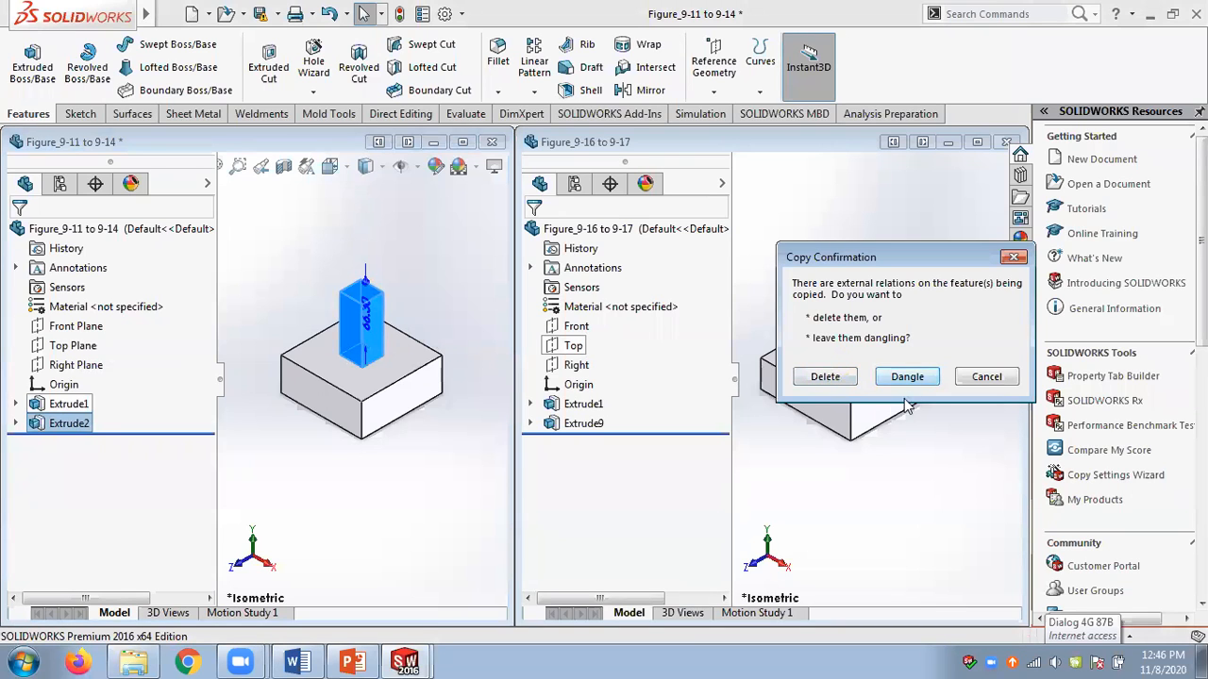
left_click(824, 377)
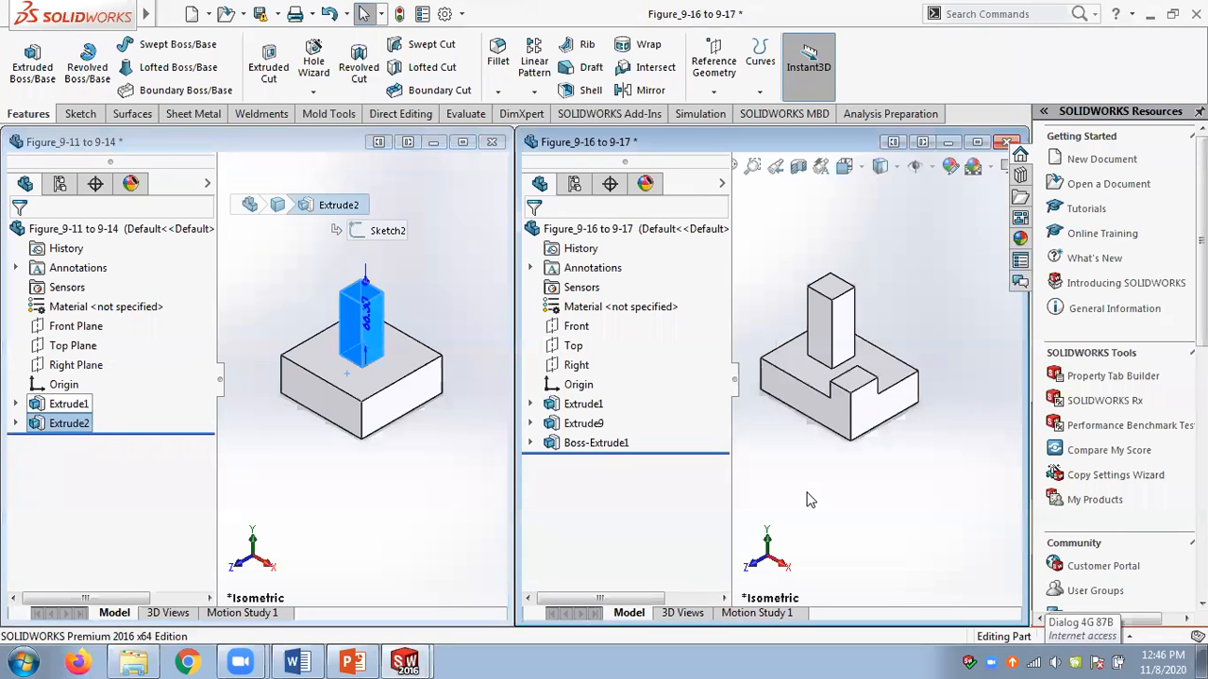
Reorder the copied extrusion in Figure_9-16 to 9-17 so that it comes directly after Extrude1, ahead of Extrude9.
left_click(593, 444)
left_click_drag(598, 448, 566, 423)
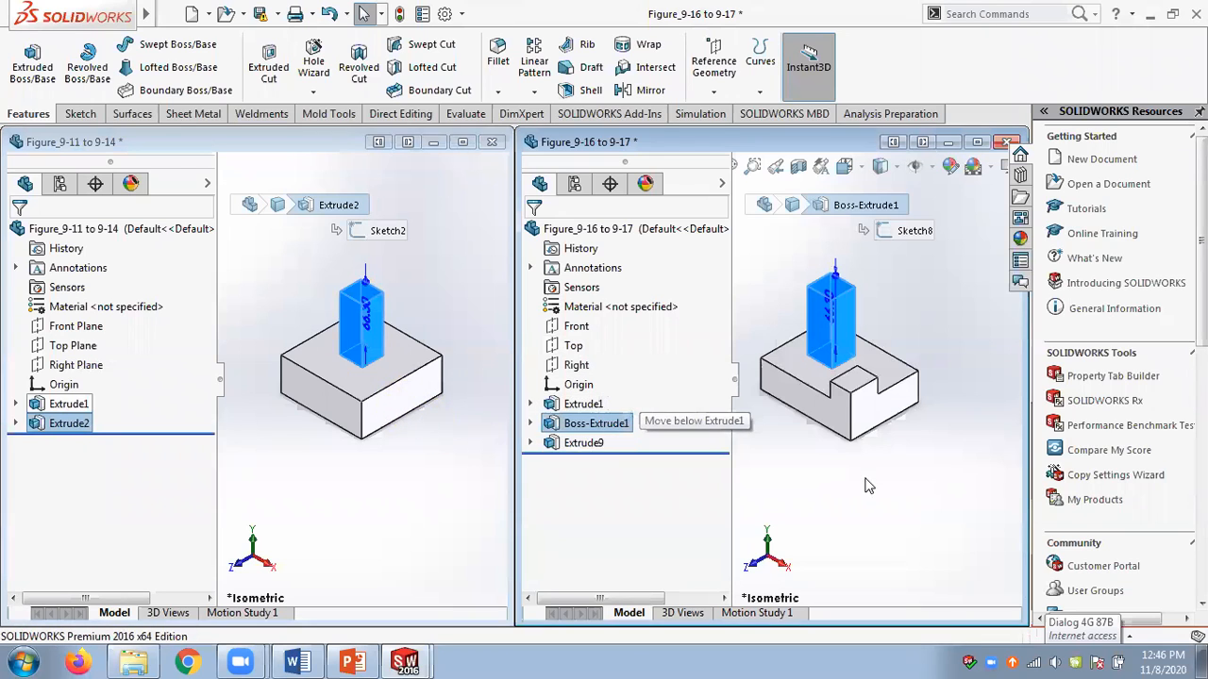
left_click(580, 425)
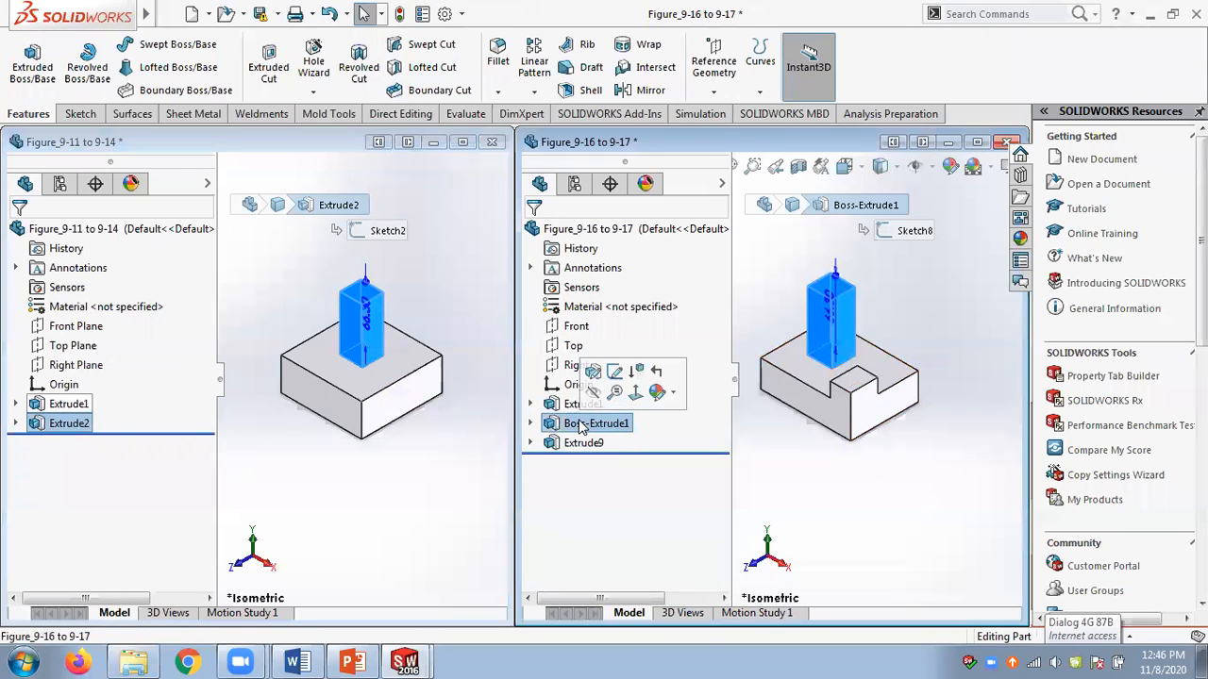
Copy Extrude1 from Figure_9-16 to 9-17 onto the front-right side face of the Figure_9-11 to 9-14 base block, deleting the external relations.
left_click(573, 404)
left_click_drag(571, 408, 397, 400)
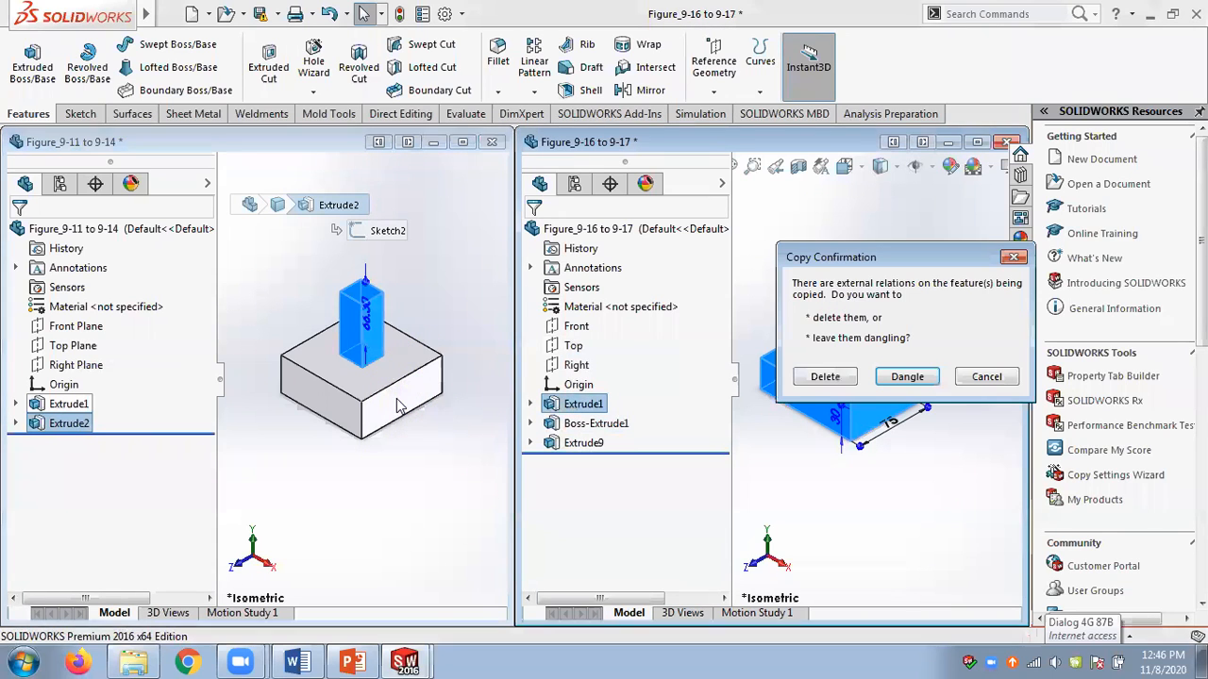
left_click(823, 377)
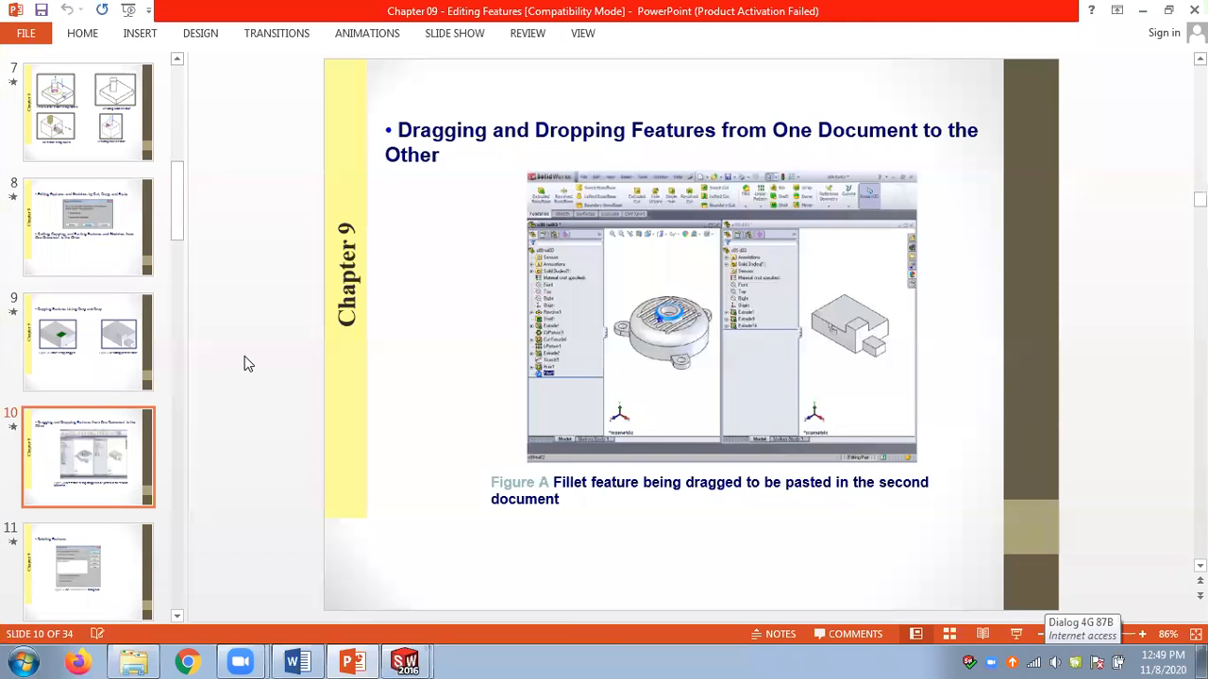
Switch to PowerPoint and review slides 11 to 14 on deleting, suppressing and unsuppressing features, and hiding, moving and copying bodies.
scroll(244, 363, "down", 1)
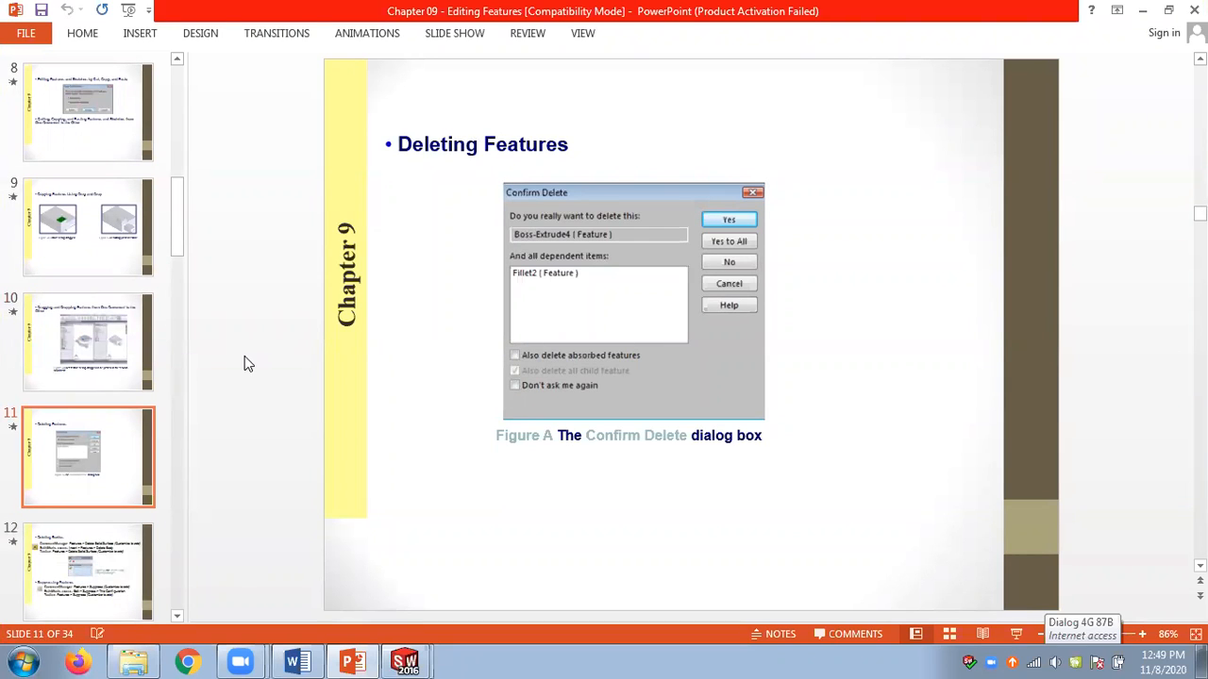
scroll(245, 363, "down", 1)
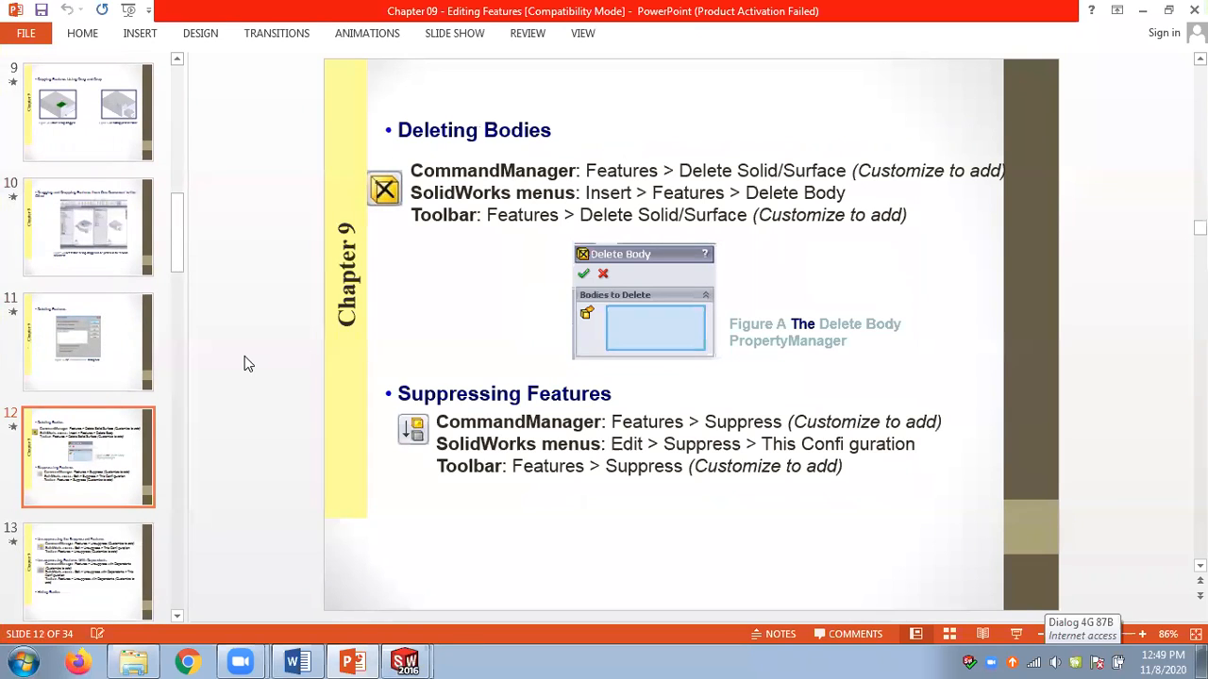
scroll(243, 363, "down", 1)
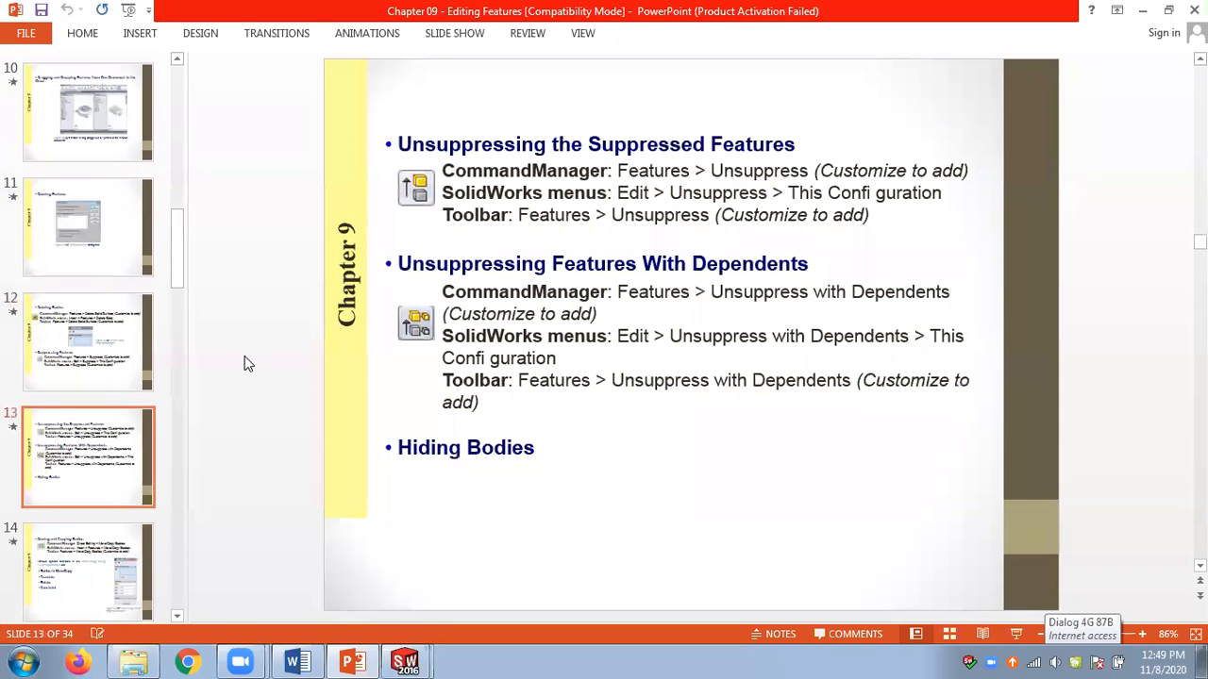
scroll(244, 363, "down", 1)
scroll(244, 364, "up", 1)
scroll(244, 364, "down", 1)
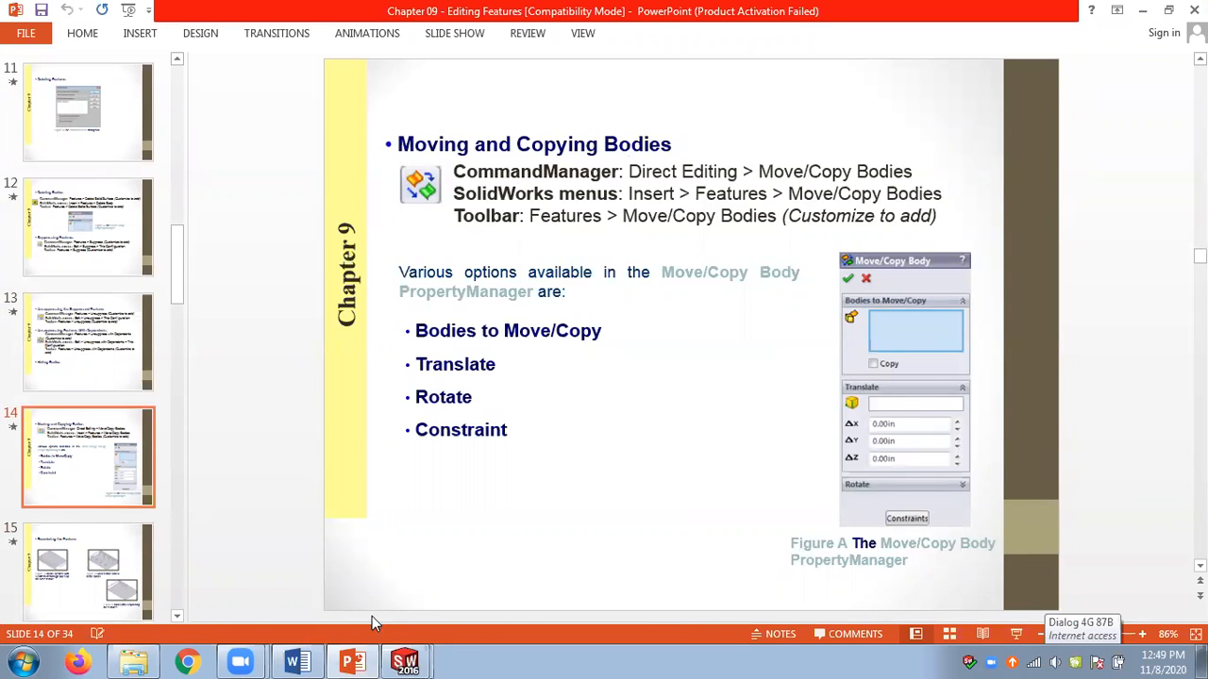
Return to SOLIDWORKS and close the part Figure_9-16 to 9-17 without saving its changes.
mouse_move(406, 660)
left_click(410, 596)
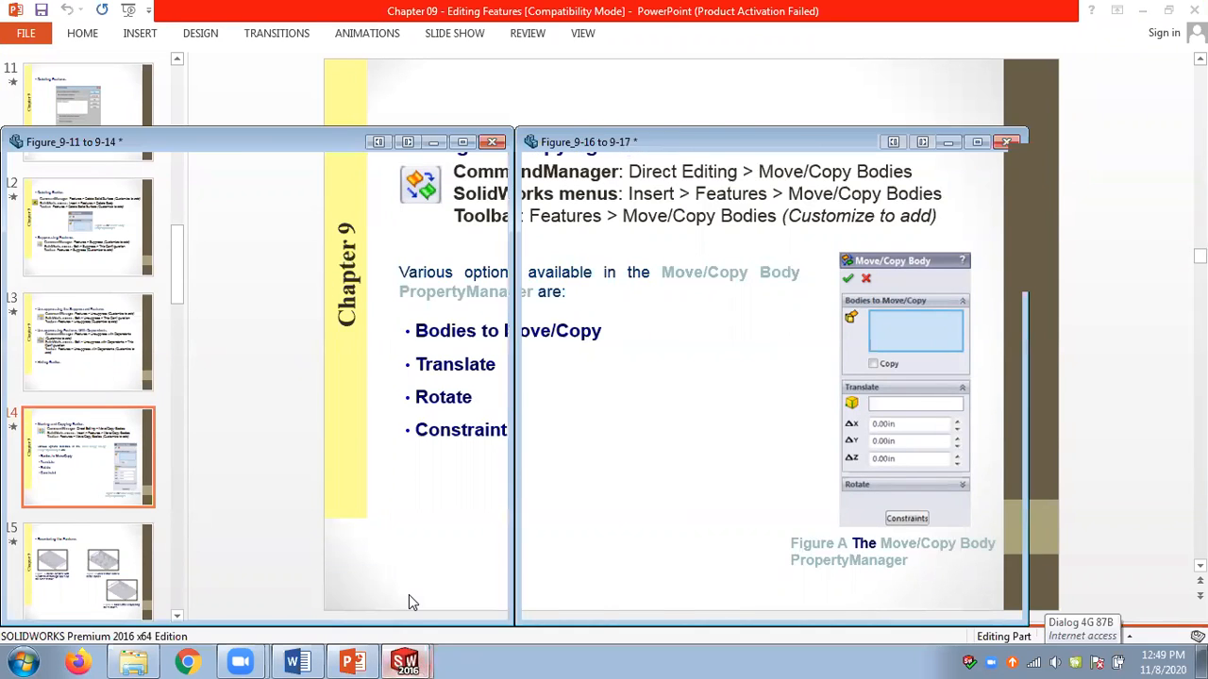
left_click(1006, 142)
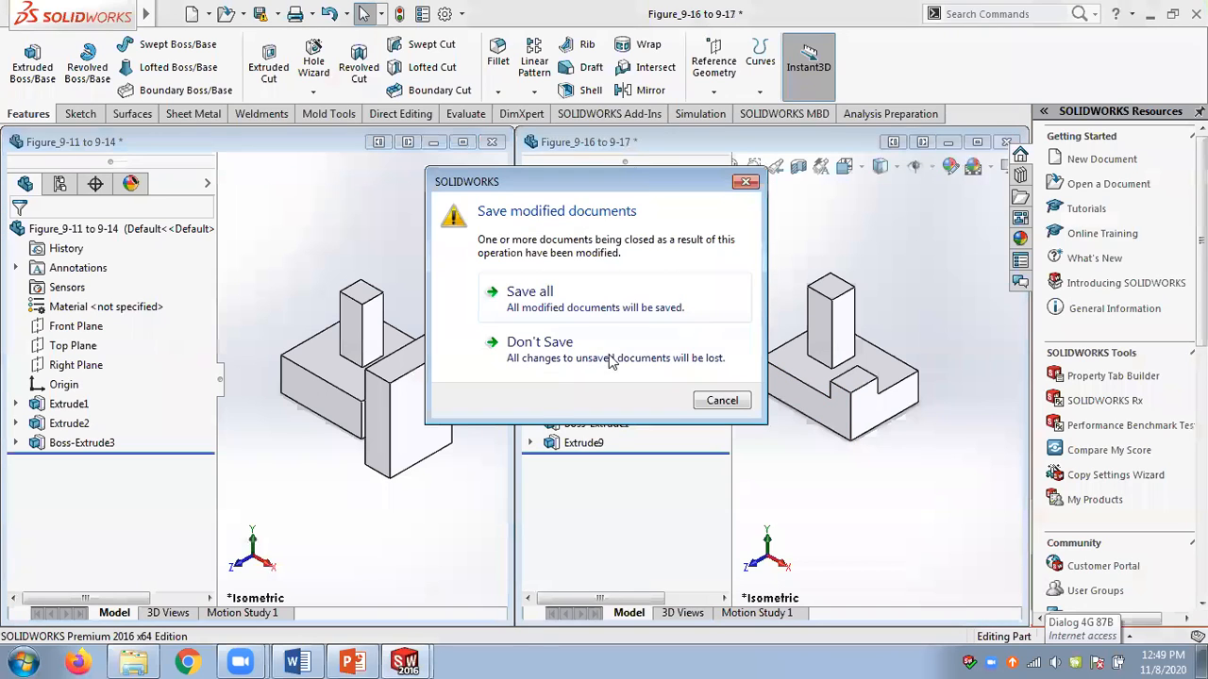
left_click(514, 349)
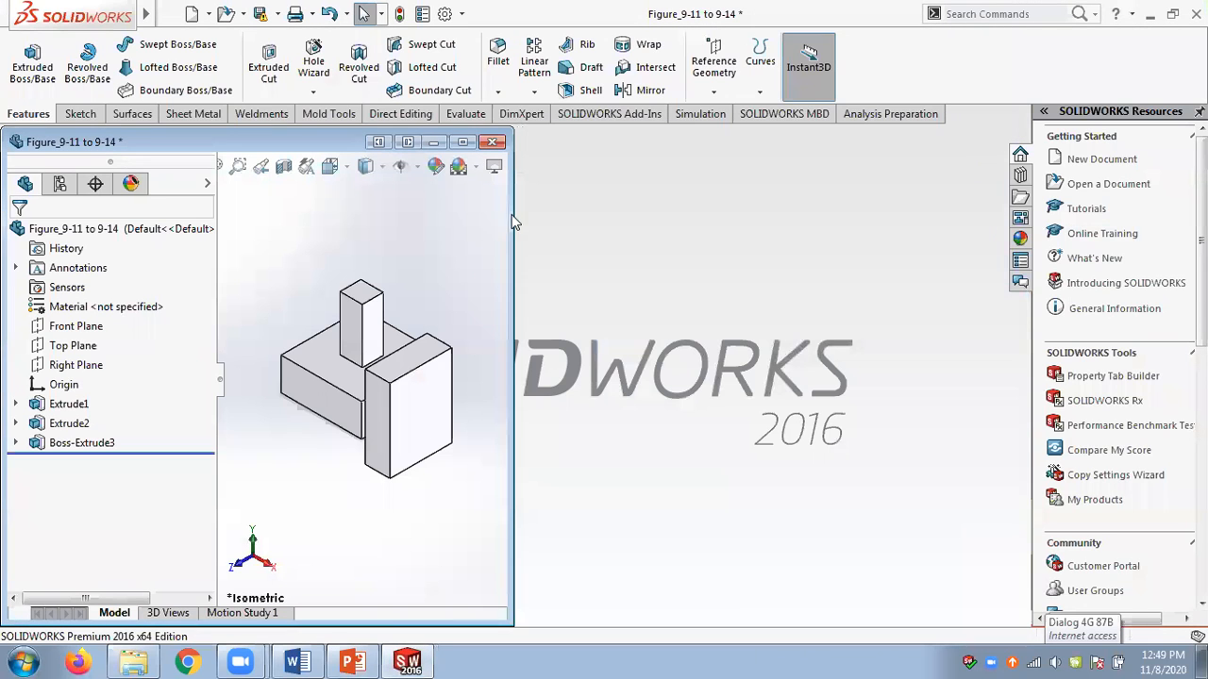
Close the Figure_9-11 to 9-14 part without saving its changes and reopen it from the recent documents.
left_click(492, 141)
left_click(632, 351)
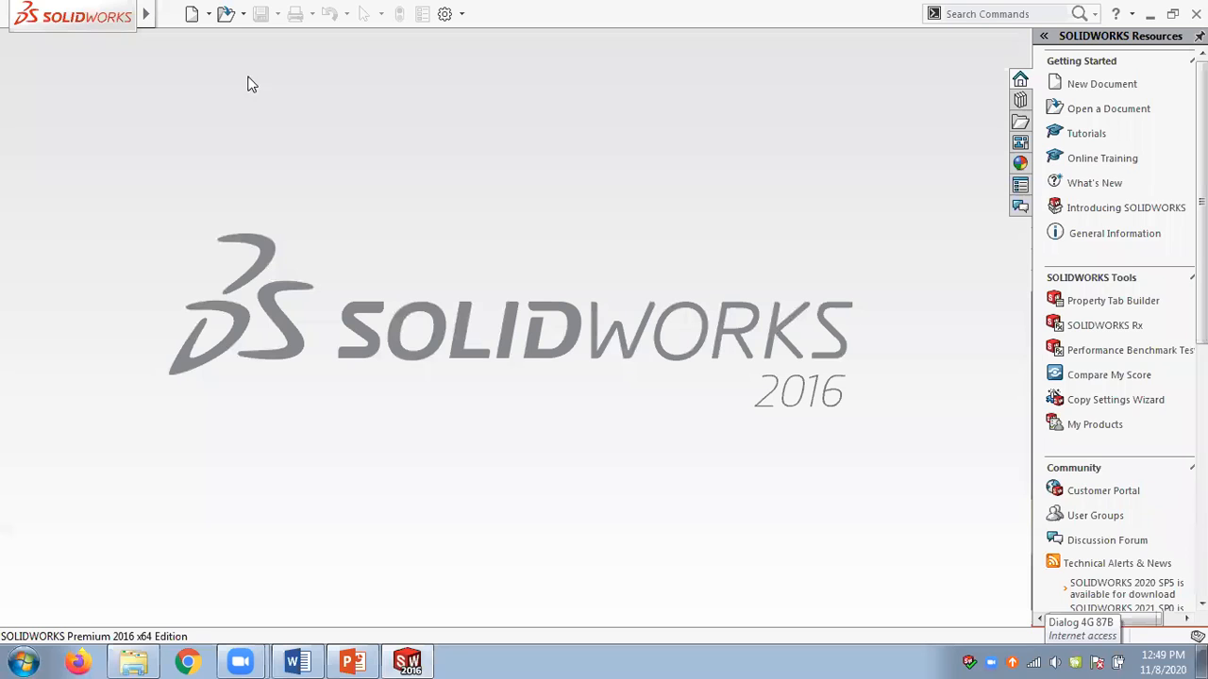
left_click(243, 15)
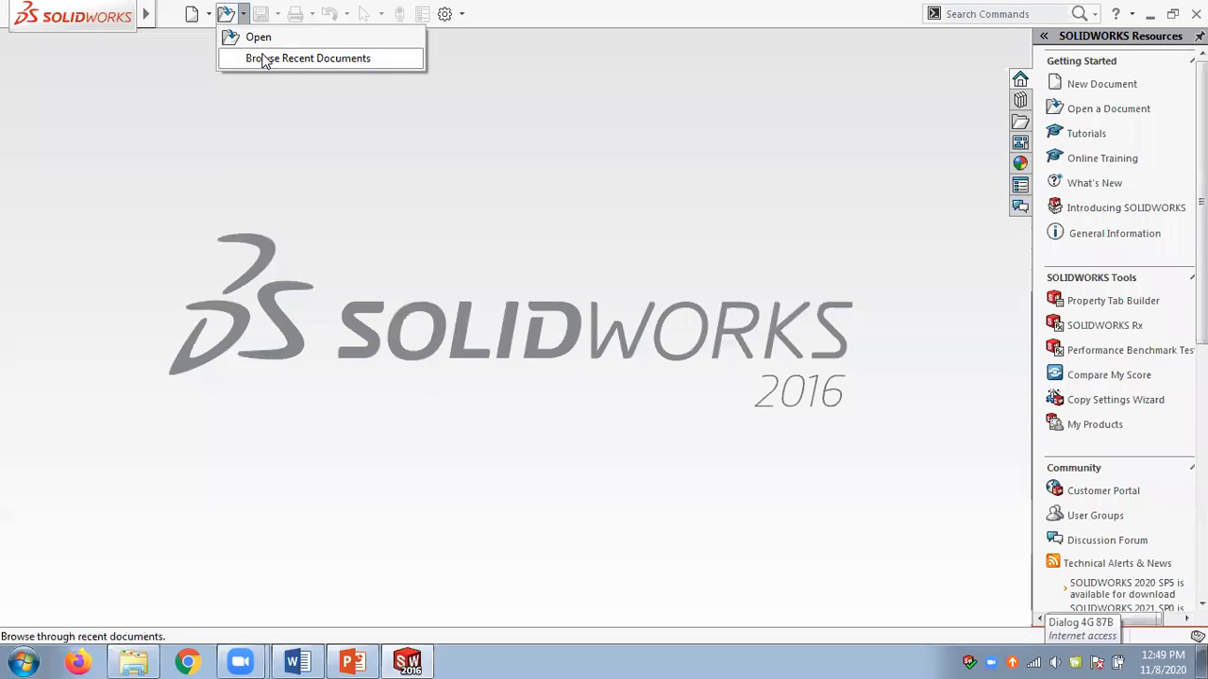
left_click(265, 57)
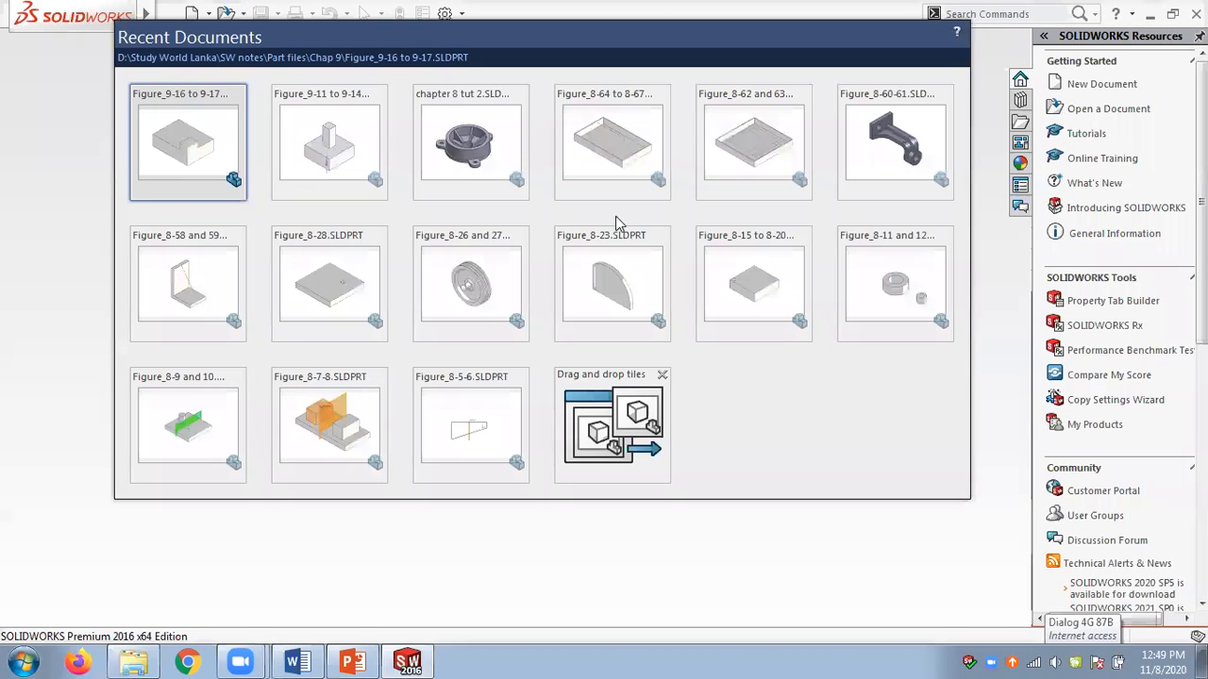
left_click(304, 163)
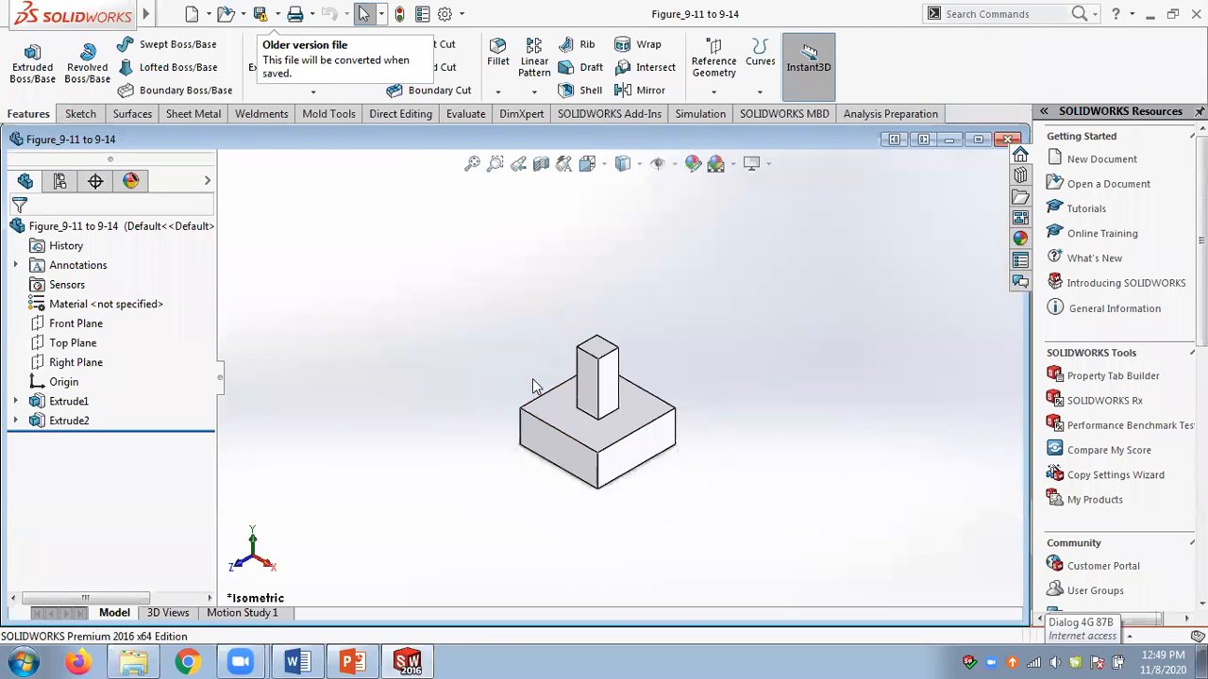
Maximize the document window of the reopened Figure_9-11 to 9-14 part.
scroll(713, 470, "down", 1)
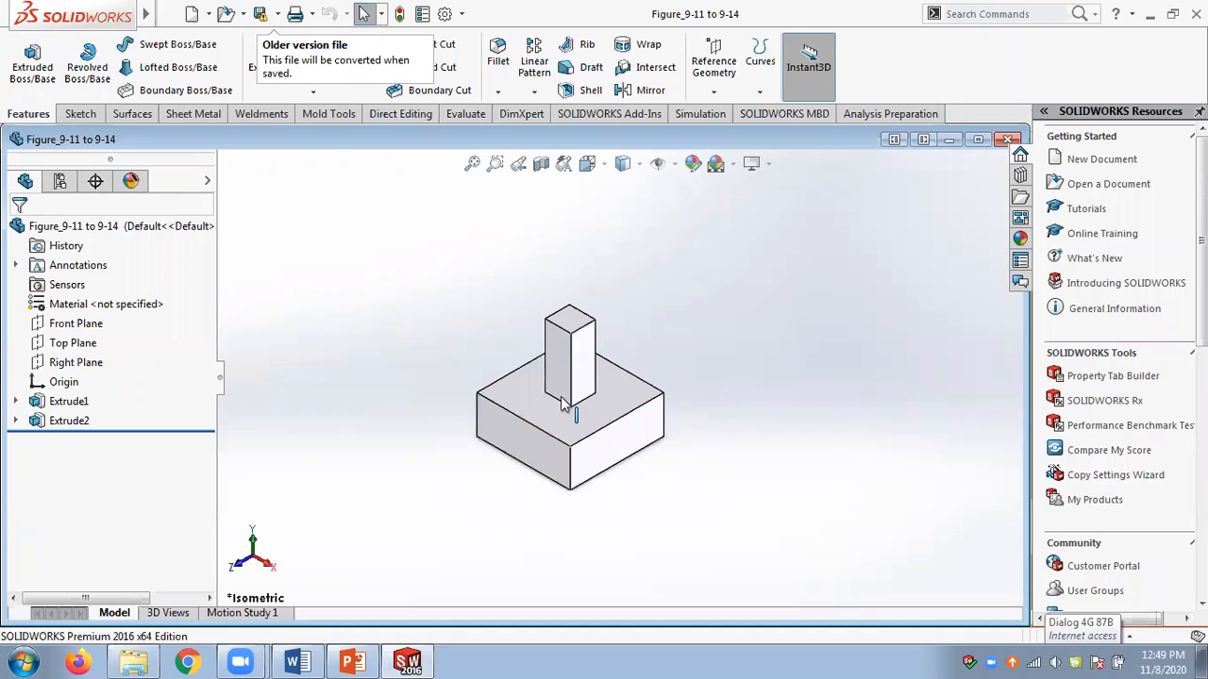
scroll(825, 374, "up", 1)
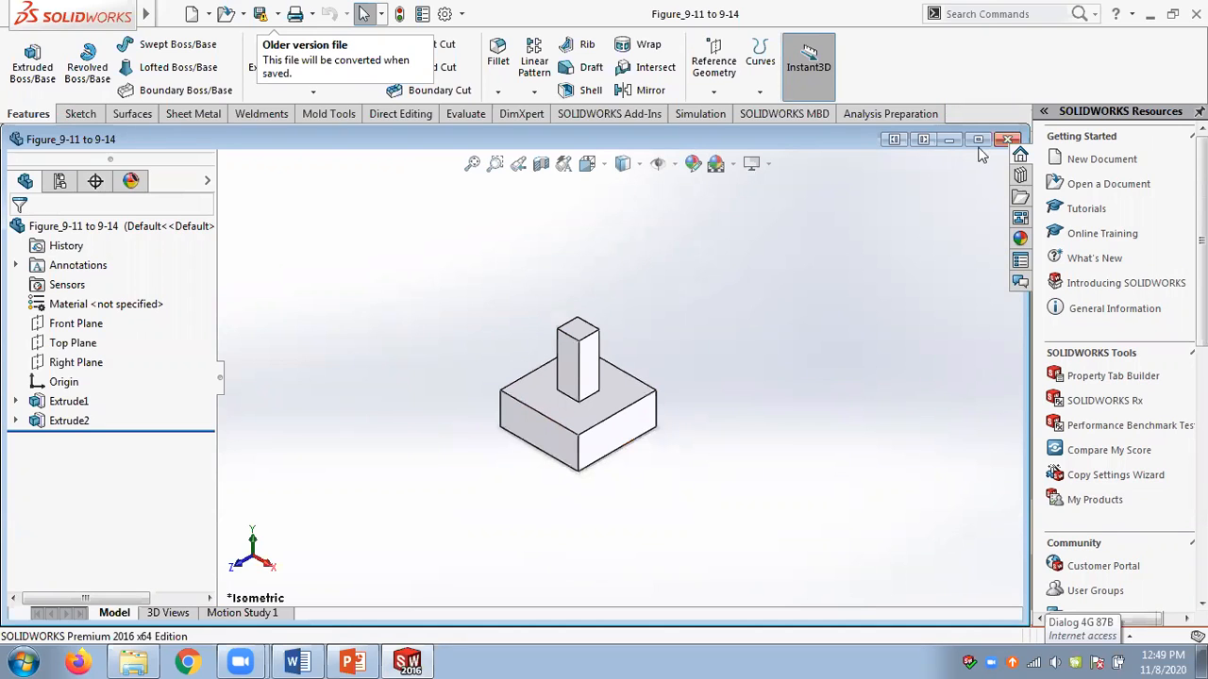
left_click(979, 142)
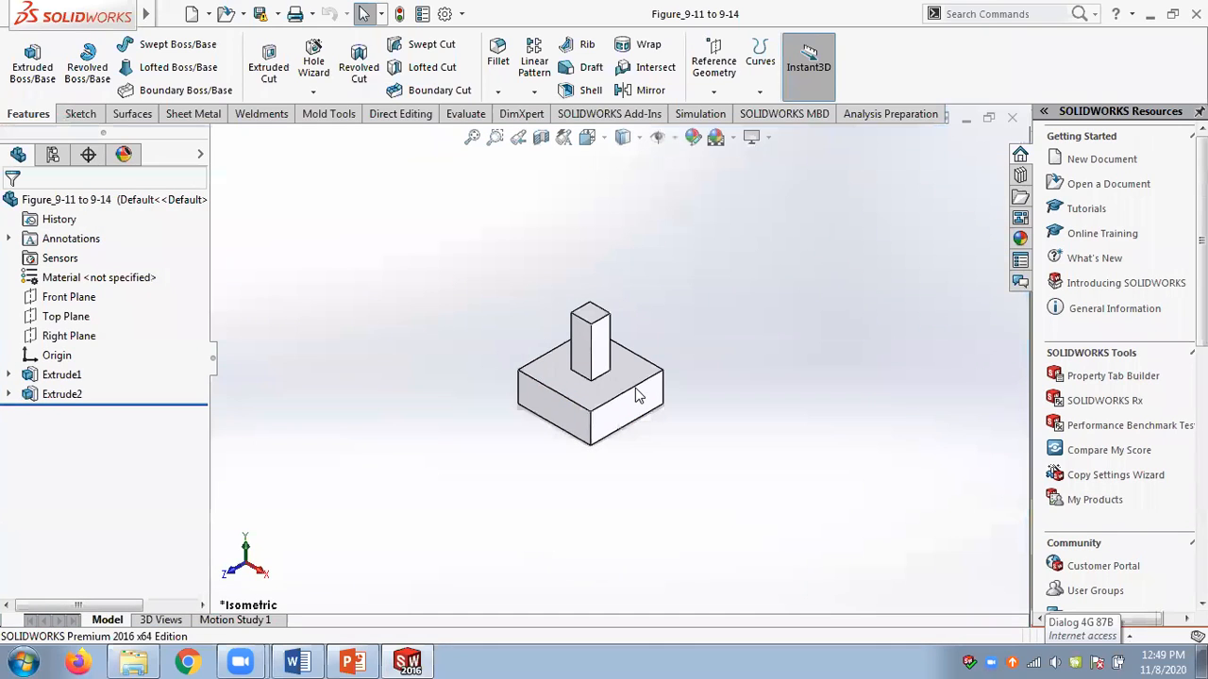
scroll(723, 407, "up", 3)
scroll(758, 415, "down", 2)
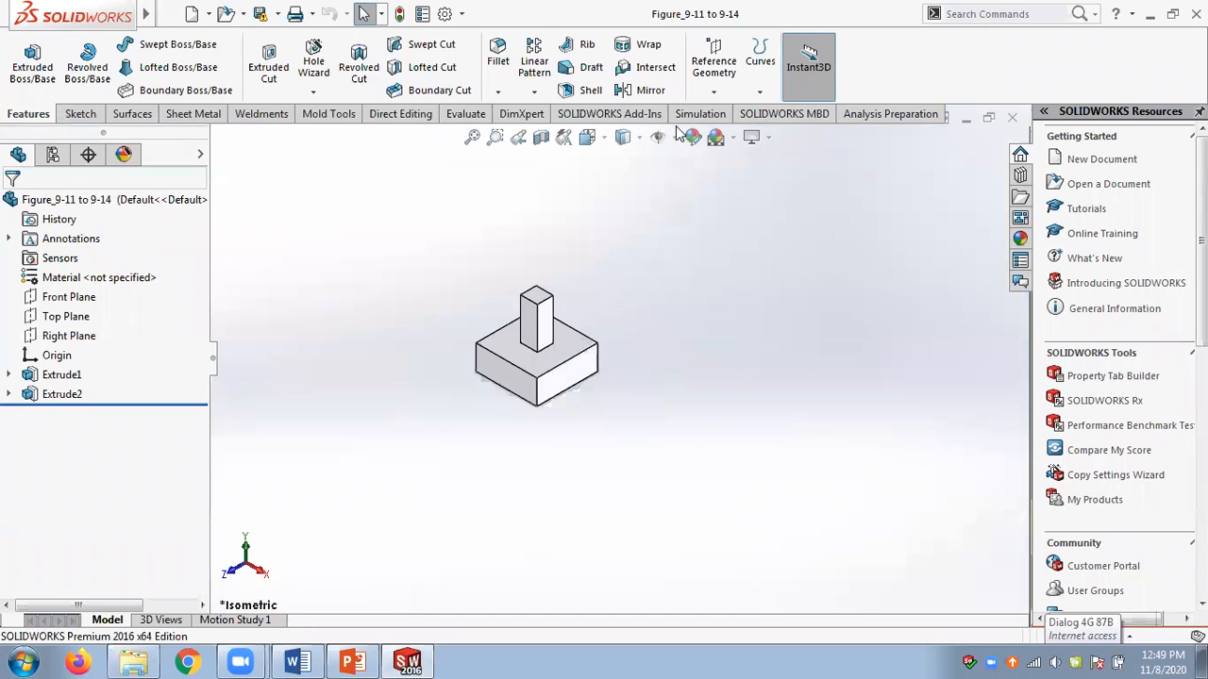
Use Move/Copy Bodies to make three copies of the Extrude2 body, translated about 152 mm apart along X.
left_click(404, 117)
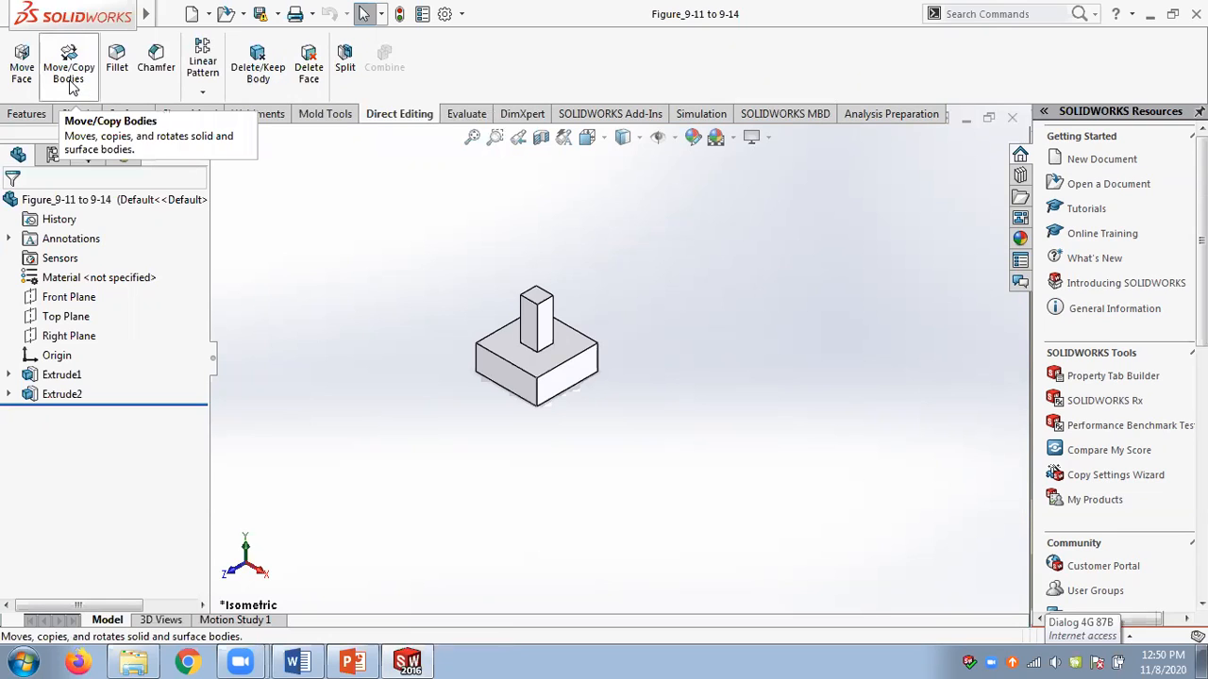
left_click(547, 380)
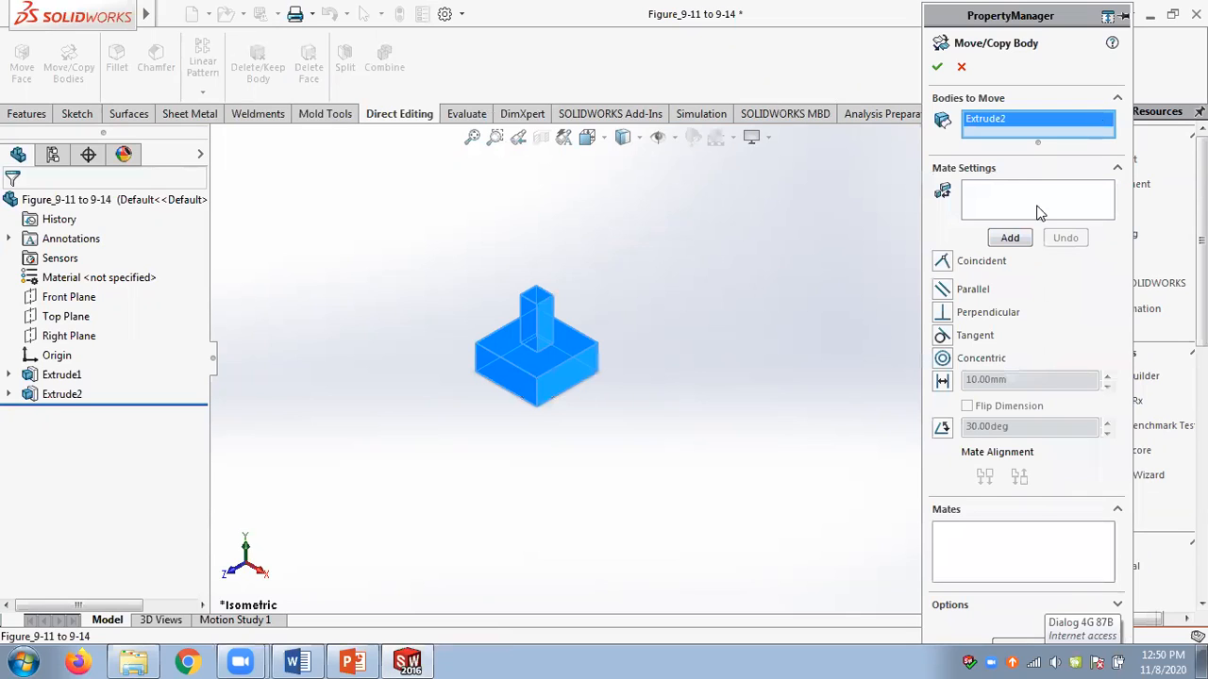
left_click(1117, 172)
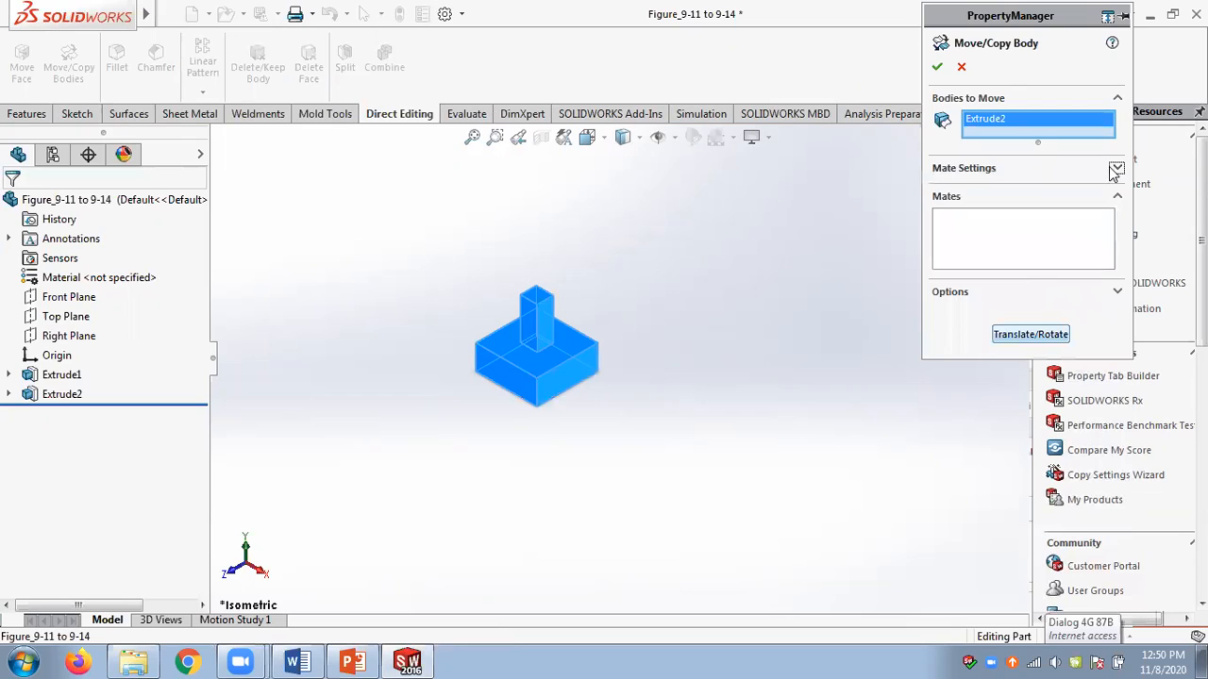
left_click(1034, 337)
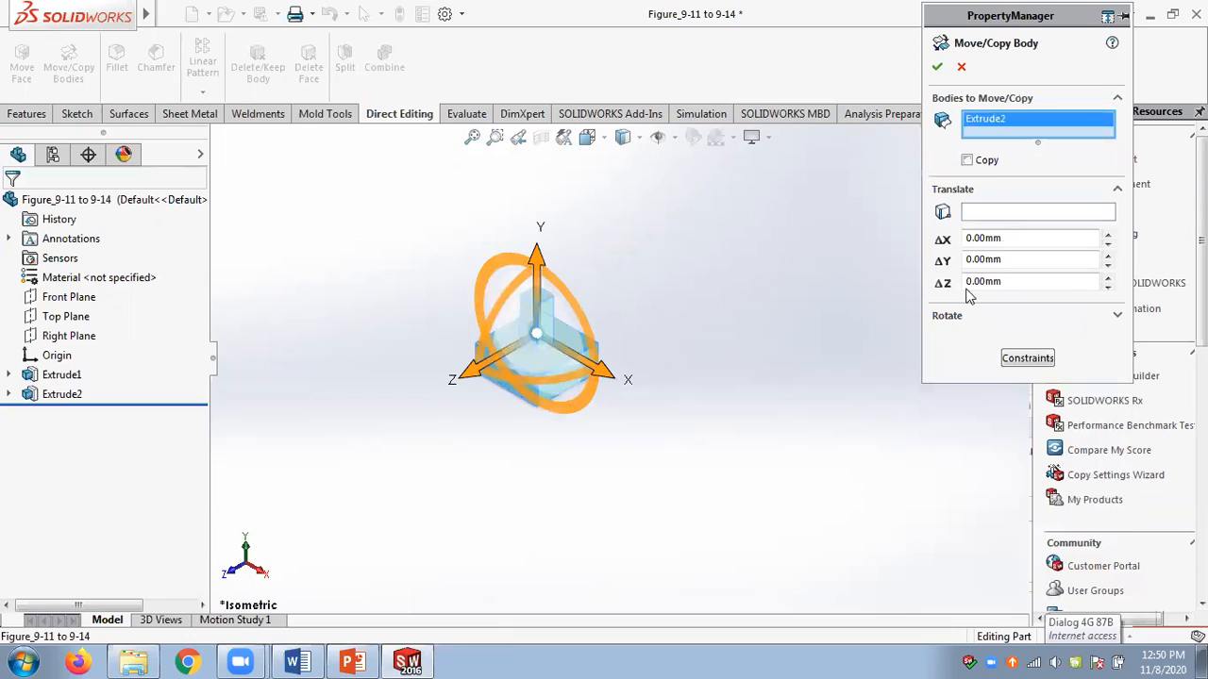
left_click(967, 161)
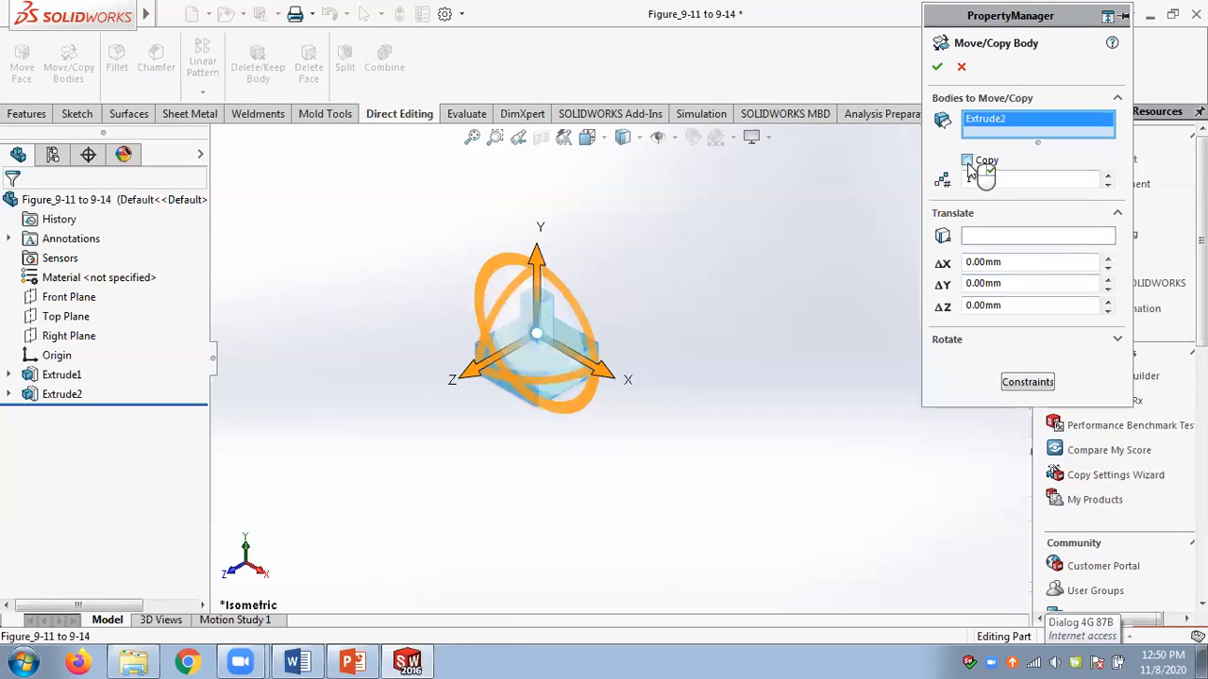
left_click(1109, 175)
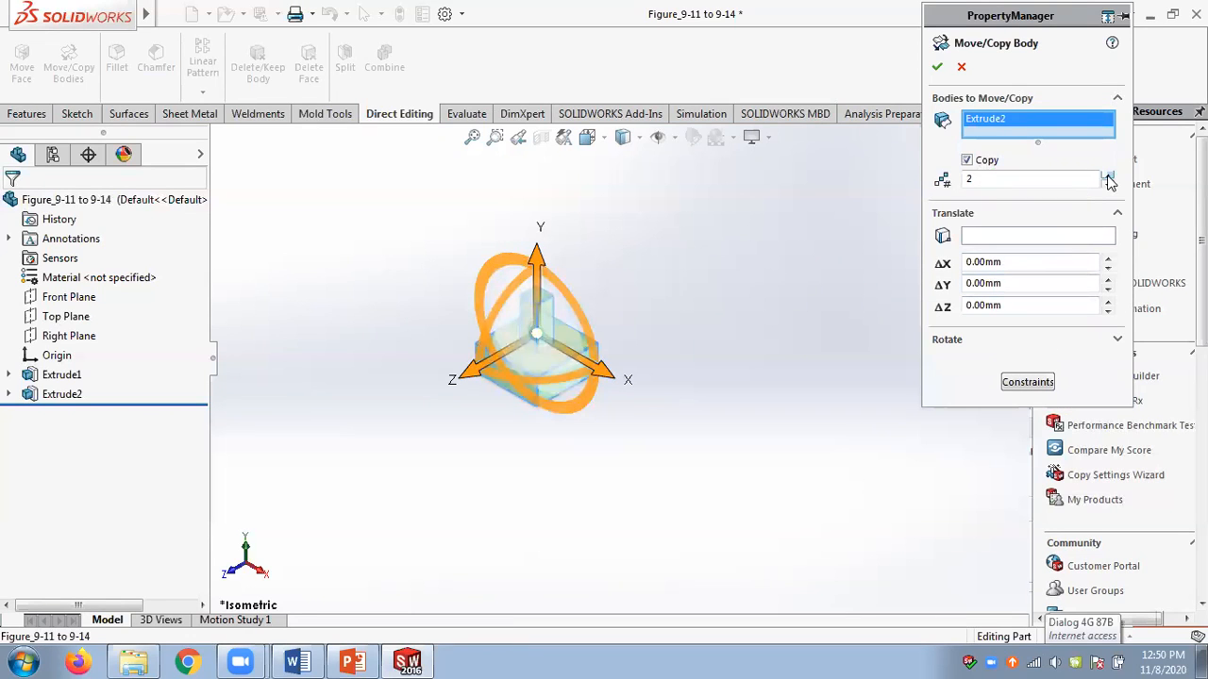
left_click(1108, 177)
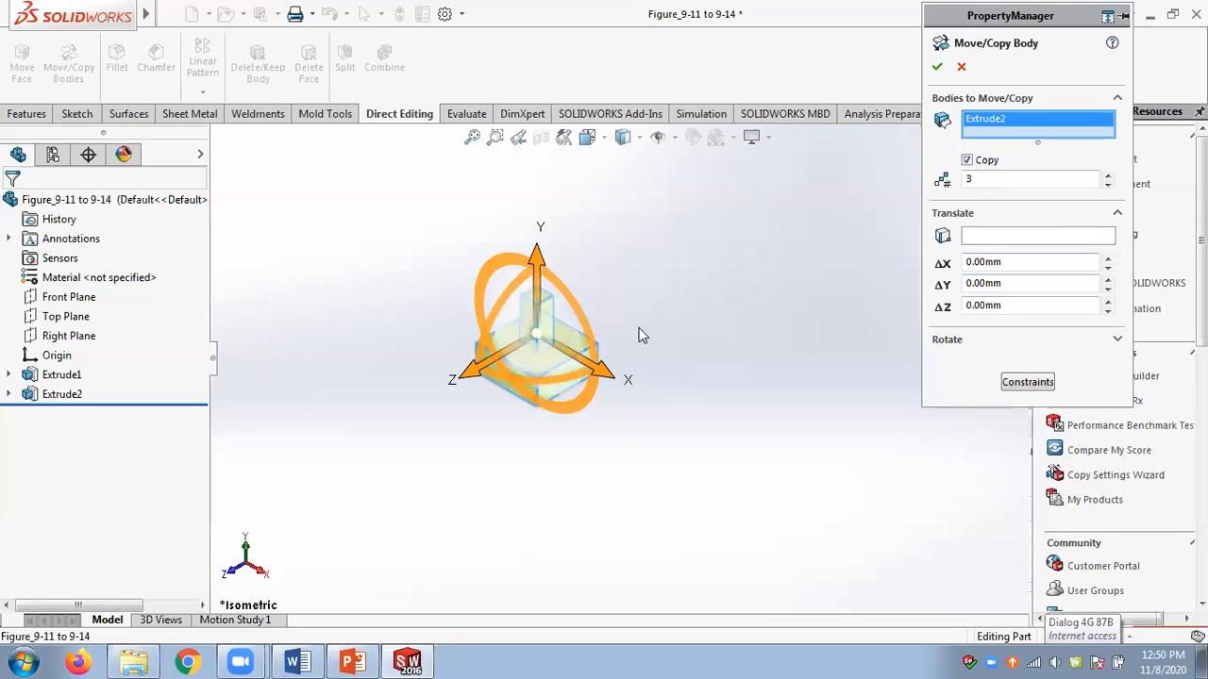
left_click_drag(618, 382, 701, 430)
left_click_drag(805, 324, 805, 323)
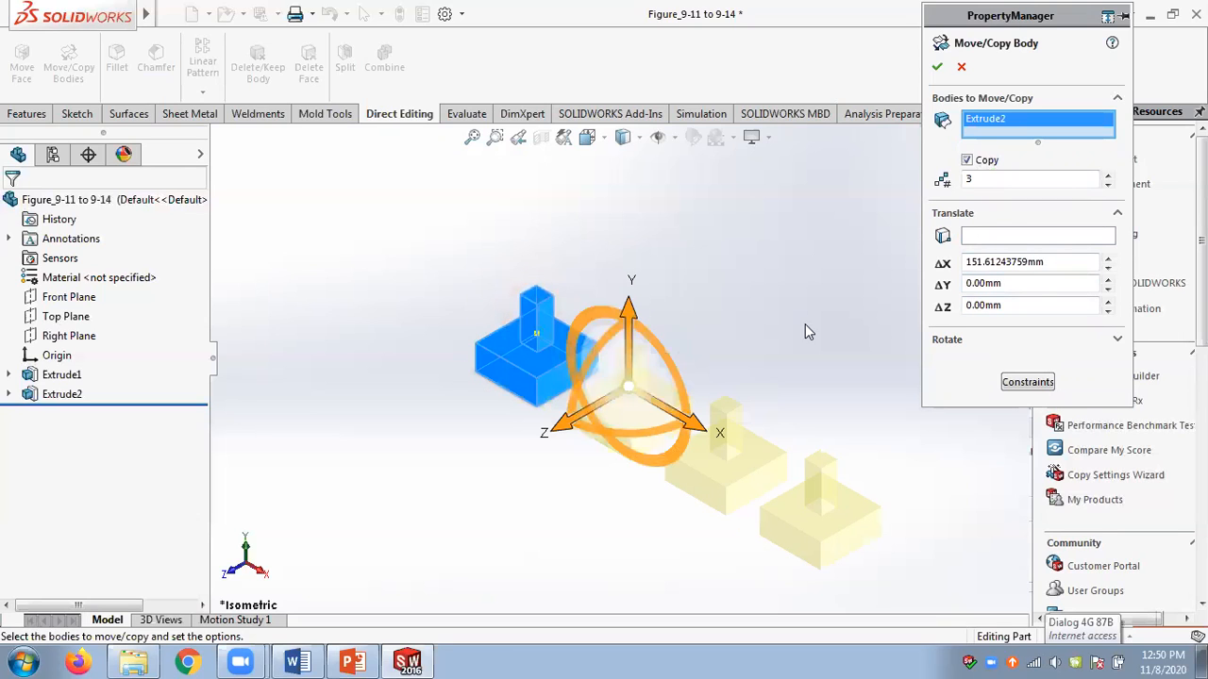
left_click(939, 67)
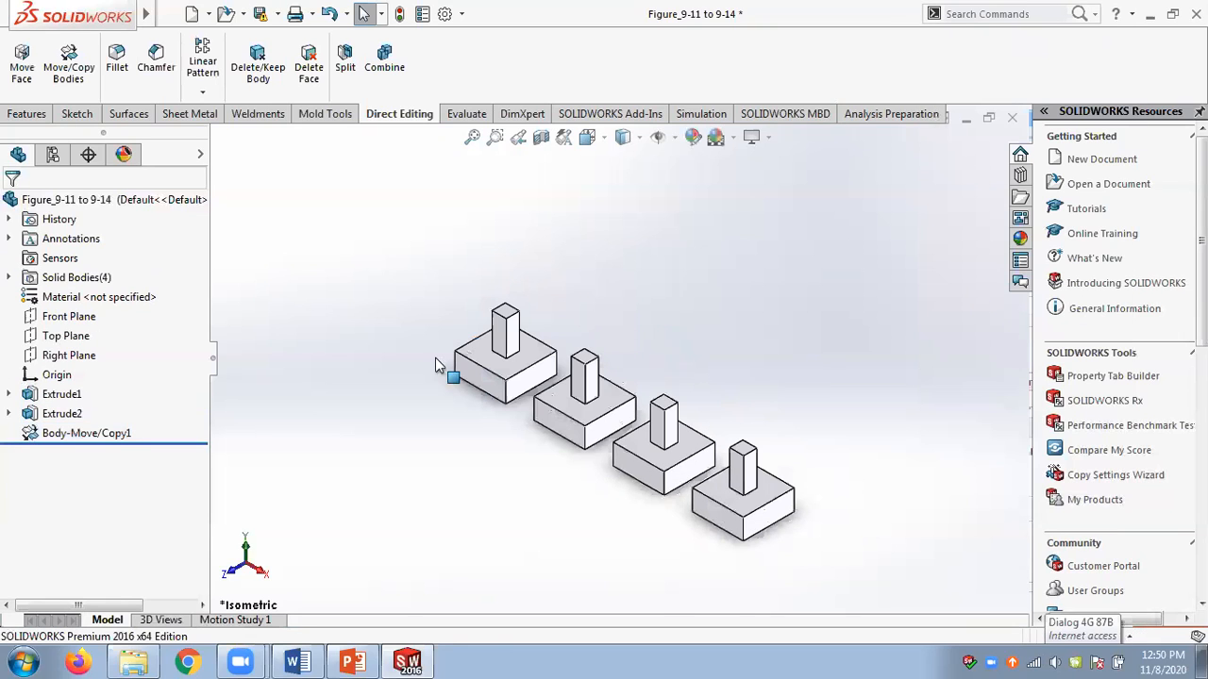
Highlight the copied bodies by selecting Body-Move/Copy1 in the feature tree, and undo that copy operation.
left_click(133, 432)
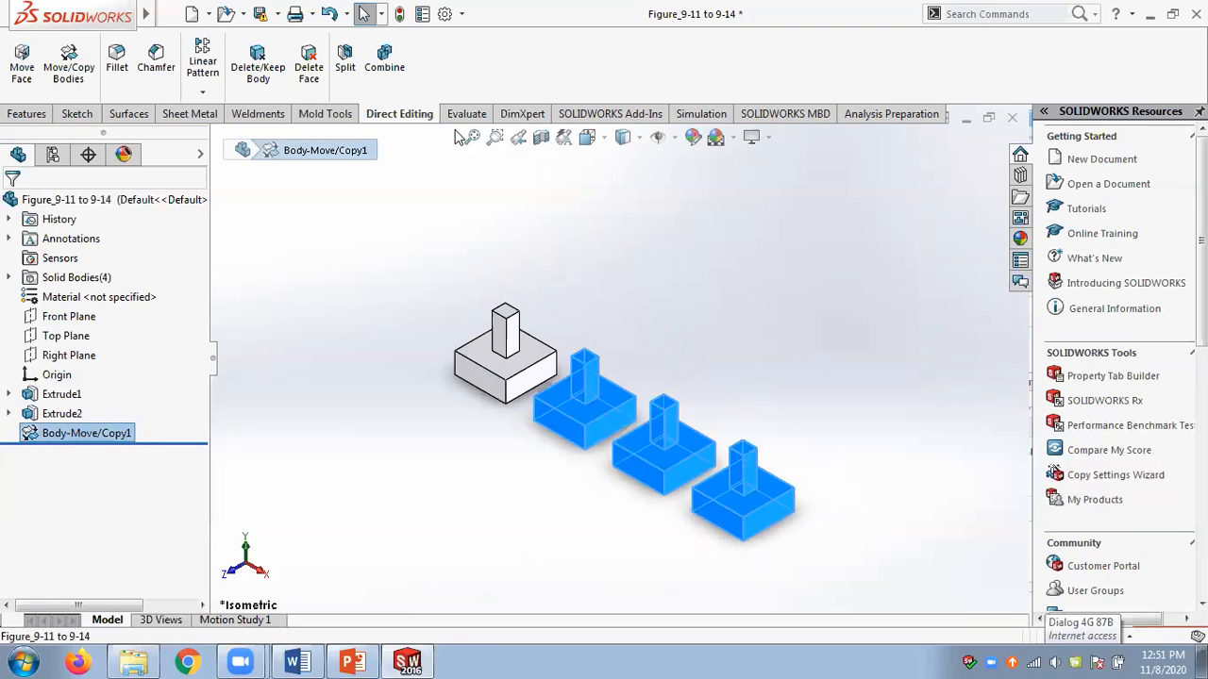
left_click(329, 15)
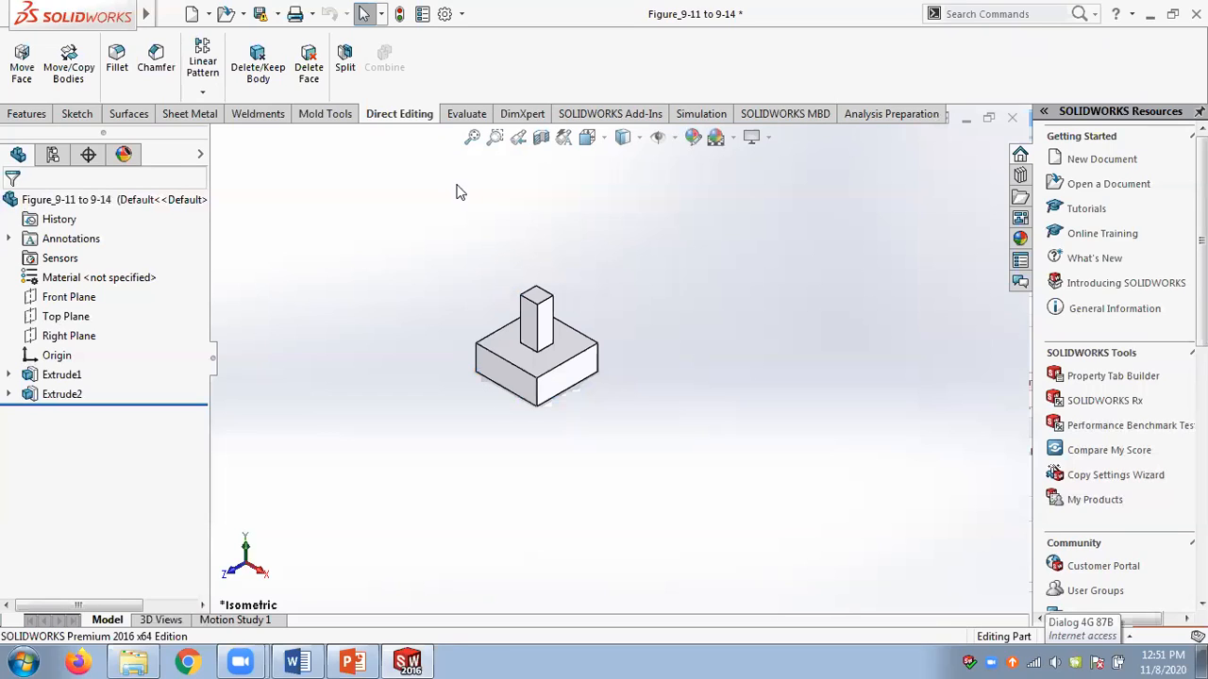
right_click(404, 117)
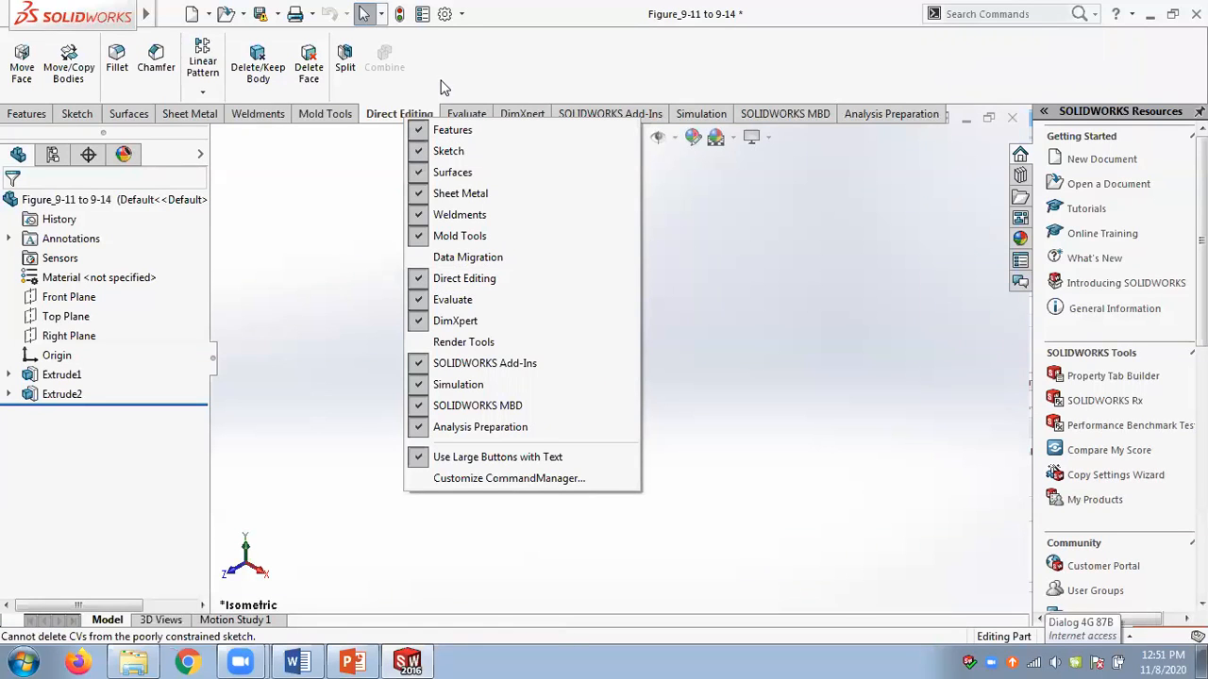
left_click(404, 92)
Start another Move/Copy Bodies operation on the Extrude2 body with three copies and an X translation of 160 mm.
left_click(68, 68)
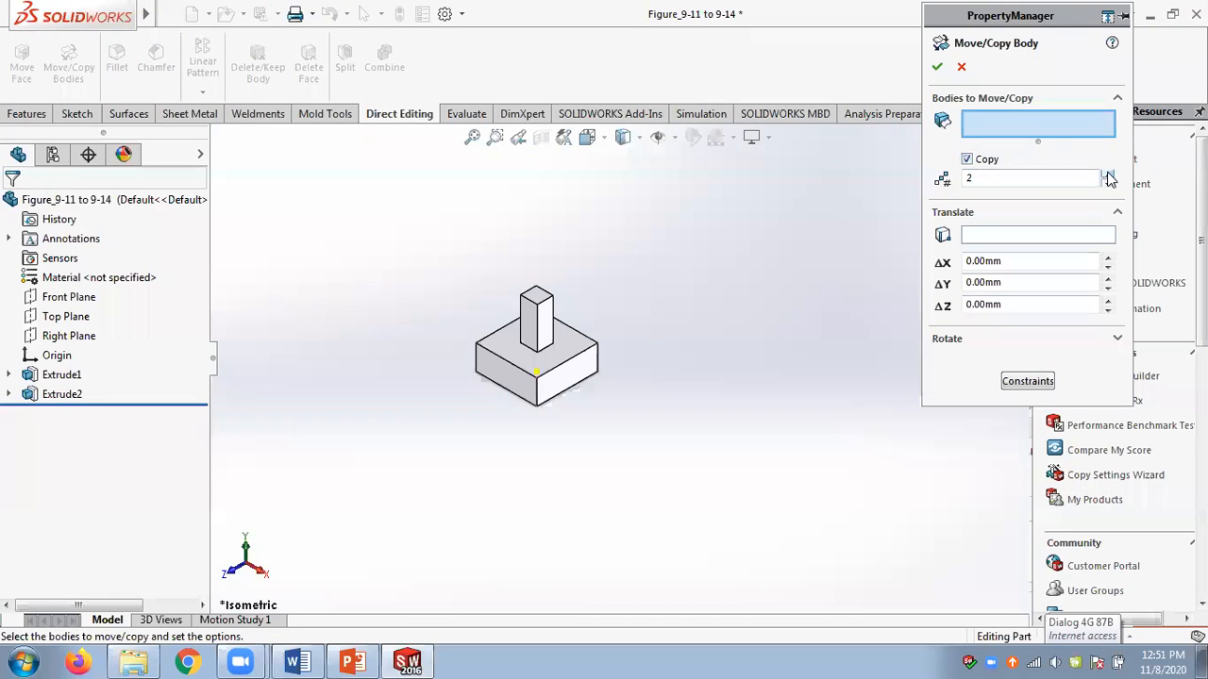
left_click(569, 357)
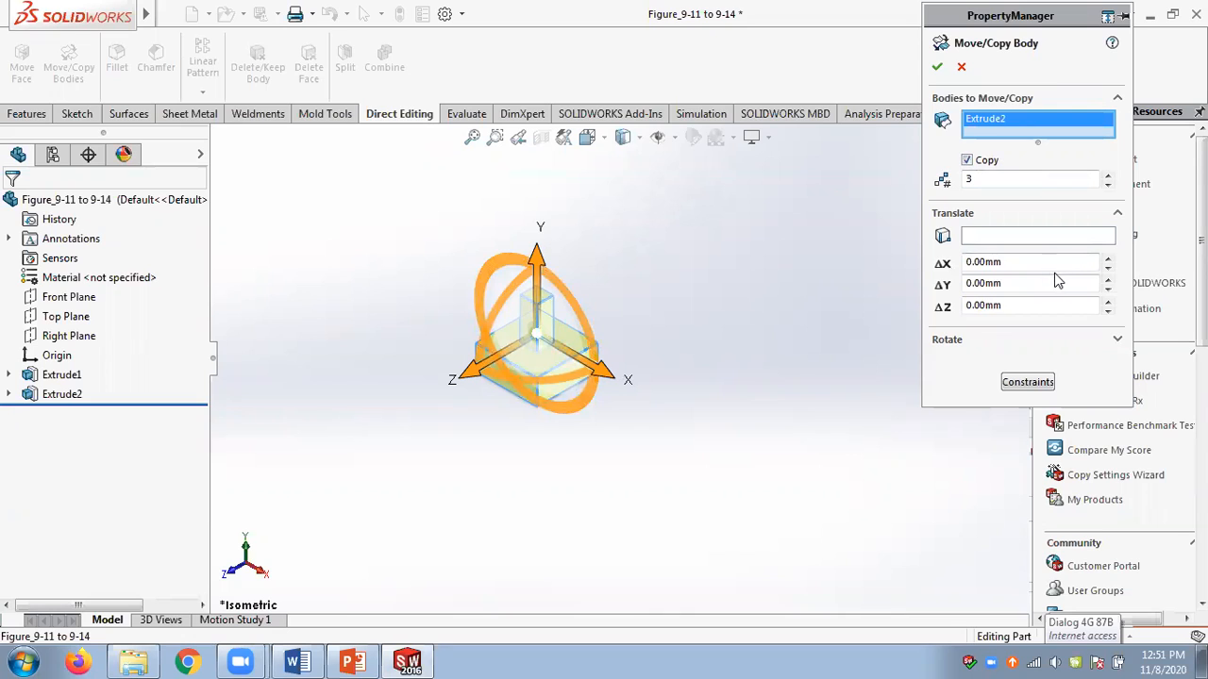
left_click(1027, 382)
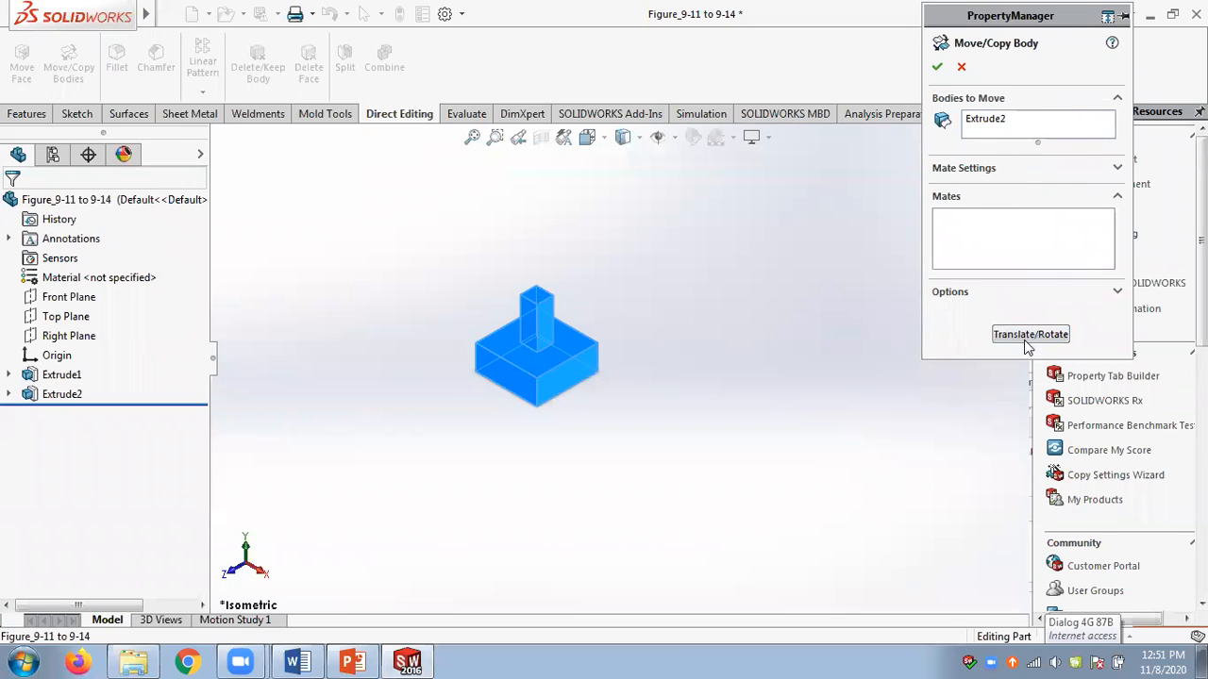
left_click(1028, 336)
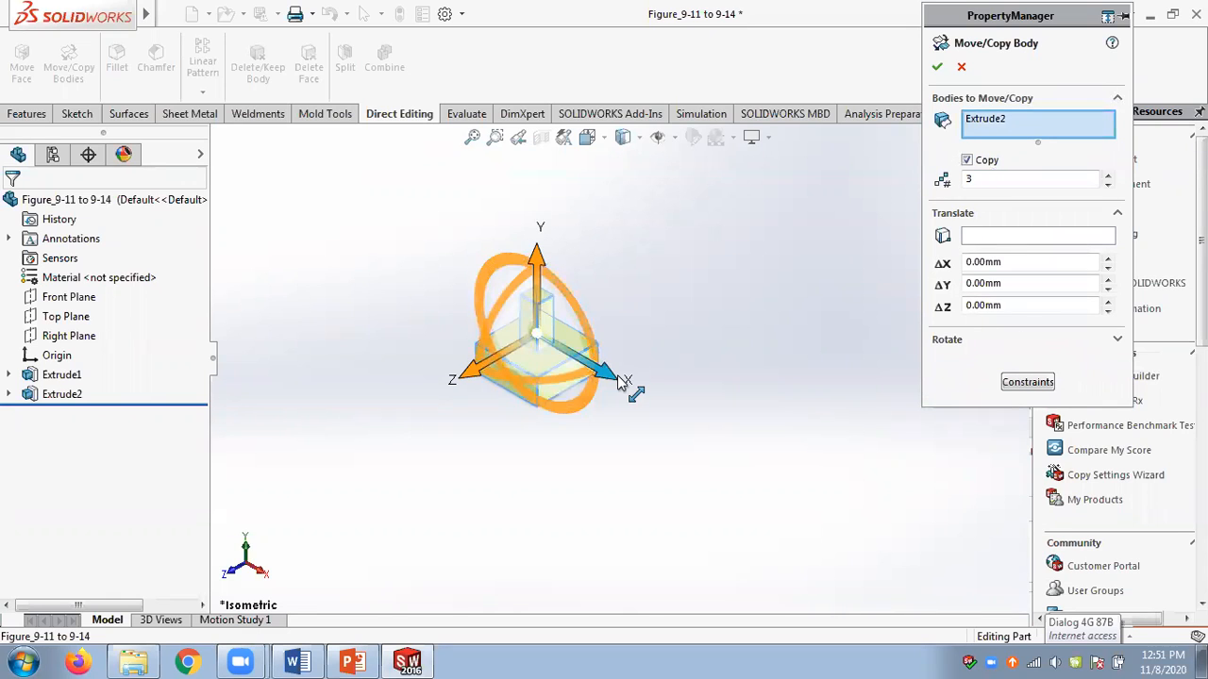
left_click_drag(629, 378, 713, 407)
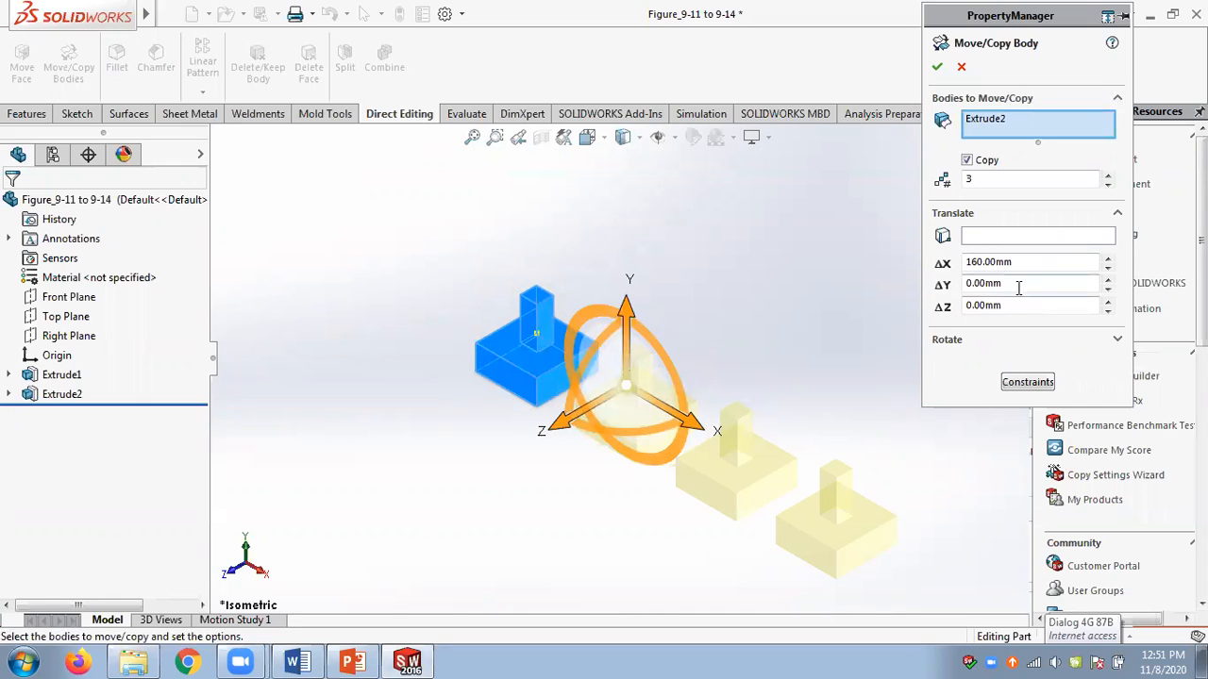
Set the translation of the three body copies to 110 mm along Y and 60 mm along Z.
left_click(1108, 280)
left_click(1108, 280)
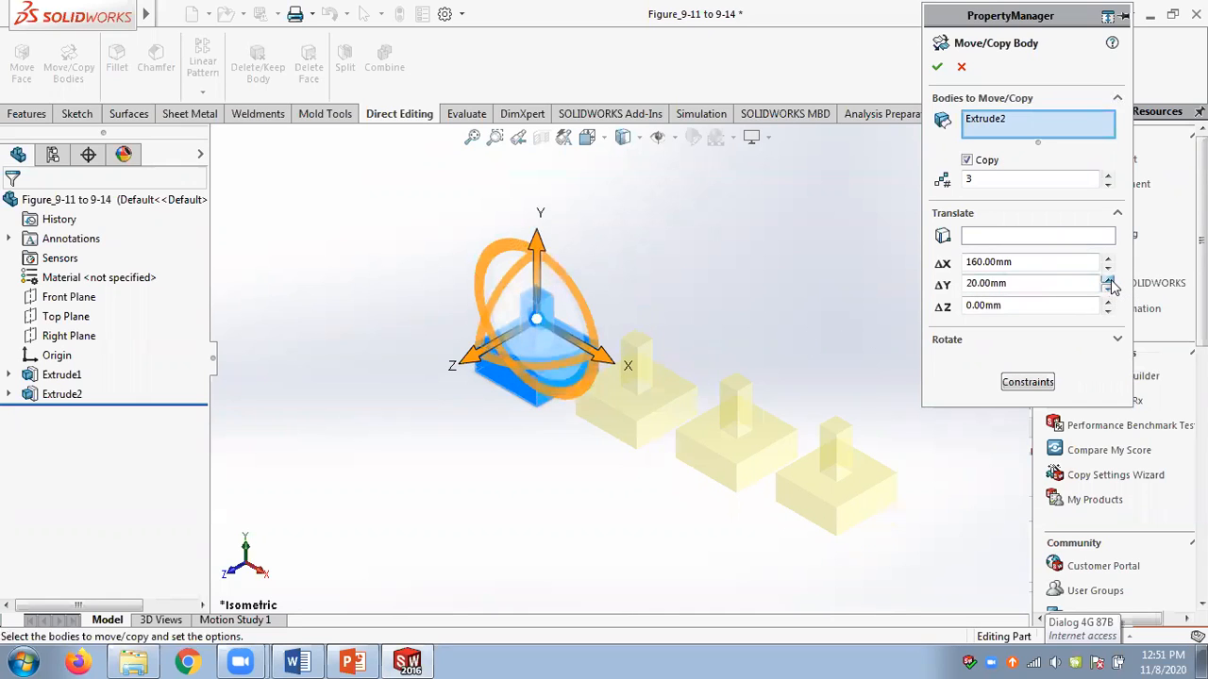
left_click(1107, 280)
left_click(1109, 282)
left_click(1108, 281)
left_click(1108, 281)
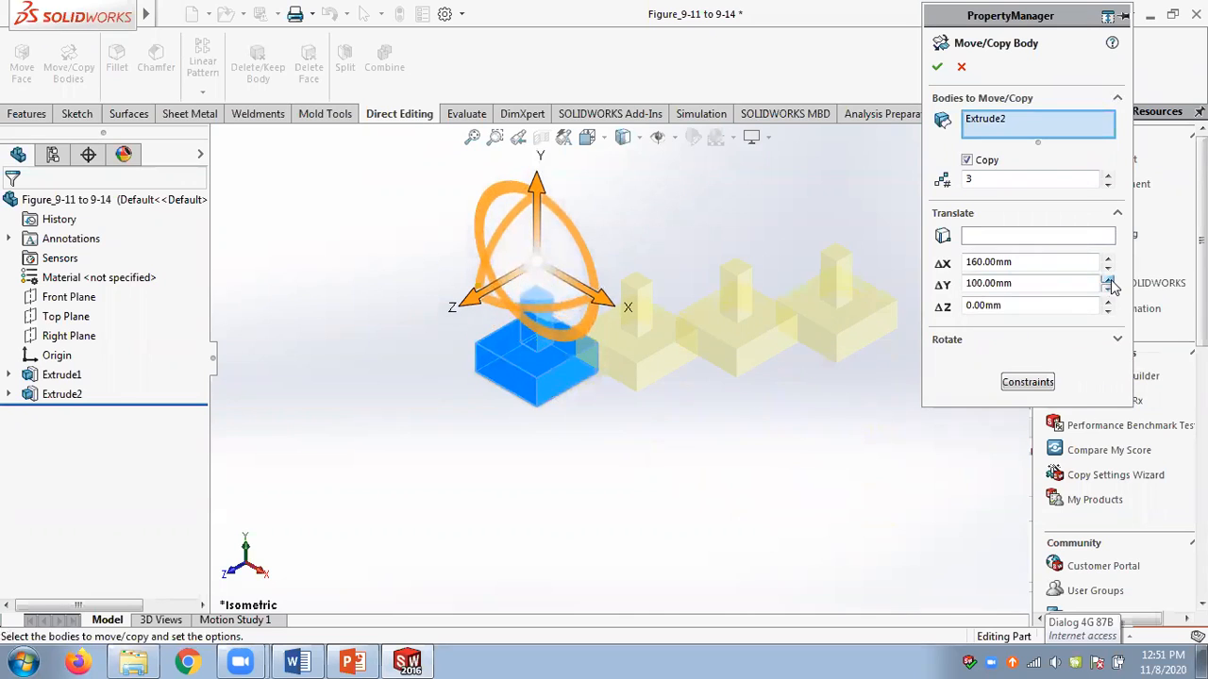
left_click(1109, 281)
left_click(1109, 302)
left_click(1109, 302)
left_click(1109, 302)
left_click(1109, 302)
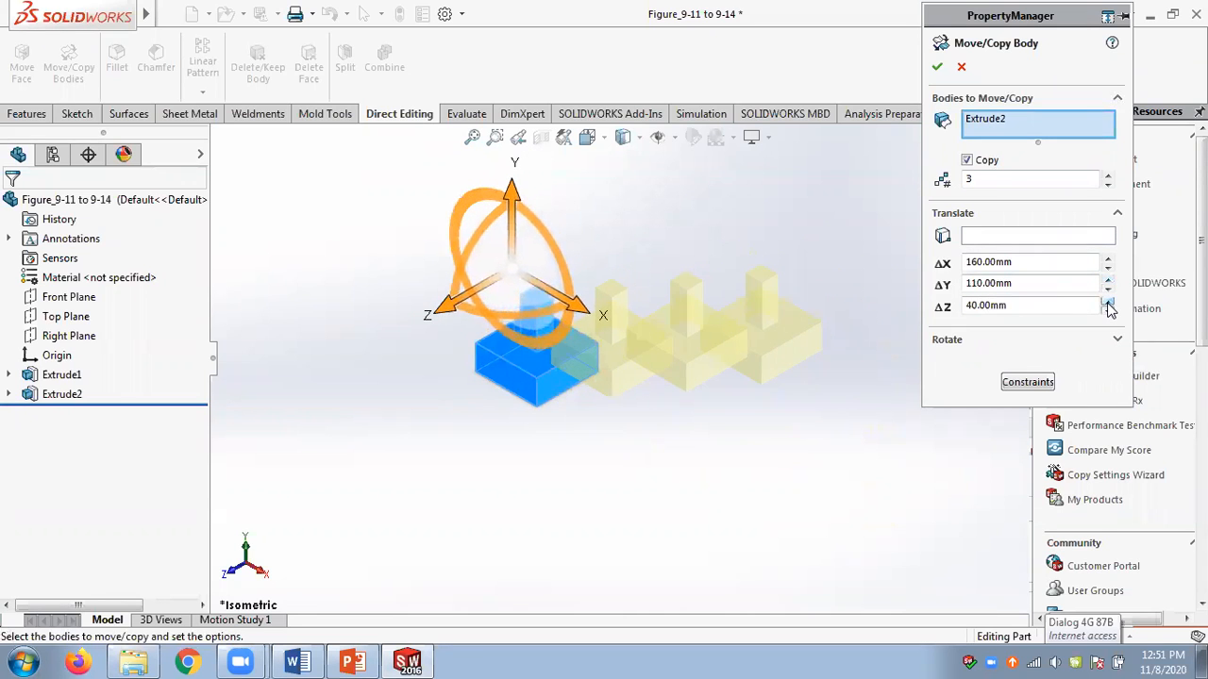
left_click(1109, 302)
left_click(1109, 302)
Create the three copies translated along X, Y and Z, and undo the operation after viewing them.
left_click(937, 66)
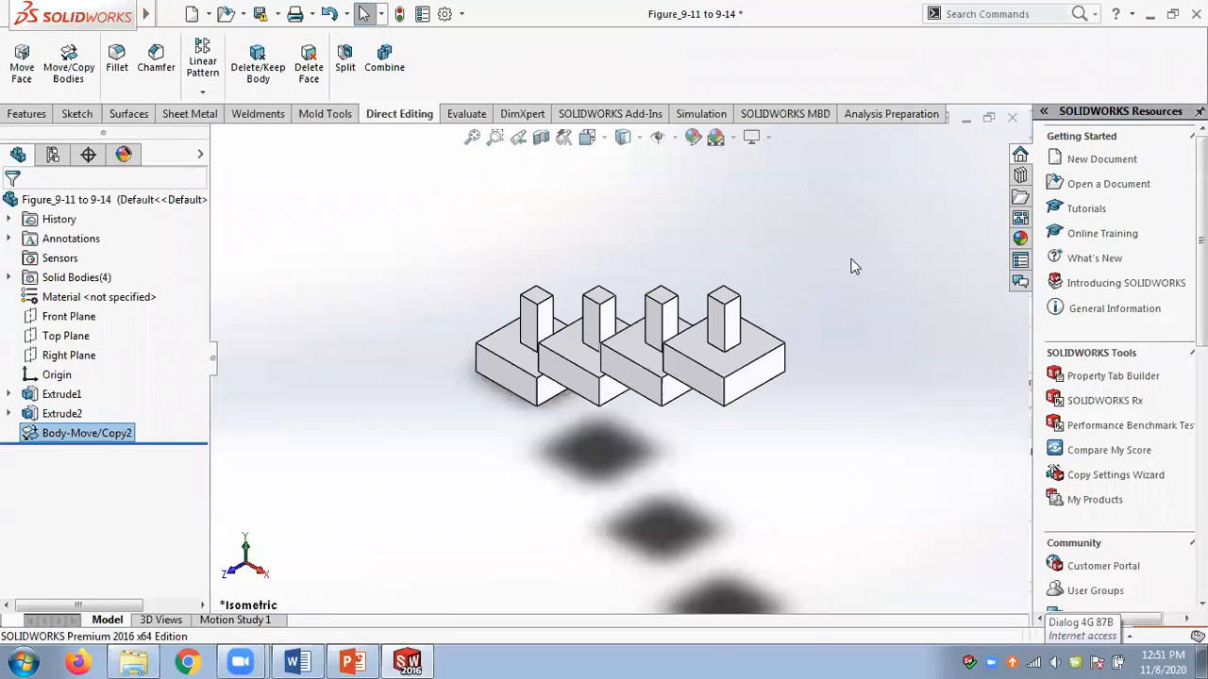
middle_click_drag(871, 222, 855, 270)
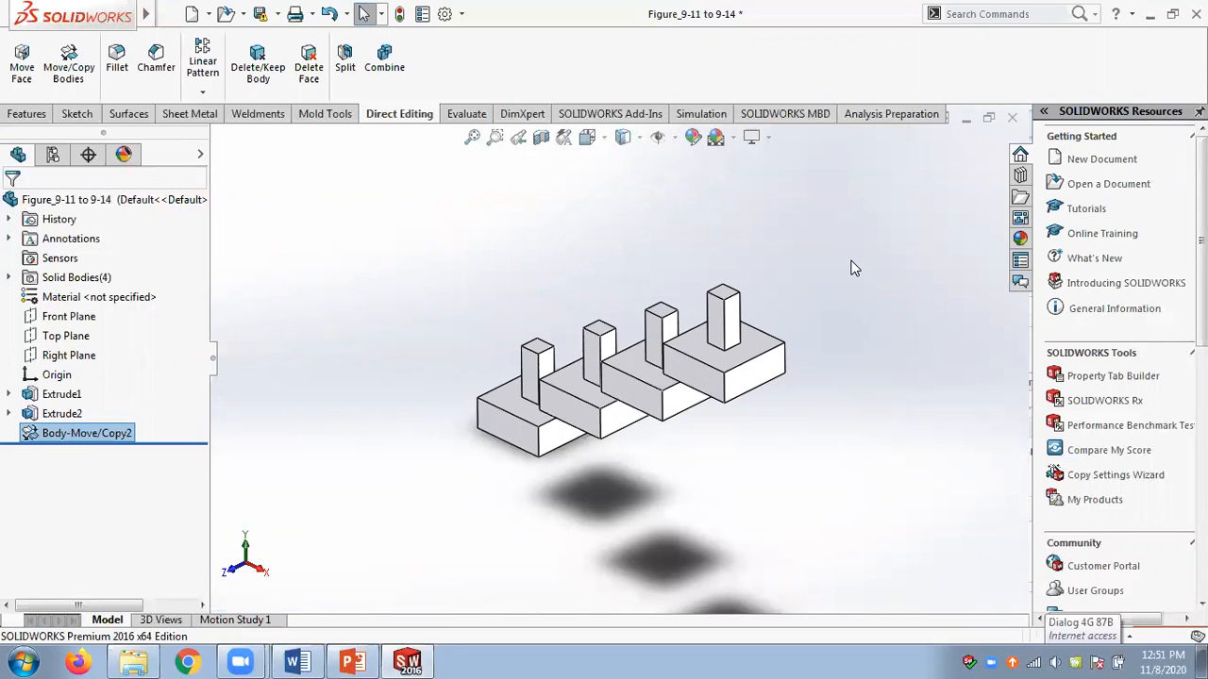
key("ctrl+z")
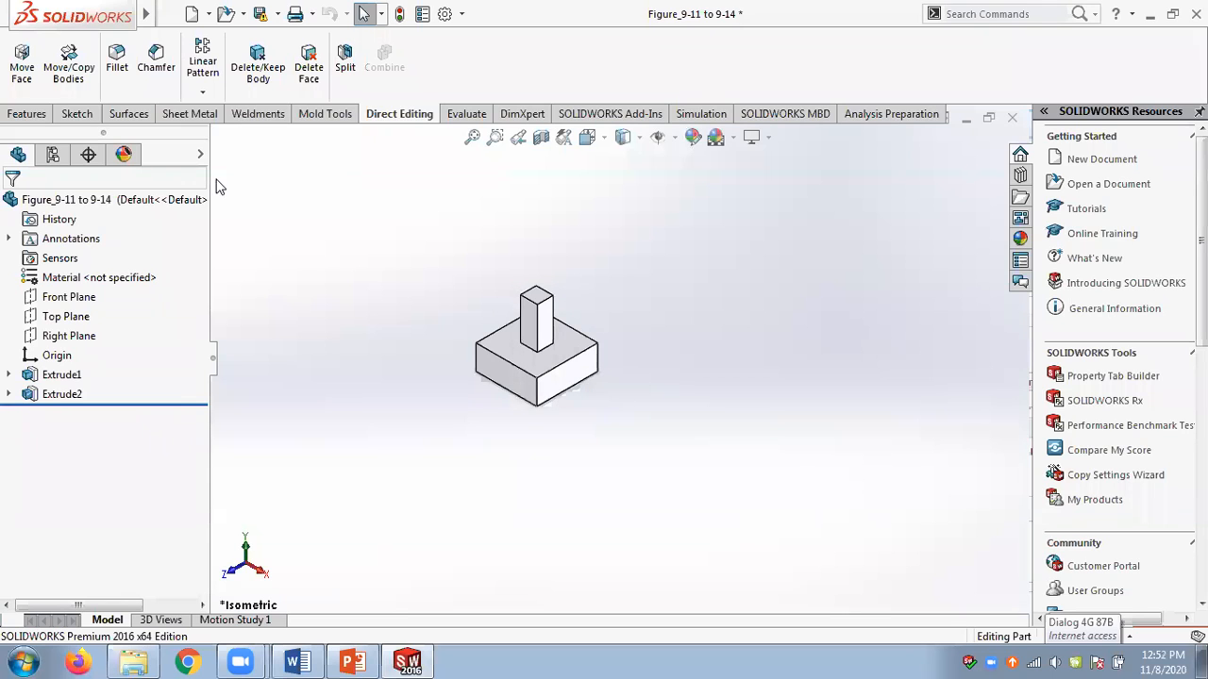
Create one copy of the Extrude2 body translated 70 mm along X using Move/Copy Bodies.
left_click(73, 87)
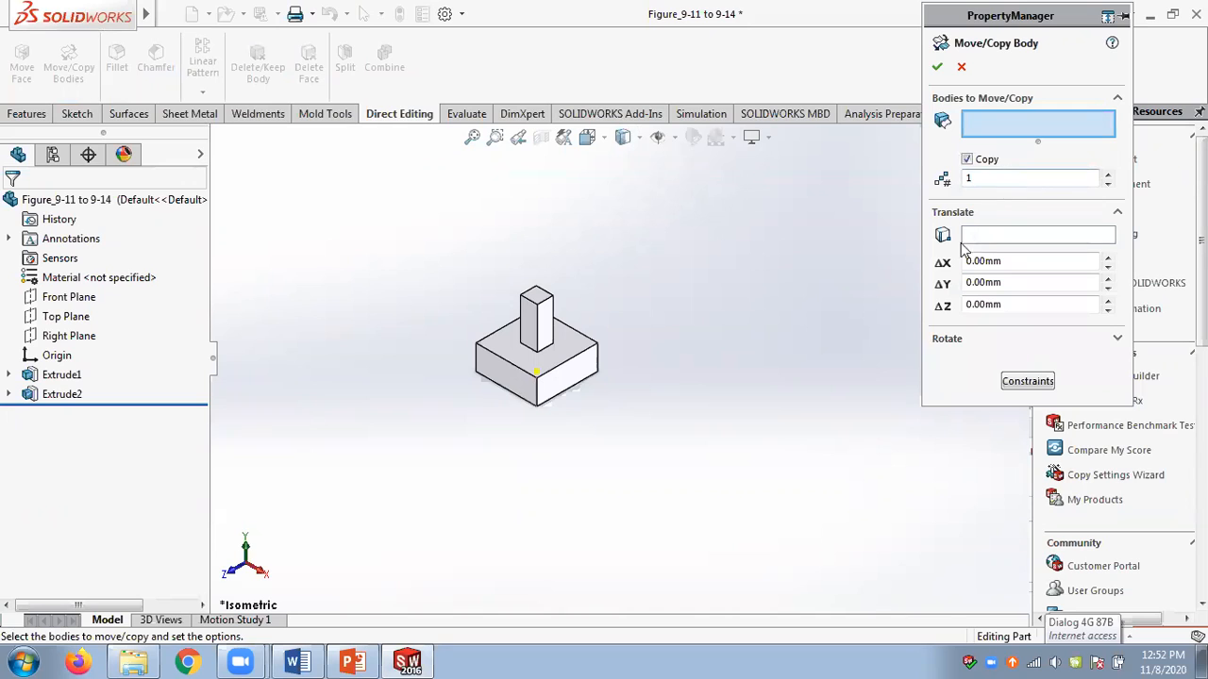
left_click(542, 362)
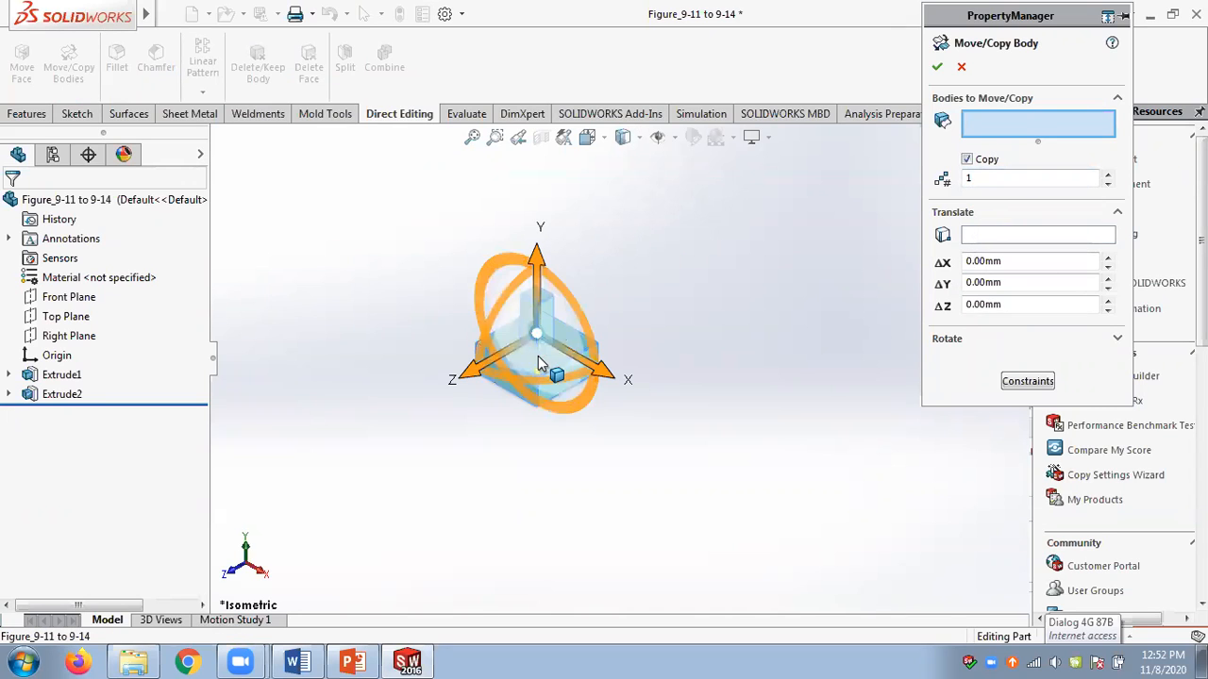
left_click(1107, 259)
left_click(1108, 260)
left_click(1108, 259)
left_click(1108, 259)
left_click(1108, 260)
left_click(1108, 260)
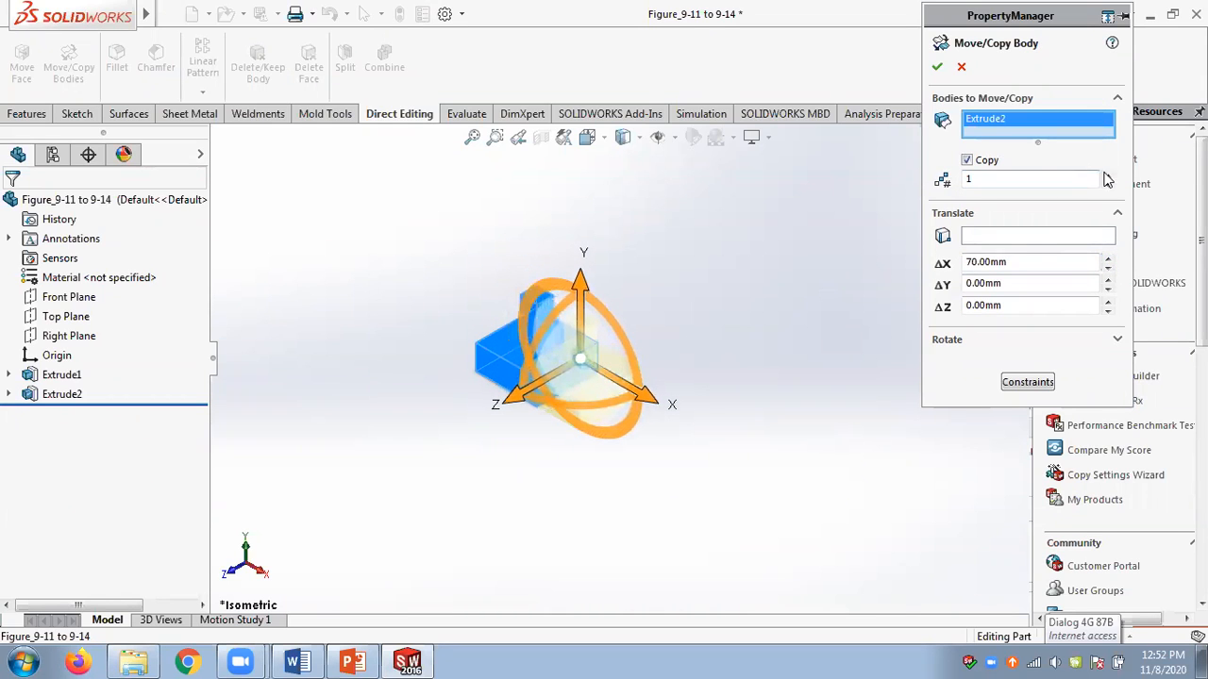
left_click(937, 67)
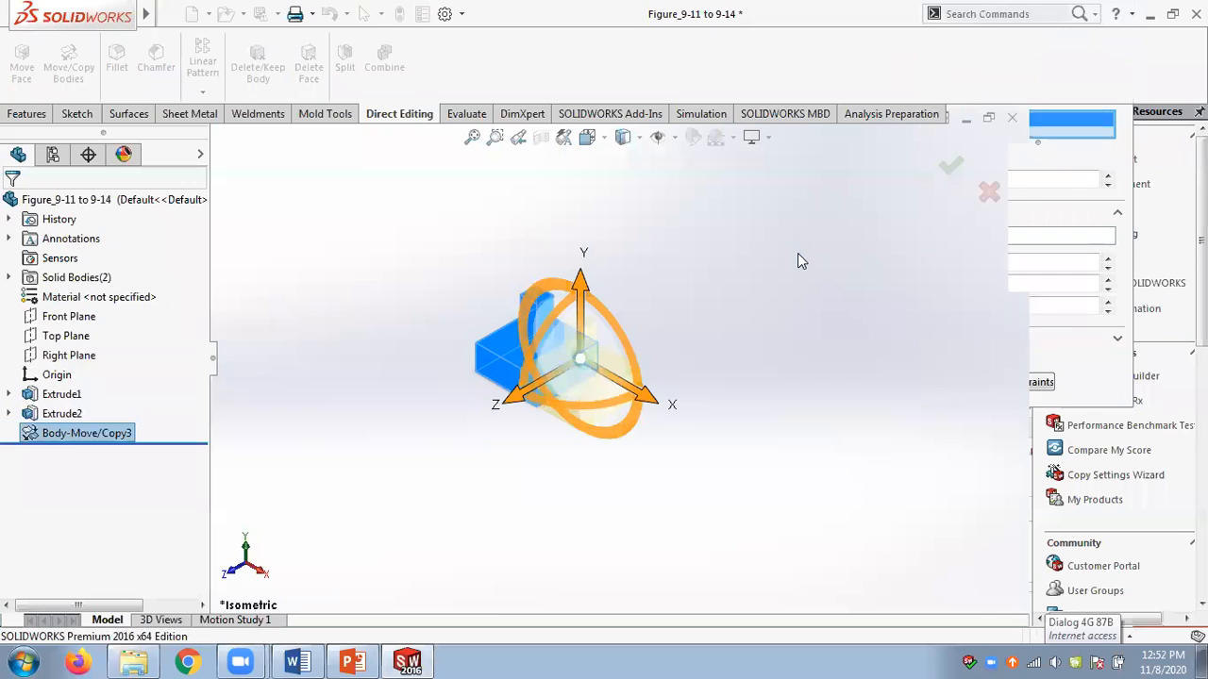
Undo the last body copy and create a single Extrude2 body copy translated about 62.33 mm along X, overlapping the original.
mouse_move(748, 284)
middle_mouse_down()
mouse_move(795, 210)
mouse_move(752, 276)
middle_mouse_up()
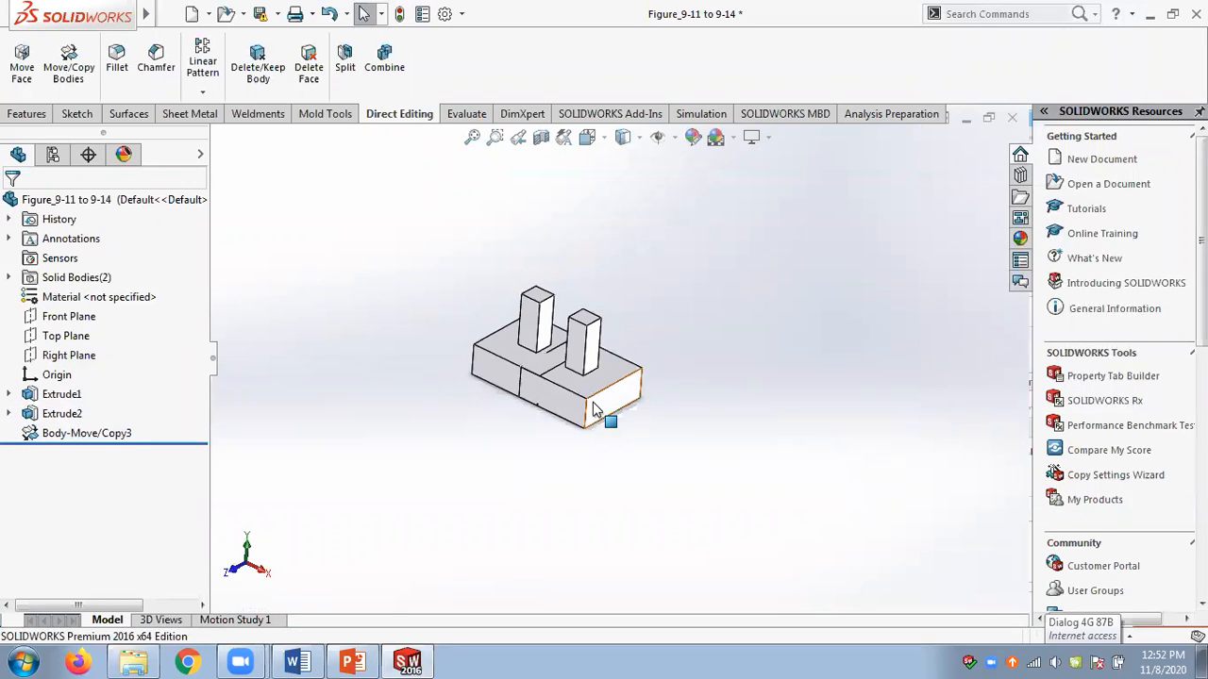
scroll(591, 407, "down", 3)
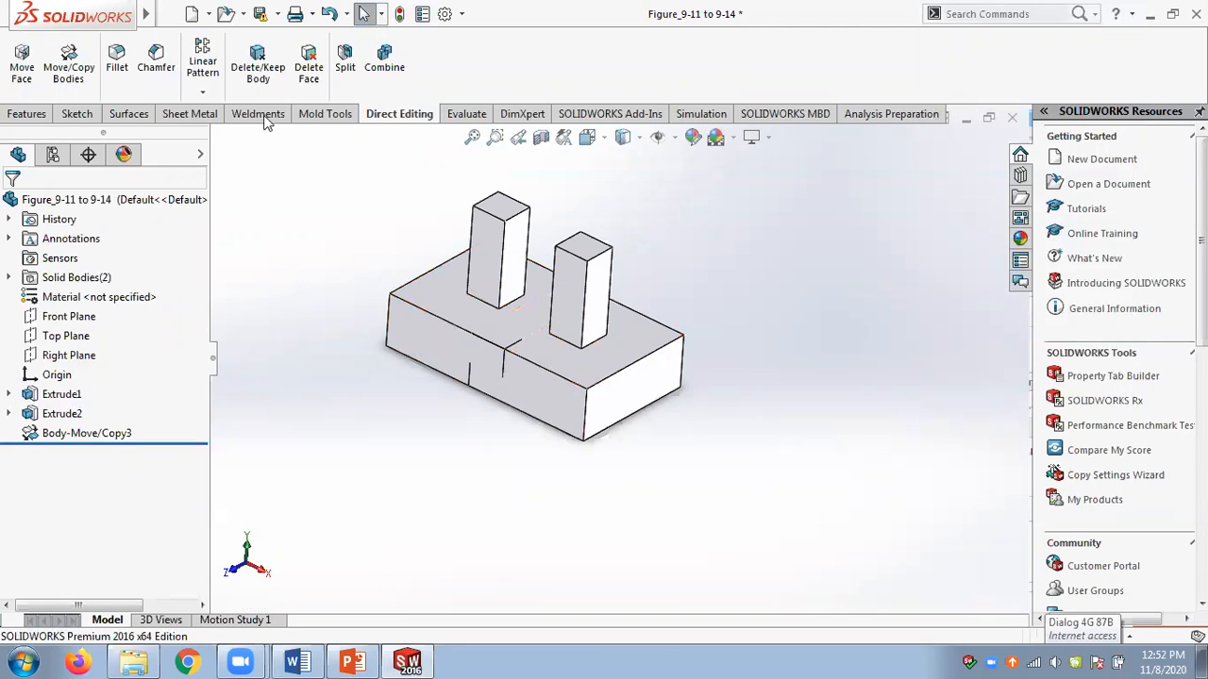
left_click(328, 14)
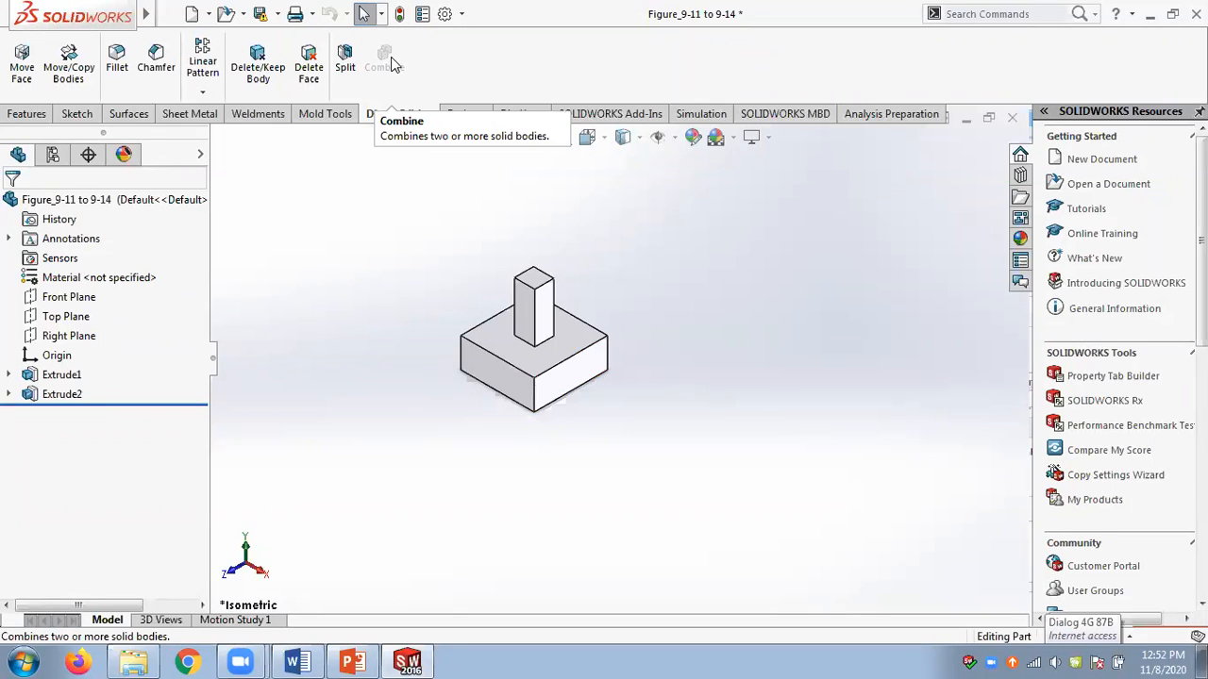
left_click(68, 65)
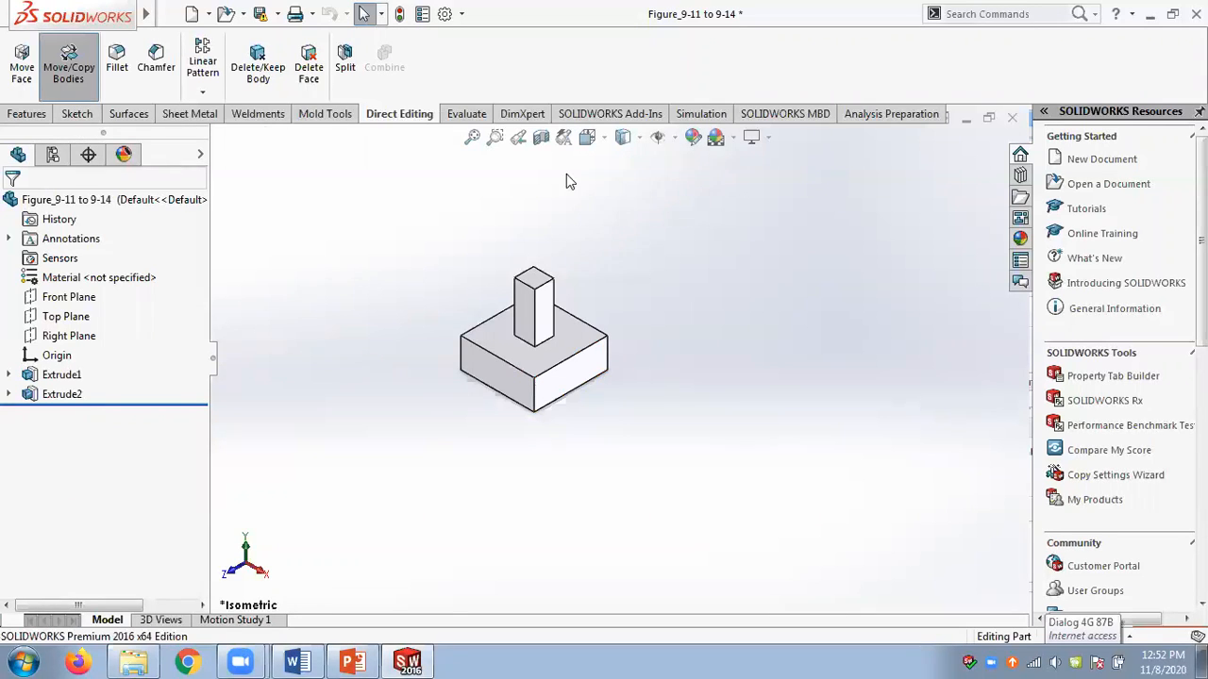
left_click(560, 366)
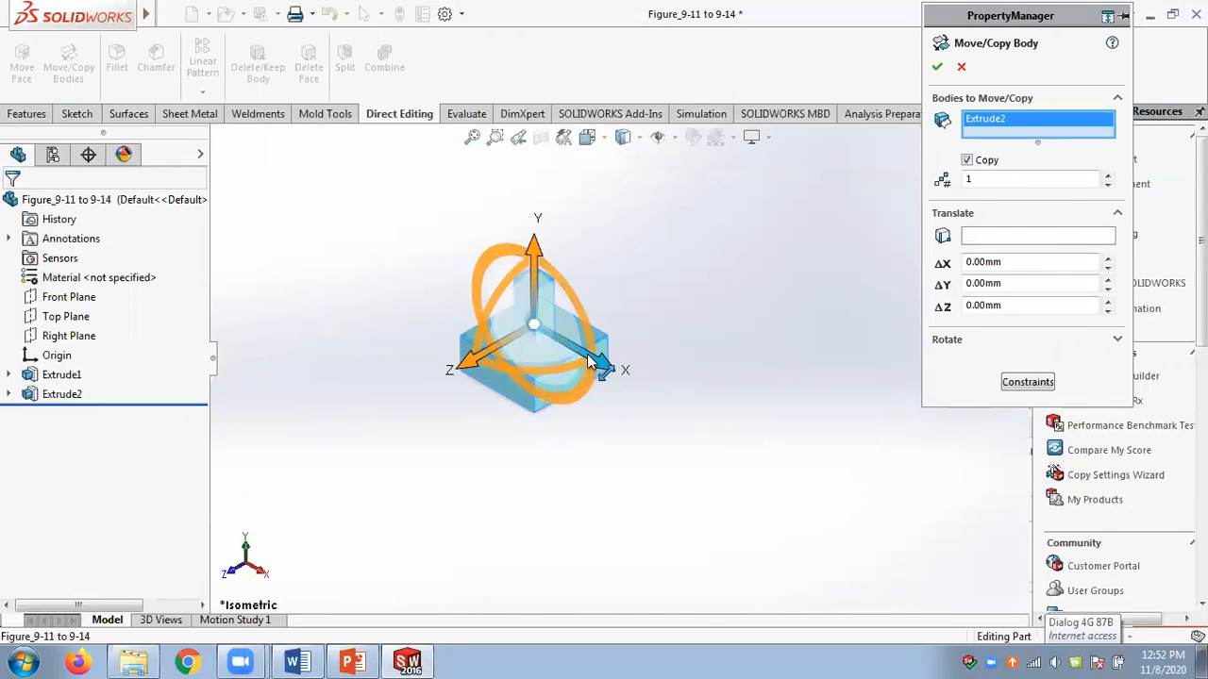
left_click_drag(593, 357, 644, 387)
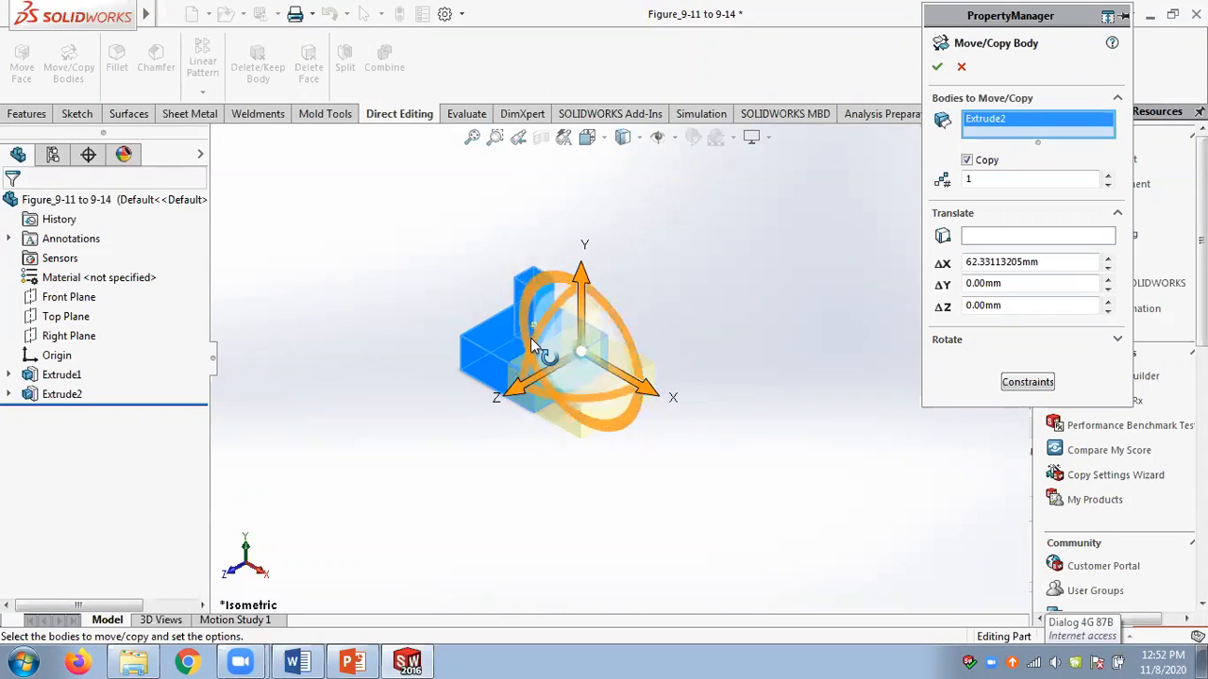
left_click(937, 66)
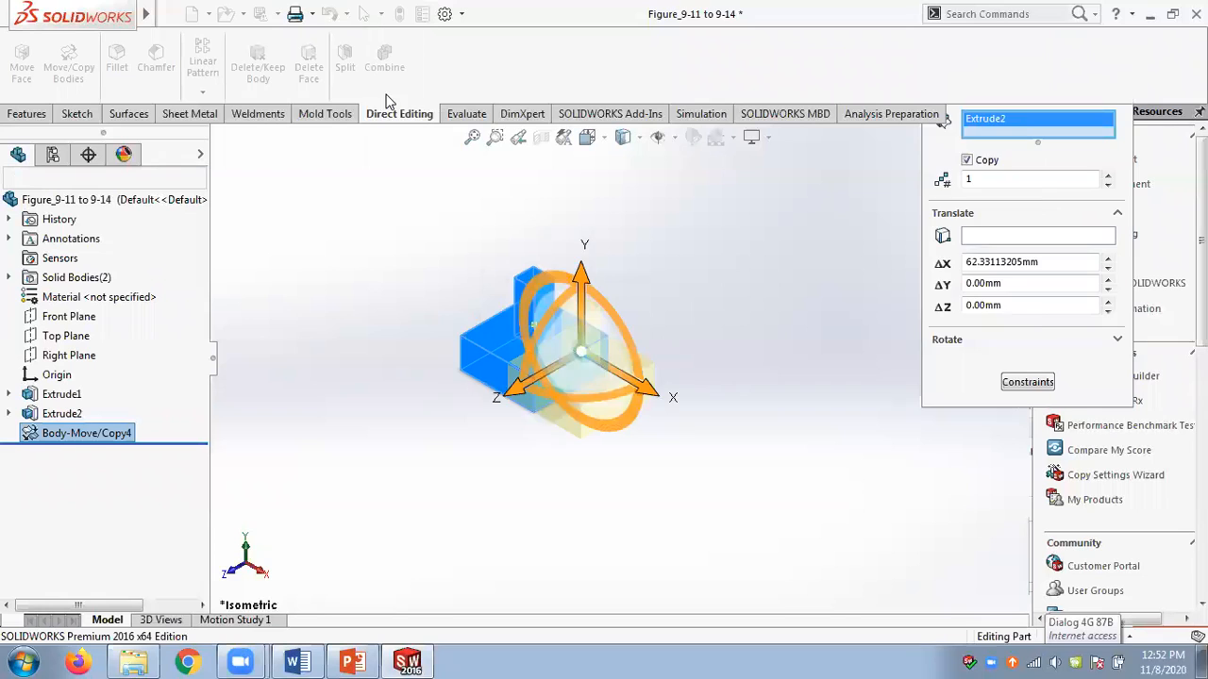
mouse_move(716, 338)
middle_mouse_down()
mouse_move(752, 256)
mouse_move(720, 315)
middle_mouse_up()
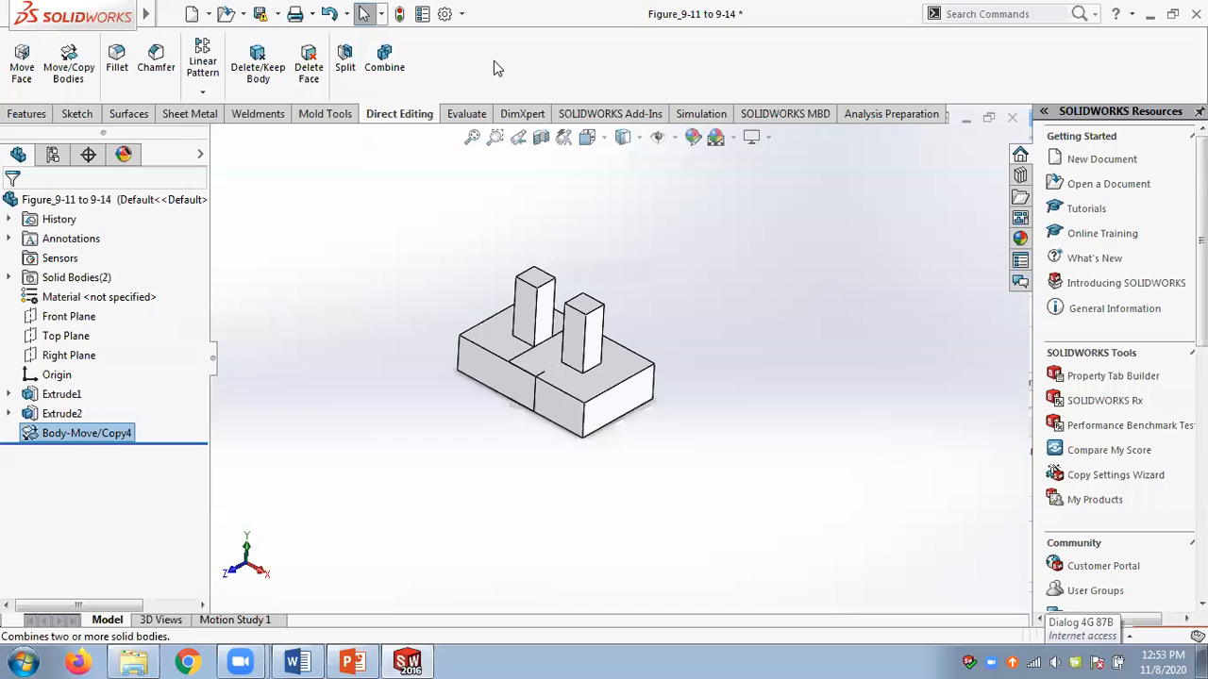
Combine the Extrude2 body and its copy with the Common operation, preview the shared volume, and undo the combination.
left_click(396, 71)
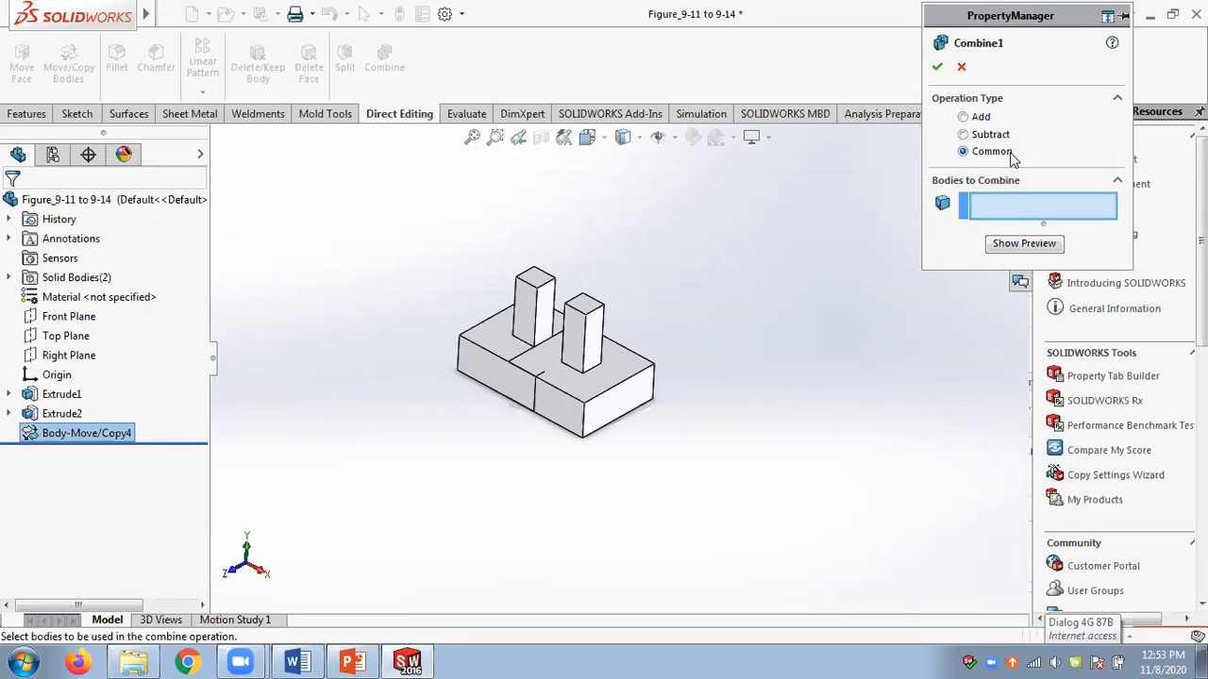
left_click(576, 382)
left_click(597, 394)
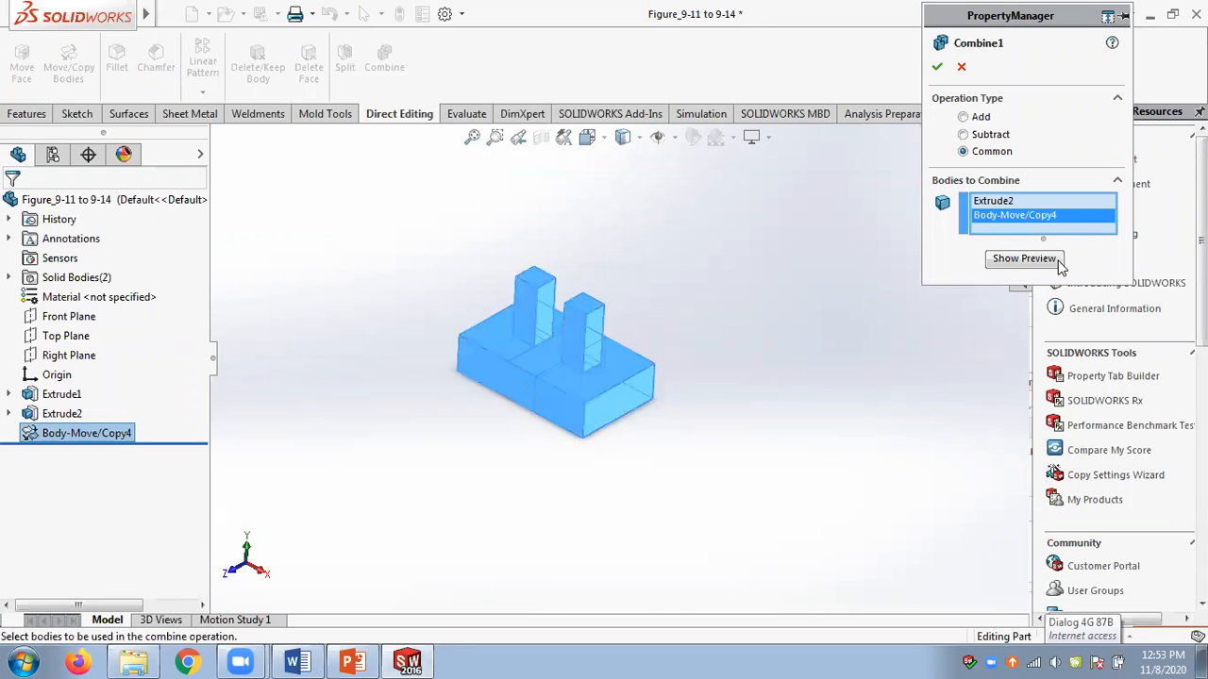
left_click(1042, 268)
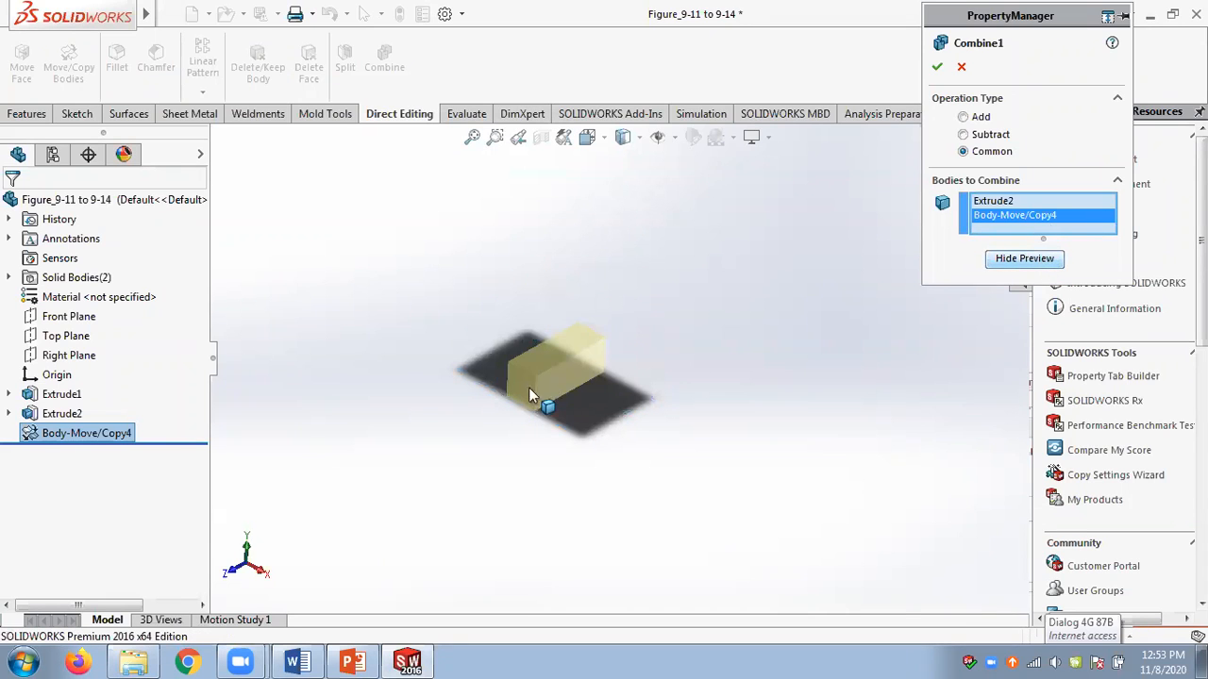
left_click(937, 66)
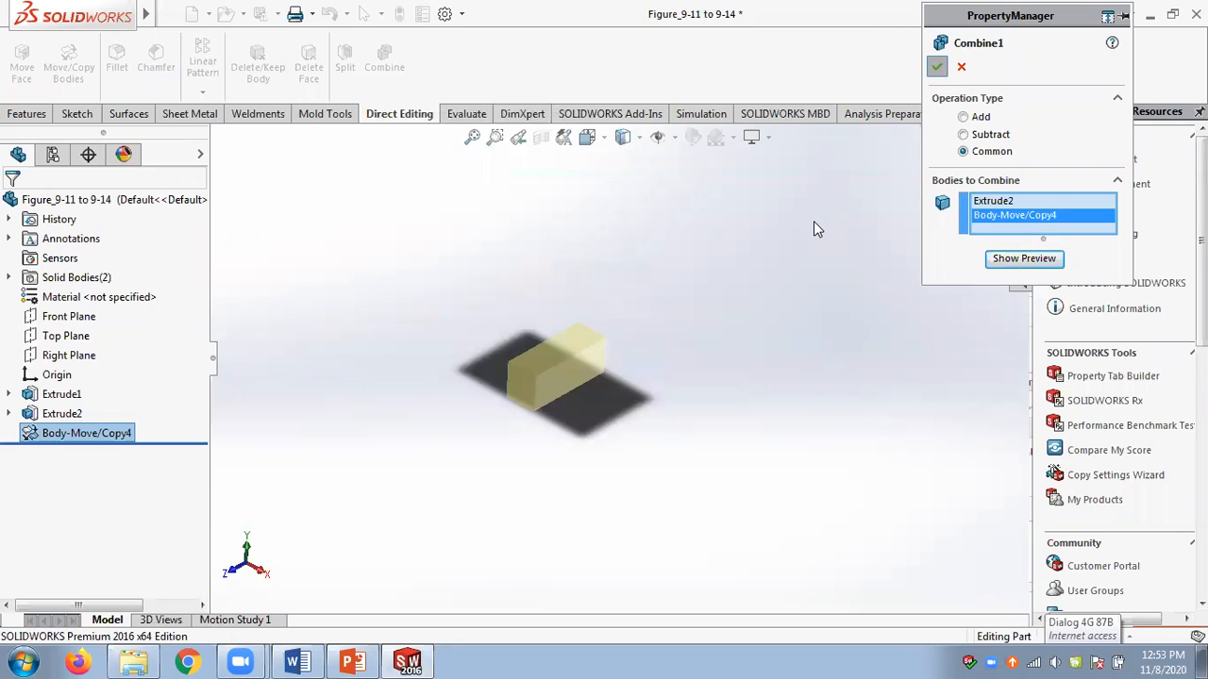
left_click(330, 15)
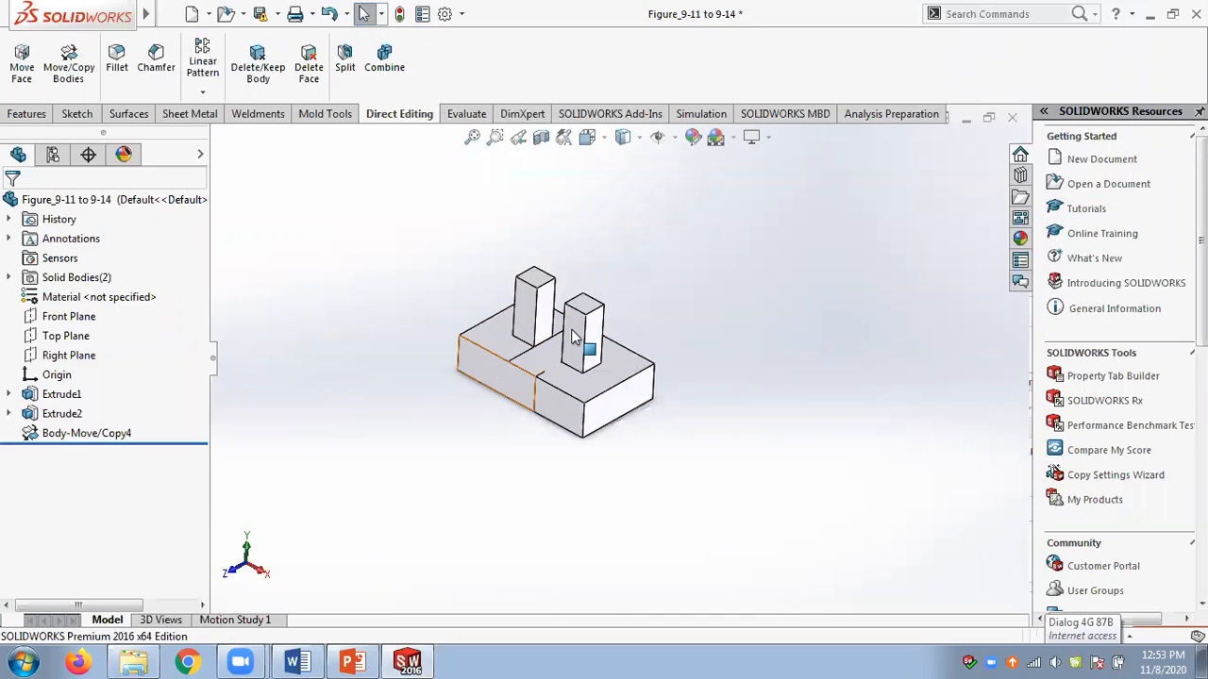
Combine the Extrude2 body and its copy with the Add operation, inspect the merged body, and undo the operation.
left_click(384, 59)
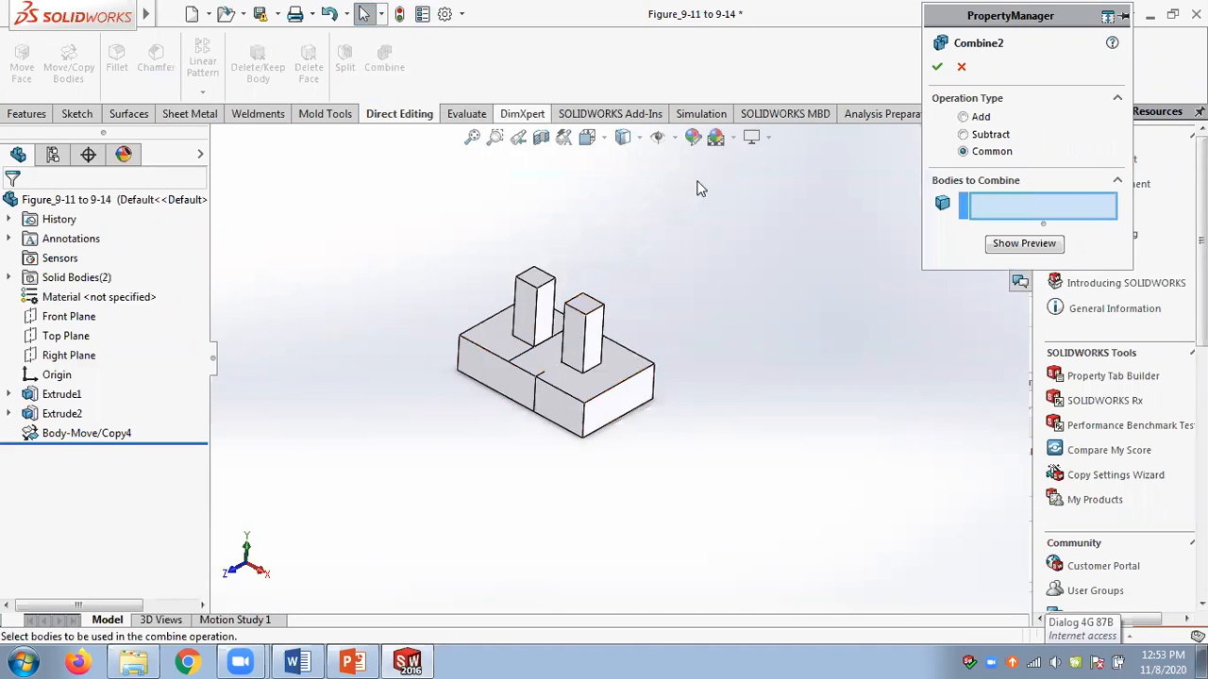
left_click(965, 118)
left_click(515, 349)
left_click(610, 374)
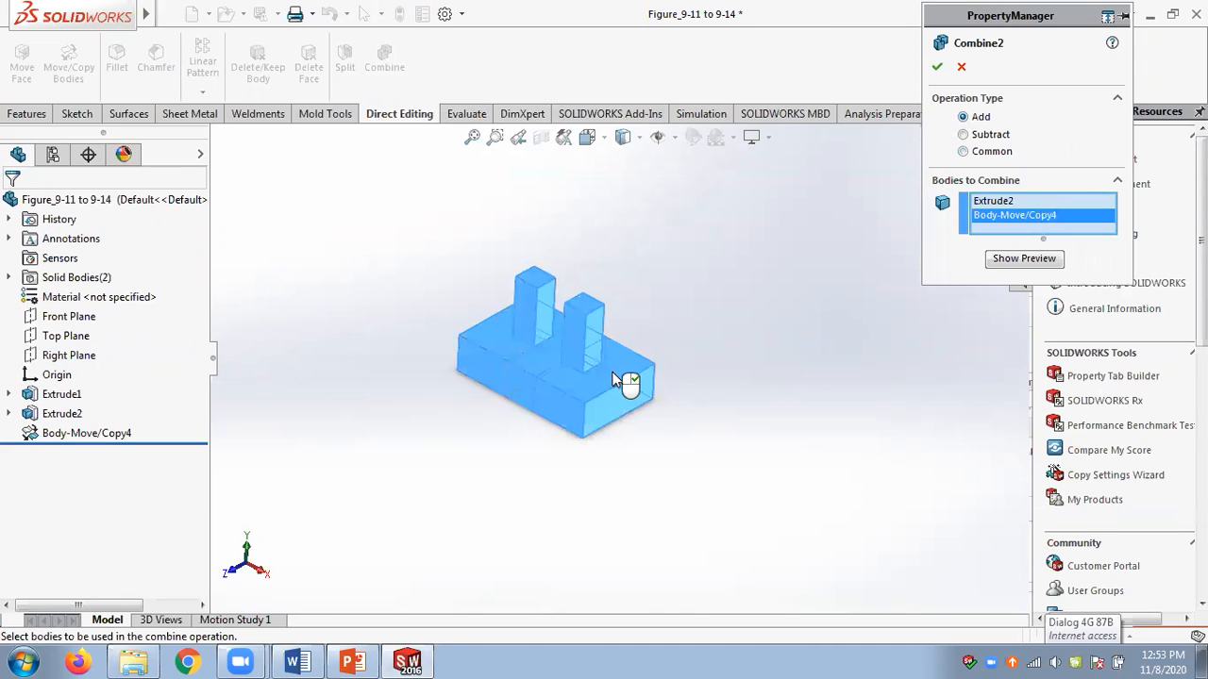
key("Return")
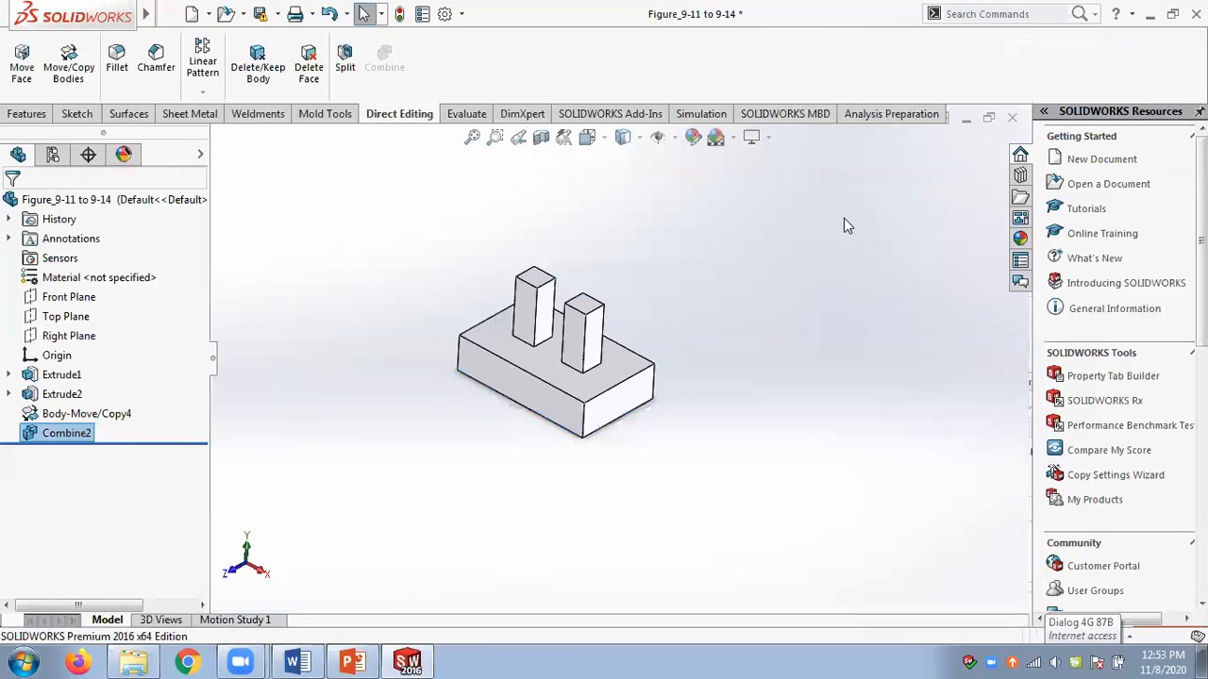
scroll(558, 373, "down", 3)
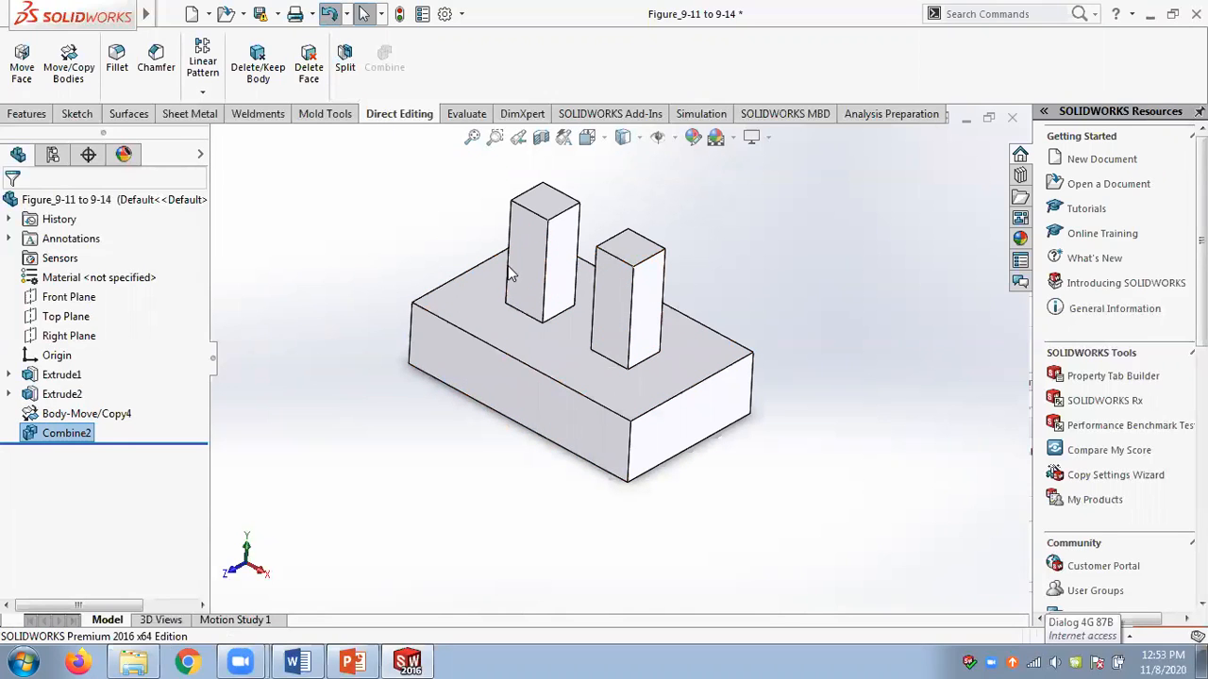
scroll(515, 361, "up", 3)
scroll(540, 366, "down", 3)
scroll(539, 366, "down", 1)
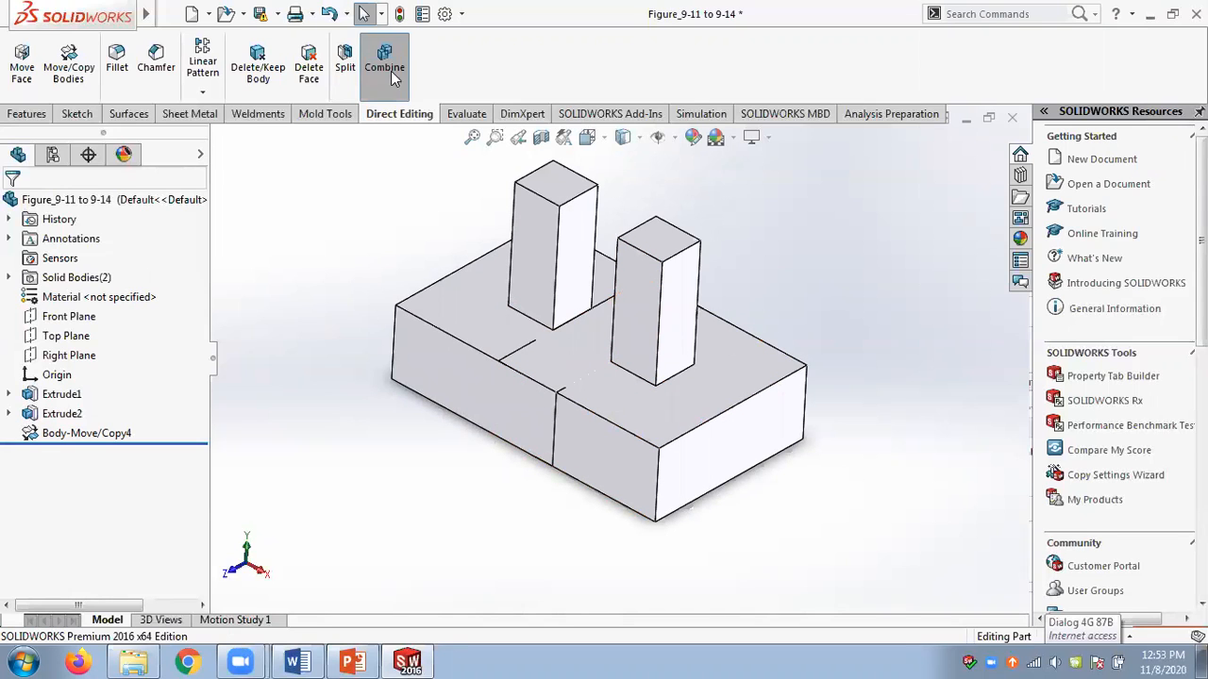
Add the Extrude2 body and its overlapping copy together again as one combined body.
left_click(391, 71)
left_click(534, 324)
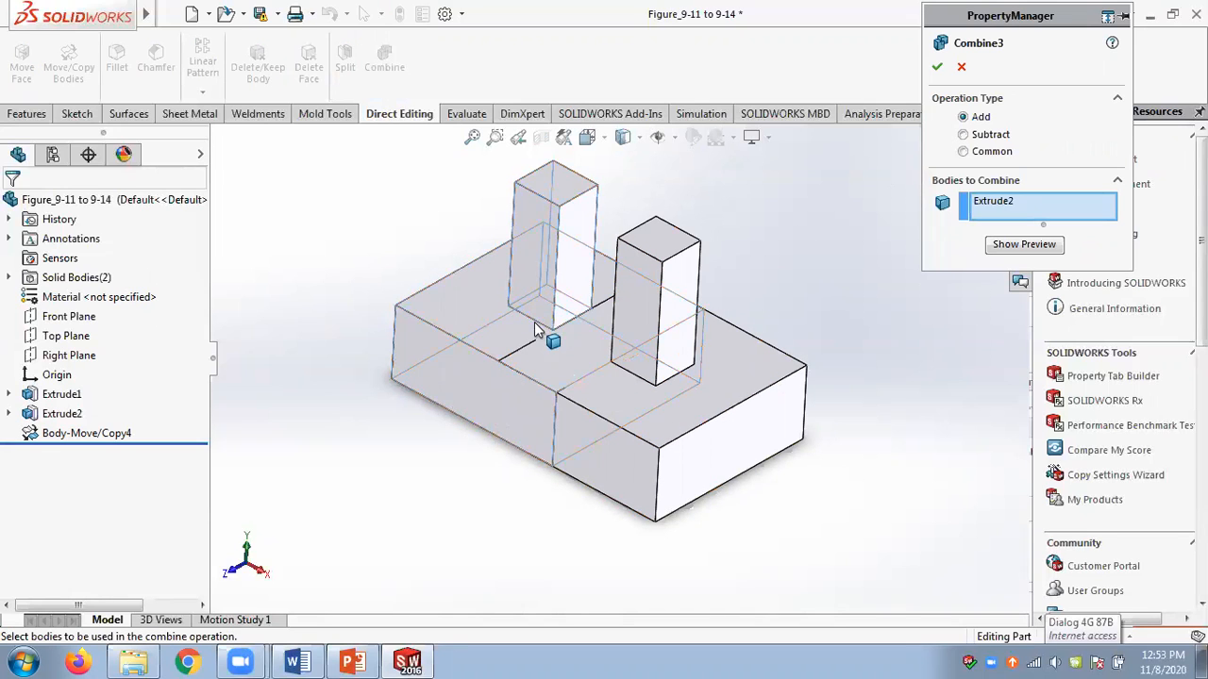
left_click(649, 409)
left_click(939, 69)
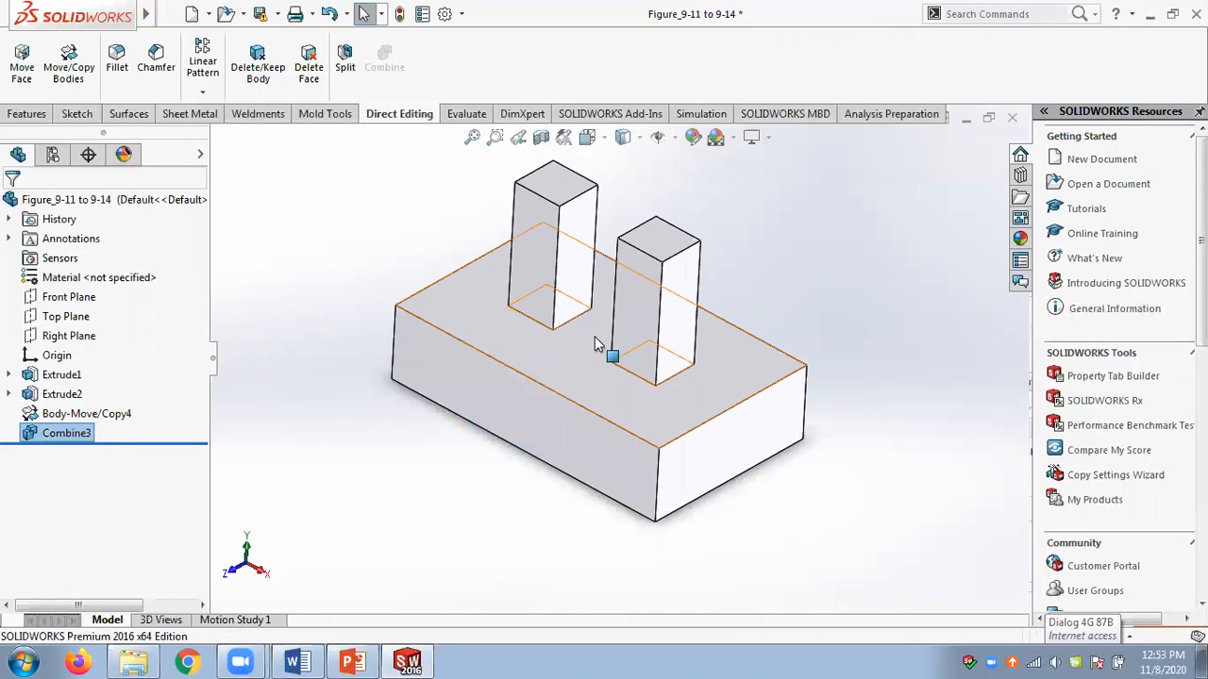
left_click(366, 187)
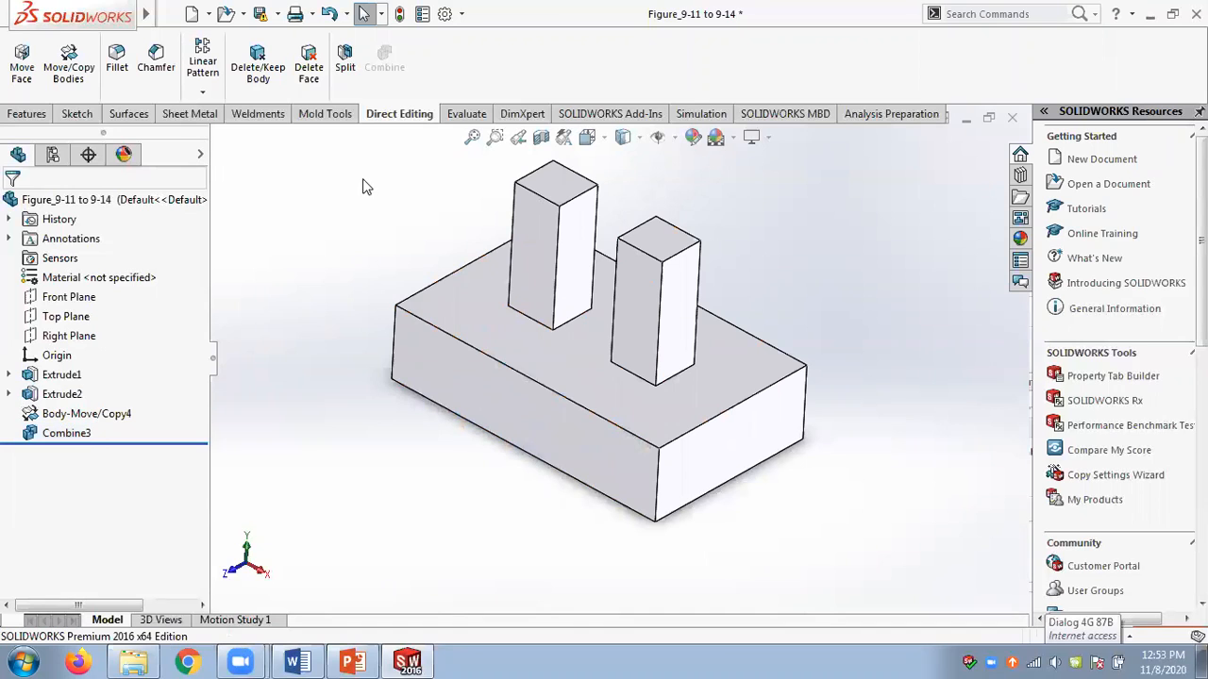
Edit the Combine3 feature to Subtract, with Extrude2 as the main body and Body-Move/Copy4 as the body to subtract.
right_click(68, 434)
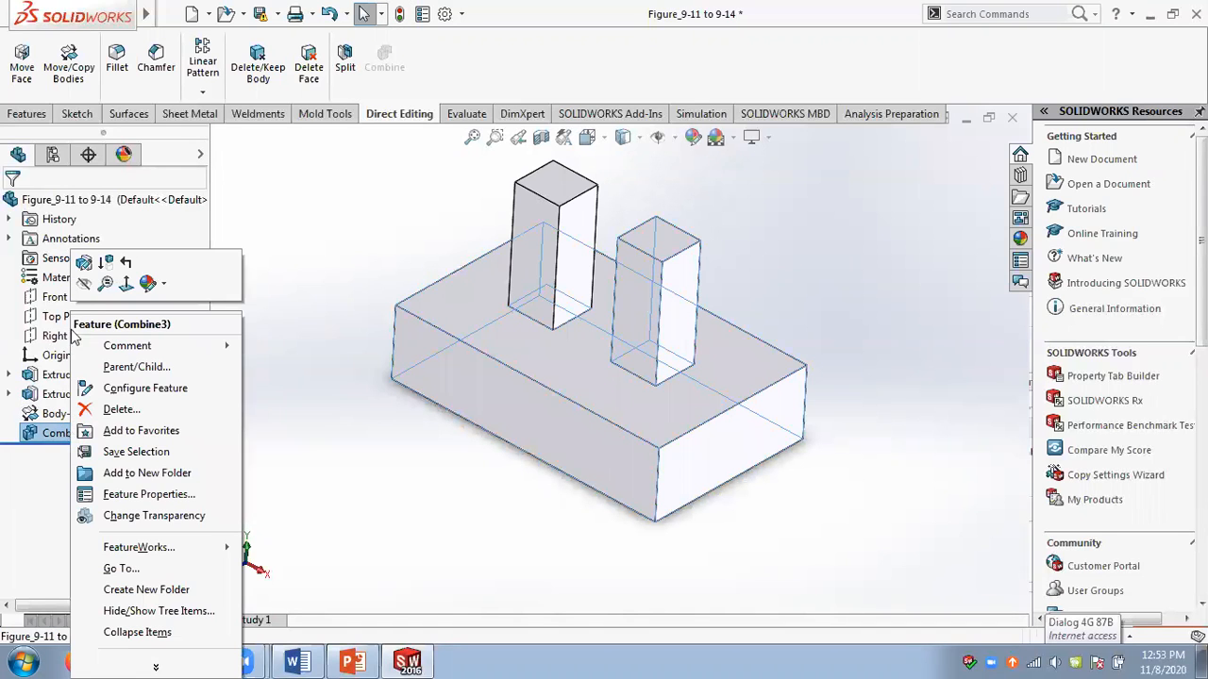
left_click(84, 263)
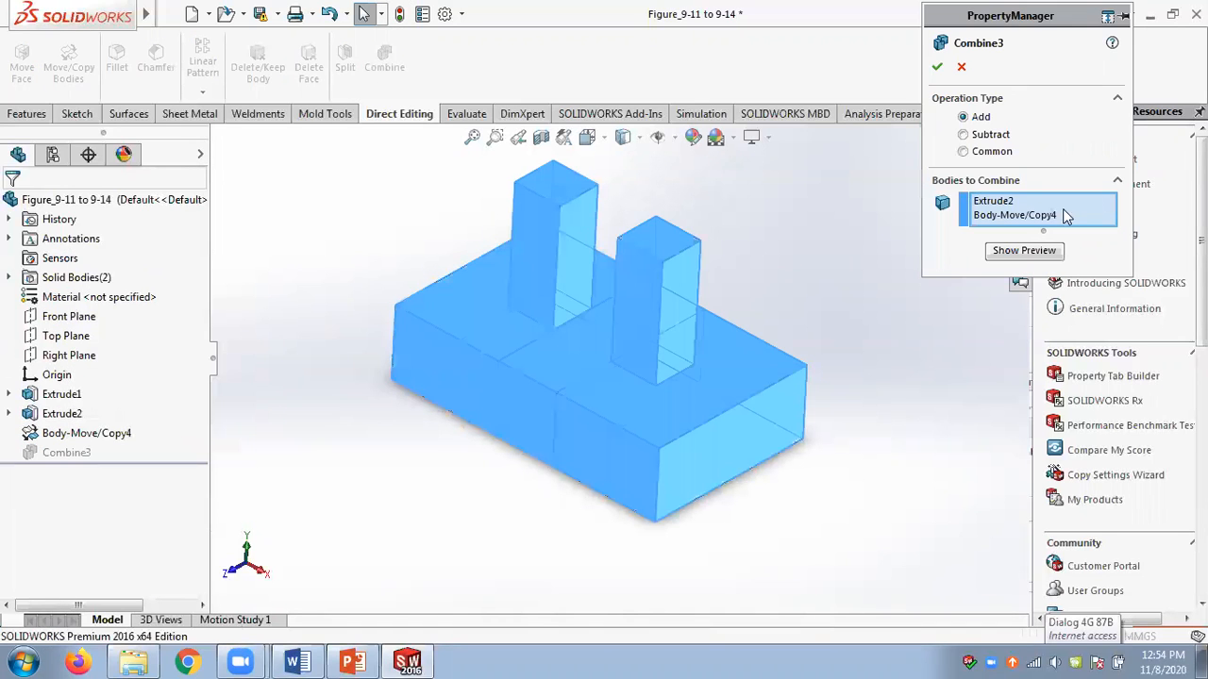
right_click(1071, 205)
left_click(1085, 210)
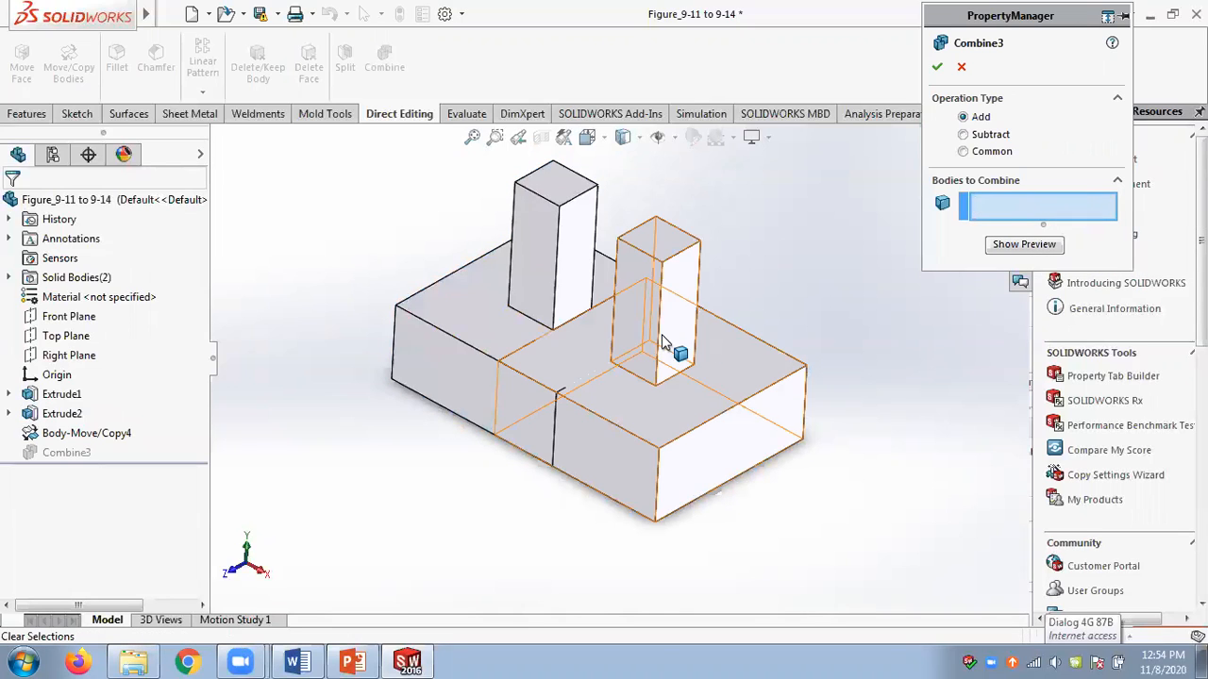
left_click(964, 135)
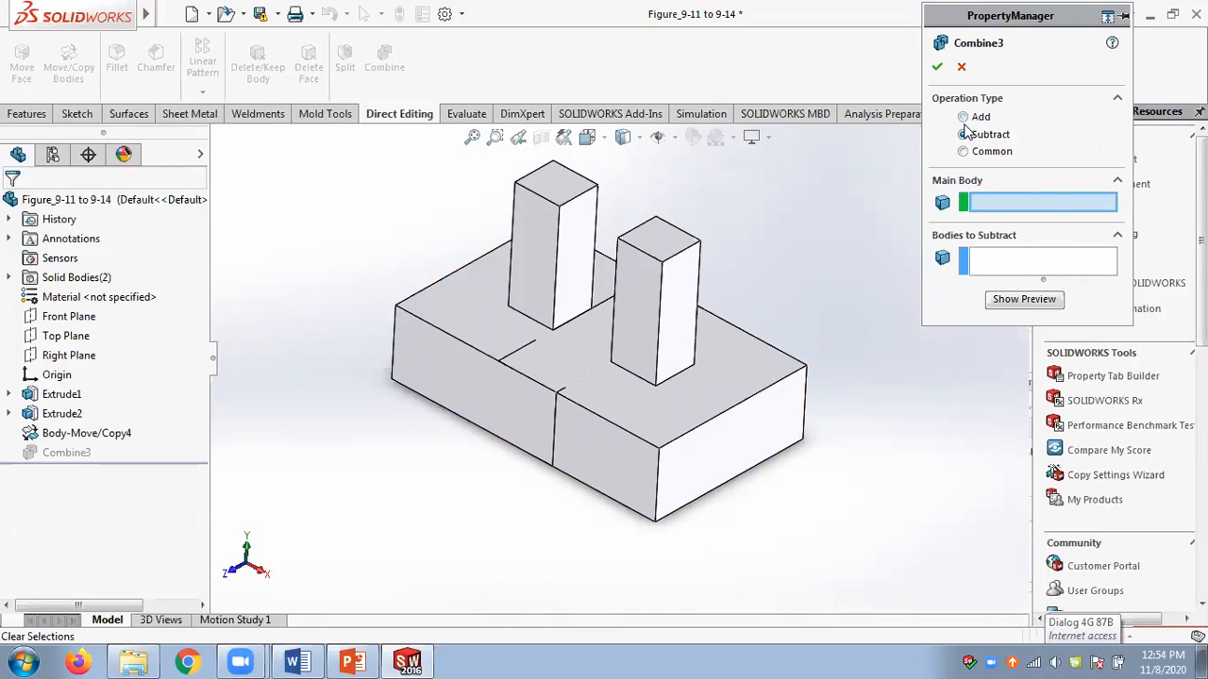
left_click(453, 300)
left_click(708, 399)
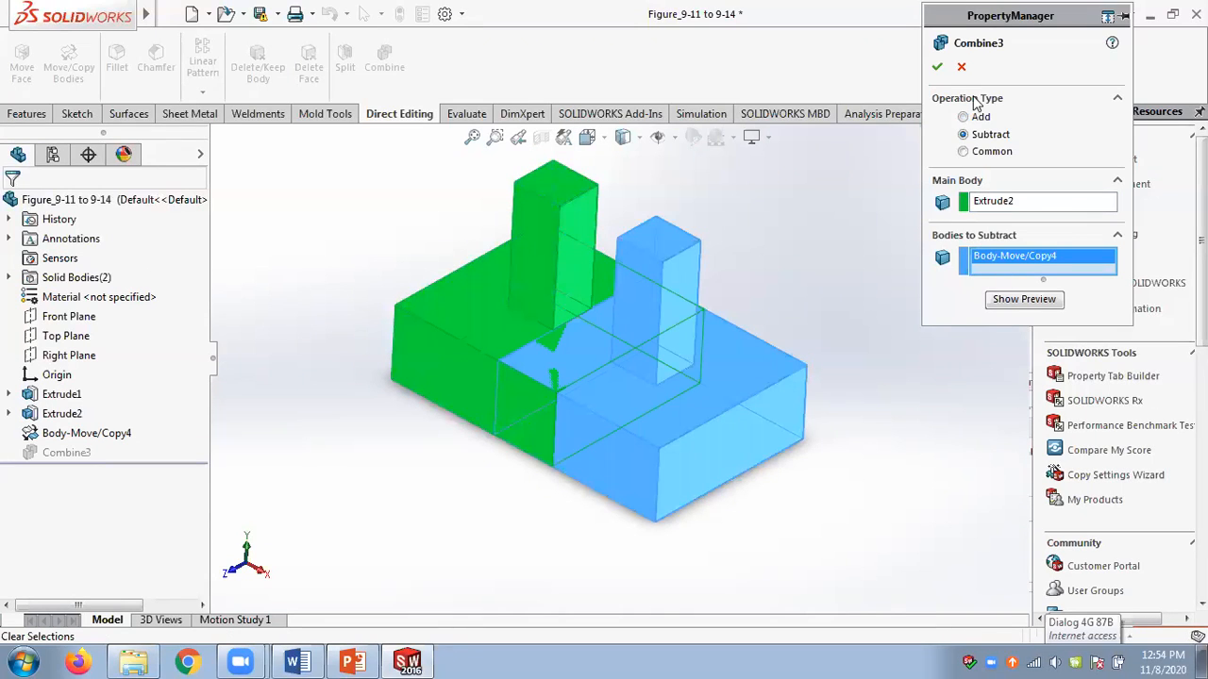
left_click(937, 66)
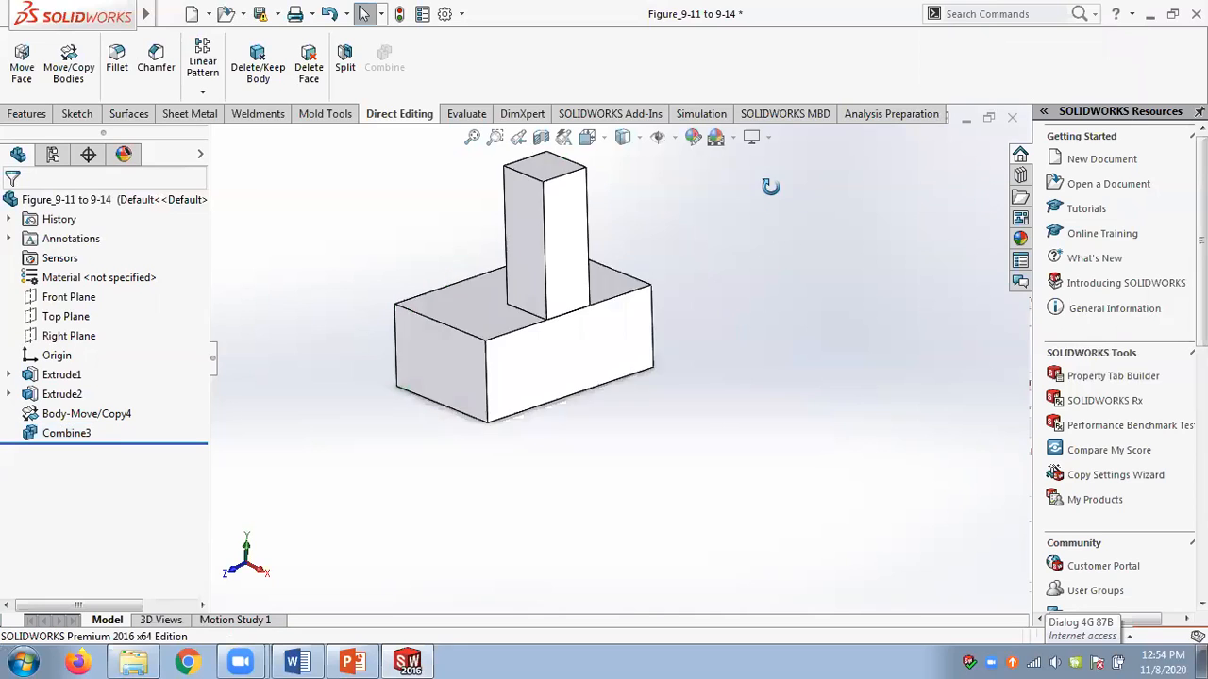
right_click(85, 434)
left_click(94, 271)
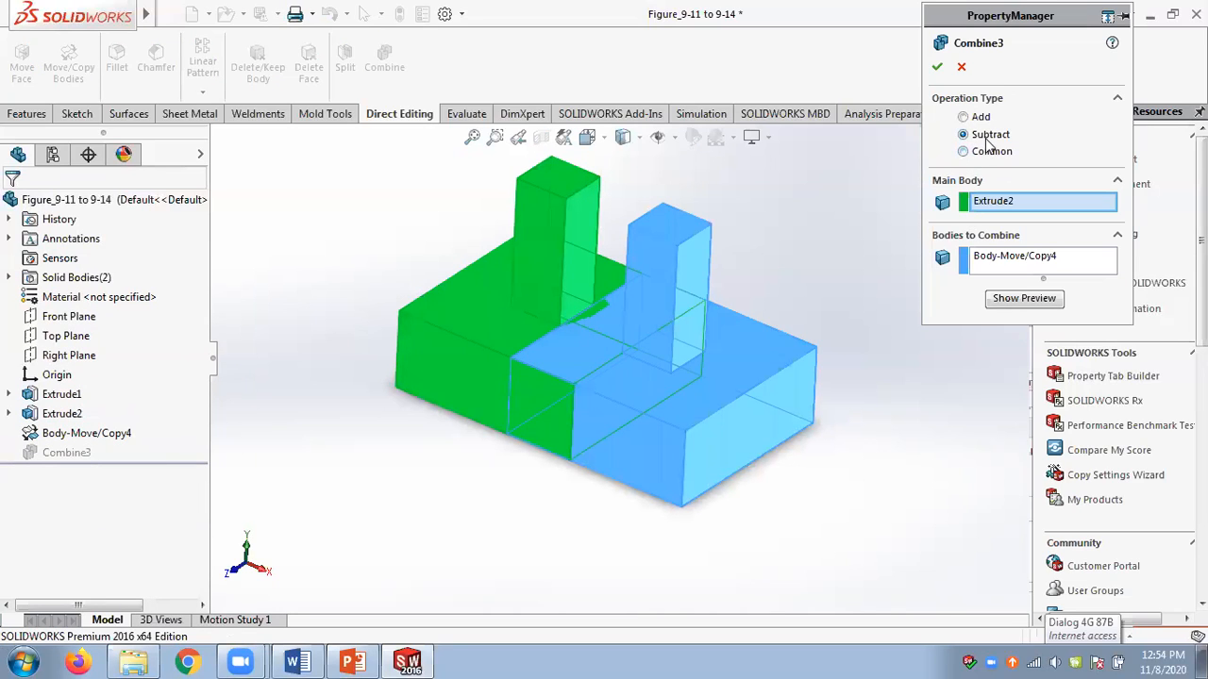
left_click(987, 158)
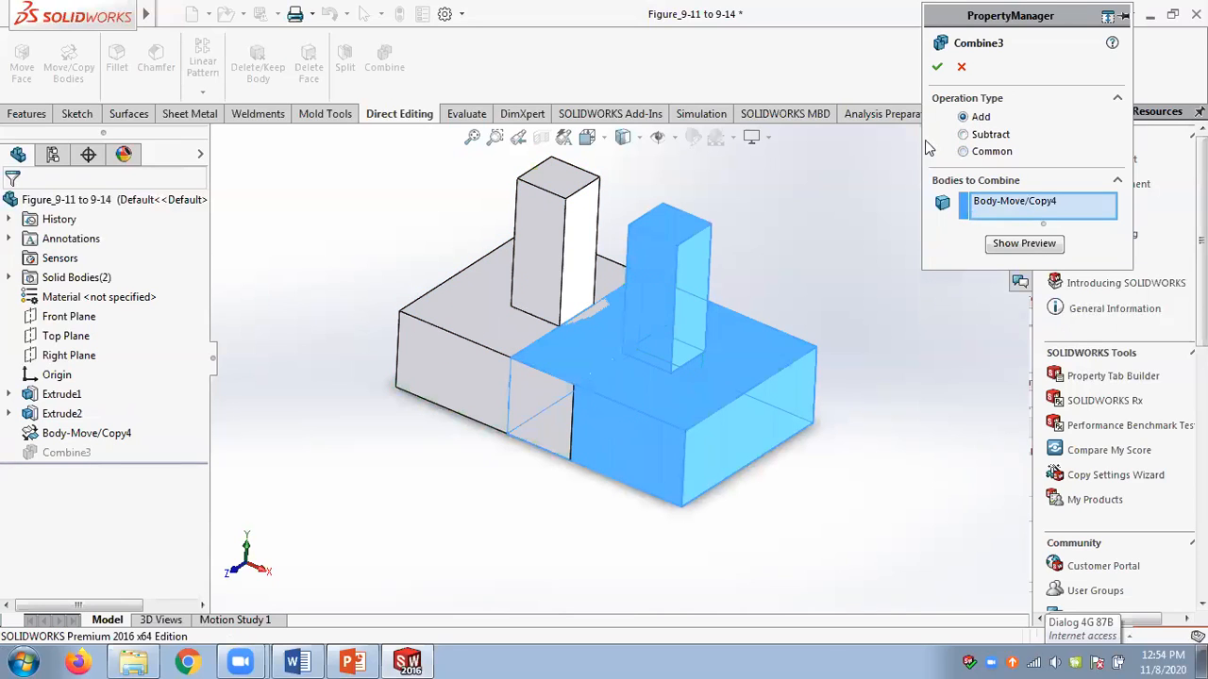
left_click(963, 67)
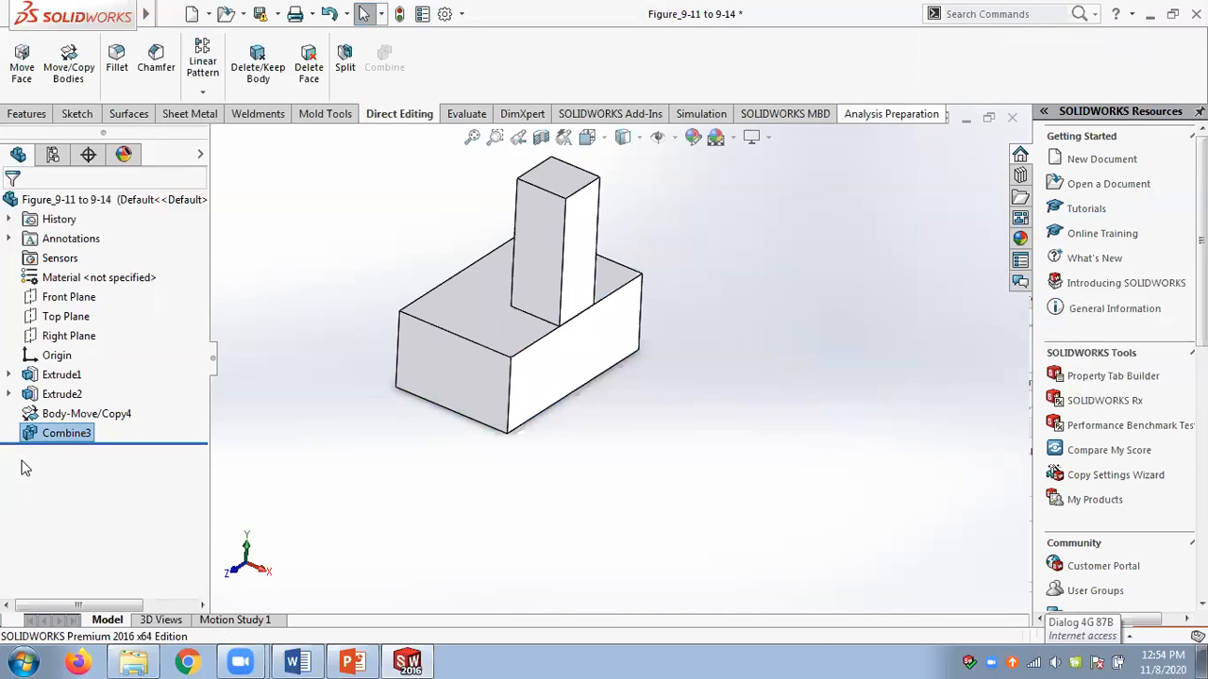
Delete the Combine3 feature from the part and confirm the deletion.
right_click(83, 439)
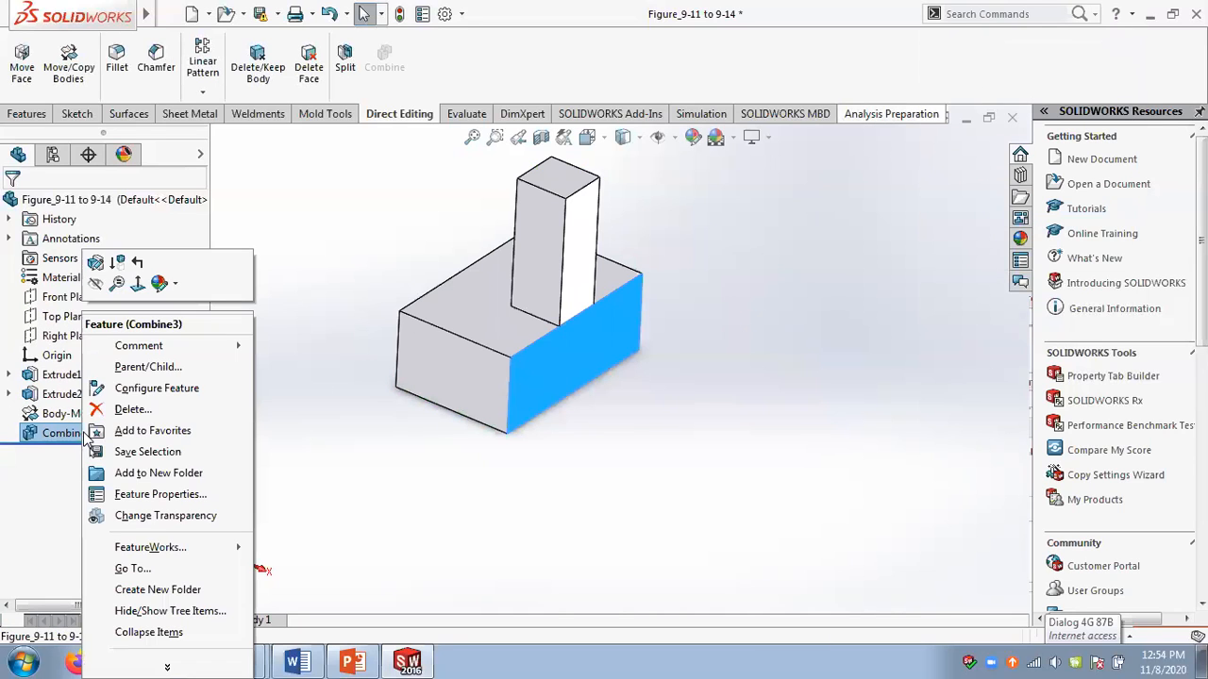
left_click(123, 410)
left_click(562, 242)
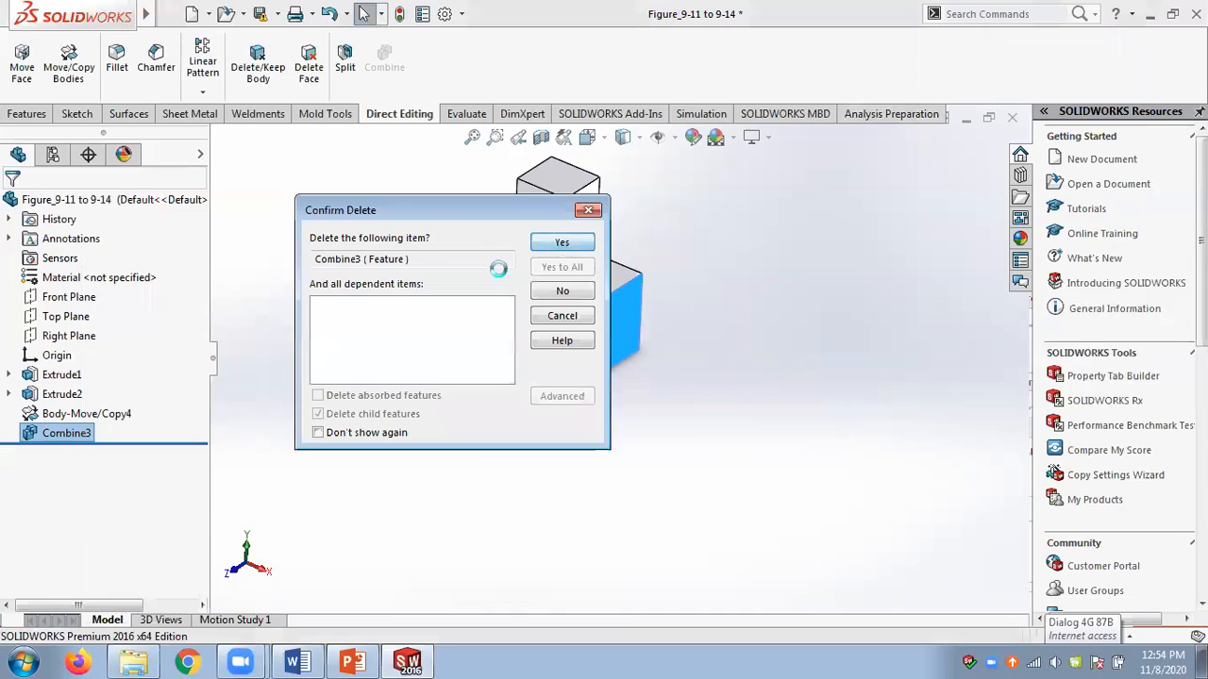
Edit the Body-Move/Copy4 feature so the copied body is translated about 117.71 mm along X, clear of the original.
right_click(92, 434)
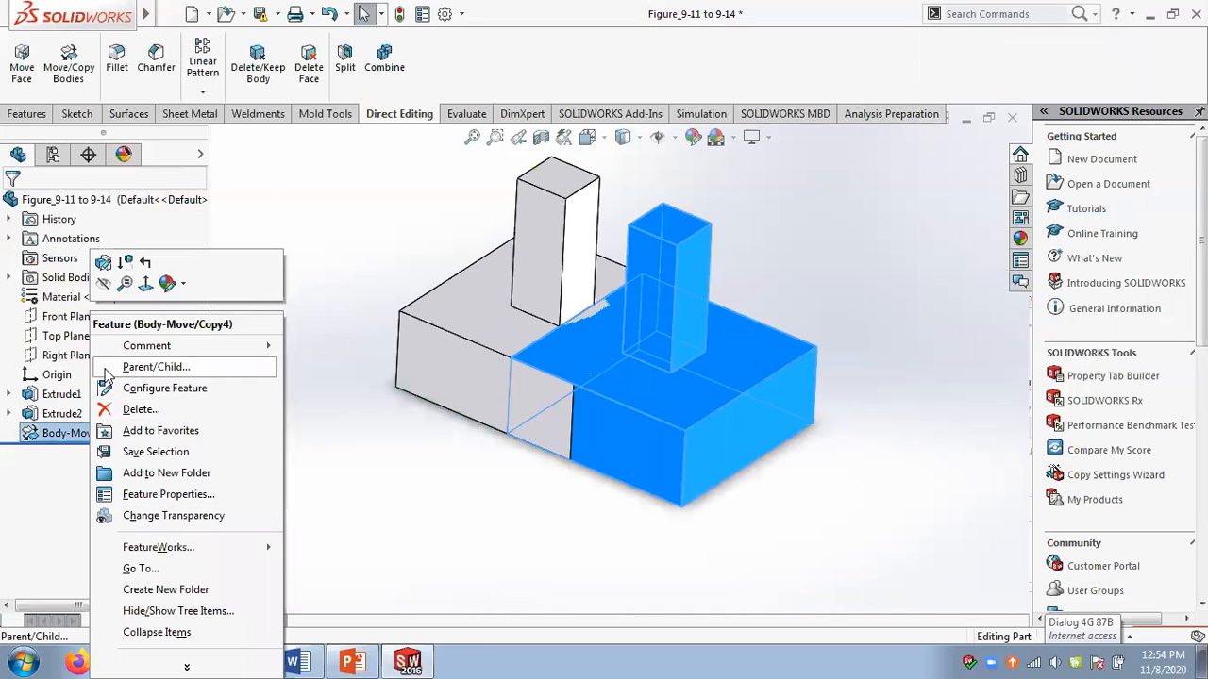
left_click(99, 258)
left_click_drag(727, 377, 887, 420)
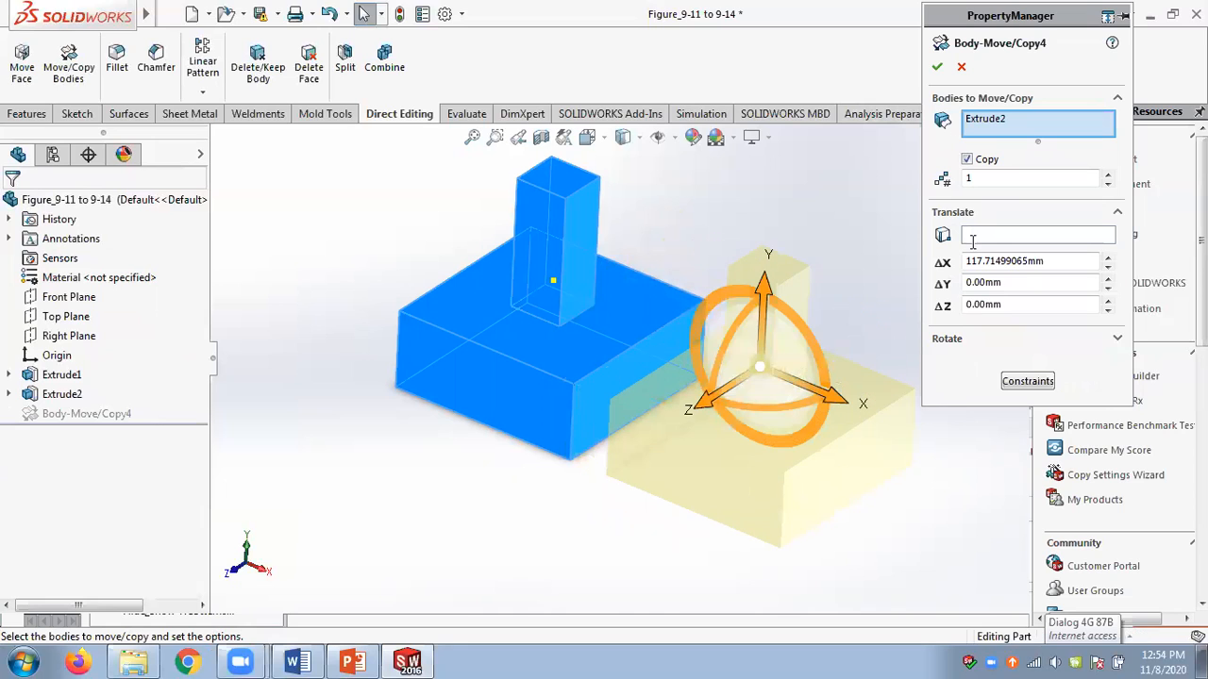
left_click(937, 66)
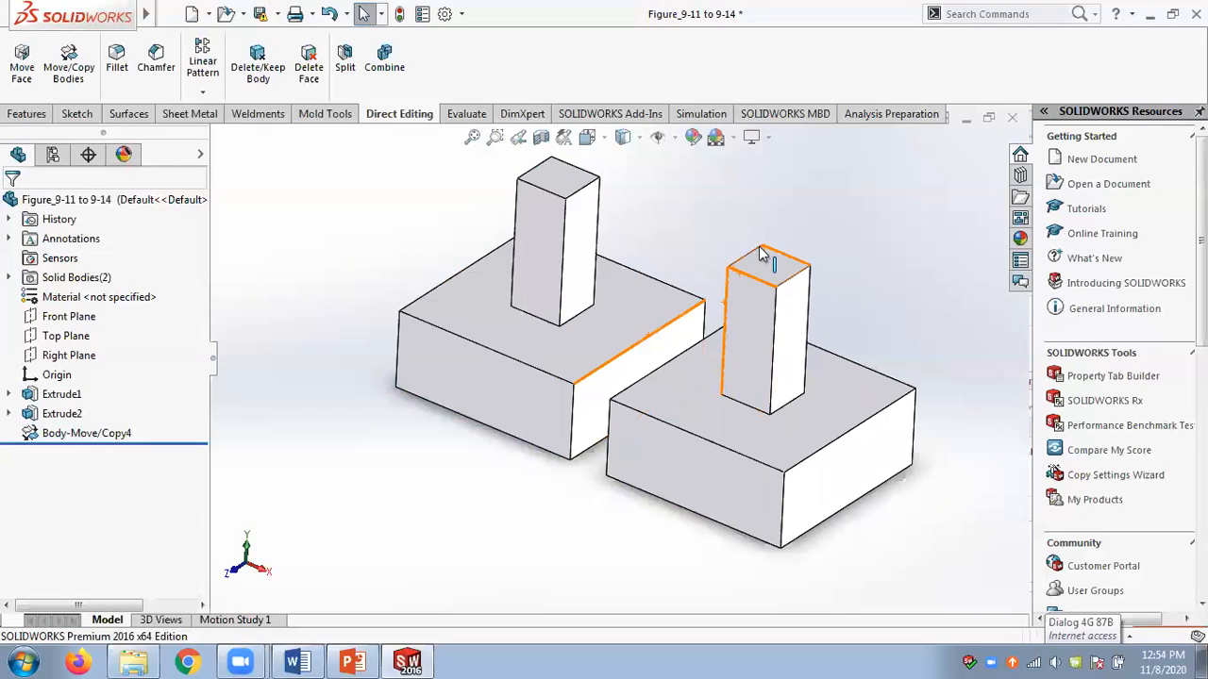
Try to combine the separated Extrude2 and Body-Move/Copy4 bodies using the Add operation.
scroll(760, 254, "up", 1)
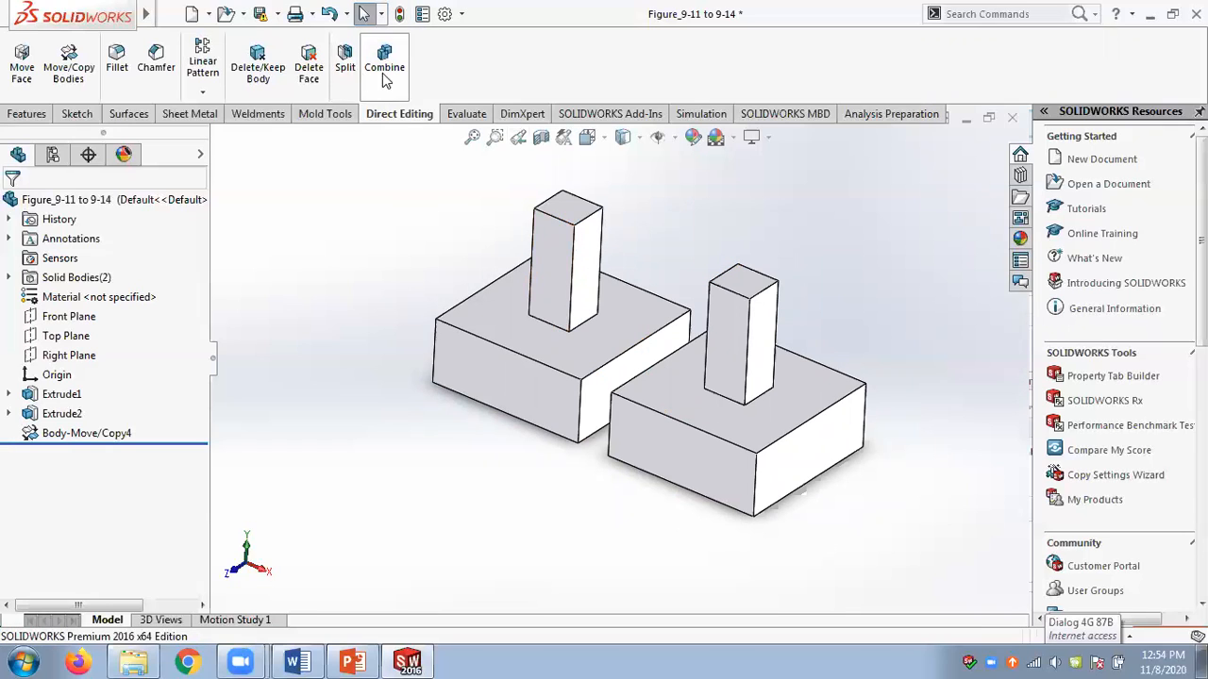
left_click(395, 55)
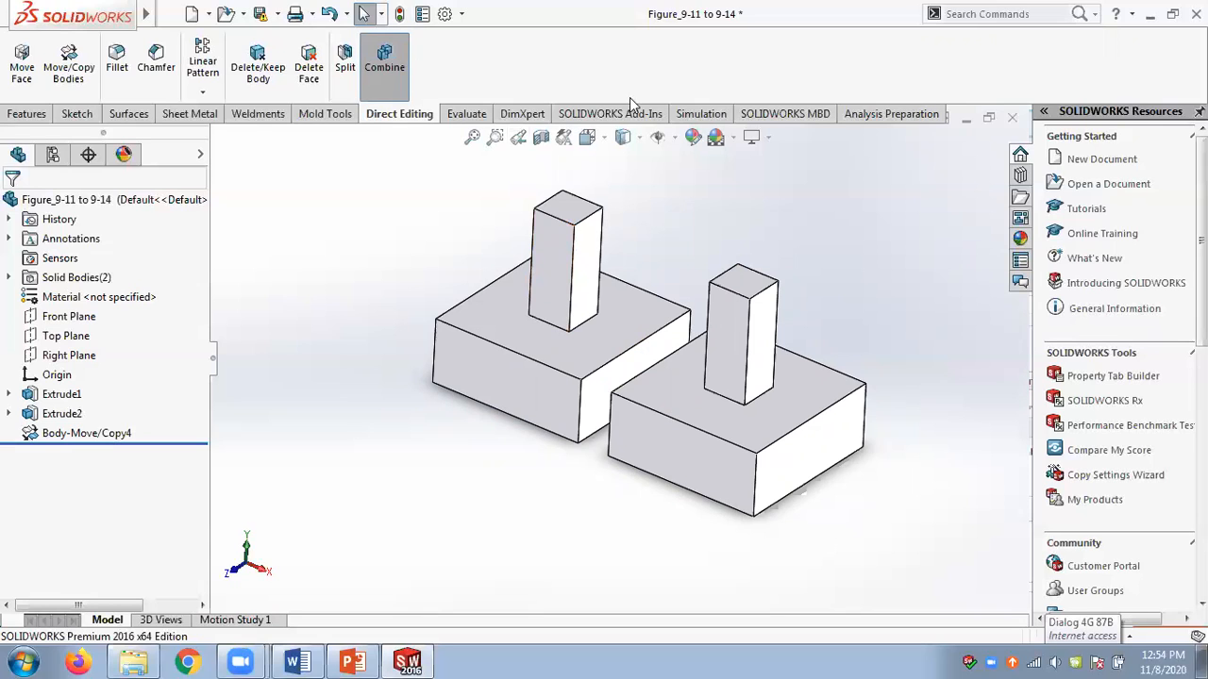
left_click(630, 314)
left_click(689, 410)
left_click(1009, 262)
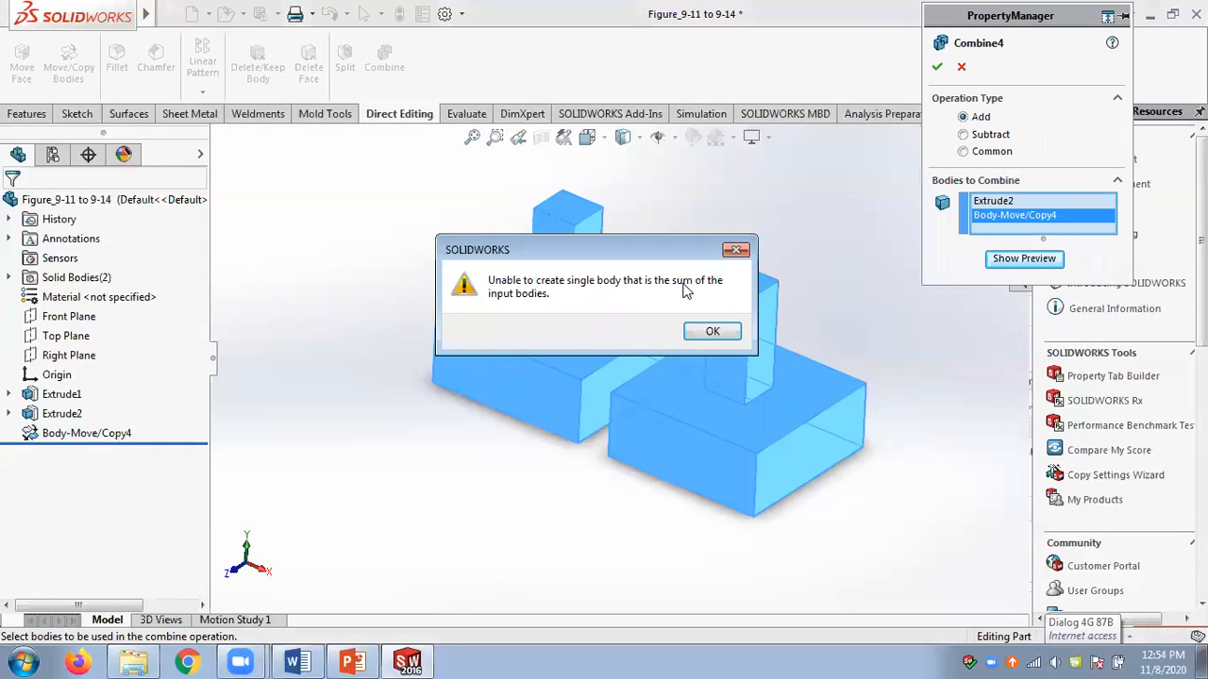
left_click(716, 330)
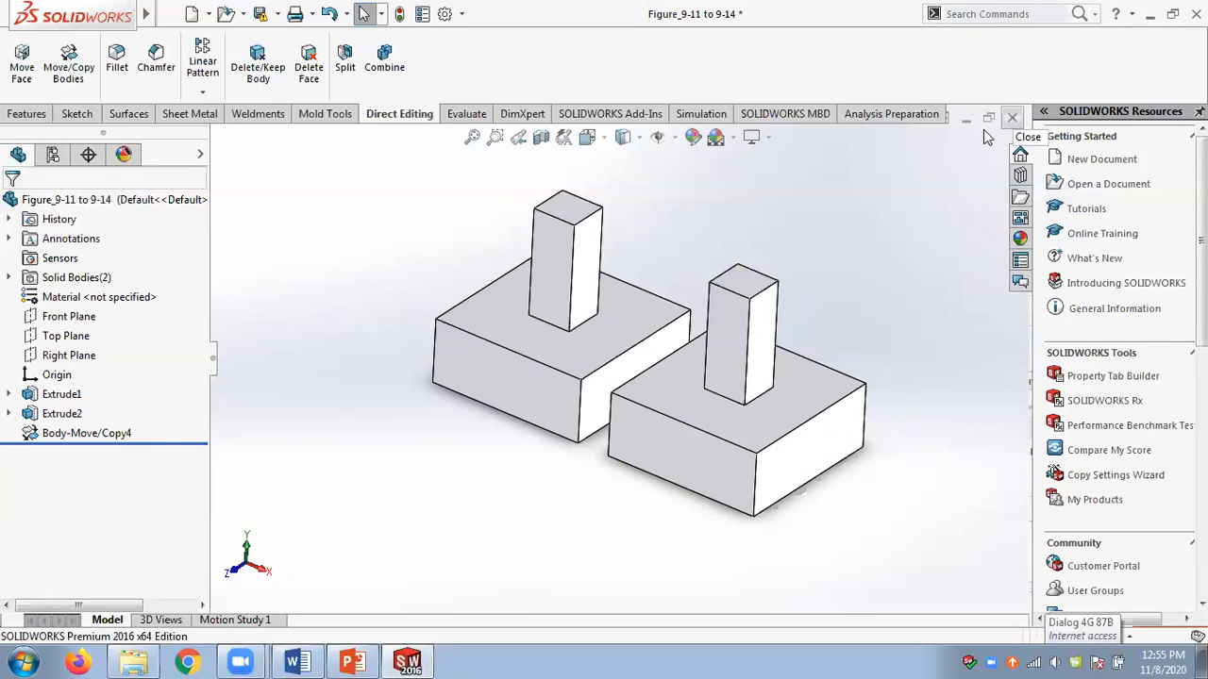
Delete the Body-Move/Copy4 feature from the part.
right_click(112, 435)
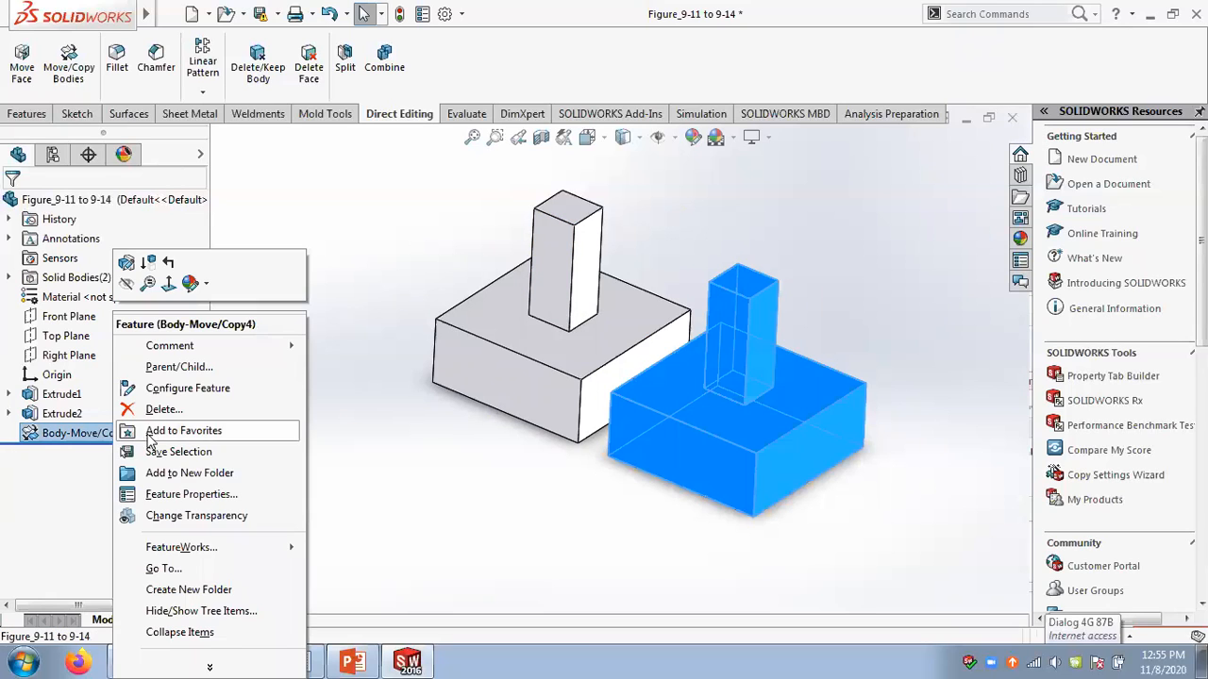
left_click(163, 409)
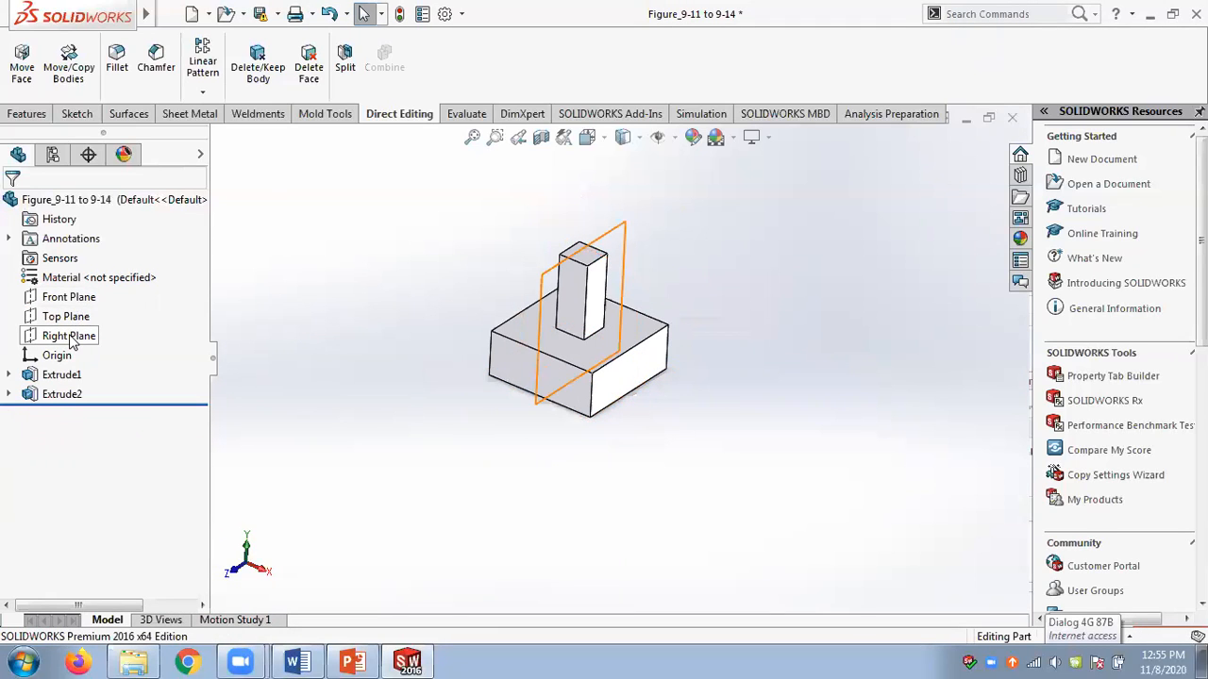
left_click(72, 341)
left_click(28, 114)
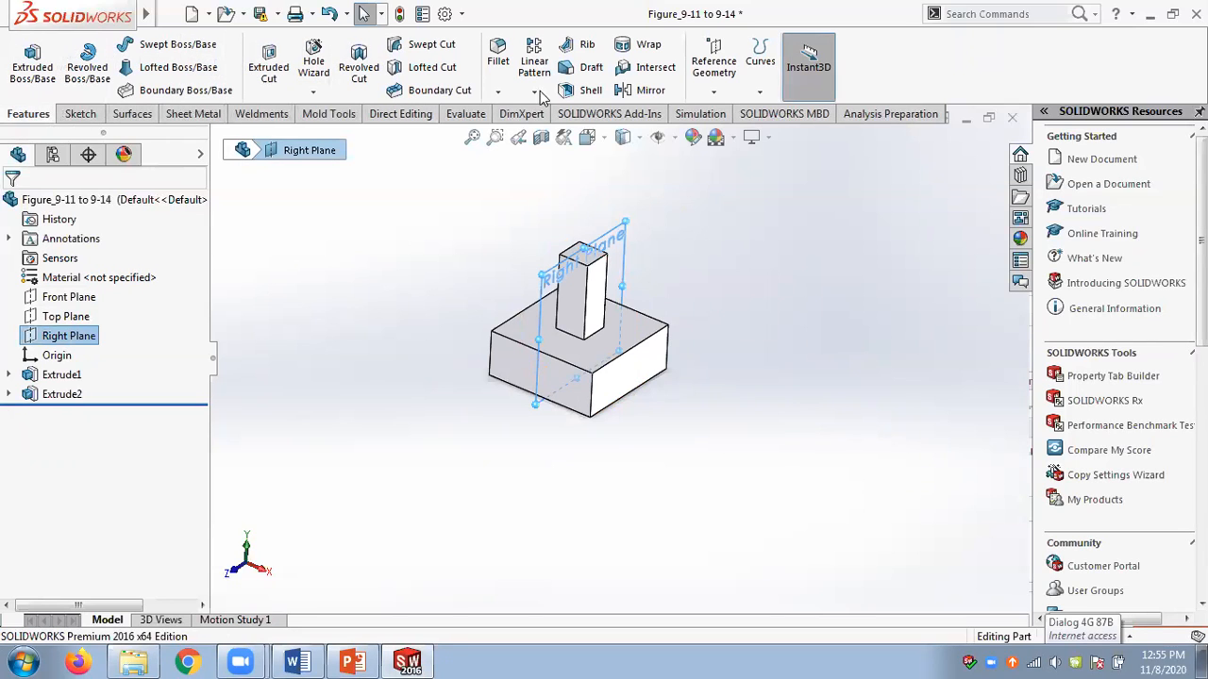
left_click(769, 335)
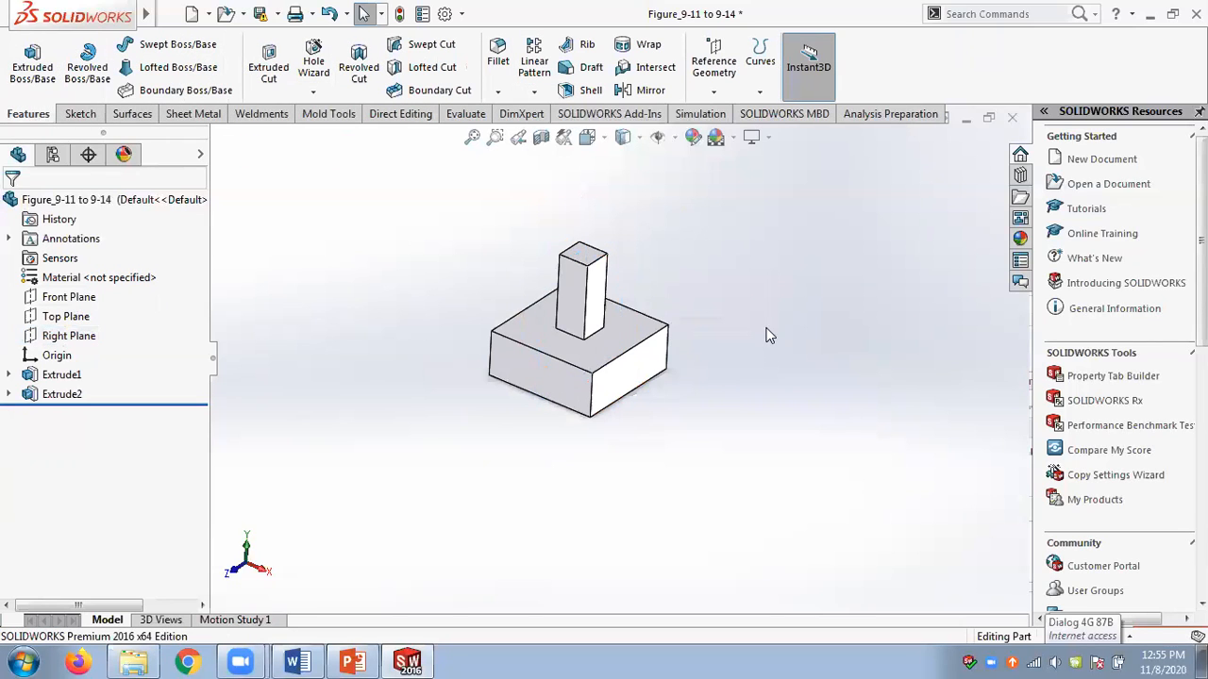
Sketch a small corner rectangle on the front-right side face of the base block.
scroll(651, 396, "down", 3)
left_click(598, 373)
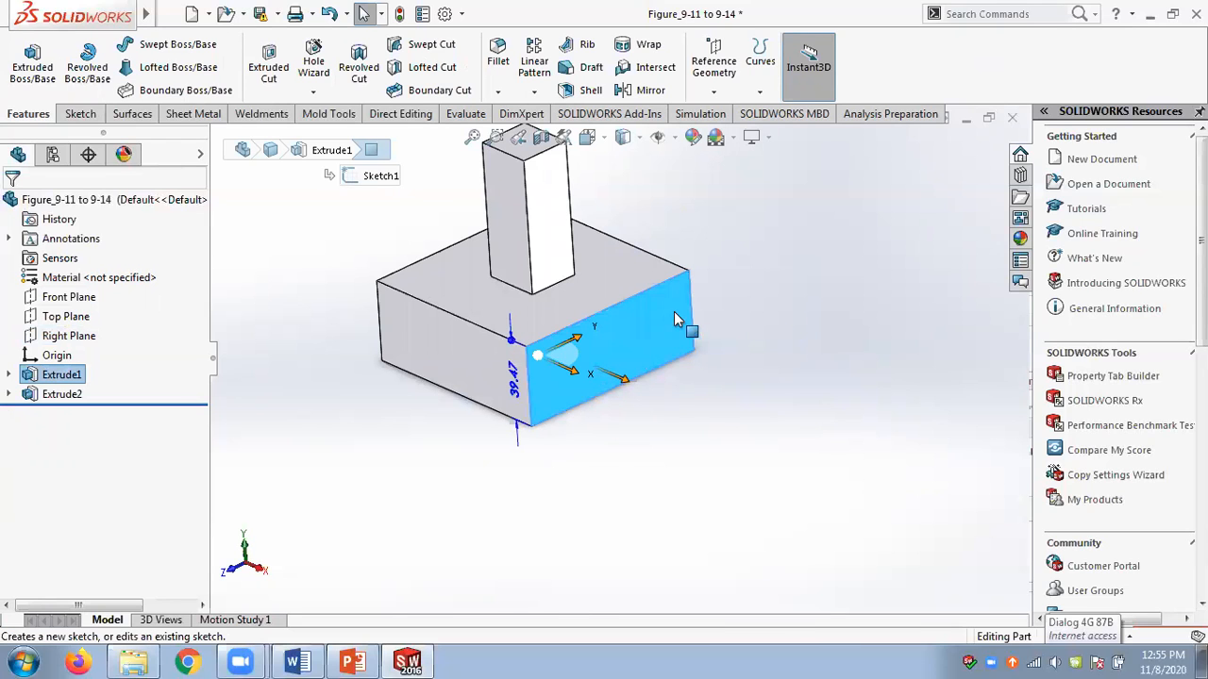
left_click(675, 319)
left_click(119, 69)
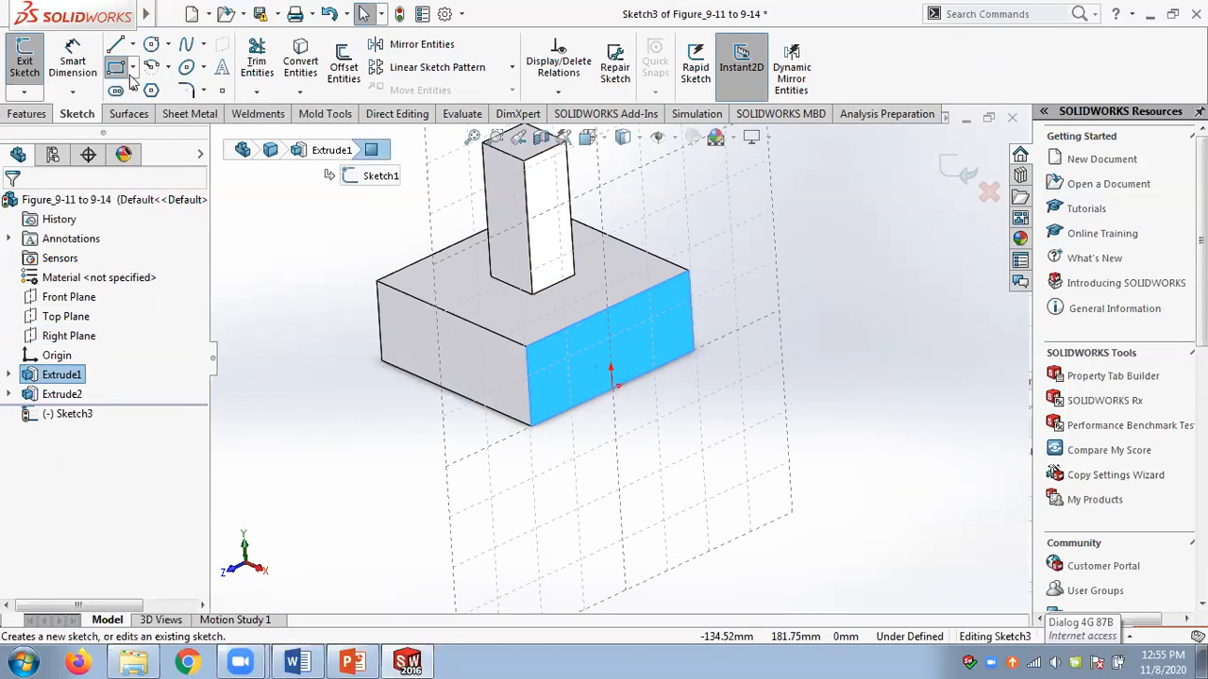
left_click(563, 349)
left_click(611, 373)
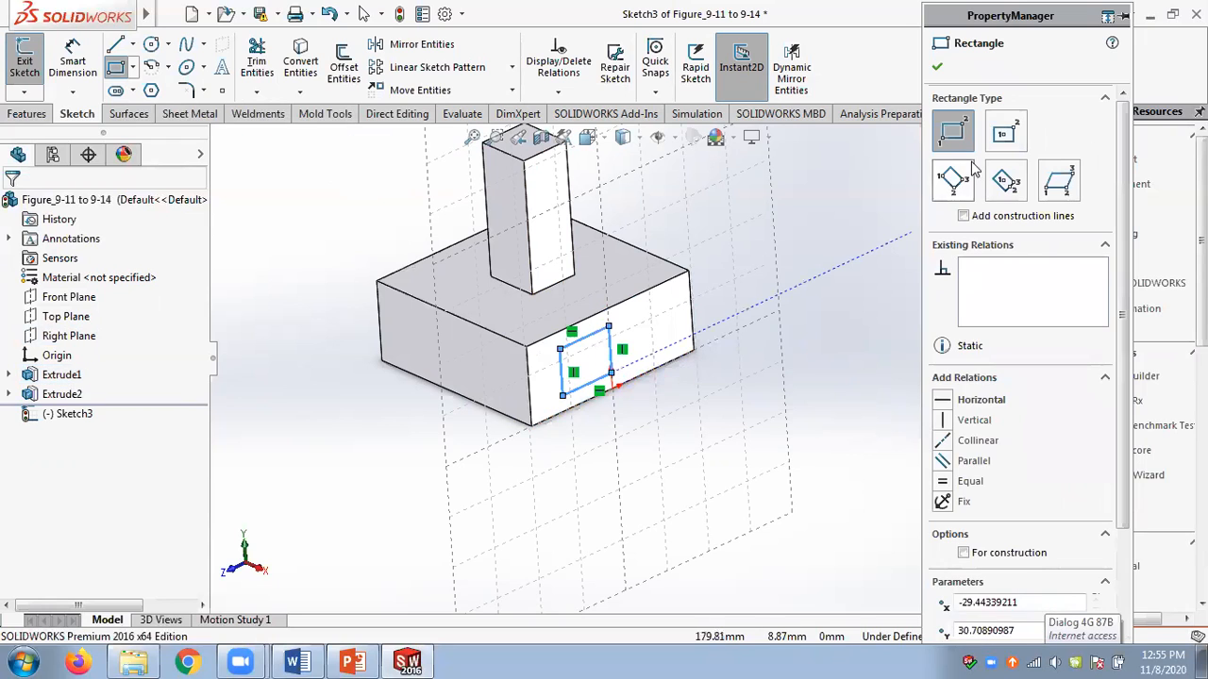
left_click(937, 66)
Extrude the rectangle 30 mm blind in the reversed direction, into the base block, as a separate body with Merge result off.
left_click(26, 114)
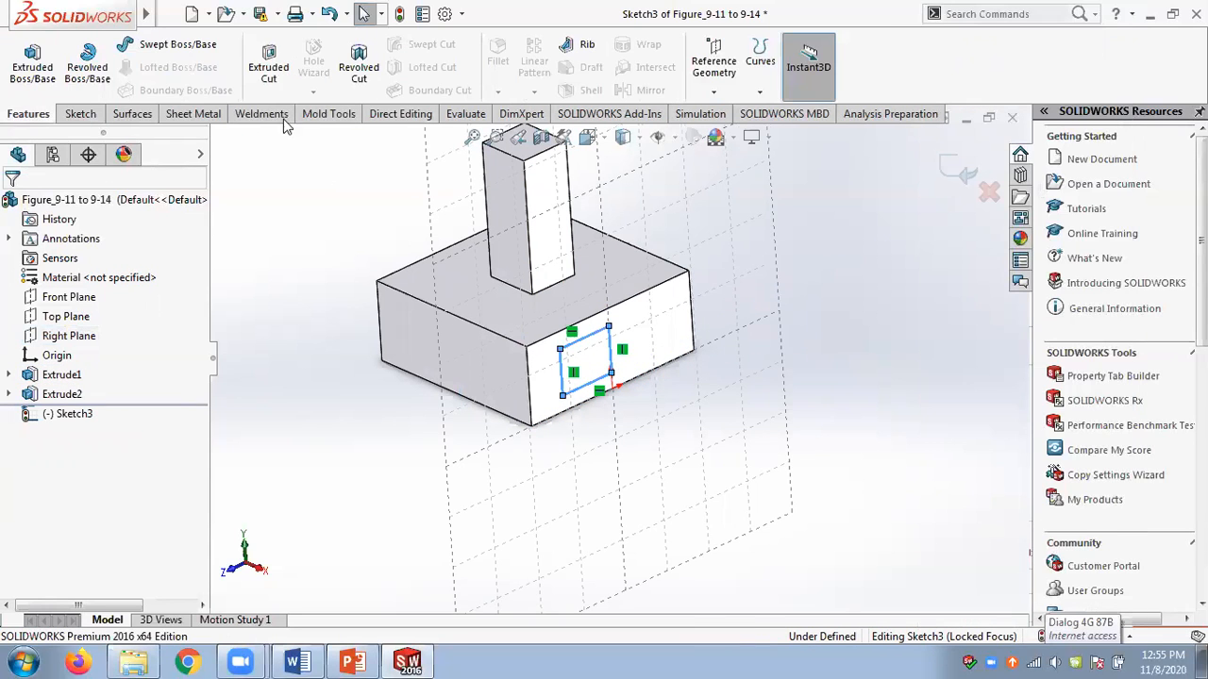
left_click(32, 64)
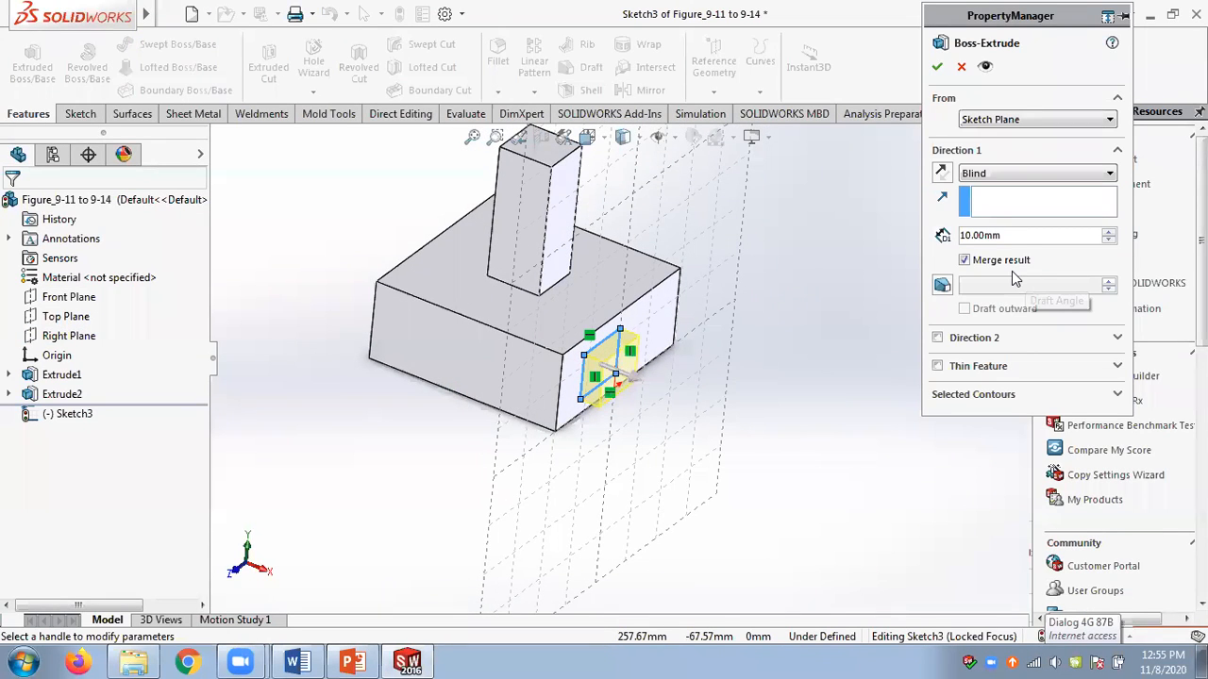
left_click(1109, 231)
left_click(1109, 231)
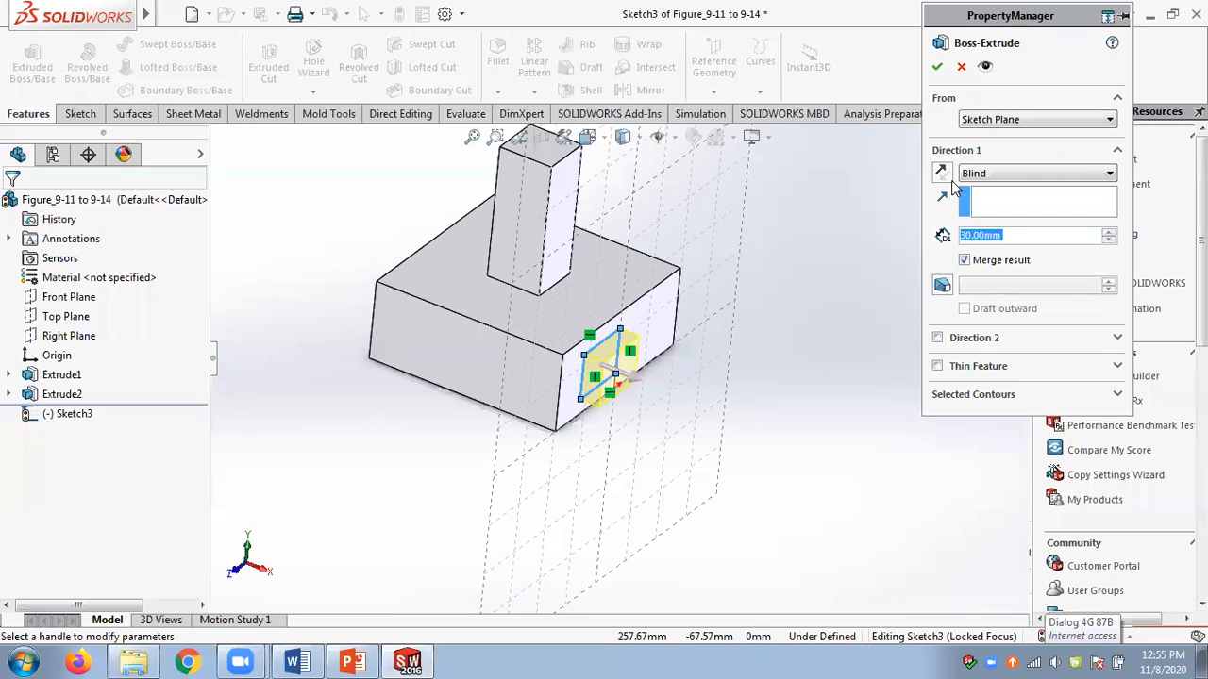
left_click(943, 172)
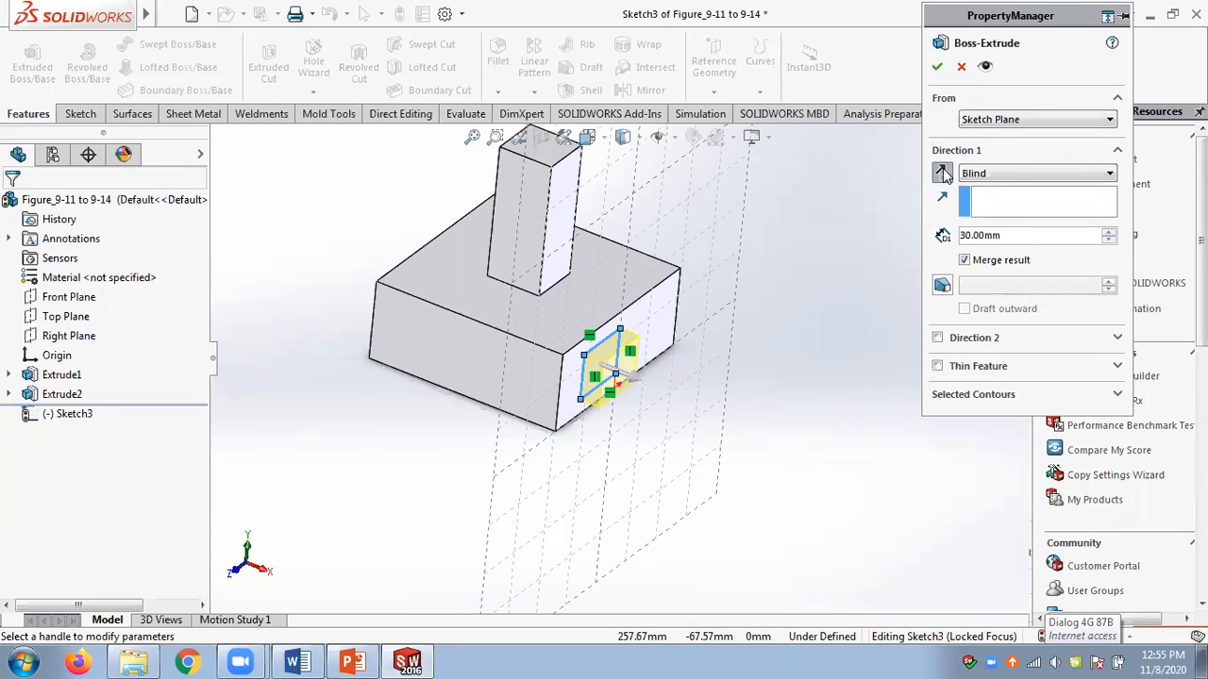
left_click(963, 263)
left_click(937, 66)
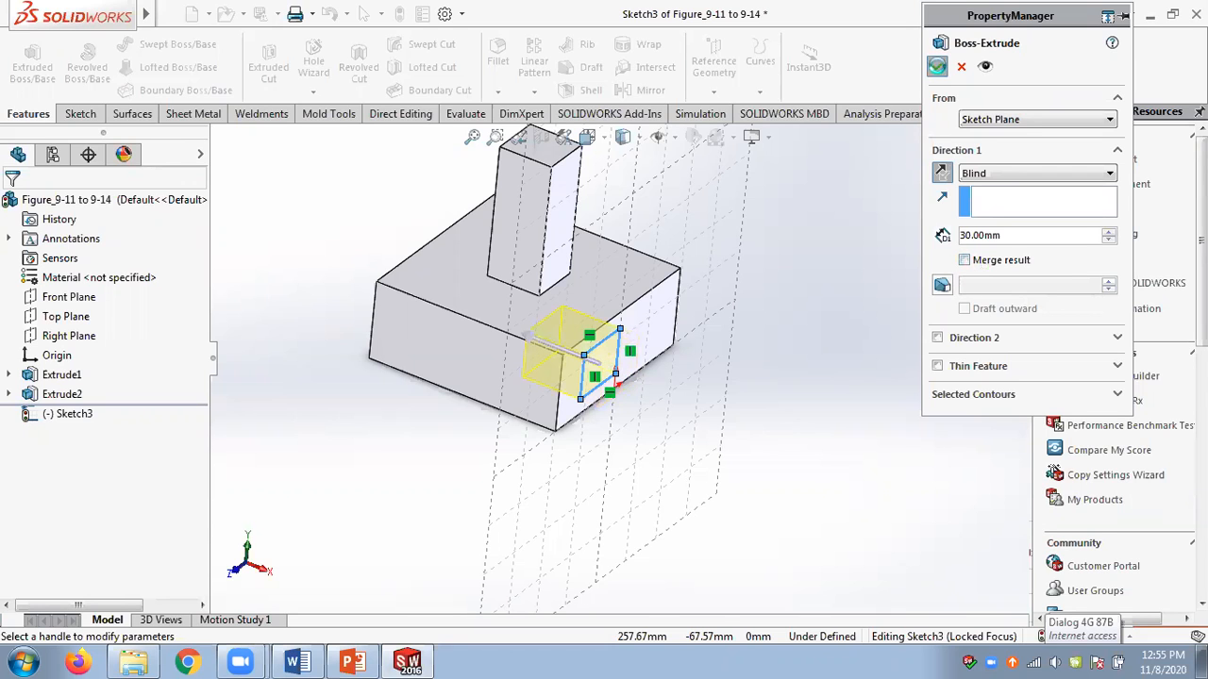
left_click(768, 446)
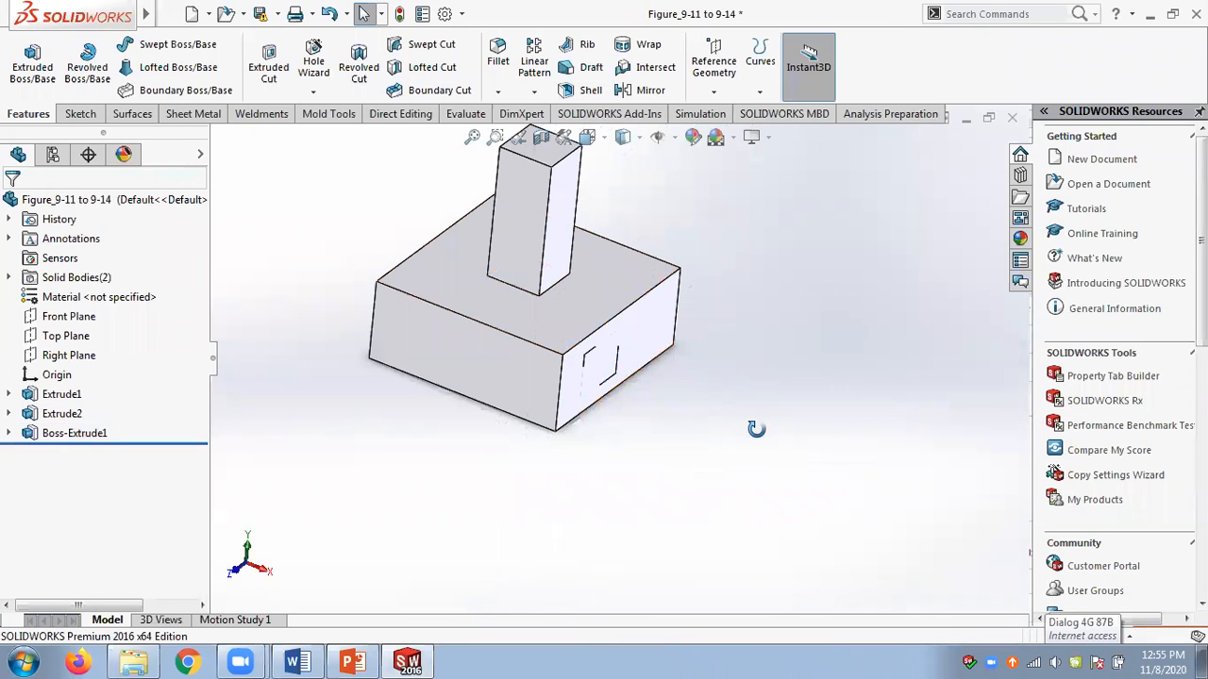
middle_click_drag(757, 429, 706, 439)
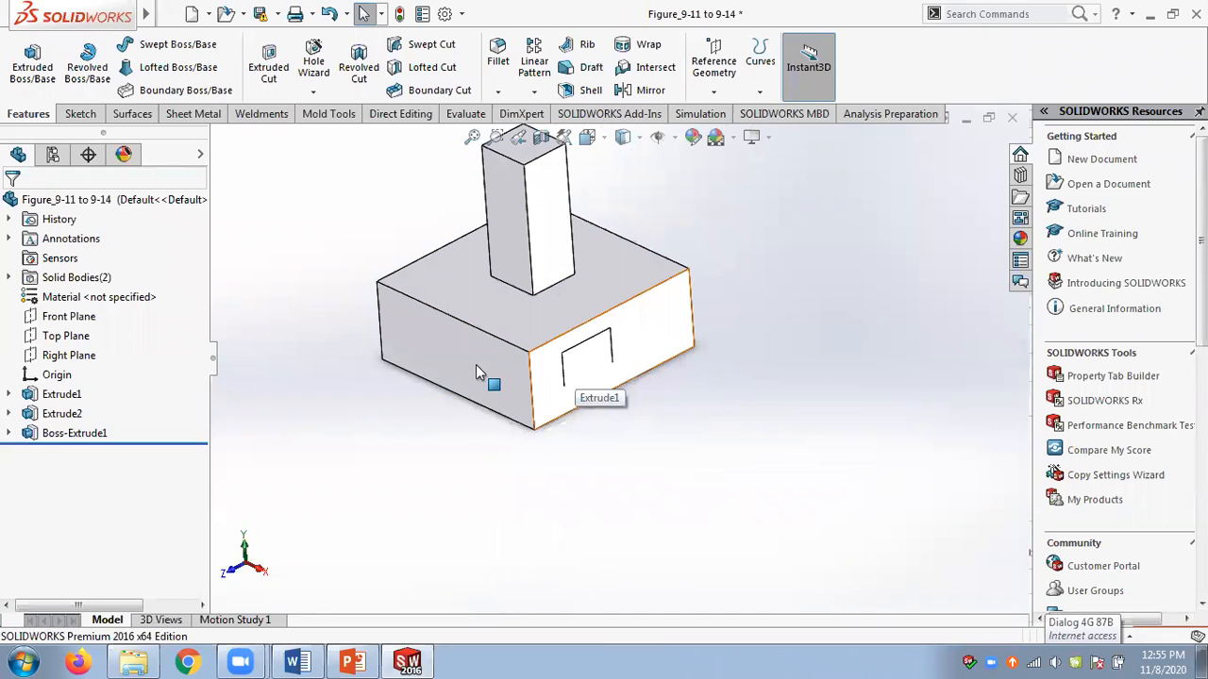
Open the Boss-Extrude1 definition to review its direction and merge settings, and accept it as is.
right_click(87, 433)
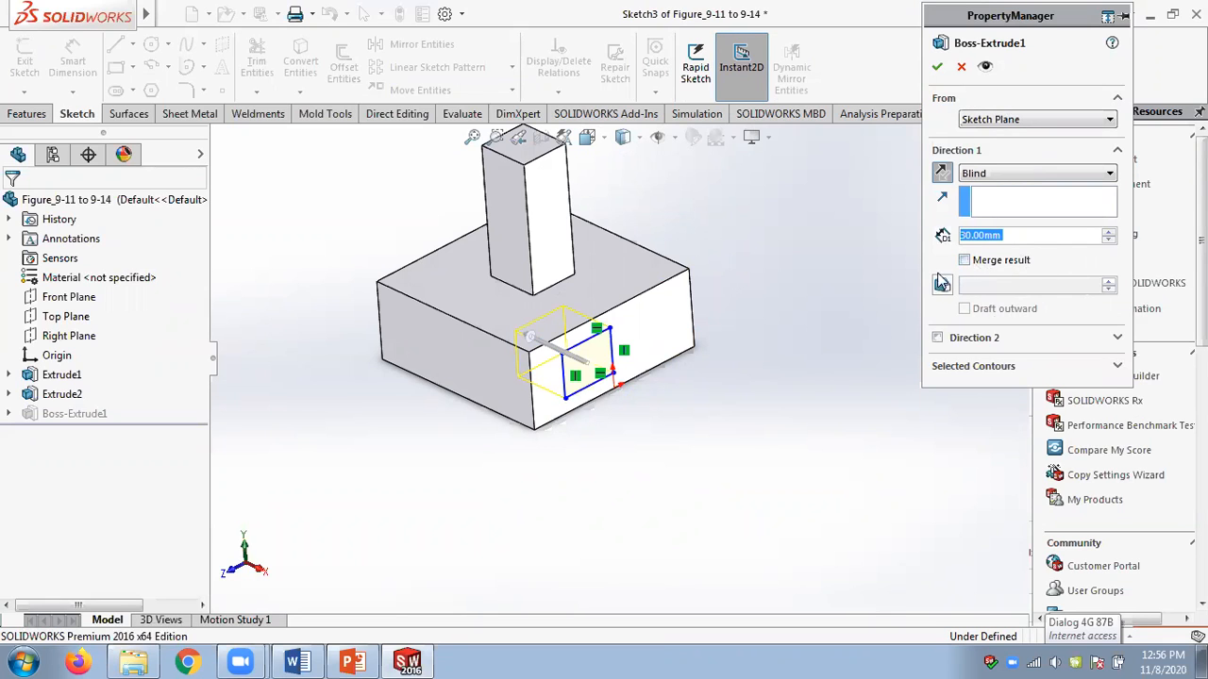
left_click(937, 66)
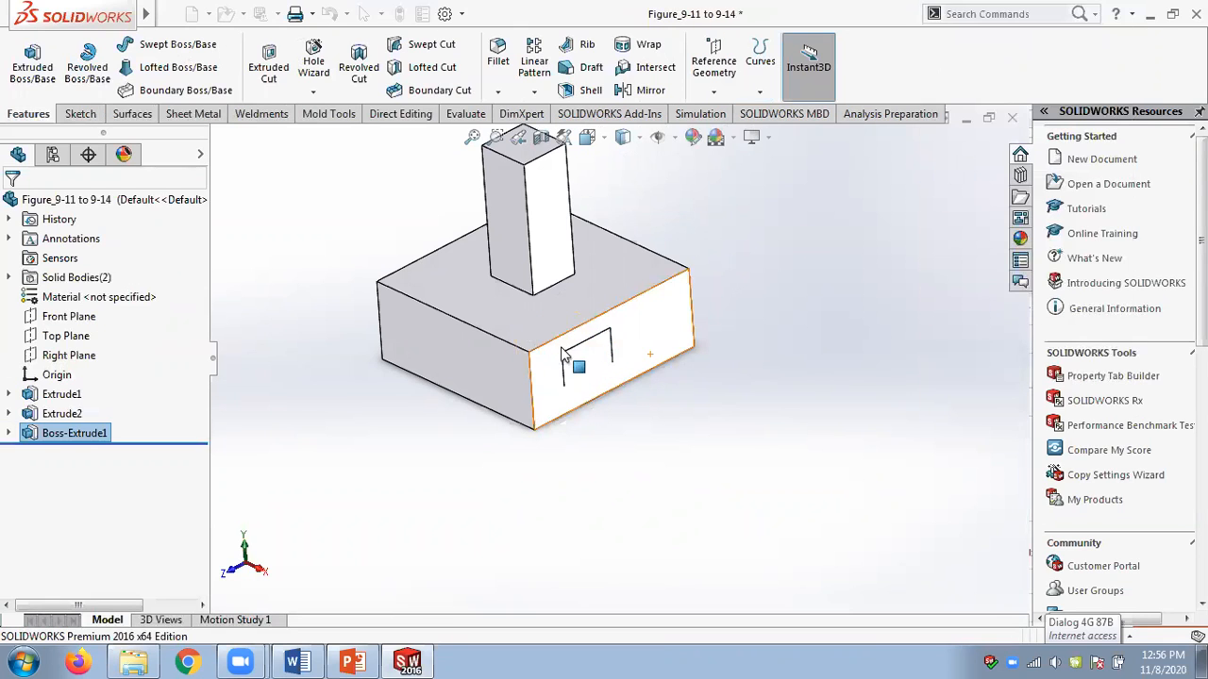
left_click(778, 234)
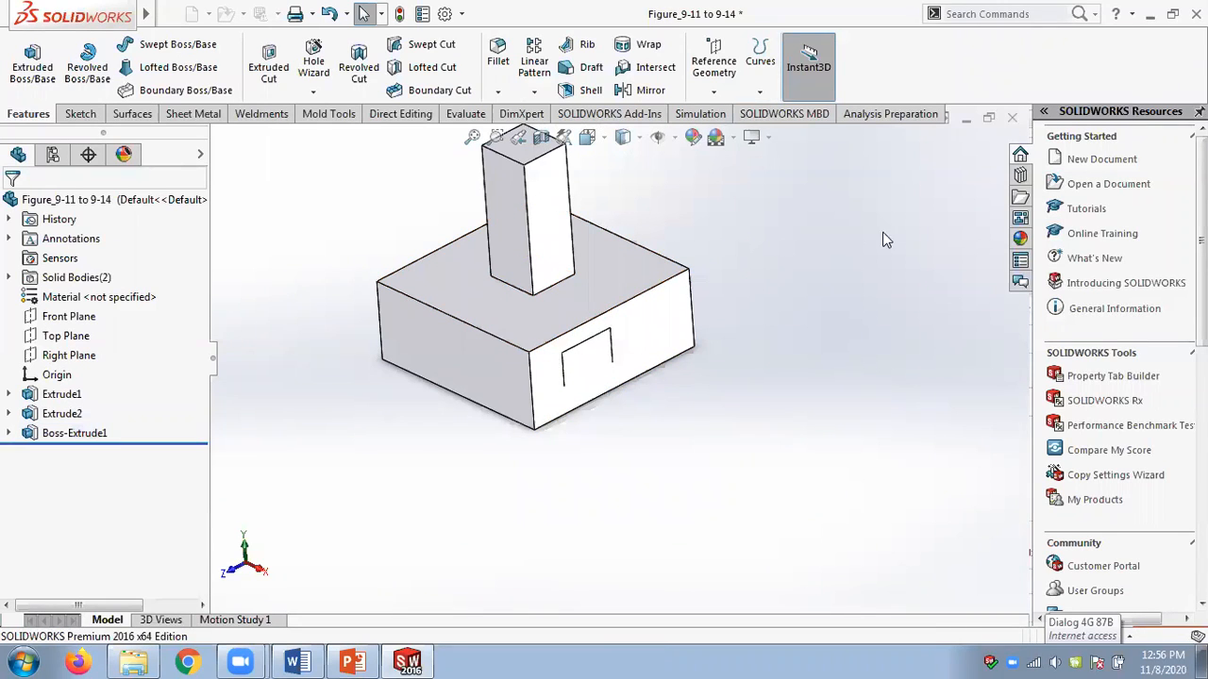
Try to subtract Boss-Extrude1 from the Extrude2 main body with Combine, and cancel the command.
left_click(401, 114)
left_click(384, 61)
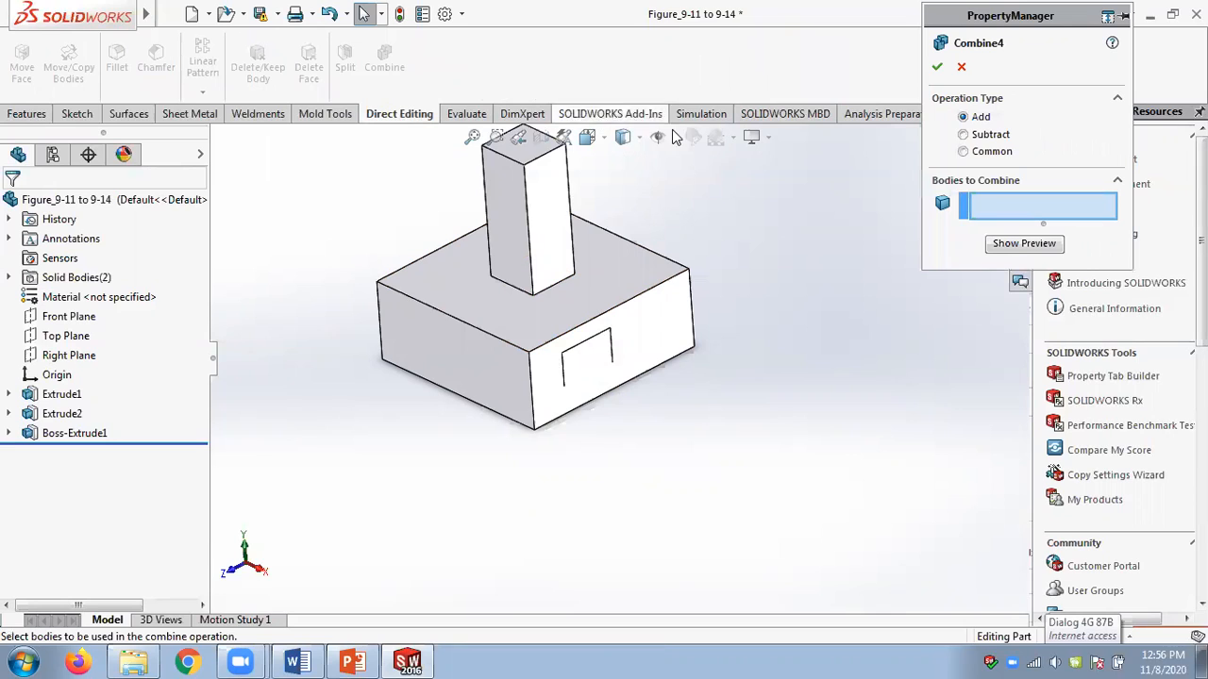
left_click(964, 135)
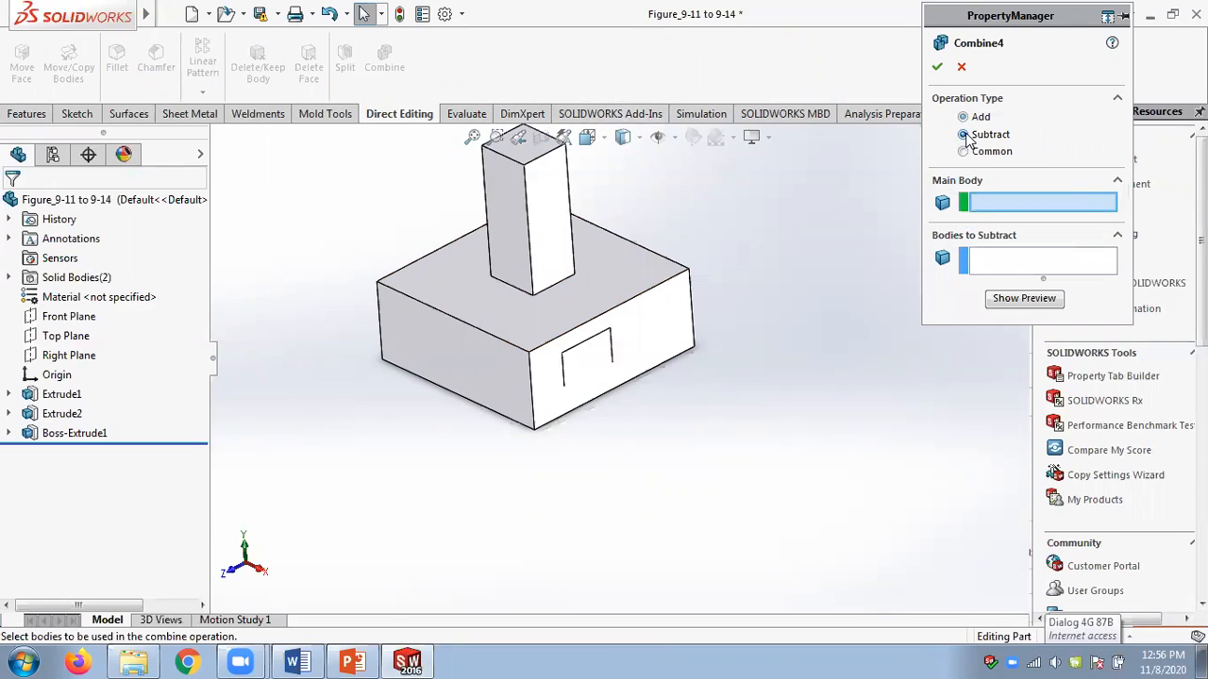
left_click(625, 263)
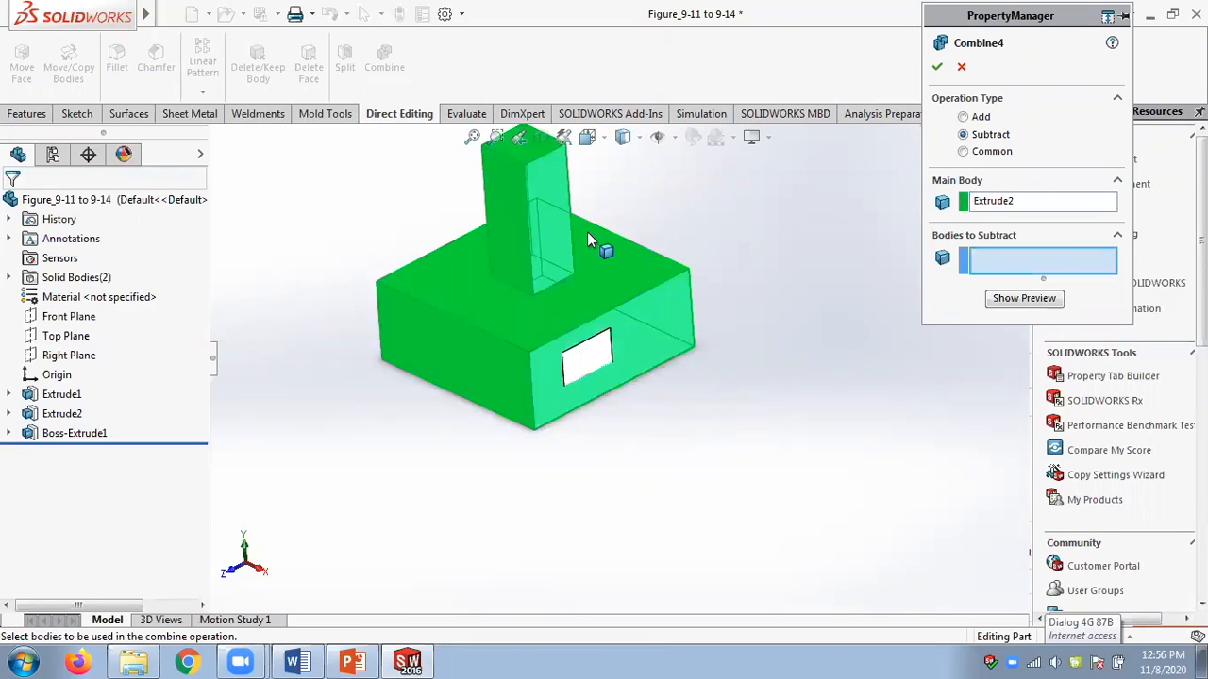
left_click(97, 433)
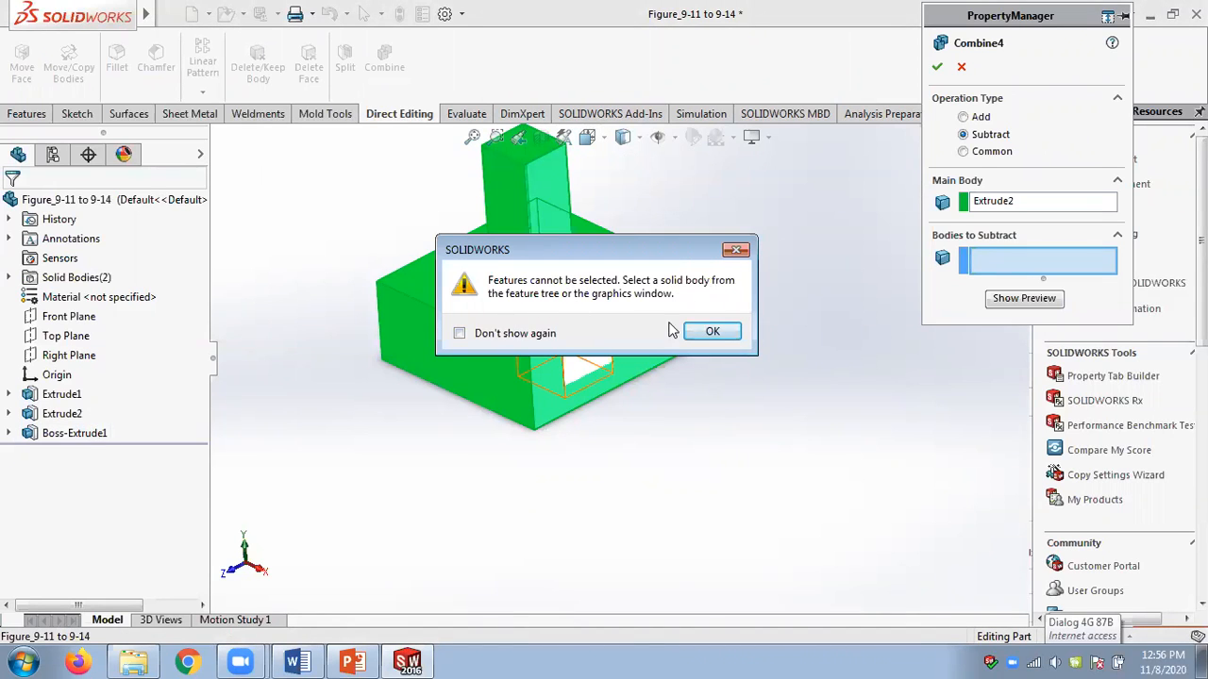
left_click(712, 331)
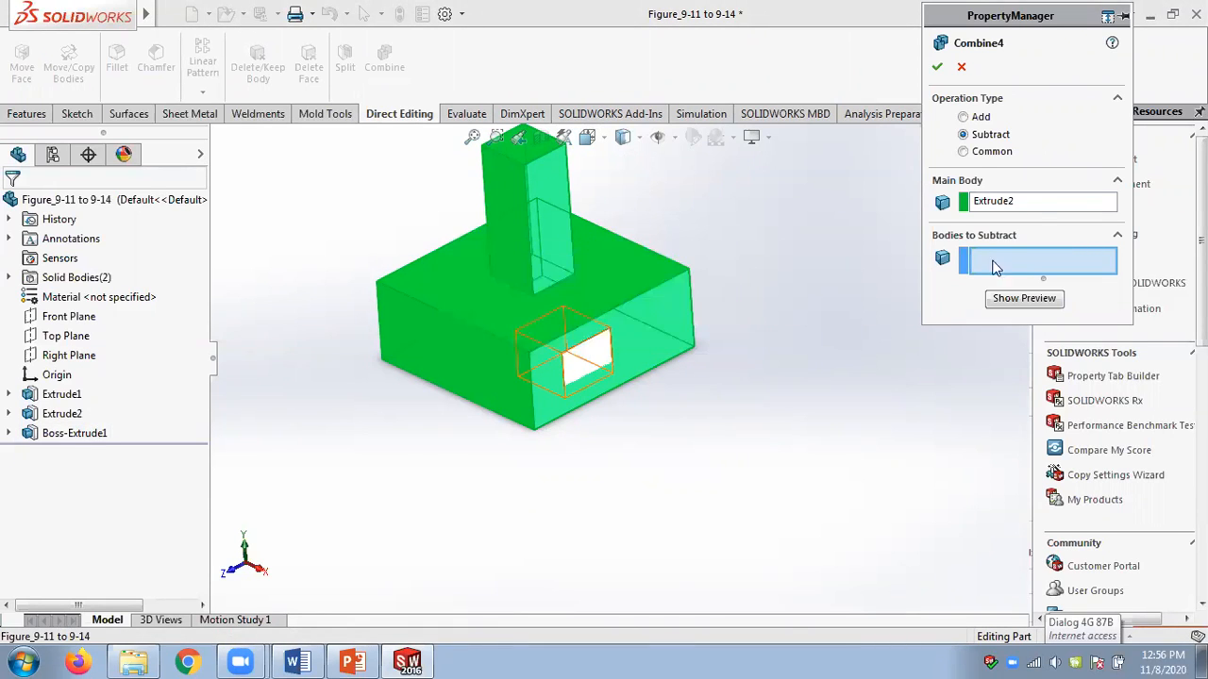
left_click(961, 66)
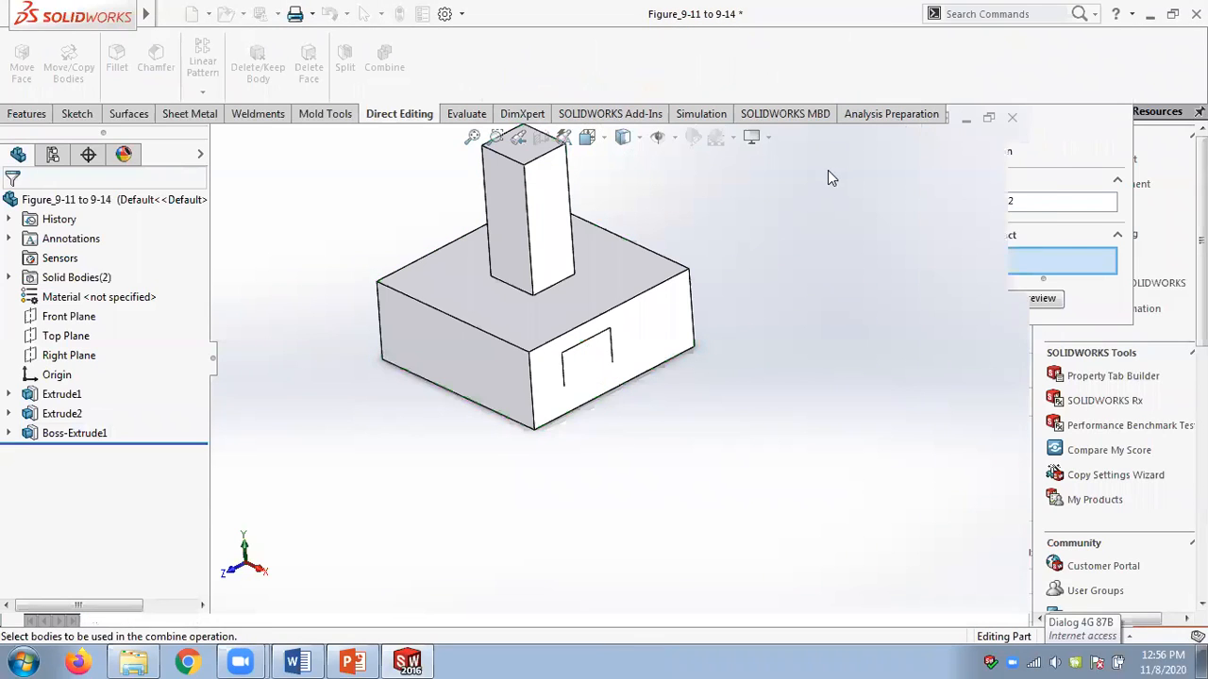
Open the Extrude2 definition, flip its extrusion direction and back, and cancel the edit.
right_click(61, 413)
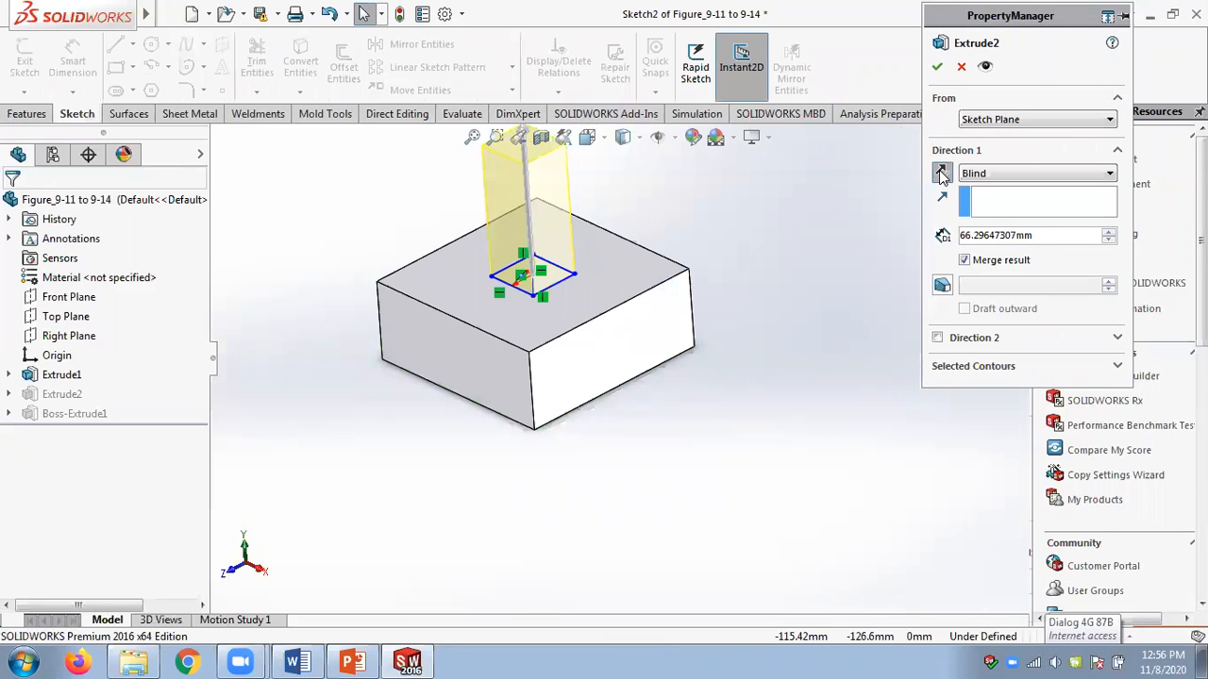
left_click(942, 173)
left_click(942, 174)
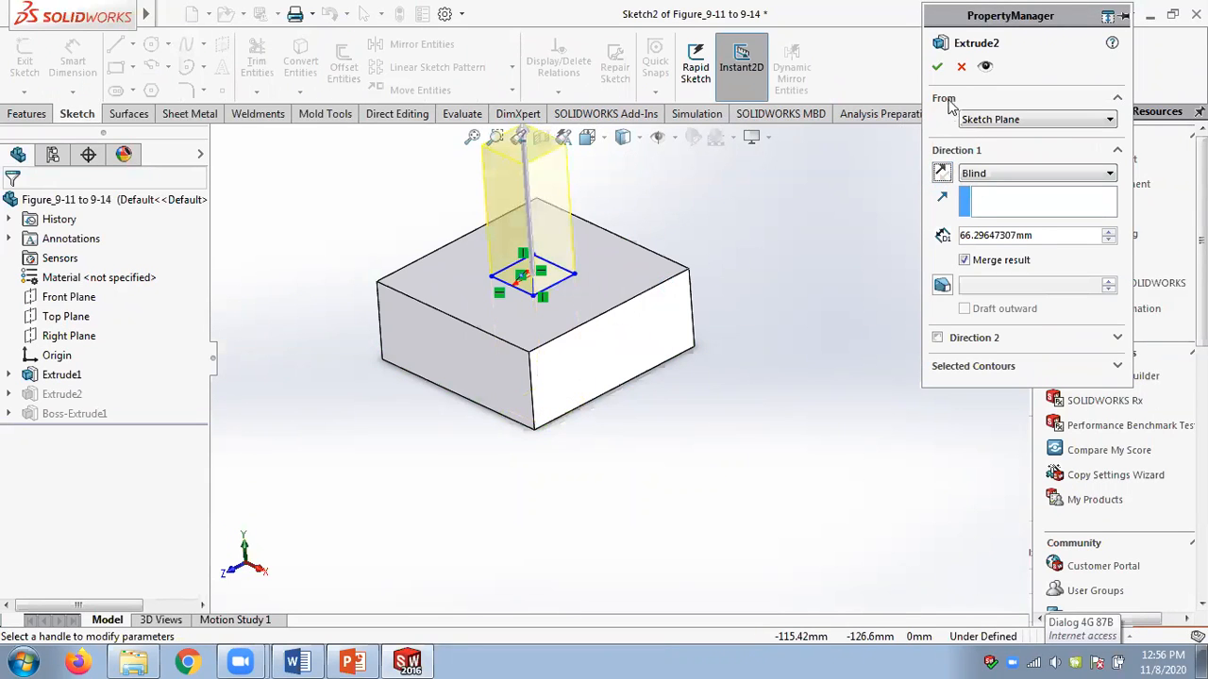
left_click(958, 68)
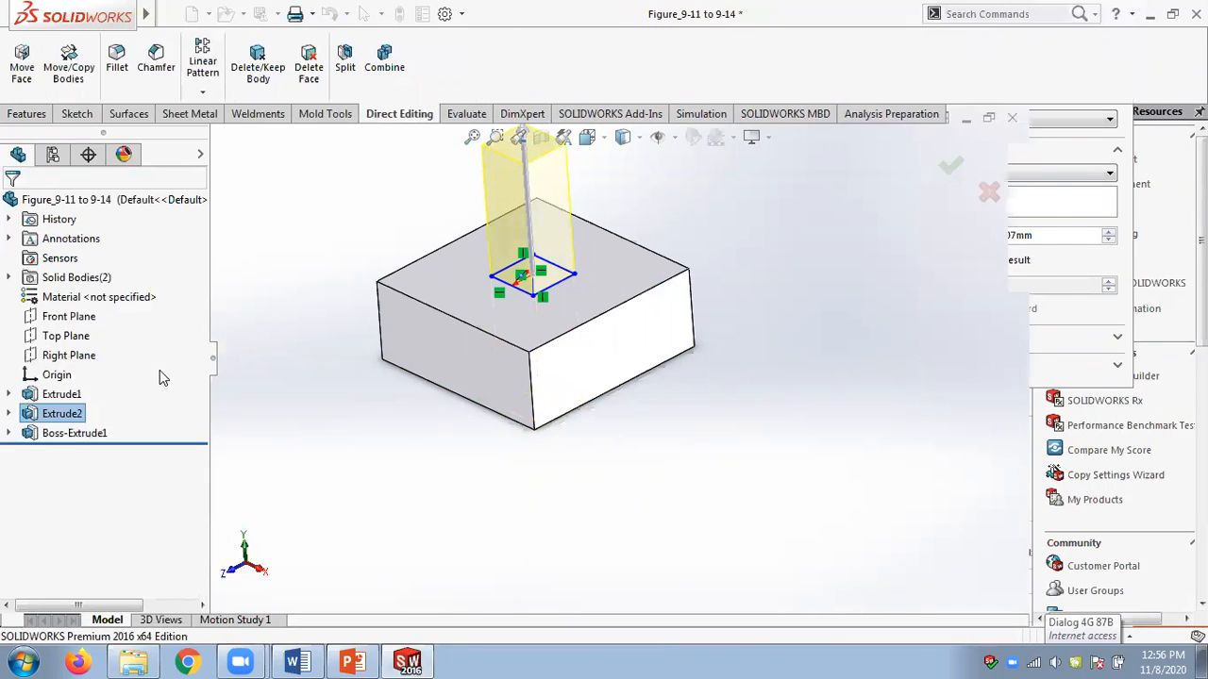
Retry the Combine Subtract operation with Extrude2 as the main body and the Boss-Extrude1 feature as the body to subtract, and cancel.
left_click(71, 433)
left_click(326, 374)
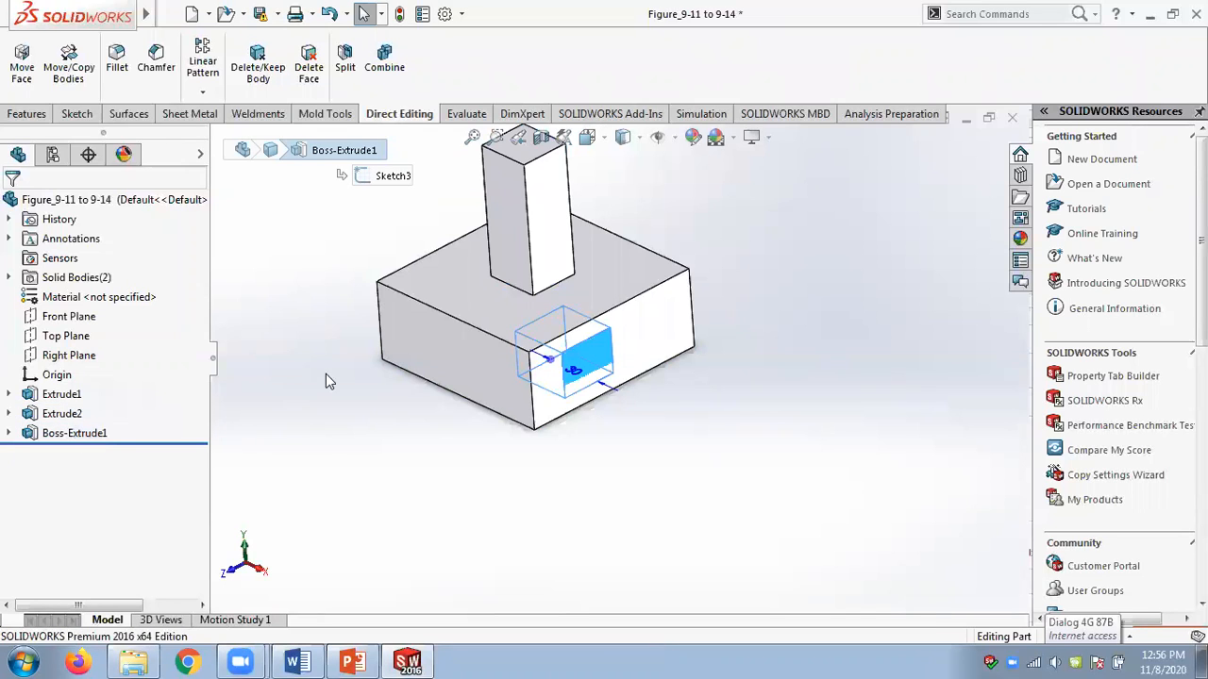
left_click(384, 61)
left_click(989, 137)
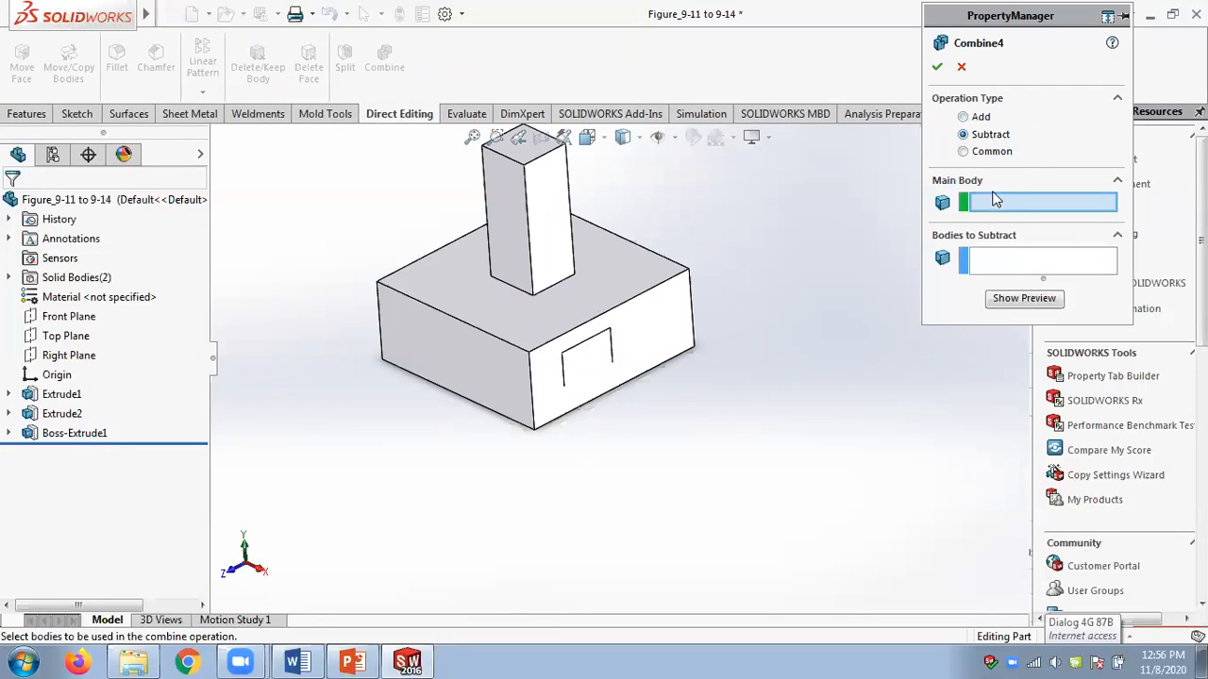
left_click(509, 330)
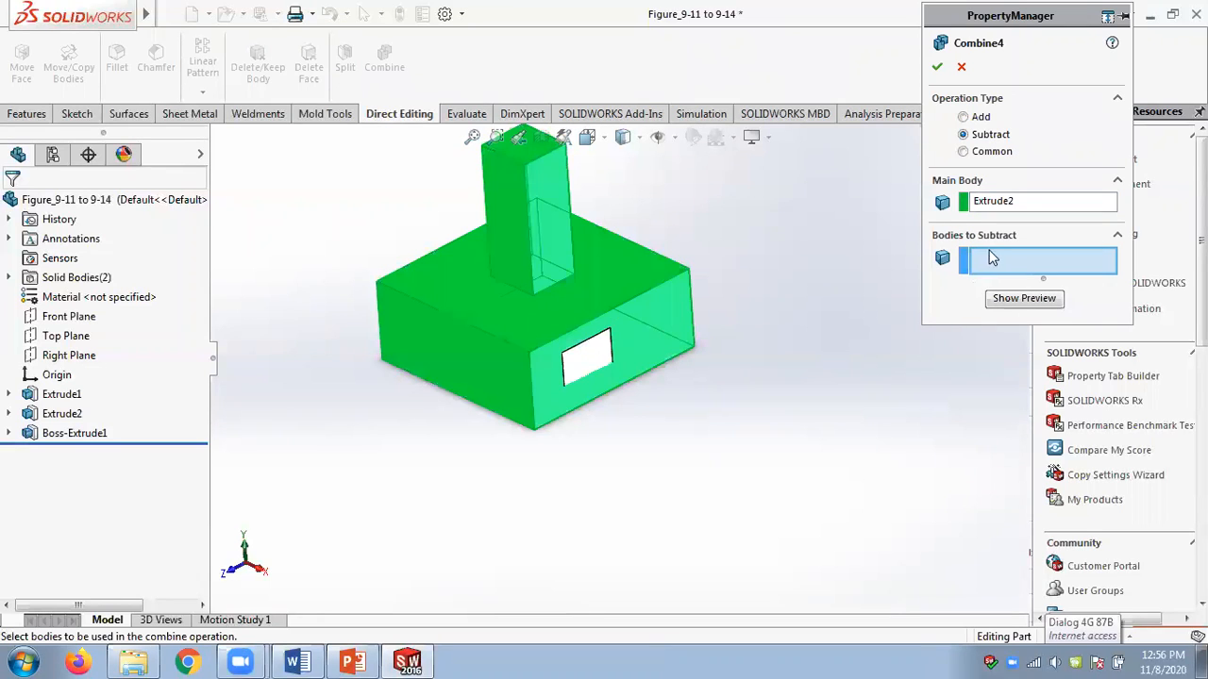
left_click(100, 435)
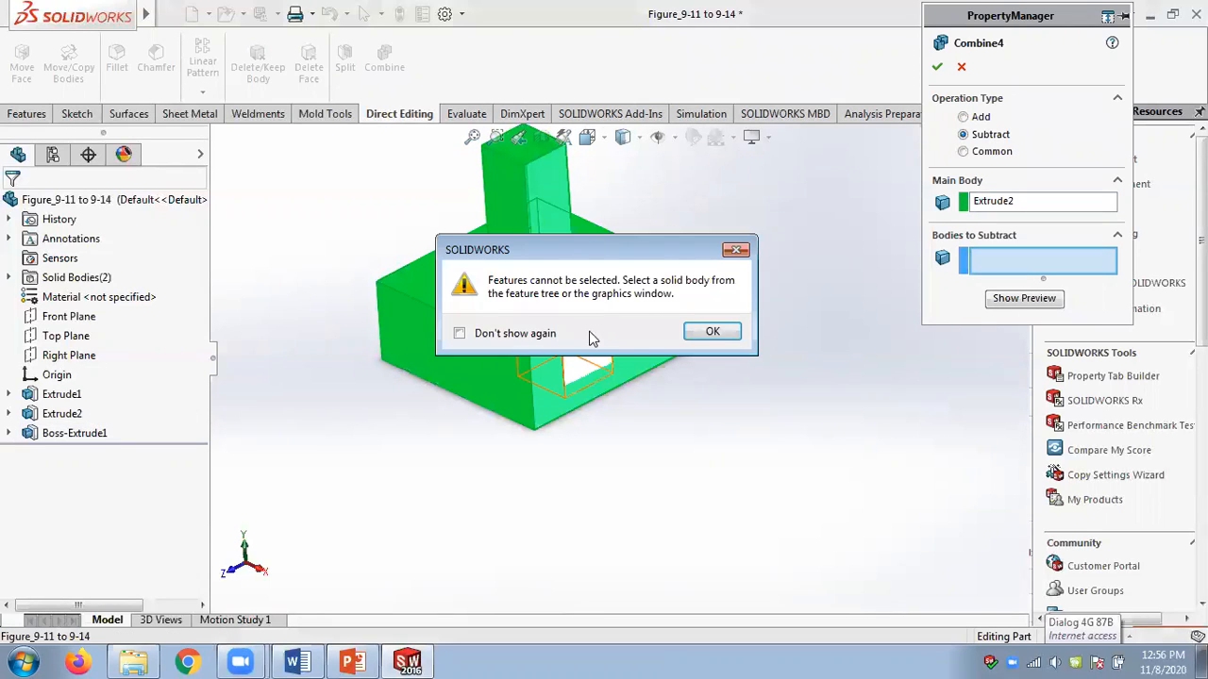
left_click(713, 331)
left_click(962, 66)
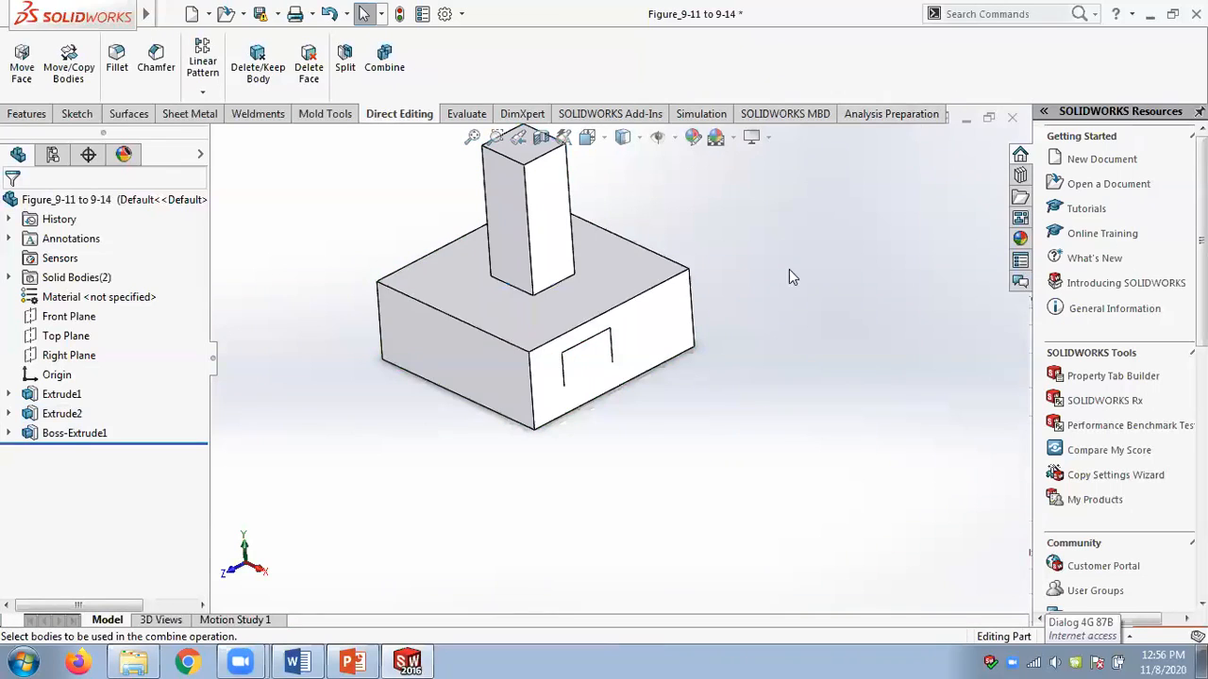
Reverse the extrusion direction of Boss-Extrude1 so the block extends outward from the base's front face.
right_click(99, 435)
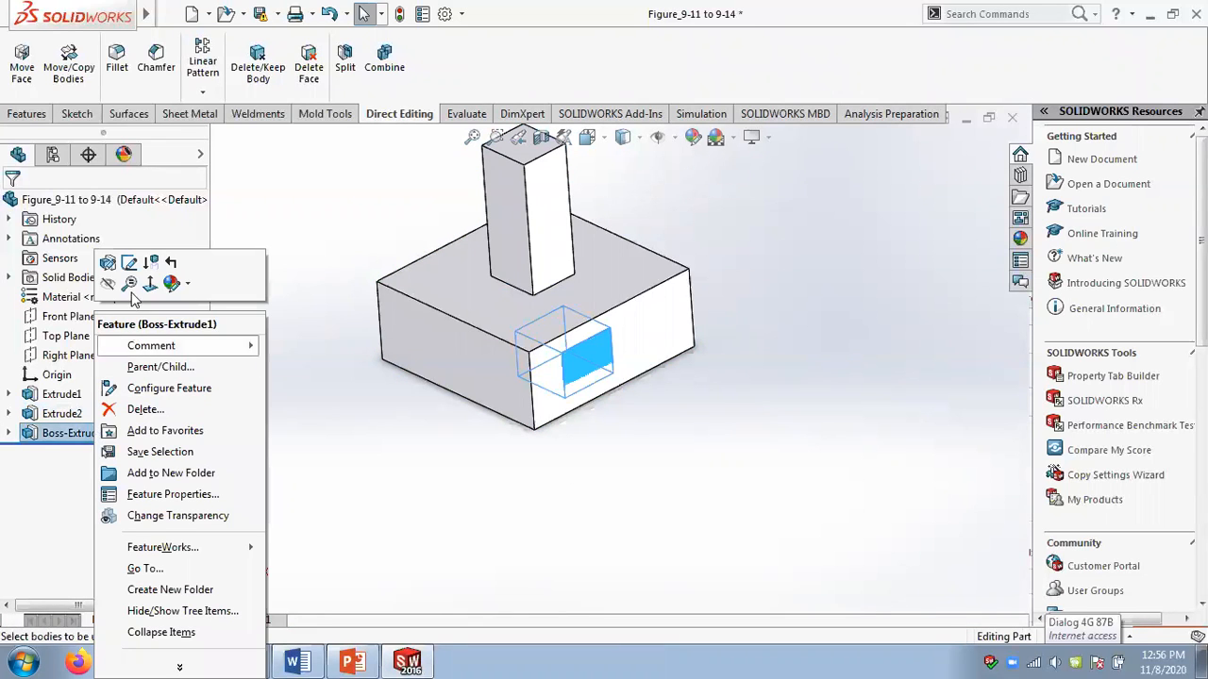
left_click(107, 263)
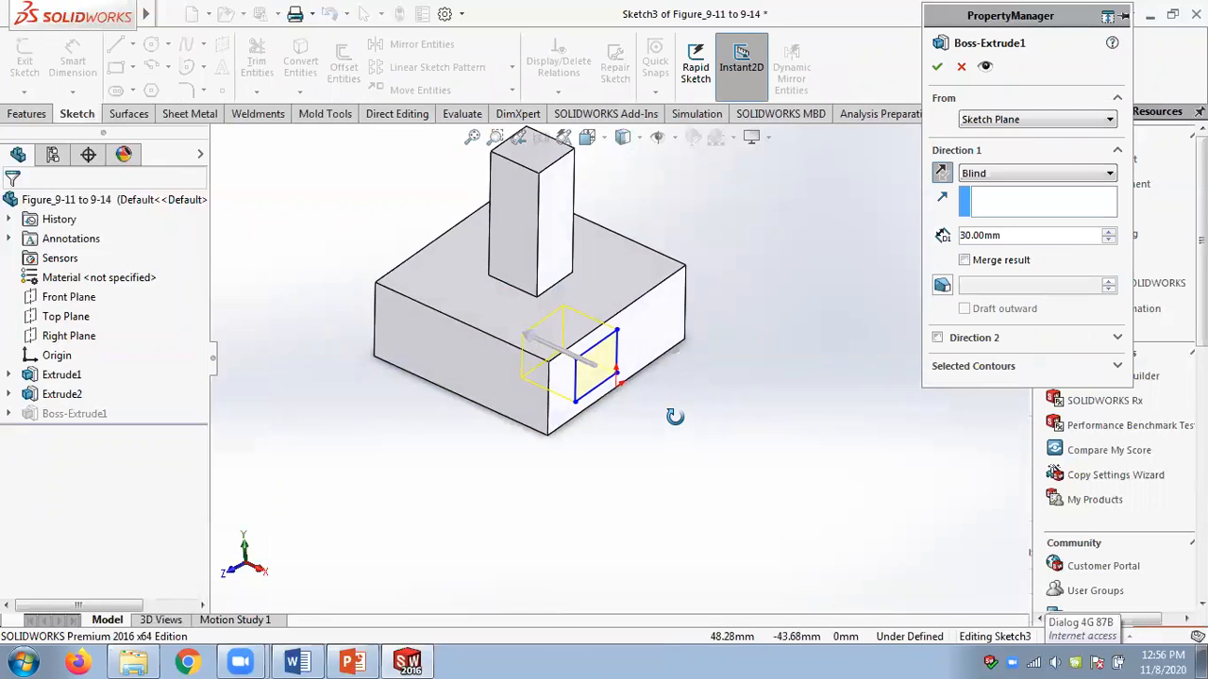
left_click(943, 174)
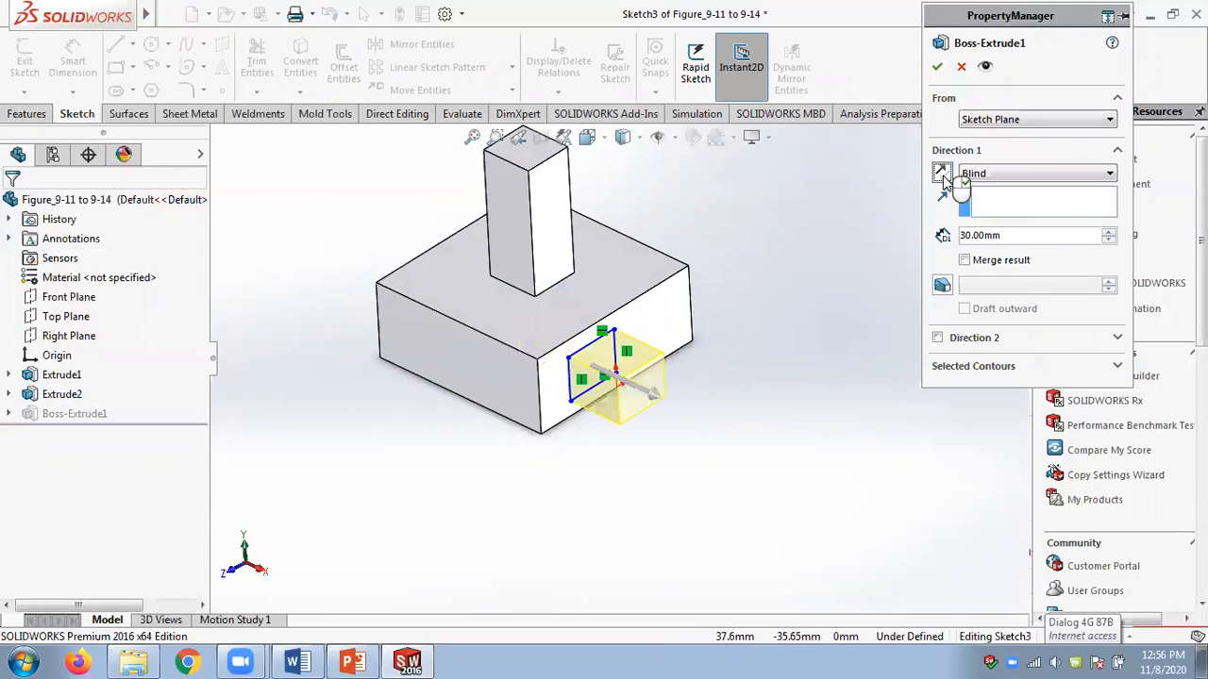
left_click(936, 66)
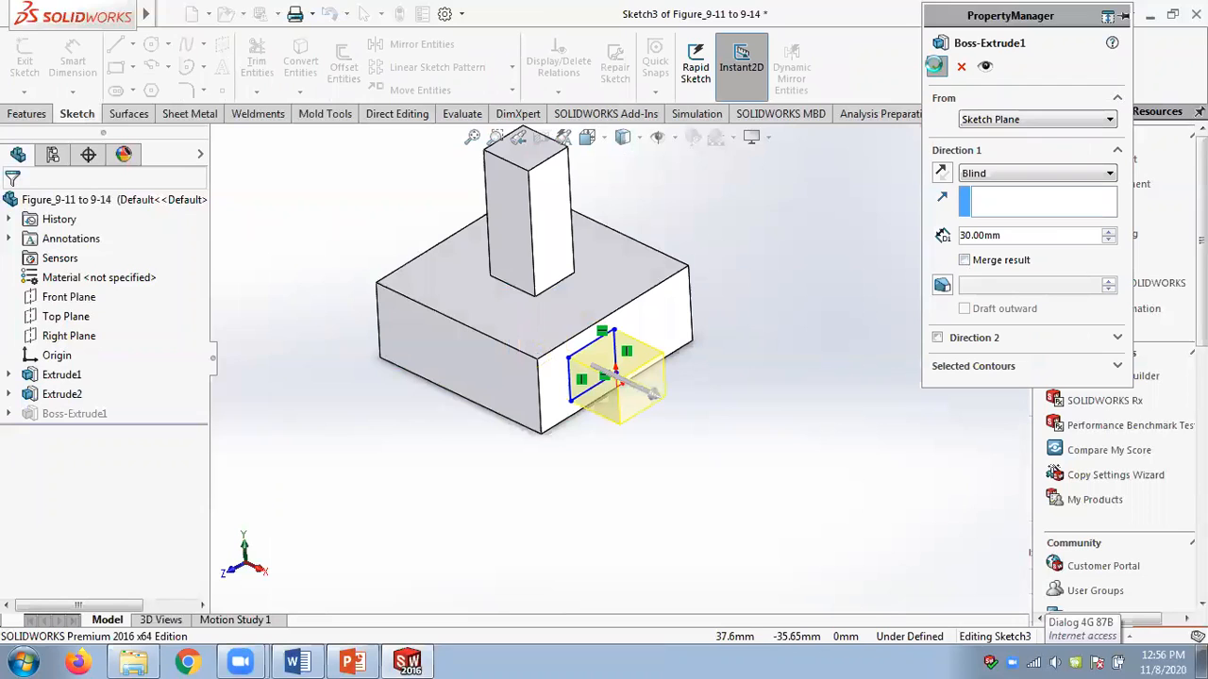
Combine the Extrude2 body and the Boss-Extrude1 block into one body with the Add operation.
middle_click_drag(825, 332, 801, 319)
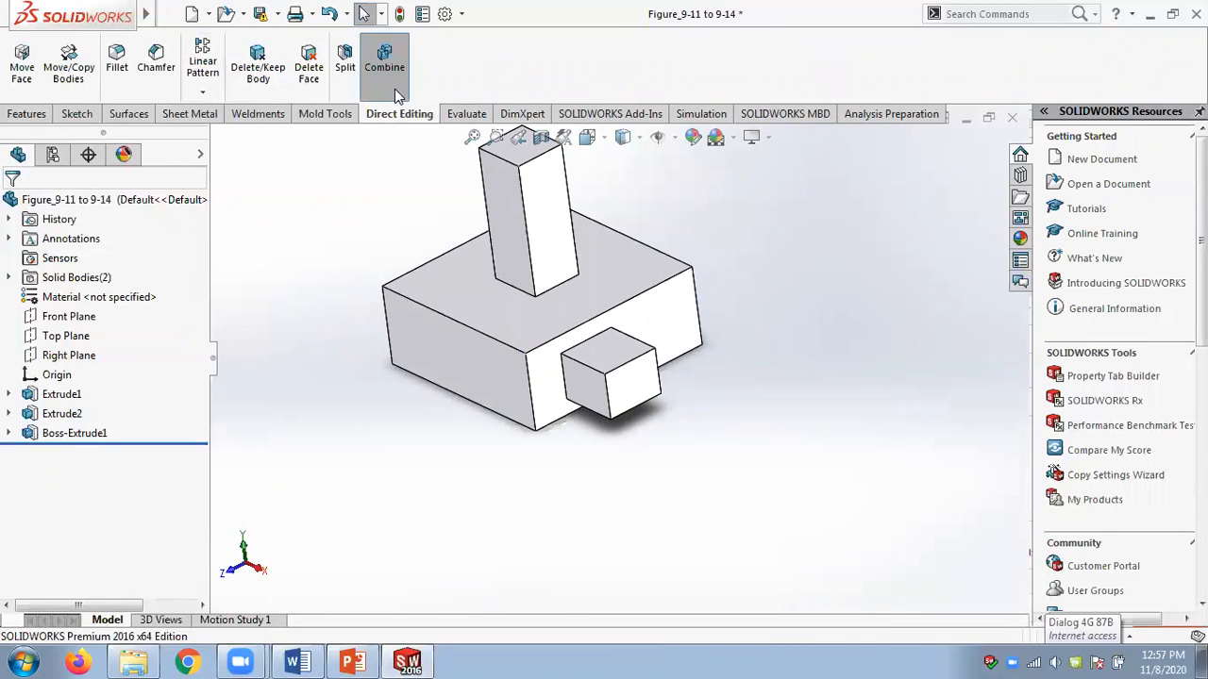
left_click(384, 59)
left_click(611, 304)
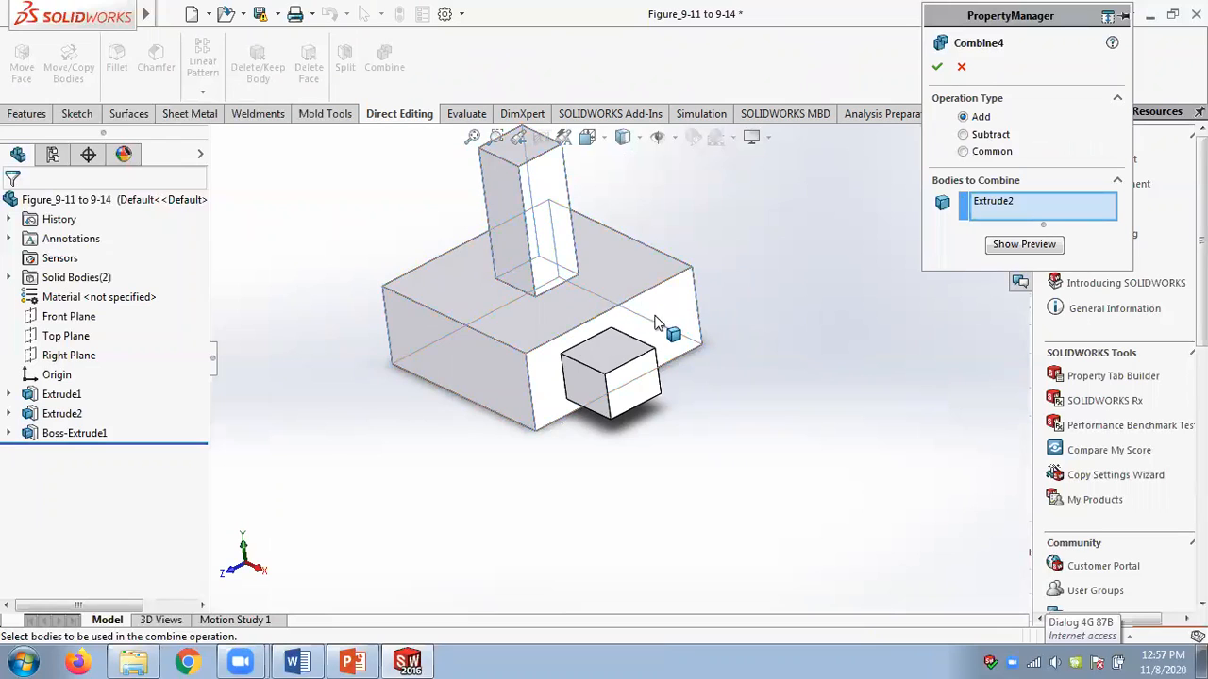
left_click(629, 358)
left_click(991, 260)
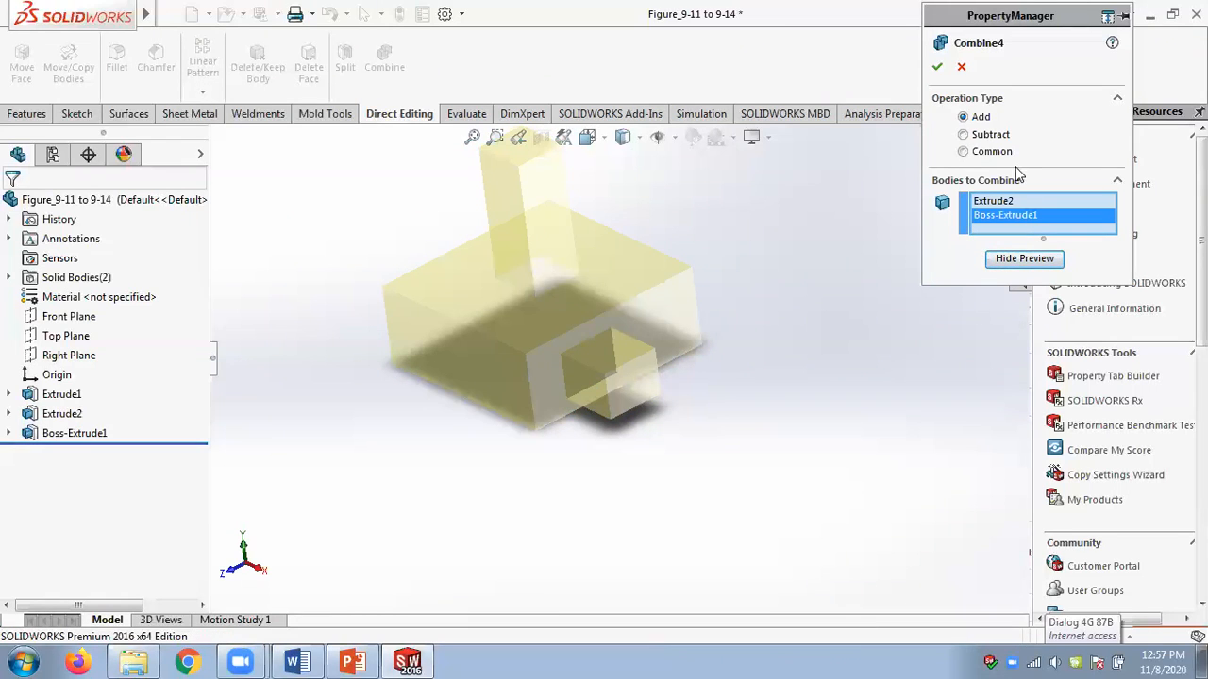
left_click(937, 66)
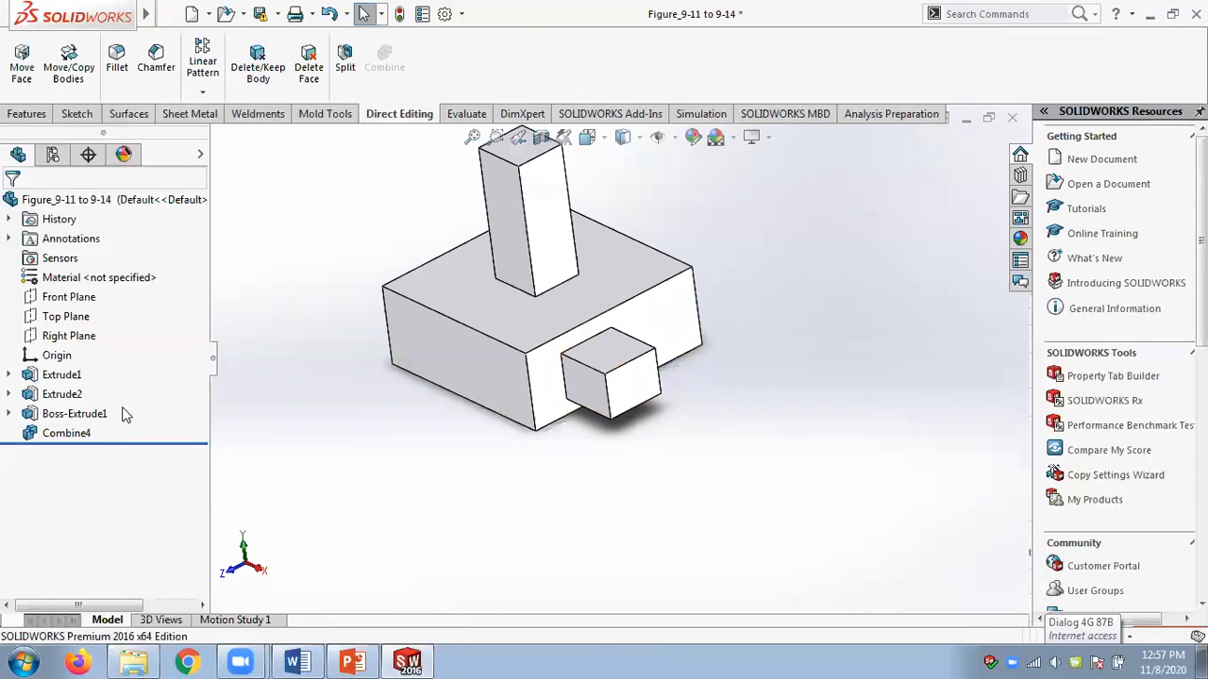
Delete the Combine4 feature.
right_click(66, 433)
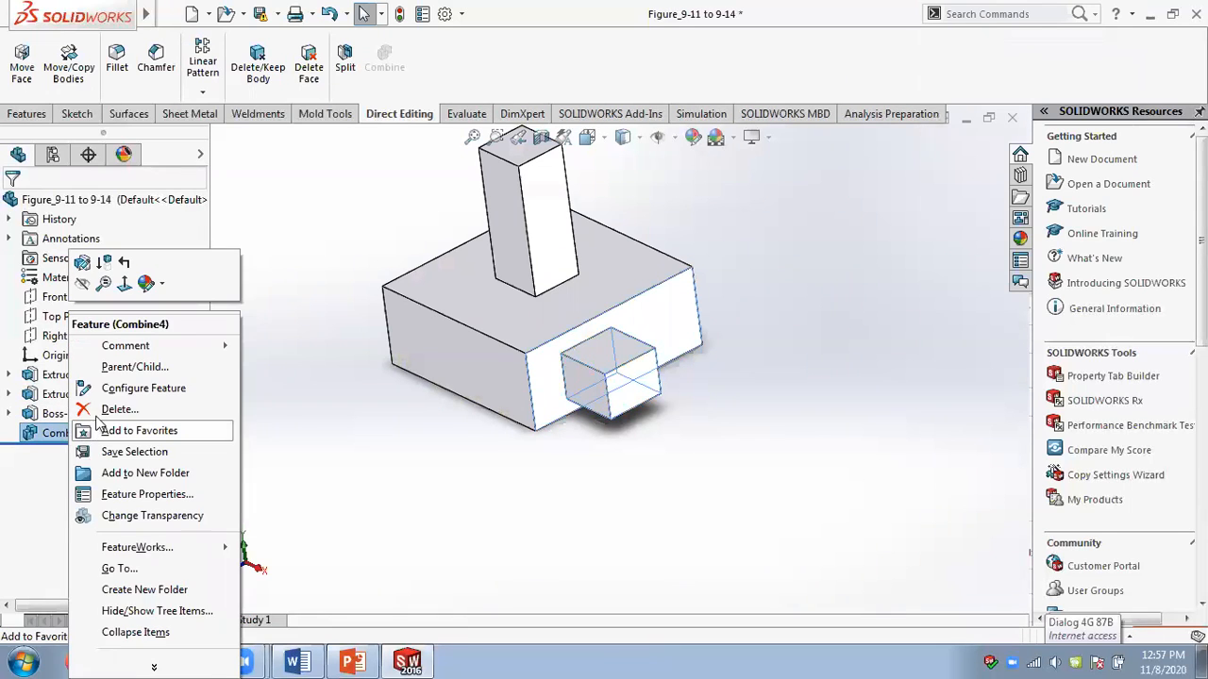
left_click(153, 408)
left_click(562, 243)
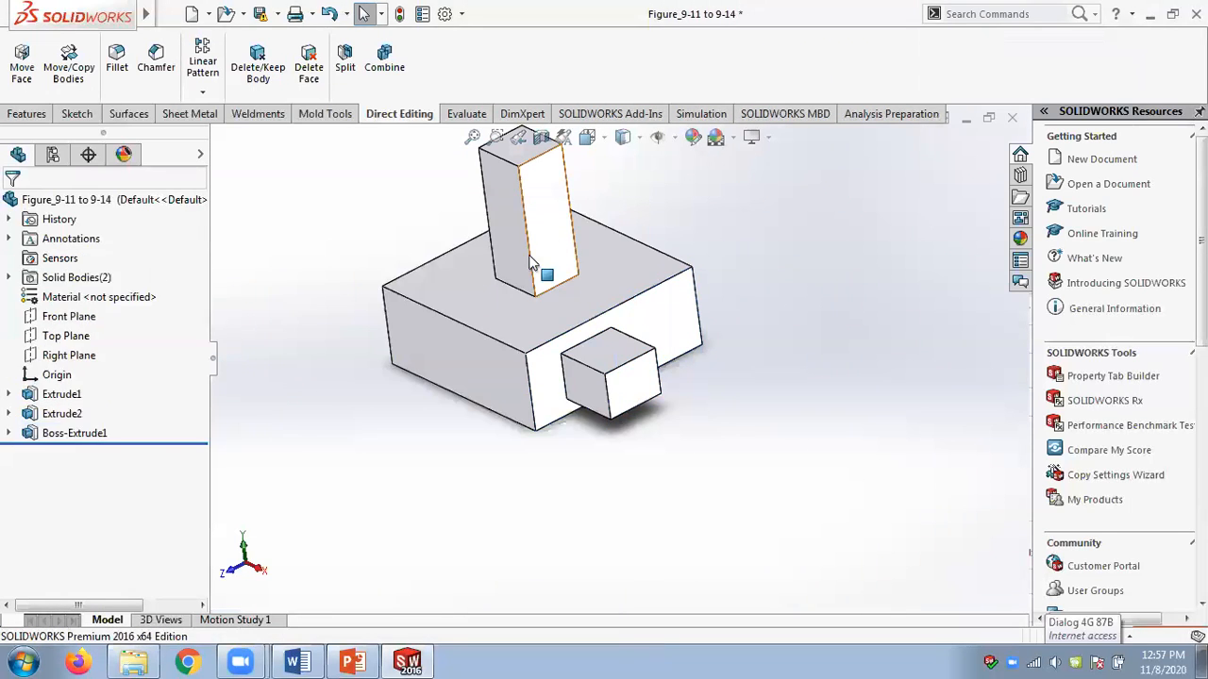
Add a second Blind direction of 20 mm to Boss-Extrude1 so the block also extends into the base.
right_click(94, 438)
left_click(106, 265)
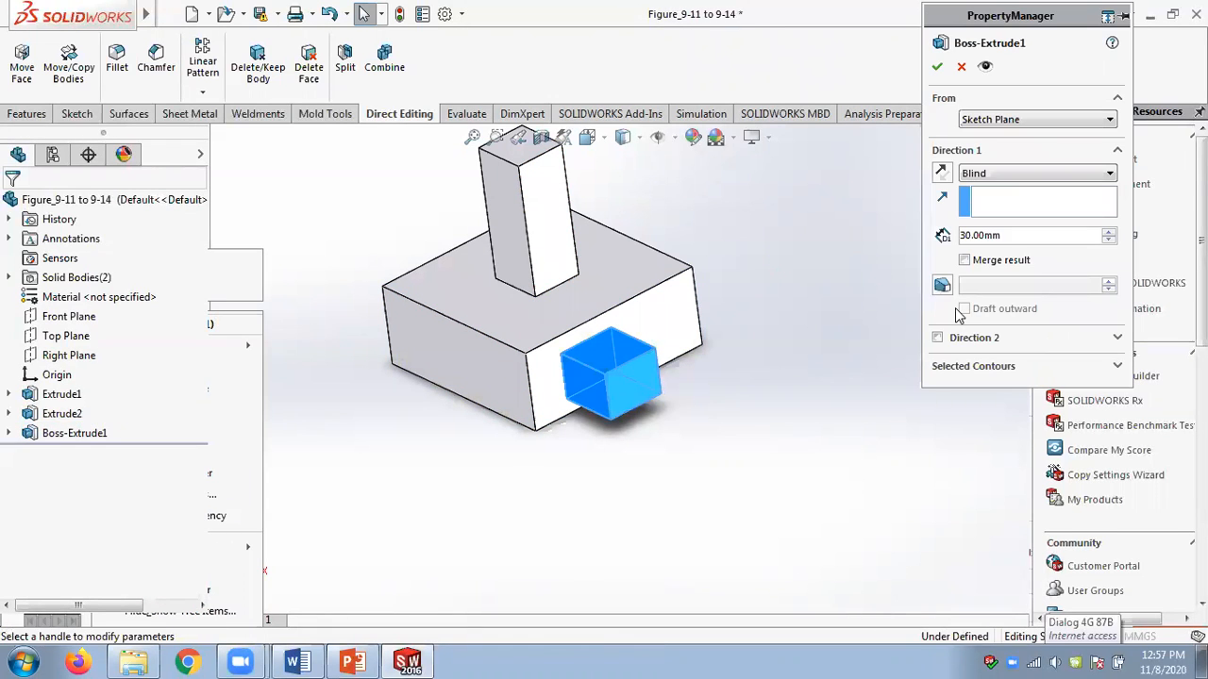
left_click(938, 338)
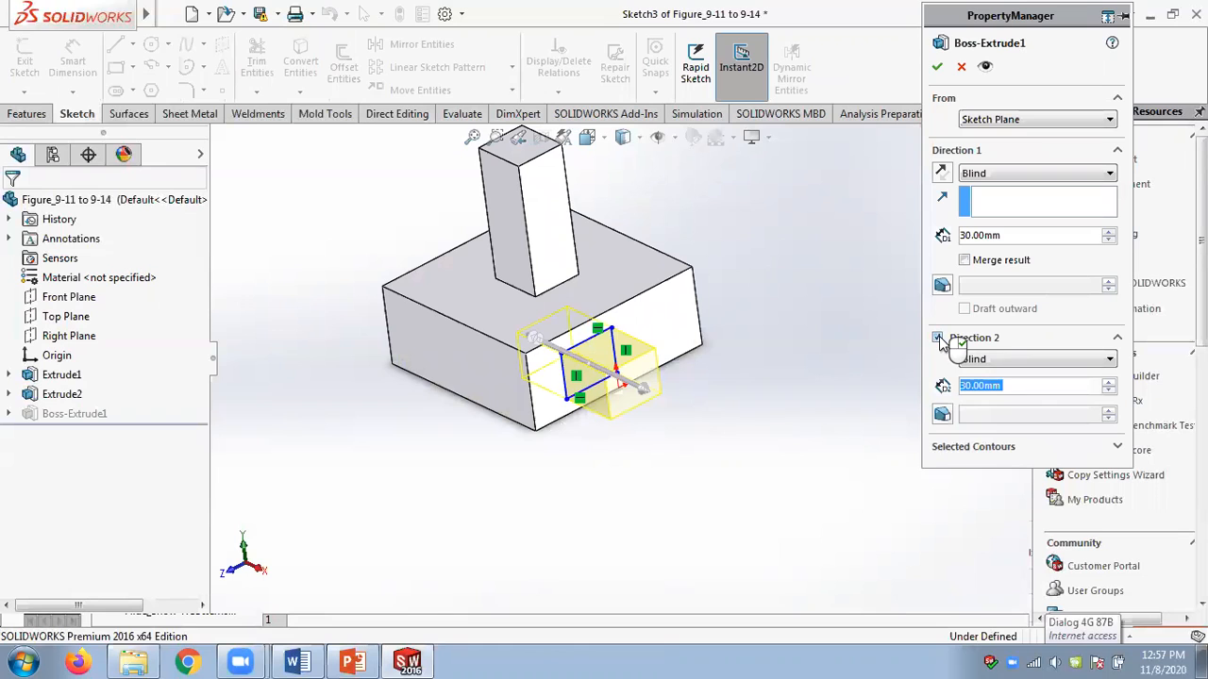
left_click(1109, 390)
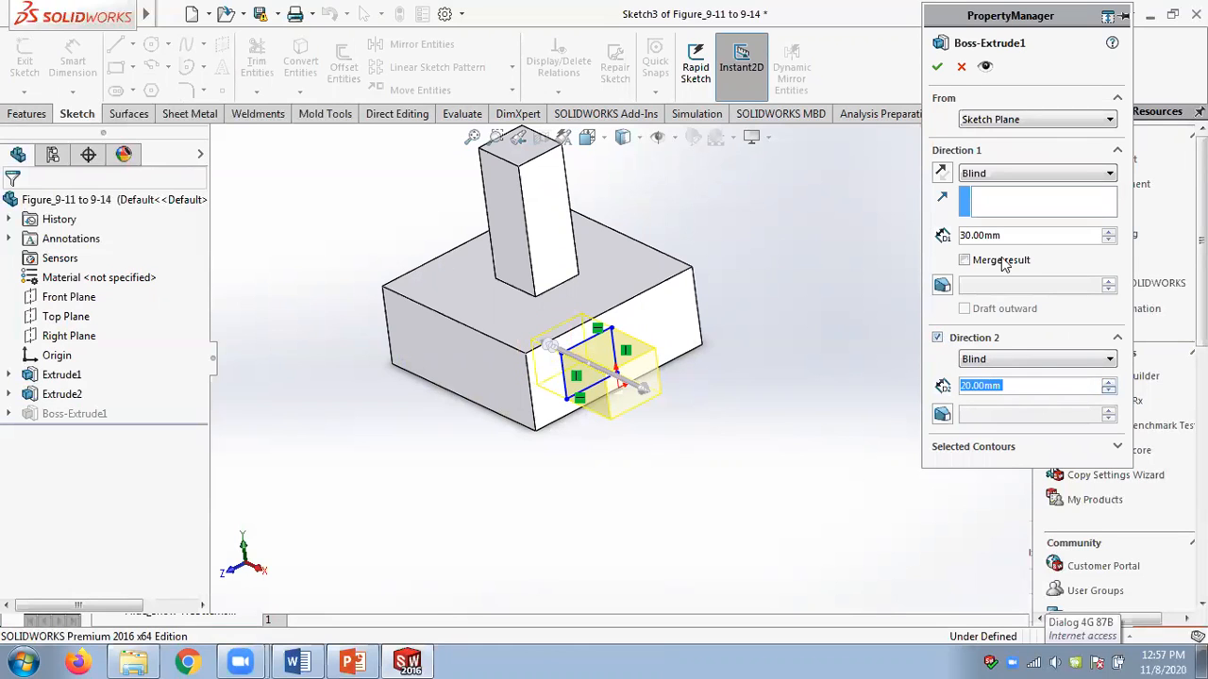
left_click(937, 66)
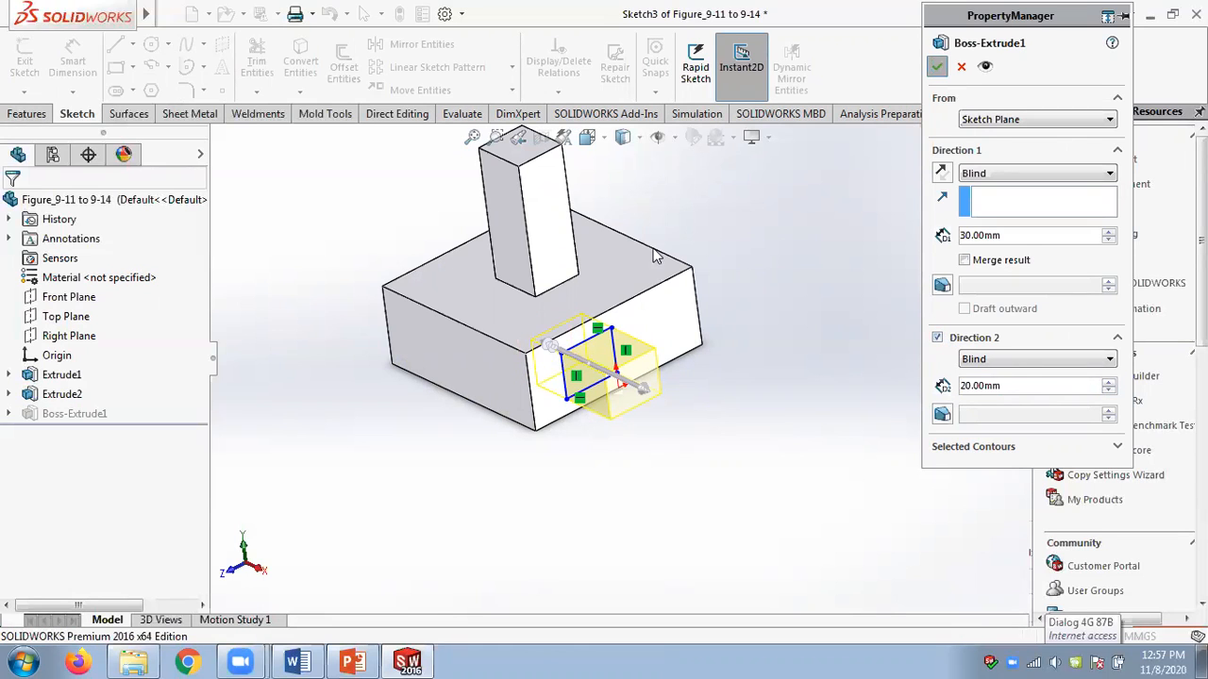
Show hidden lines on the model and subtract the Boss-Extrude1 body from the Extrude2 main body with Combine.
left_click(624, 138)
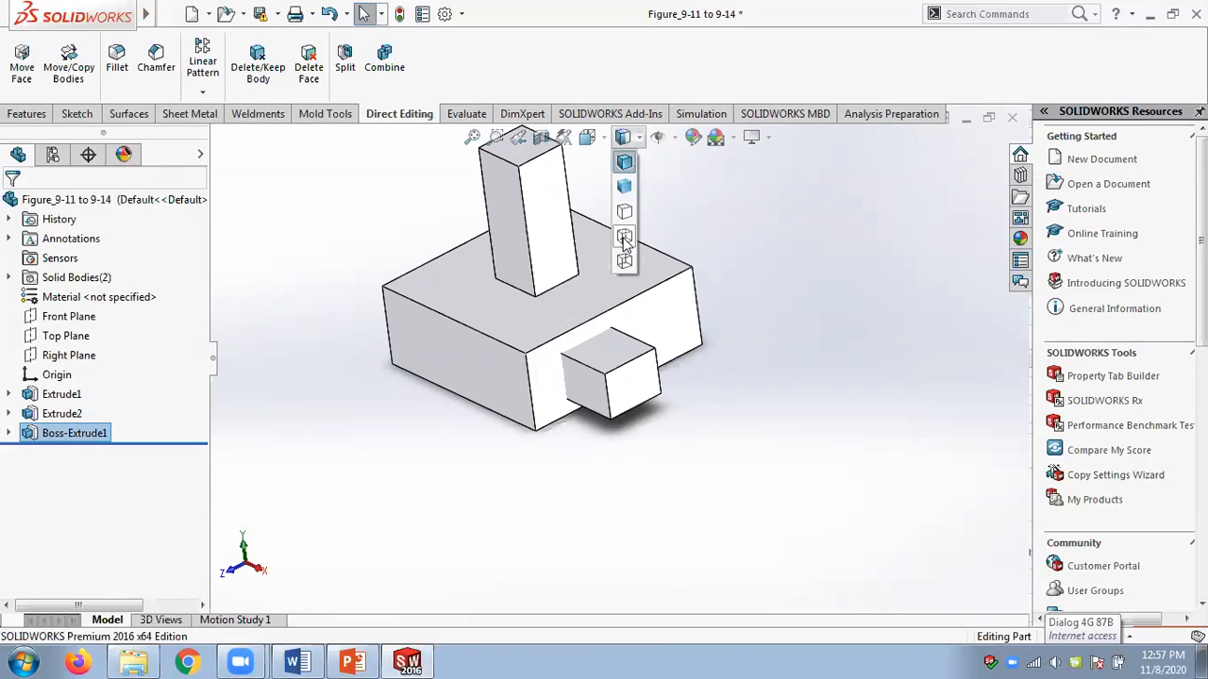
left_click(623, 236)
middle_click_drag(863, 247, 829, 294)
left_click(384, 61)
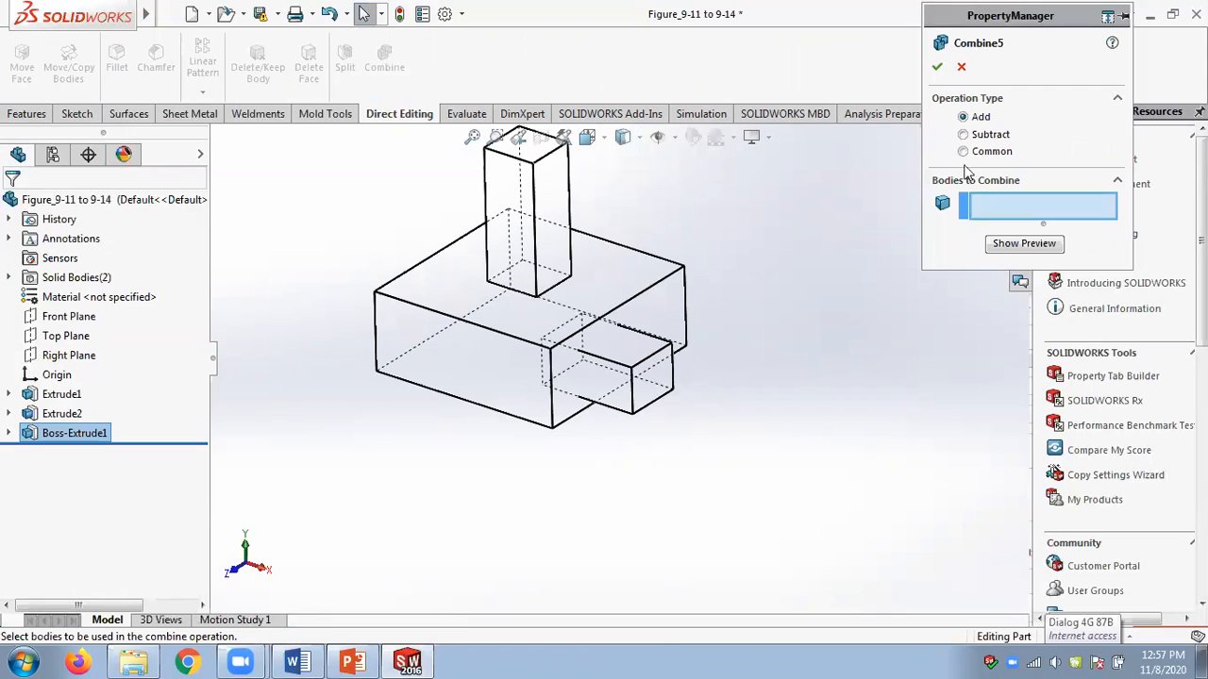
left_click(963, 134)
left_click(640, 290)
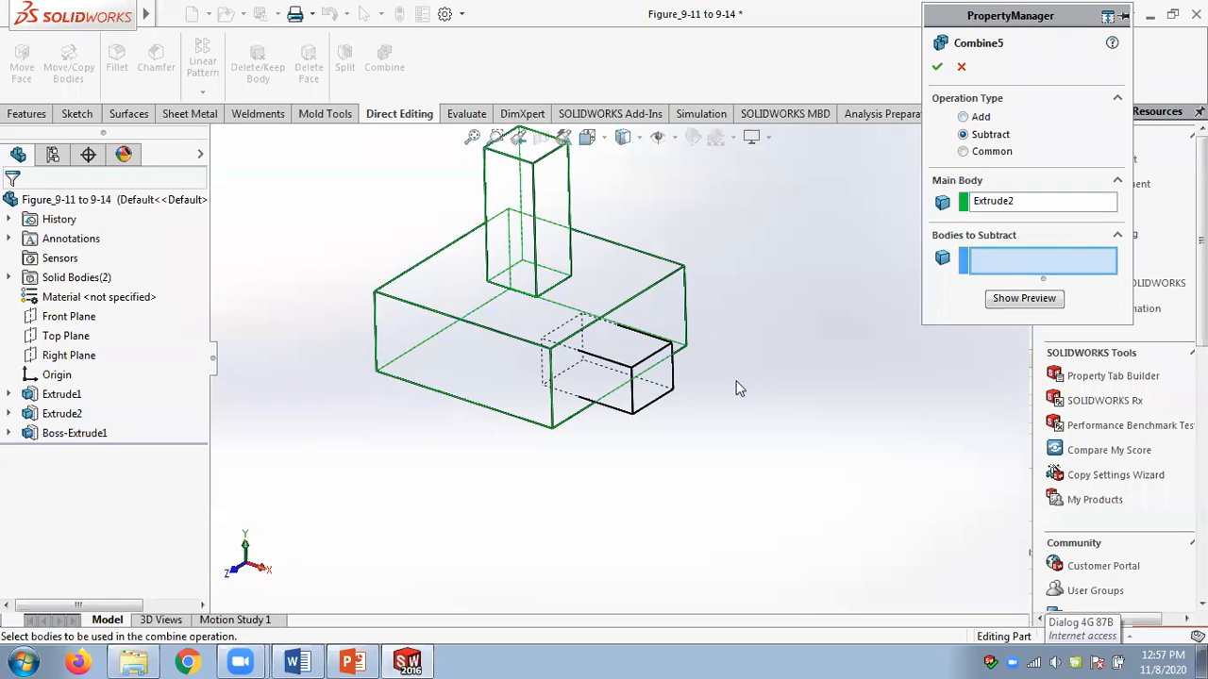
left_click(661, 396)
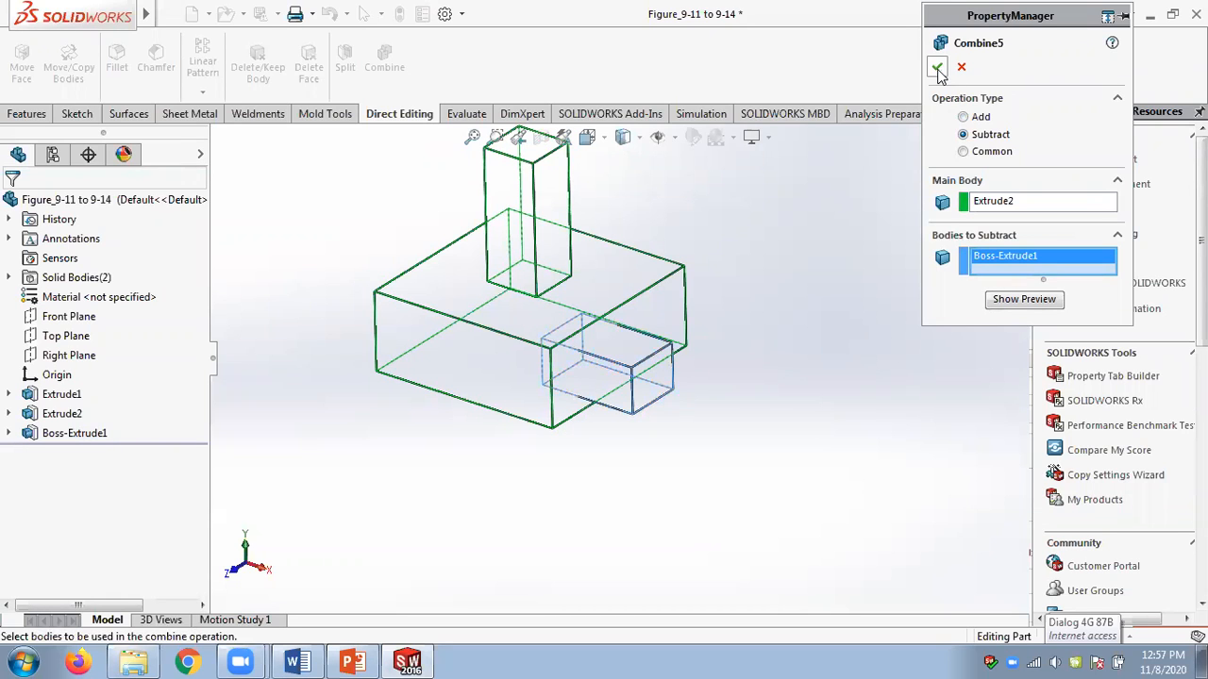
left_click(937, 68)
Set the display style back to shaded with edges.
middle_click_drag(790, 253, 752, 252)
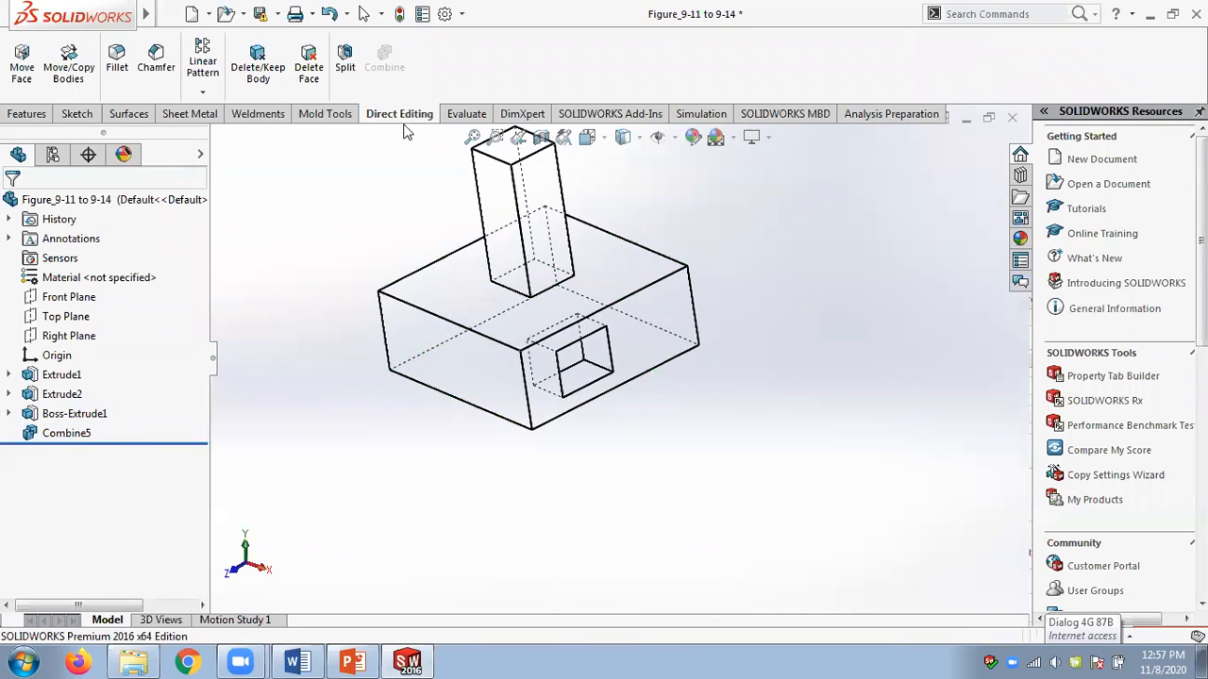
left_click(640, 140)
left_click(626, 167)
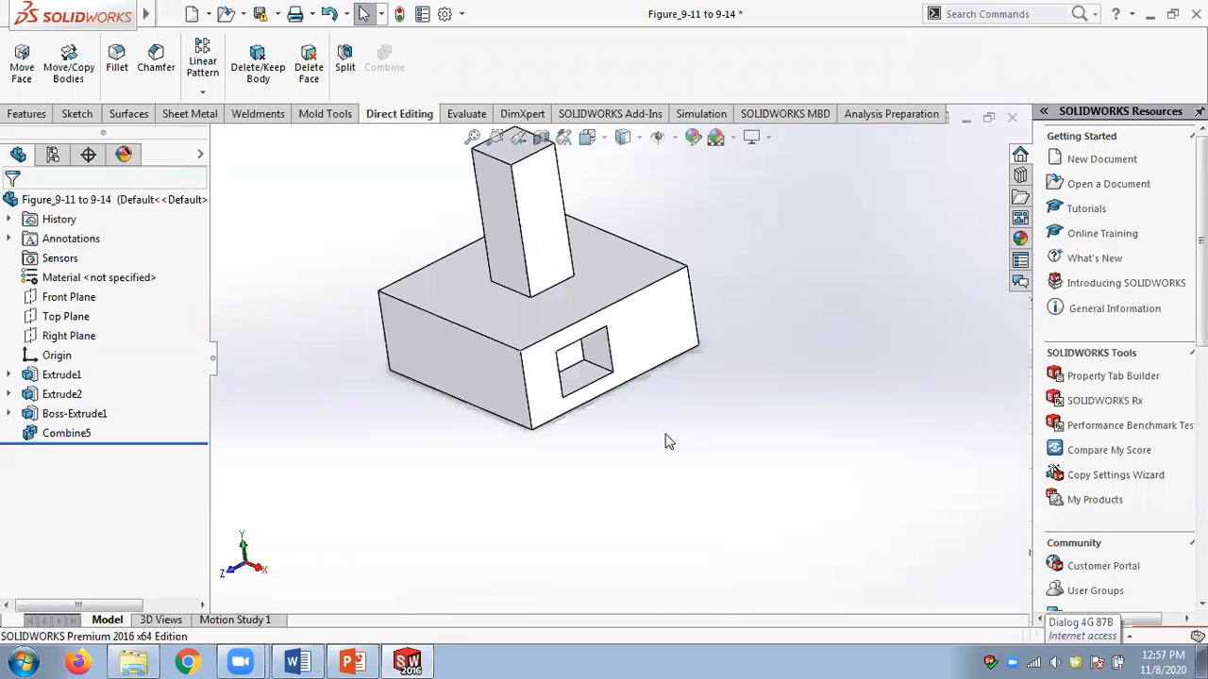
Open the Combine5 definition to examine its main body and the body being subtracted, and cancel the edit.
left_click(66, 433)
left_click(97, 391)
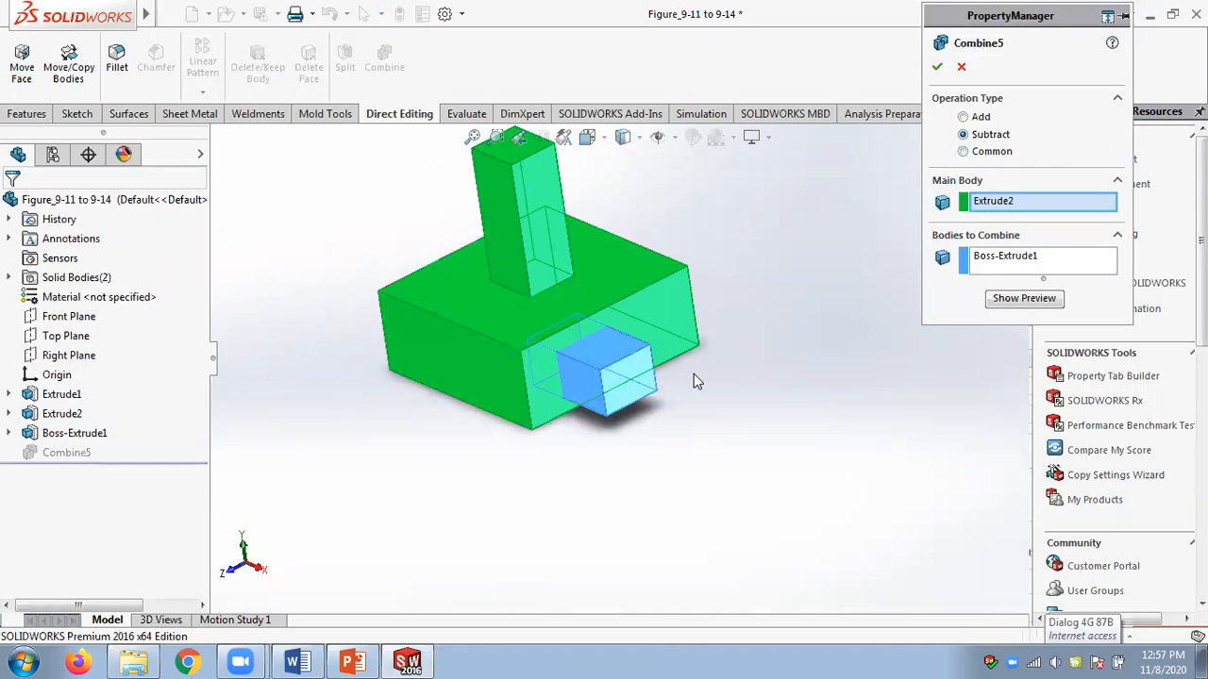
scroll(750, 358, "down", 2)
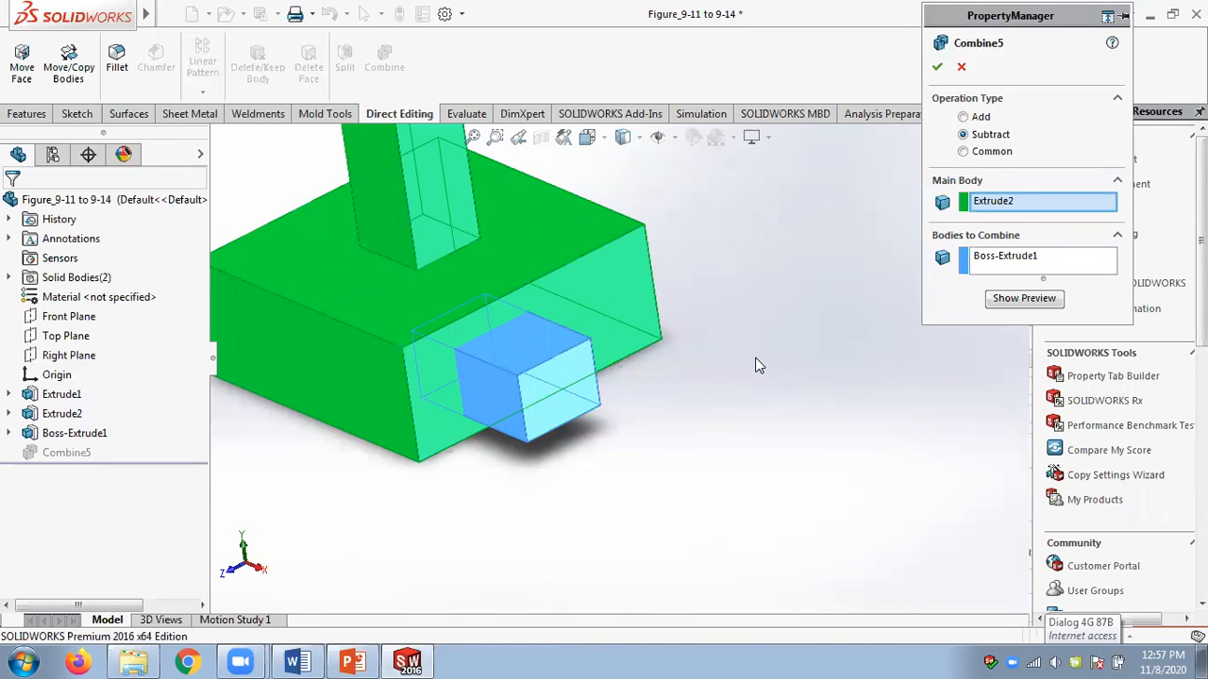
scroll(756, 360, "up", 2)
scroll(425, 288, "down", 2)
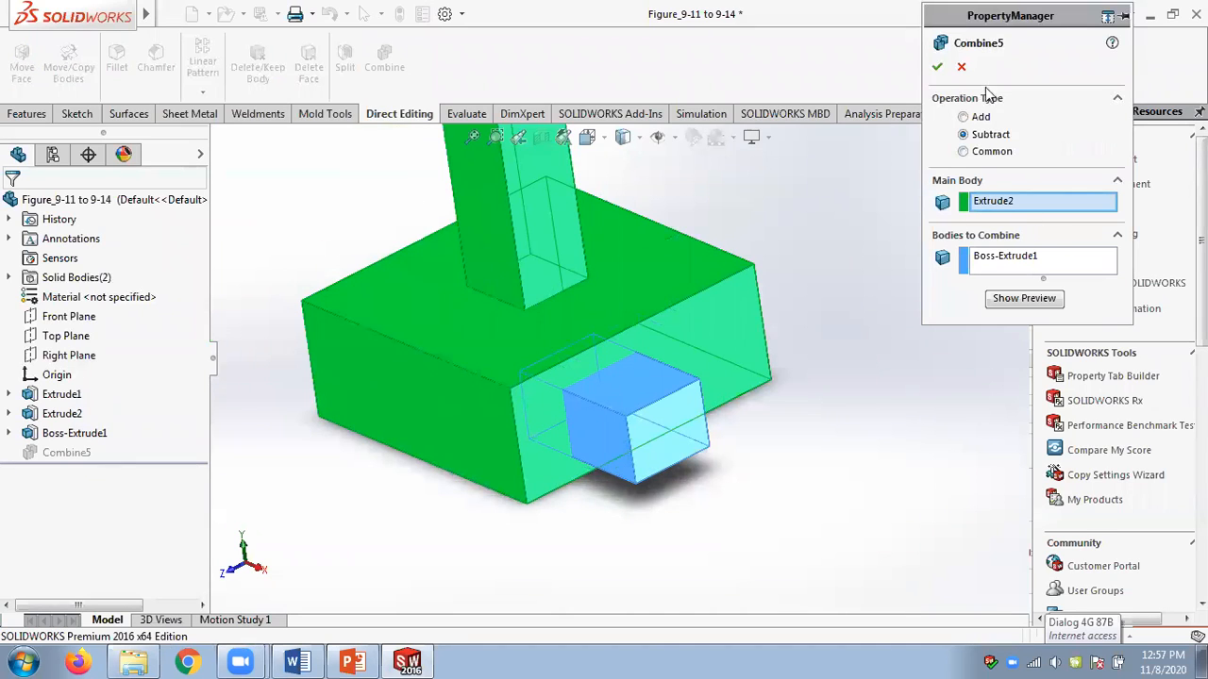
left_click(961, 69)
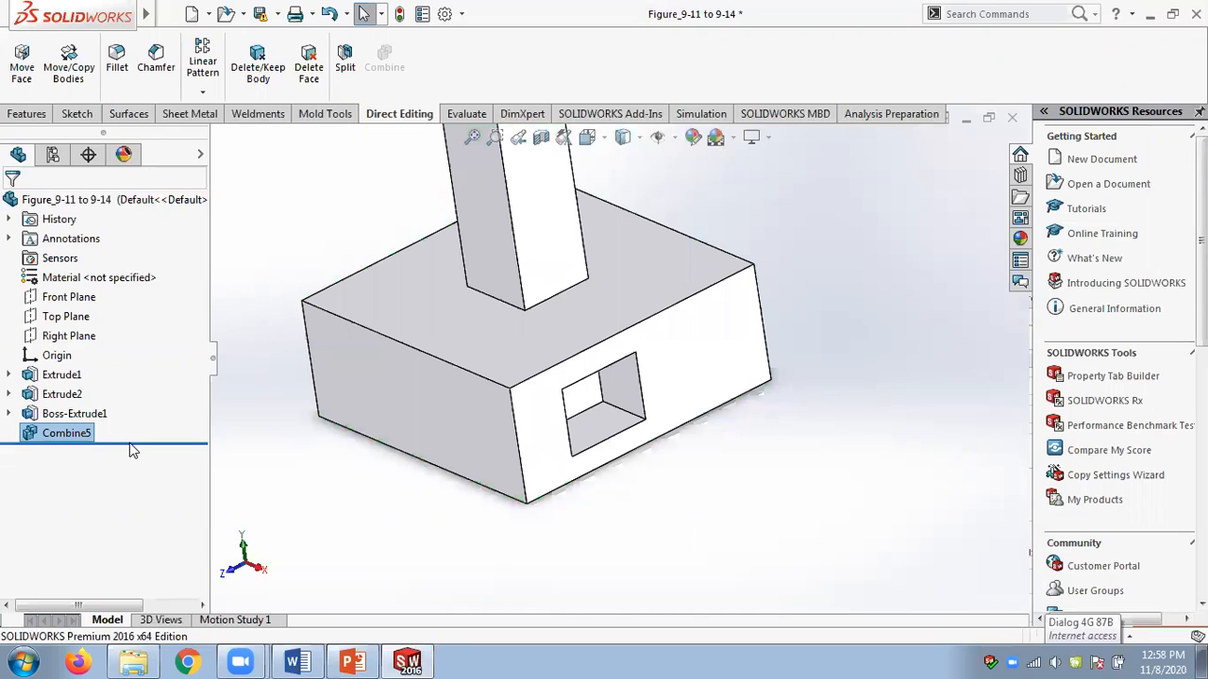
Roll the model back to before Combine5 and show hidden lines to examine the block embedded in the base.
left_click_drag(134, 445, 139, 425)
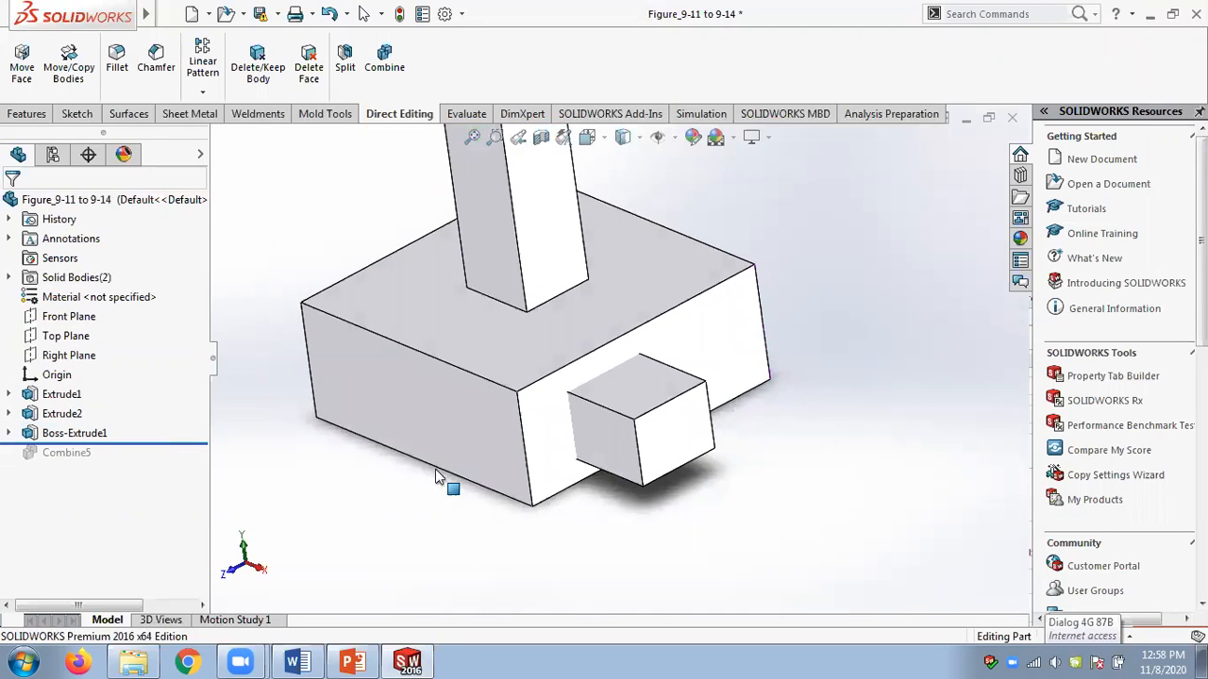
left_click(637, 138)
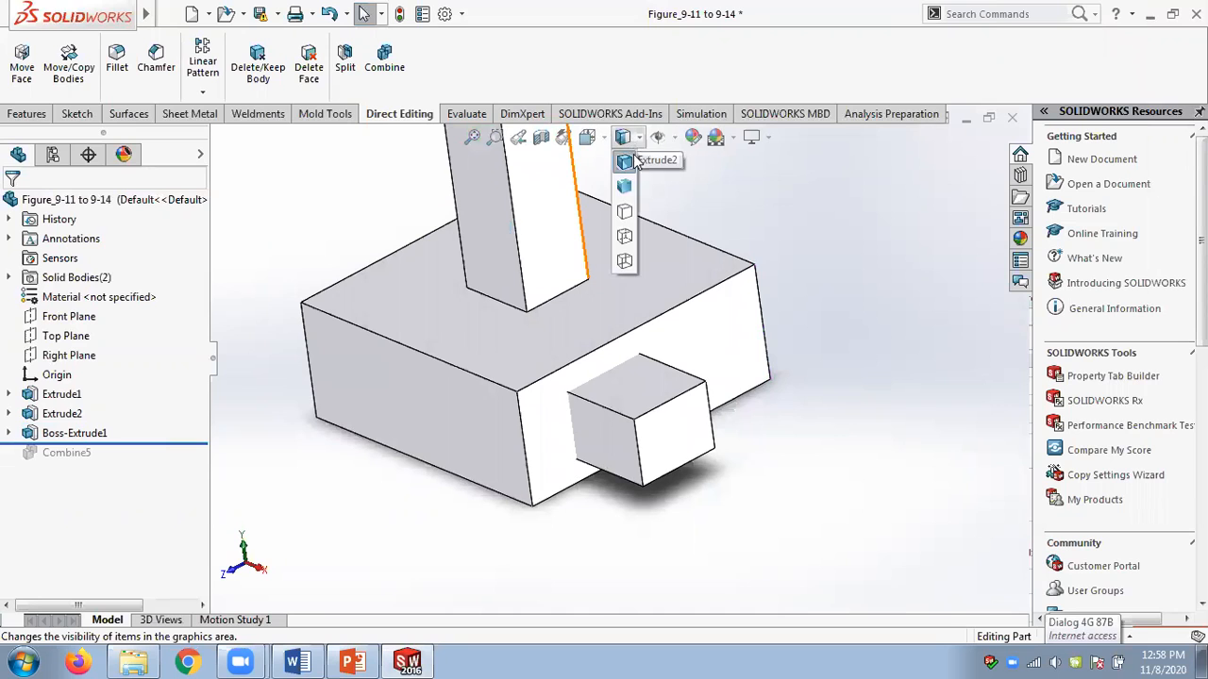
left_click(624, 237)
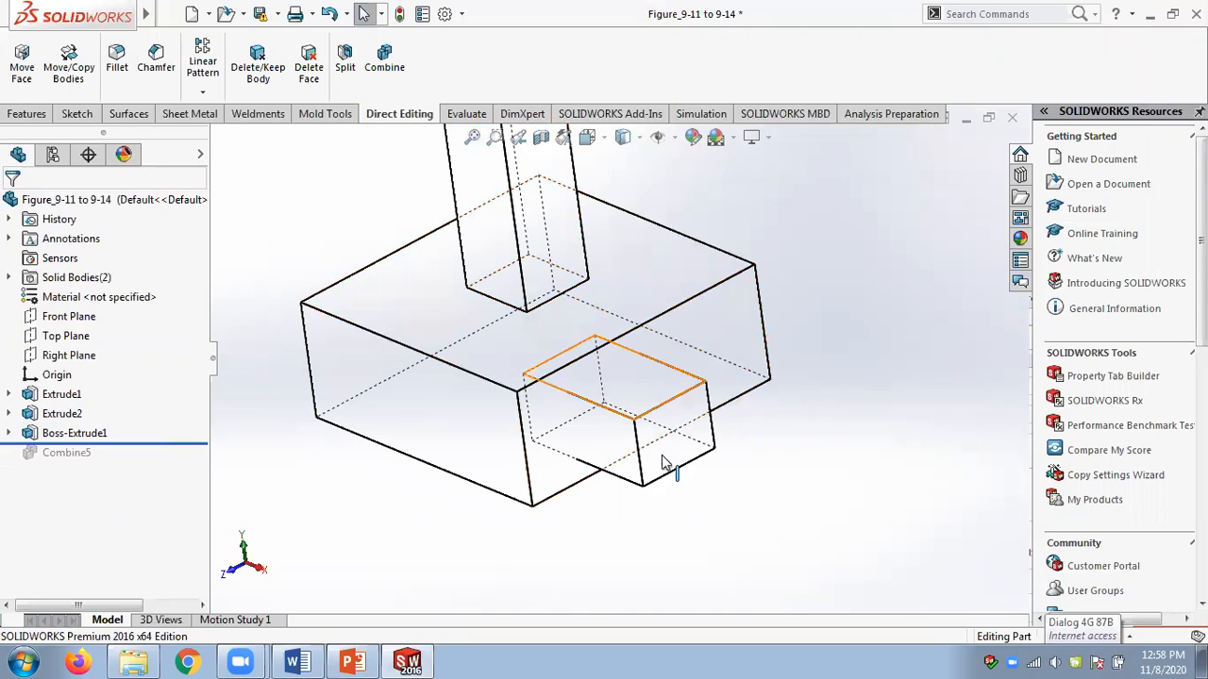
middle_click_drag(651, 441, 848, 331)
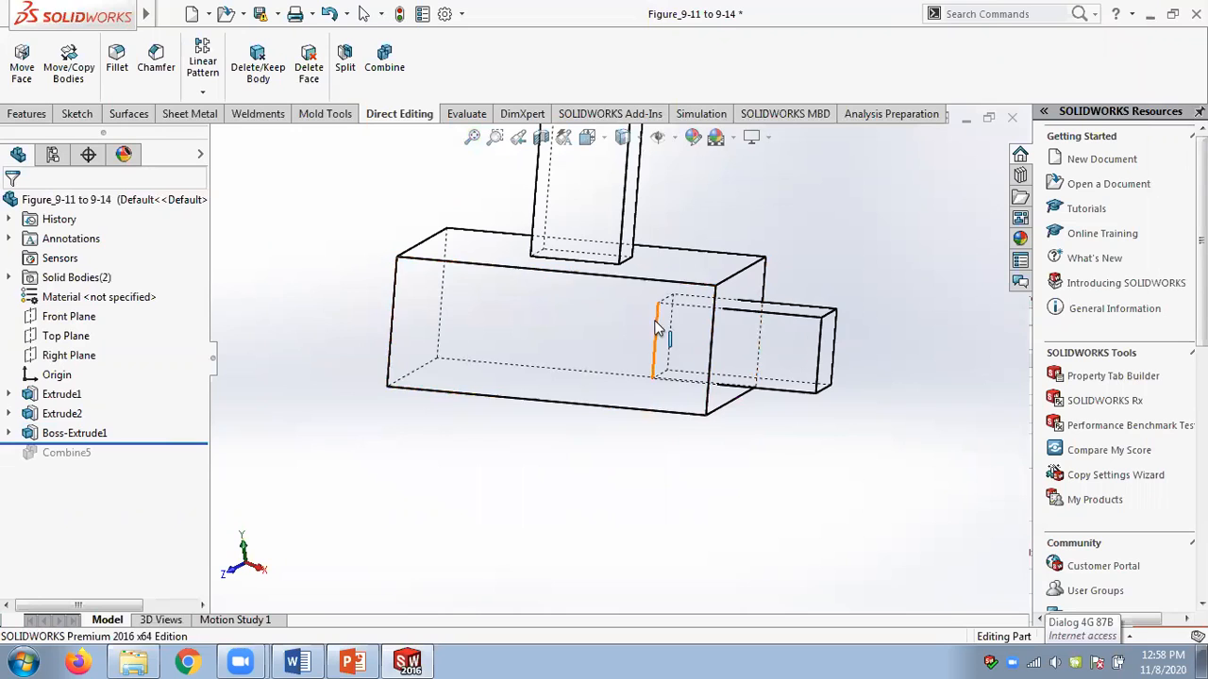
middle_click_drag(809, 485, 773, 334)
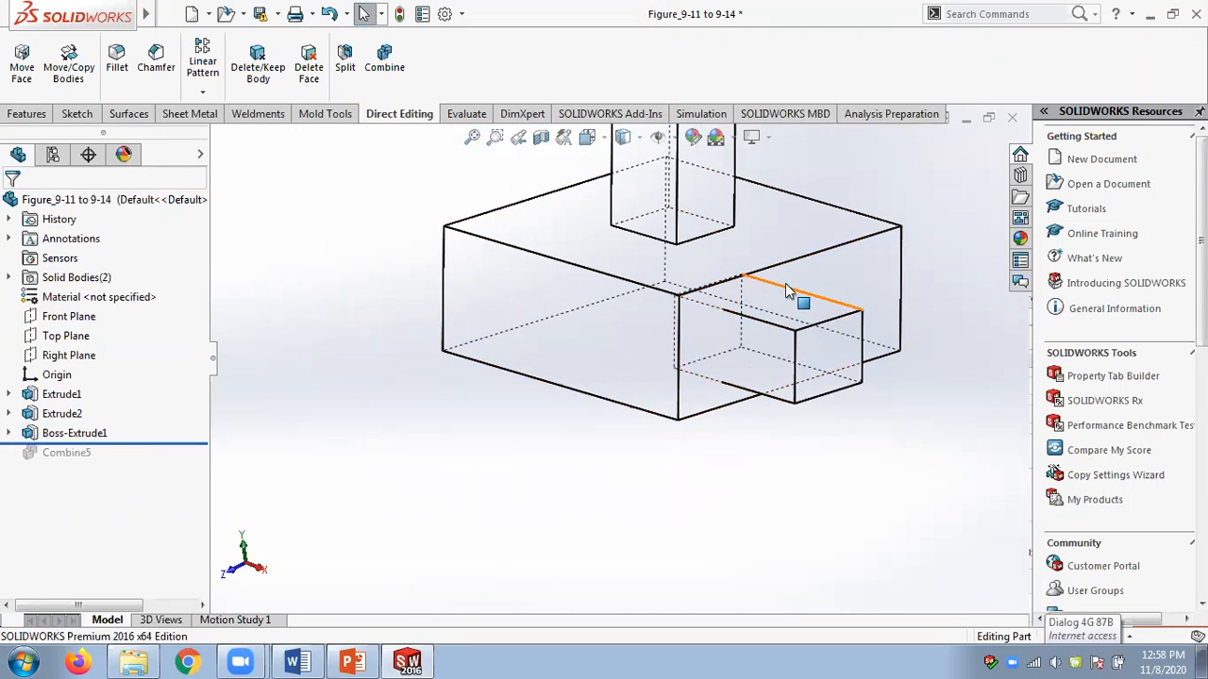
middle_click_drag(760, 463, 742, 488)
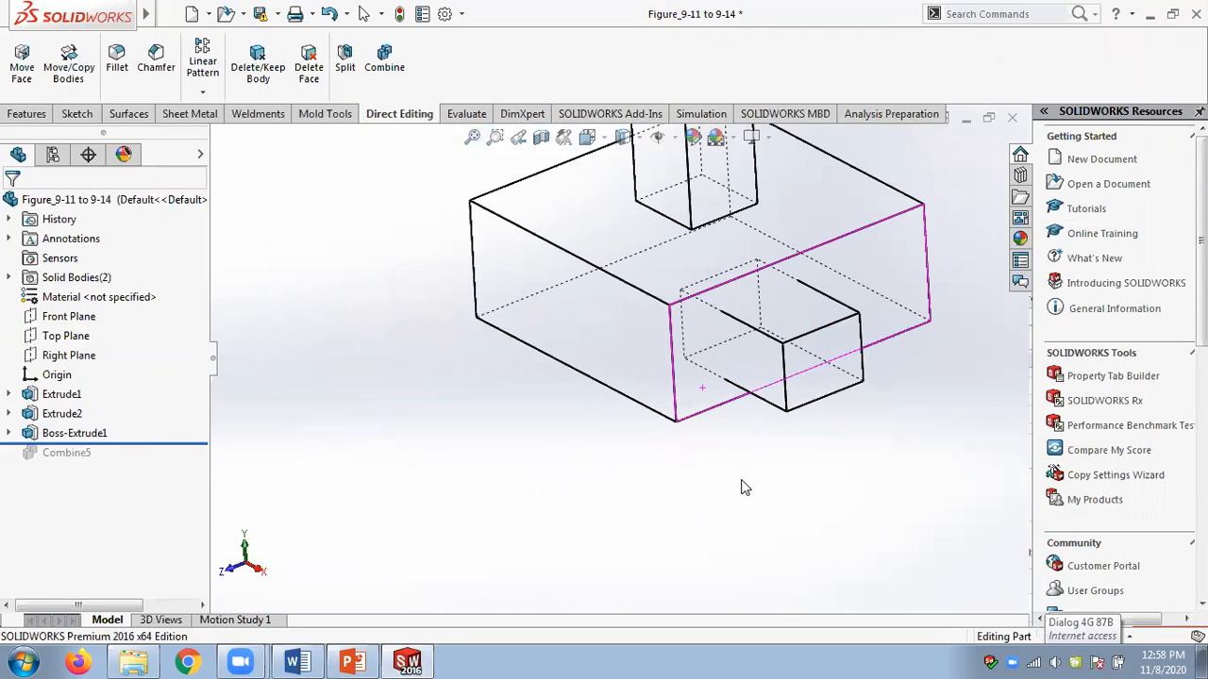
Open the Boss-Extrude1 definition to review its depth and merge settings, and cancel the edit.
right_click(101, 430)
left_click(112, 220)
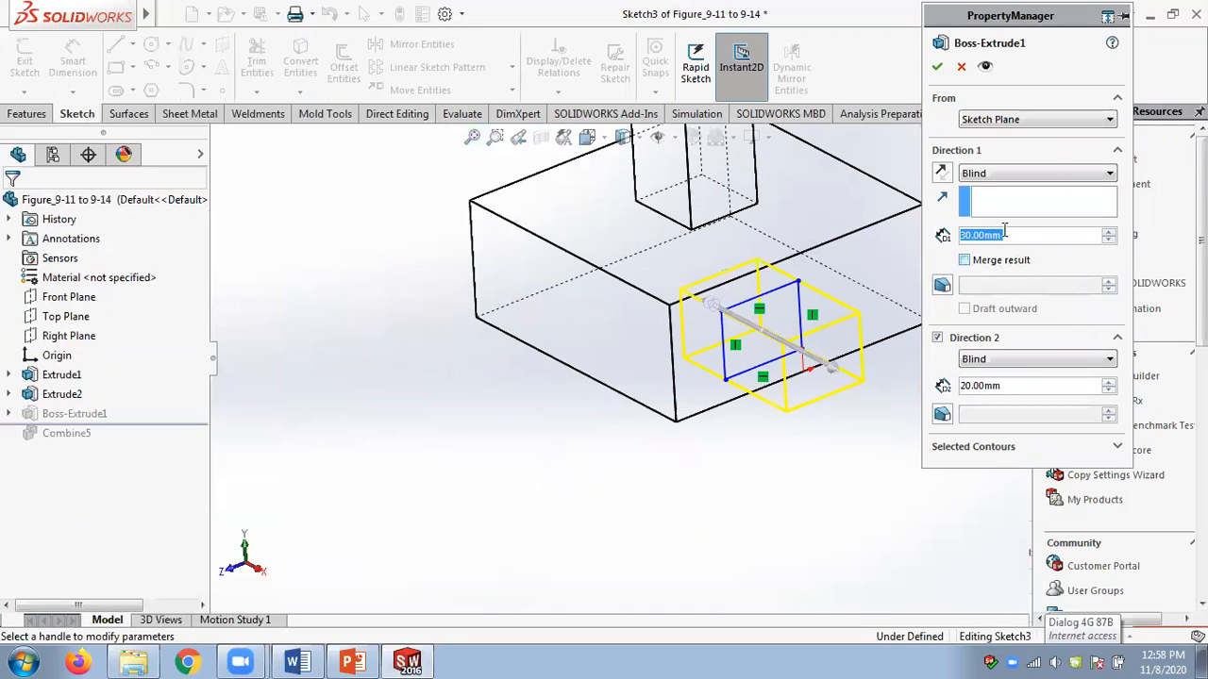
left_click(962, 67)
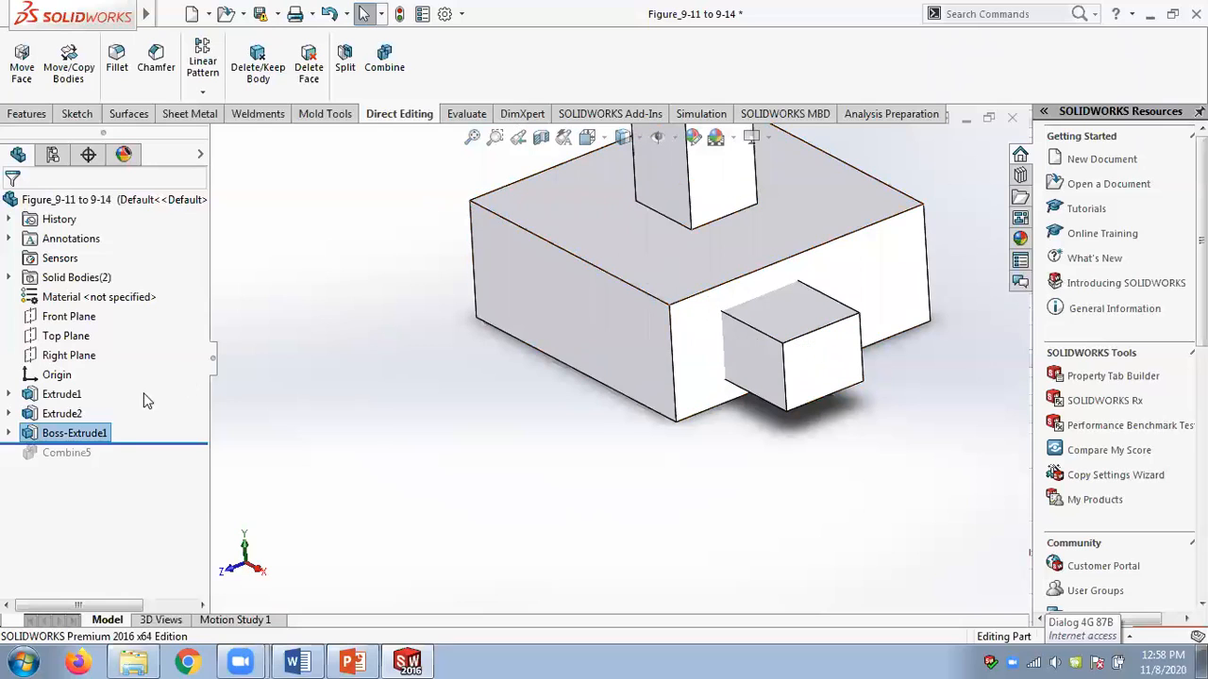
Enable Merge result for Boss-Extrude1 and roll the model forward past Combine5.
right_click(102, 433)
left_click(135, 221)
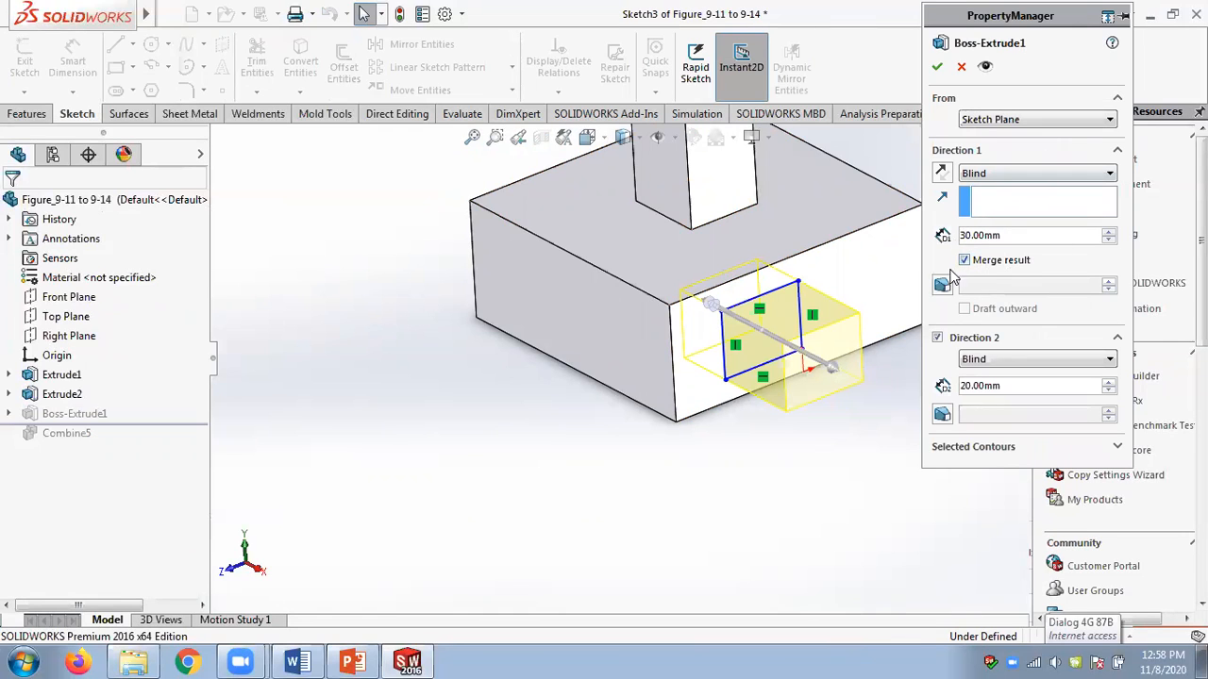
left_click(937, 66)
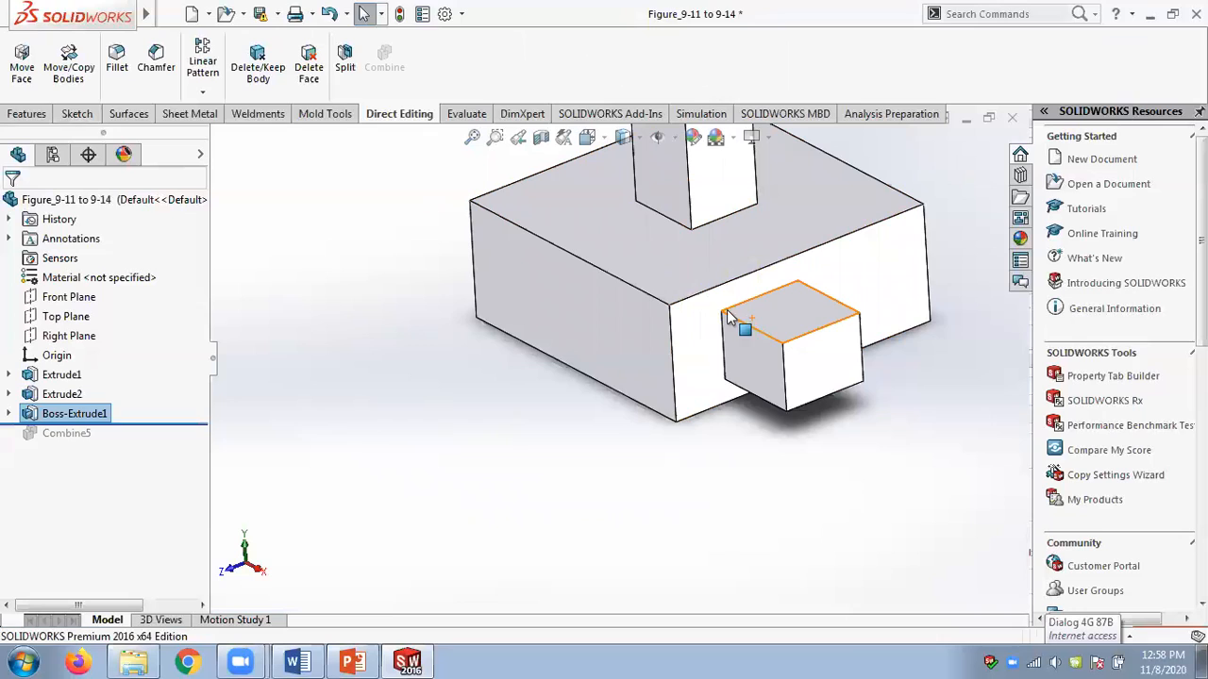
left_click(934, 440)
left_click_drag(66, 425, 67, 443)
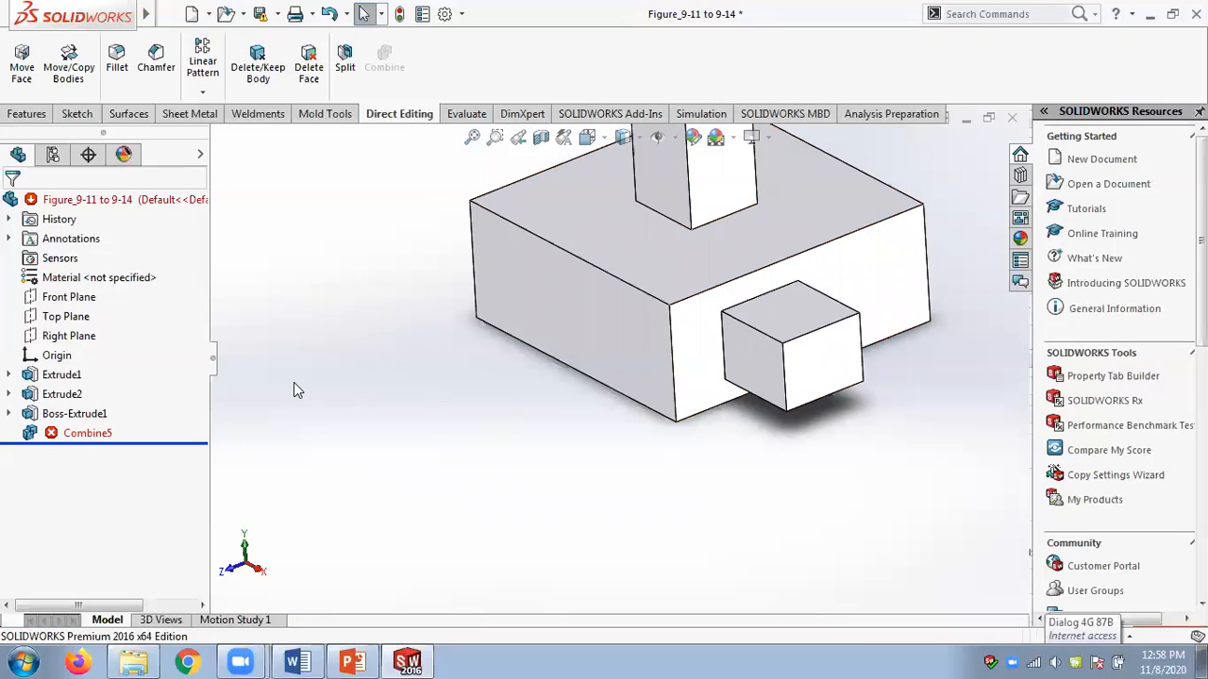
Delete the failed Combine5 feature from the model.
right_click(86, 434)
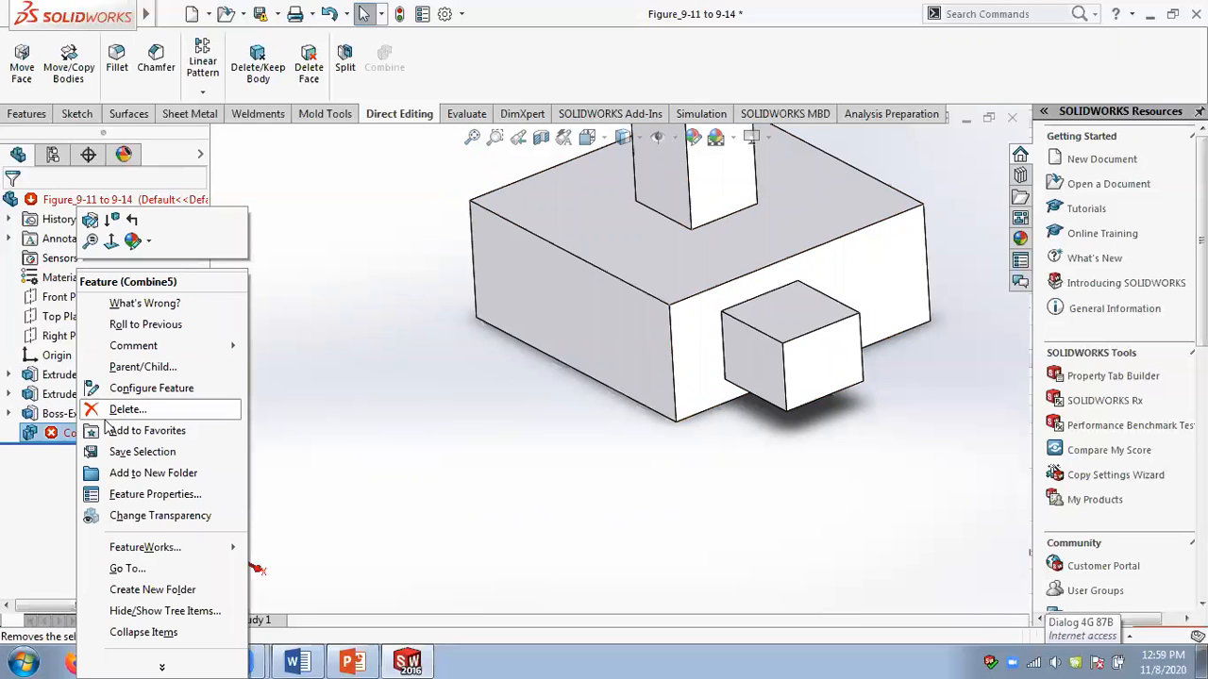
left_click(127, 409)
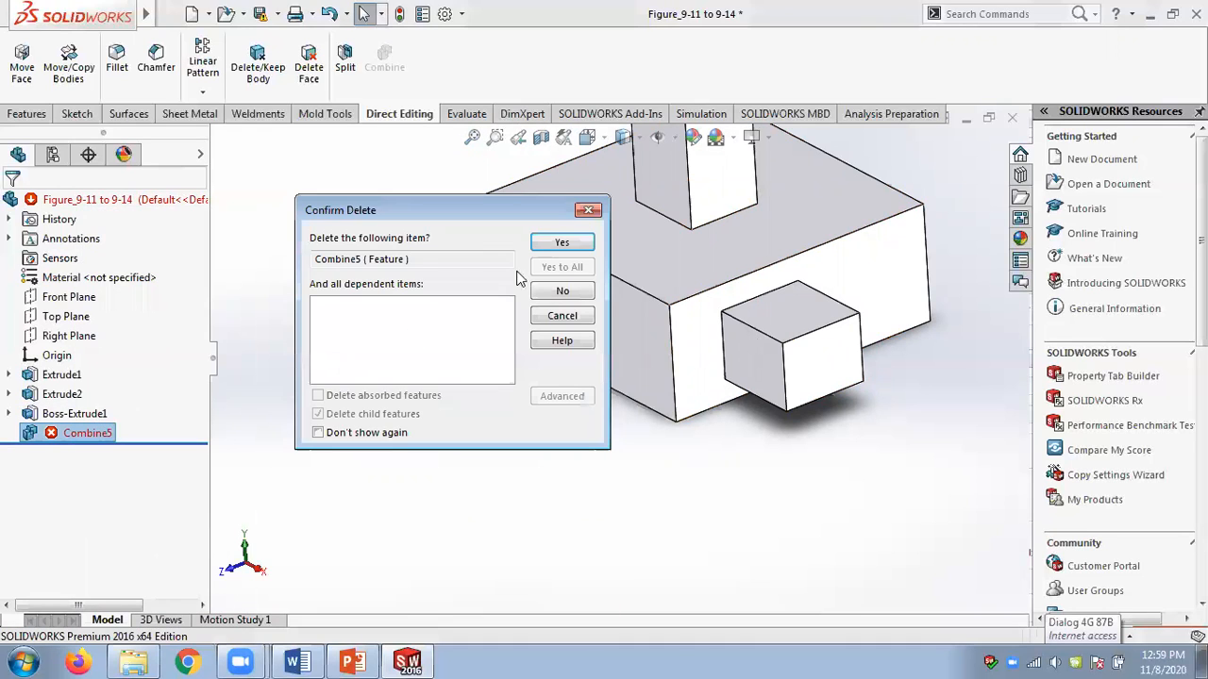
left_click(562, 243)
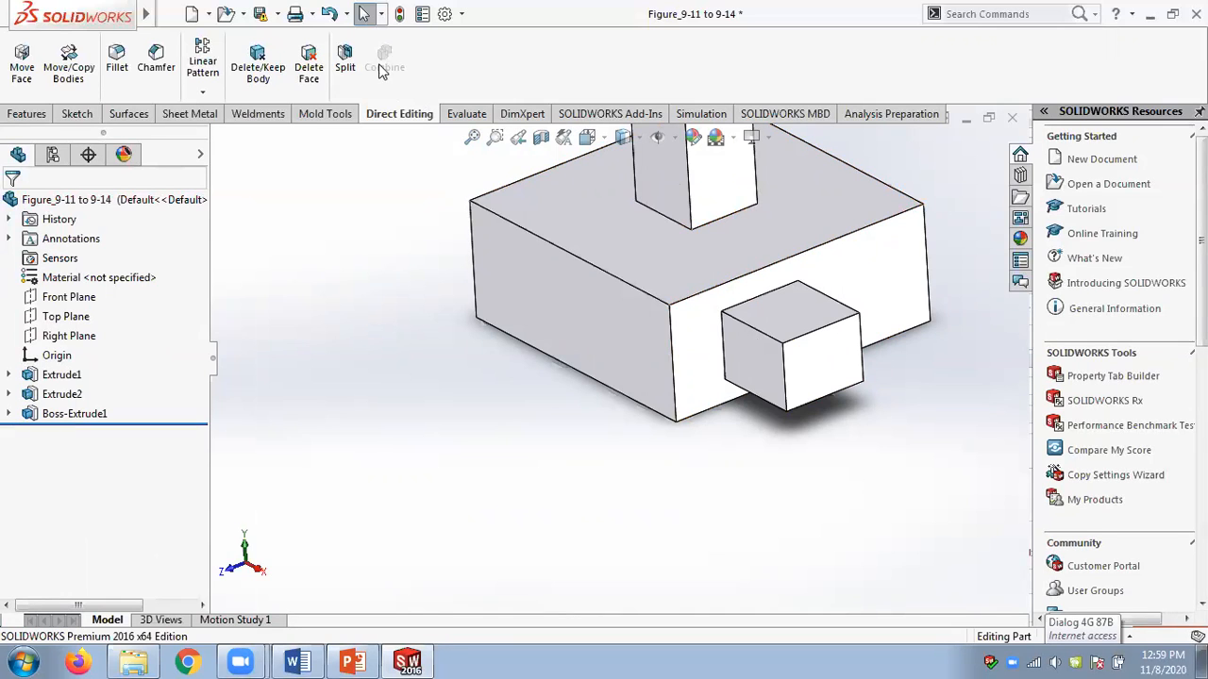
Disable Merge result for Boss-Extrude1 so the block remains a separate solid body.
right_click(83, 413)
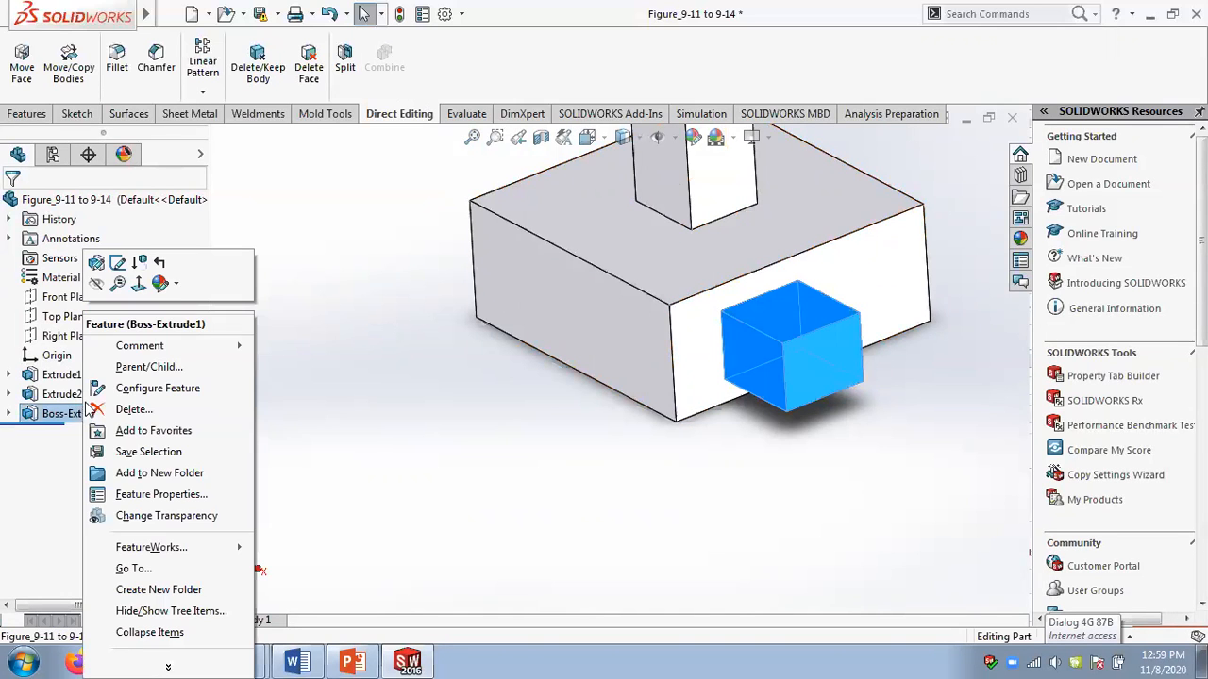
left_click(98, 262)
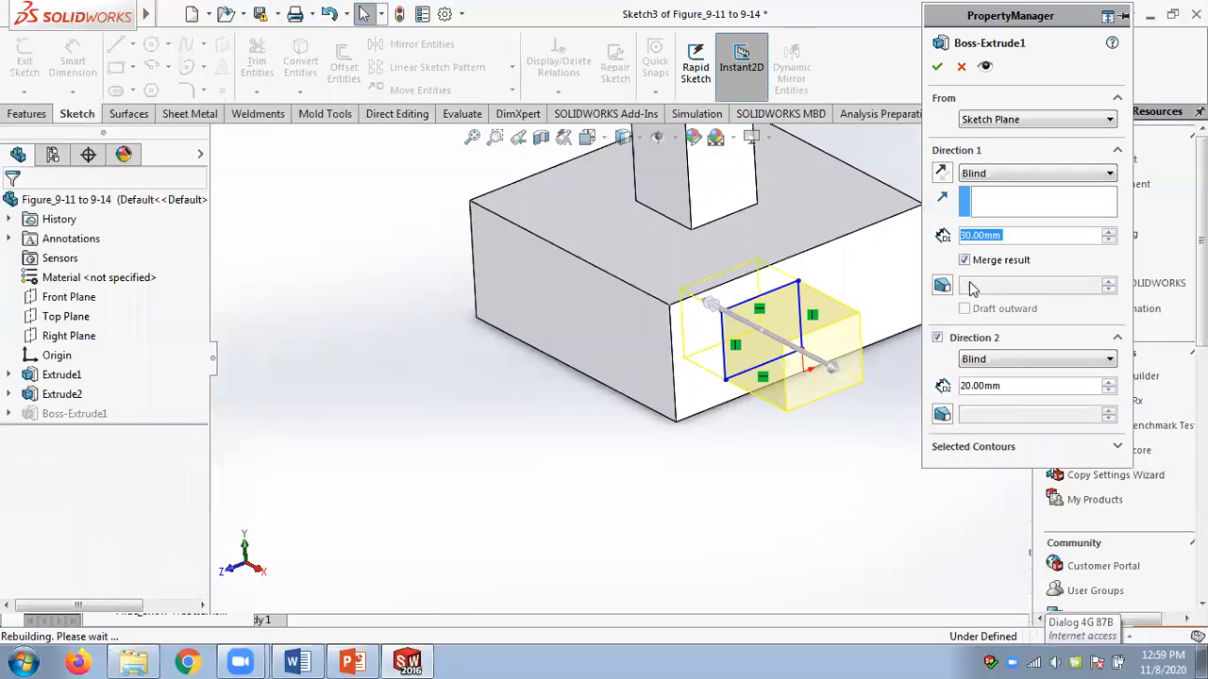
left_click(938, 66)
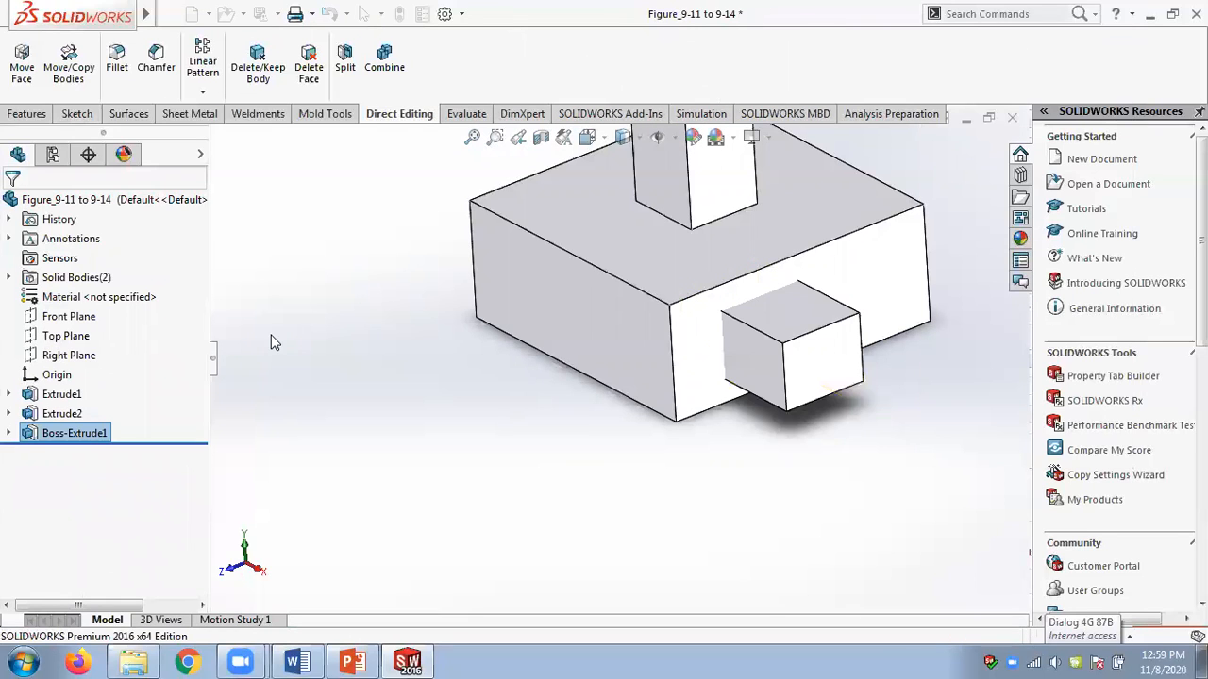
left_click(387, 69)
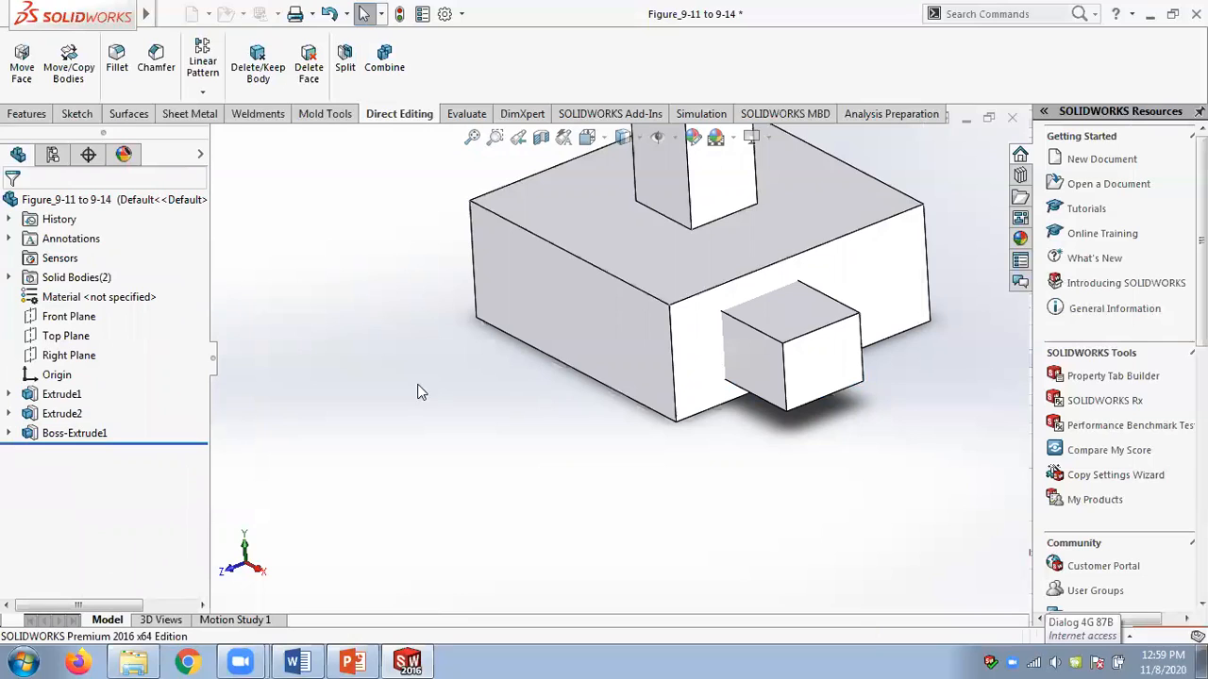
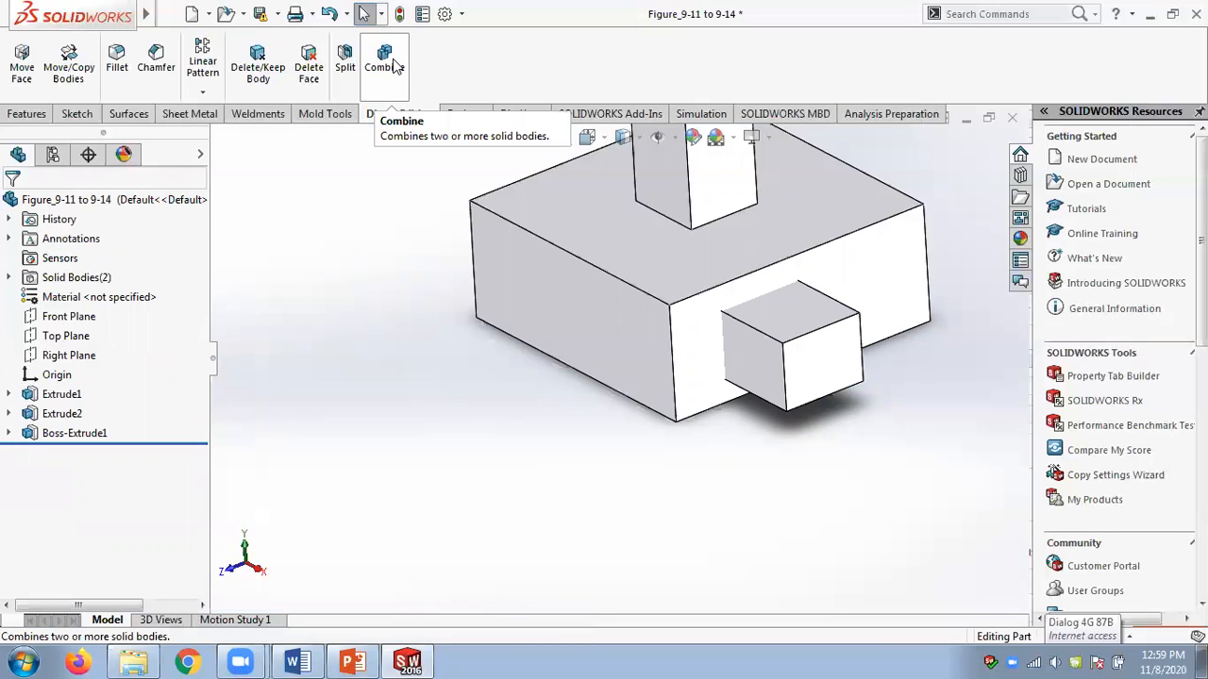
Switch to PowerPoint, advance to the Reordering the Features slide, and return to SOLIDWORKS.
left_click(351, 661)
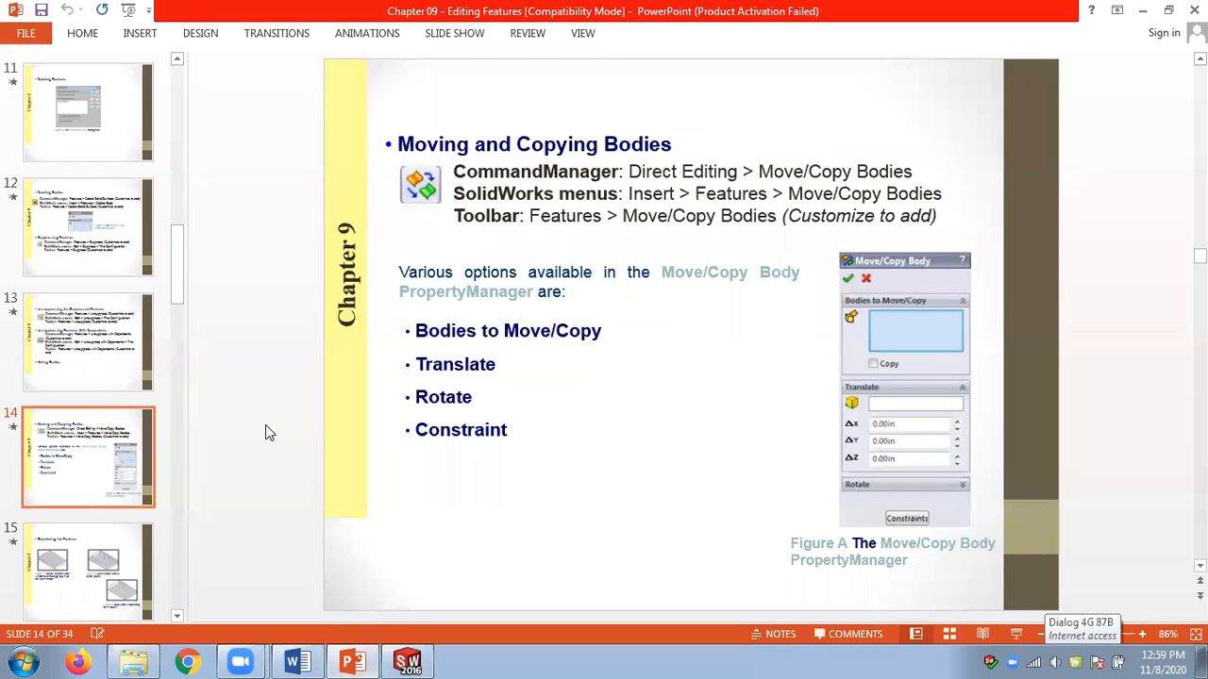
scroll(265, 433, "down", 1)
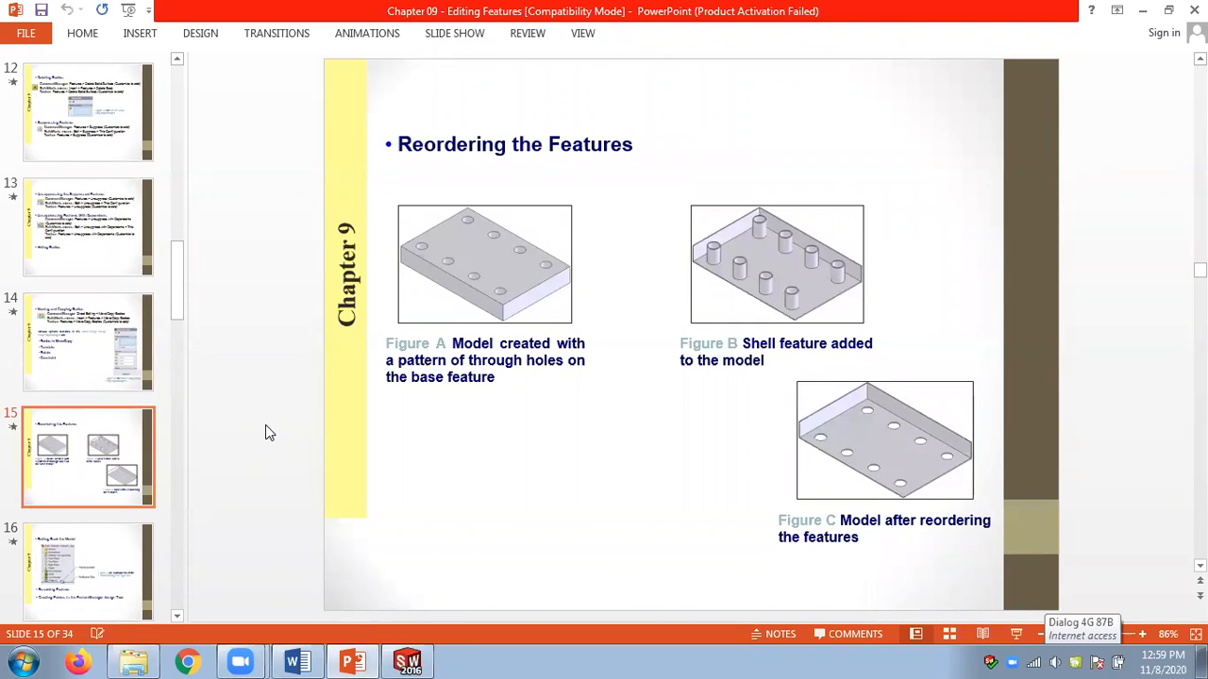
left_click(404, 661)
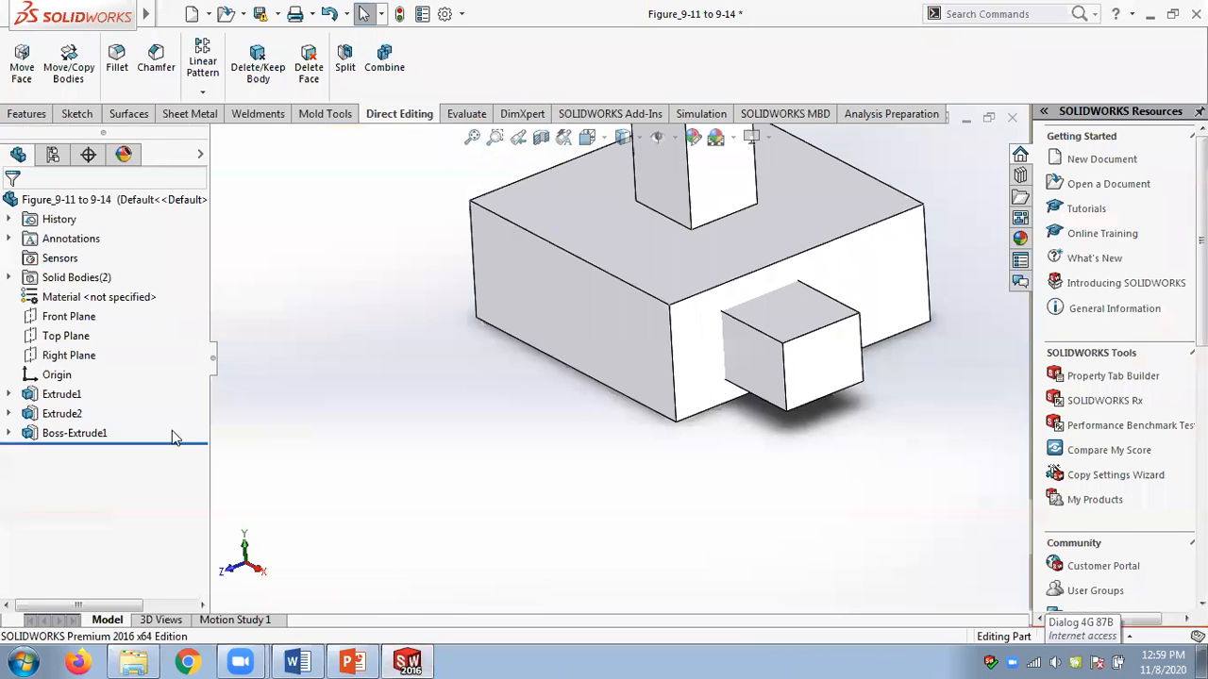
Roll the model back to just after Extrude1 and forward past Extrude2 to examine how the column is added to the base.
key("f")
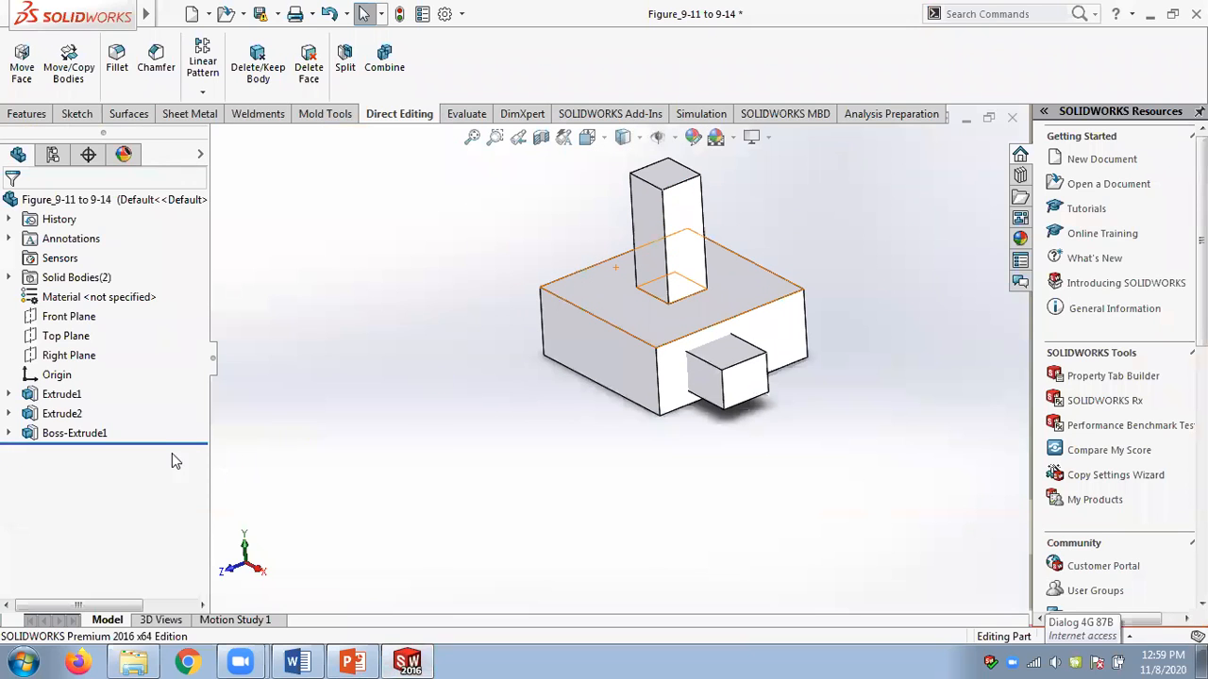
left_click_drag(174, 442, 173, 407)
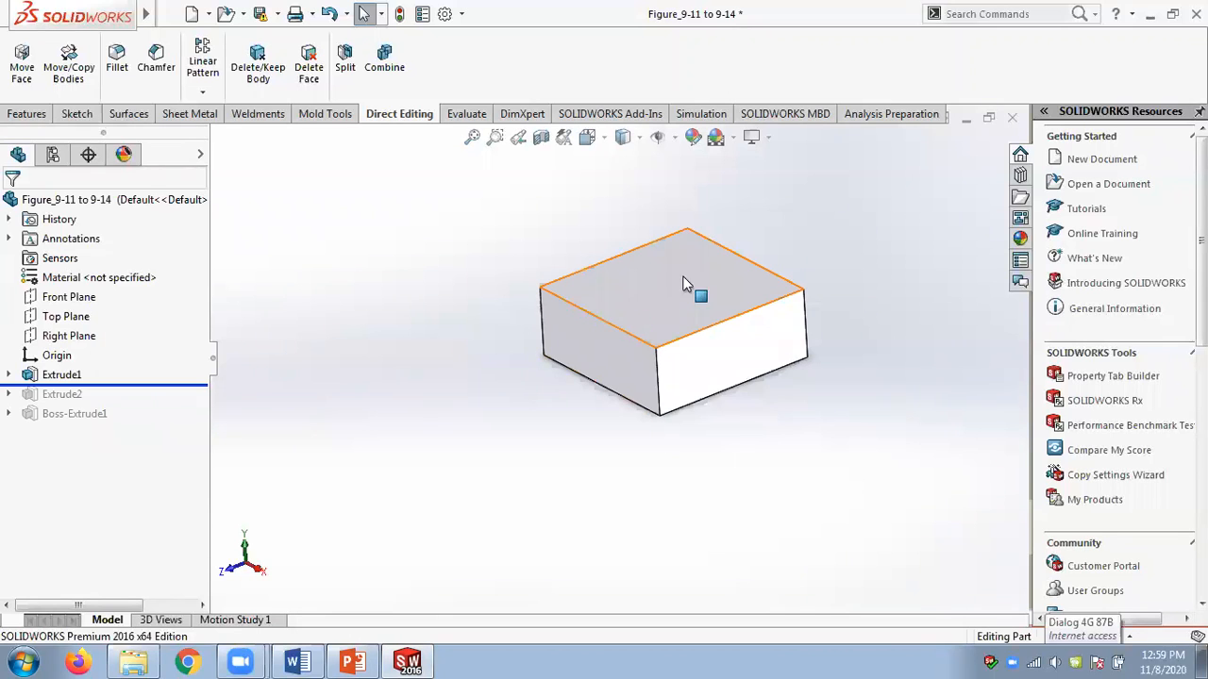
left_click_drag(184, 384, 174, 400)
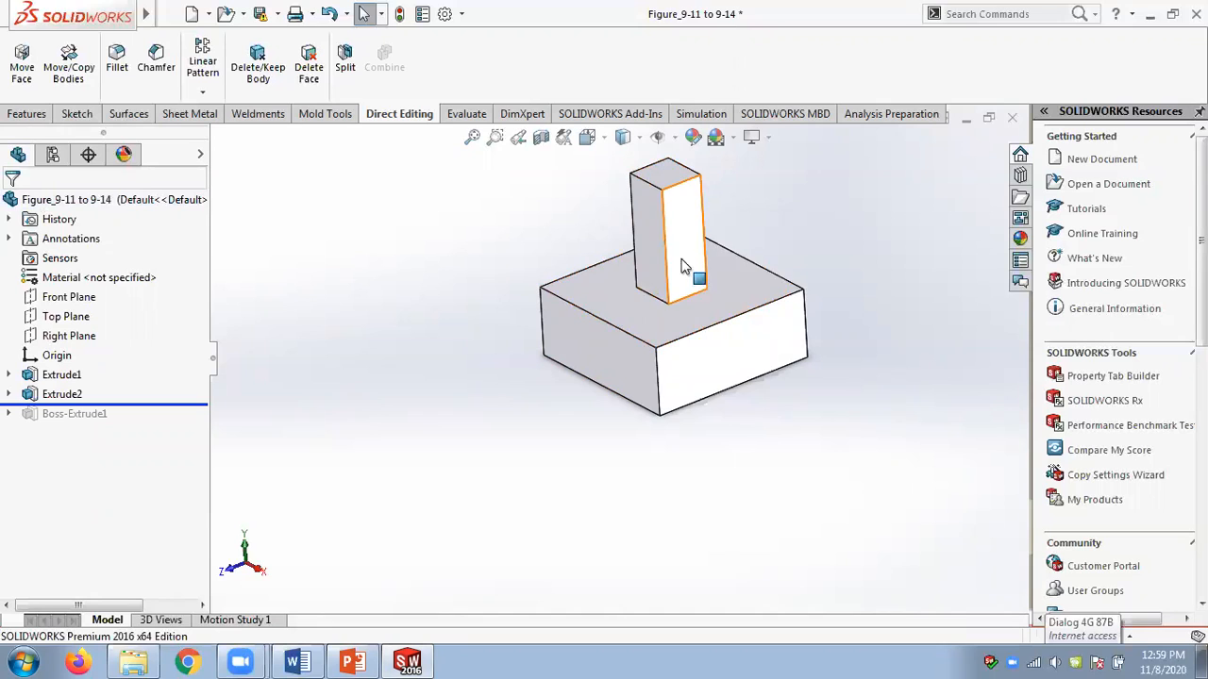
middle_click_drag(790, 304, 789, 318)
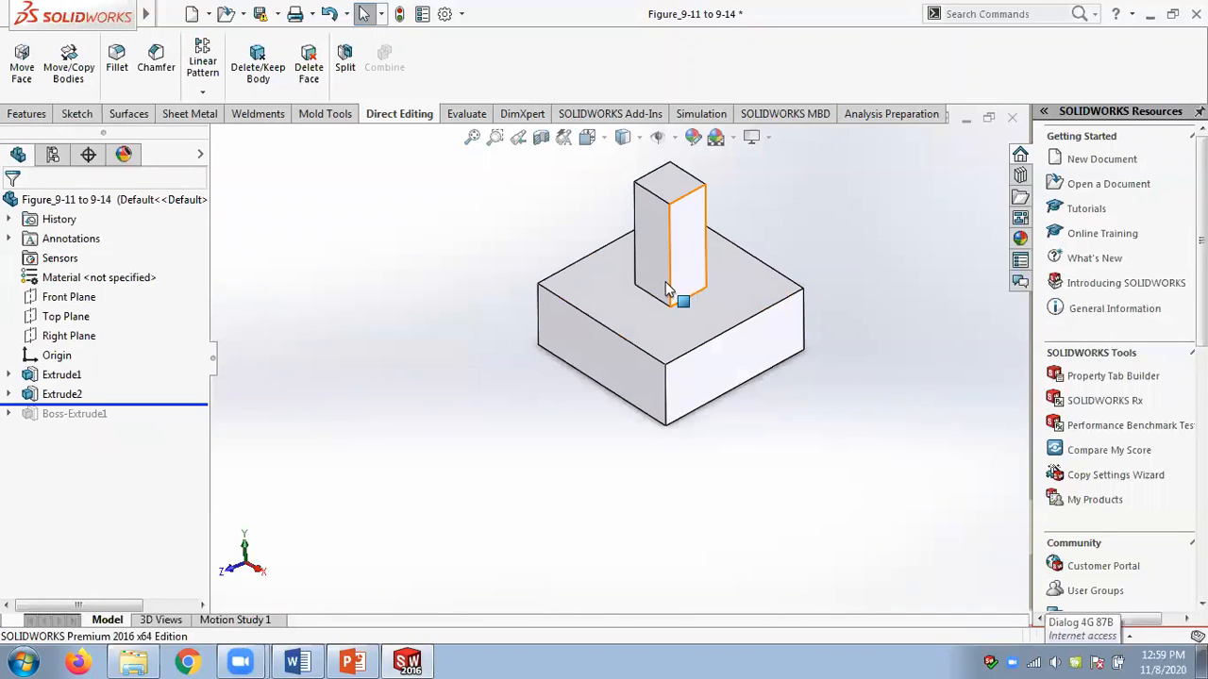
Roll the model back to before Extrude2 and sketch a circle about 7.4 mm in radius on the base's top face.
left_click_drag(139, 402, 142, 385)
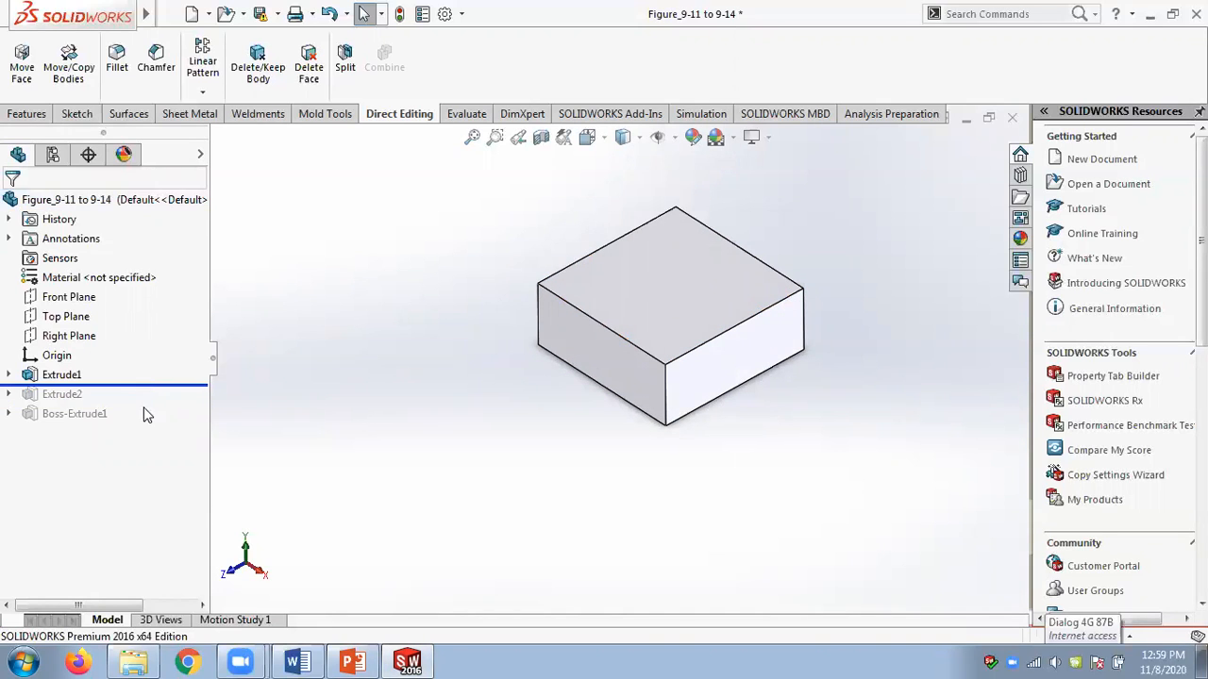
left_click(678, 263)
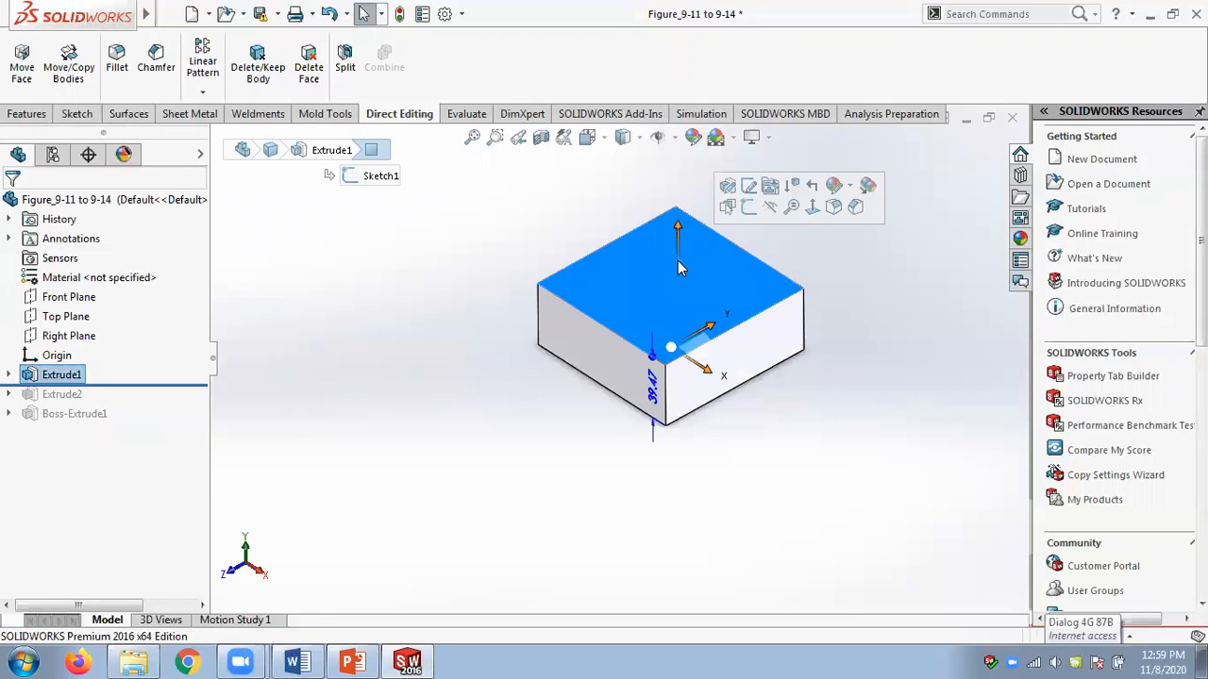
left_click(749, 209)
left_click(151, 45)
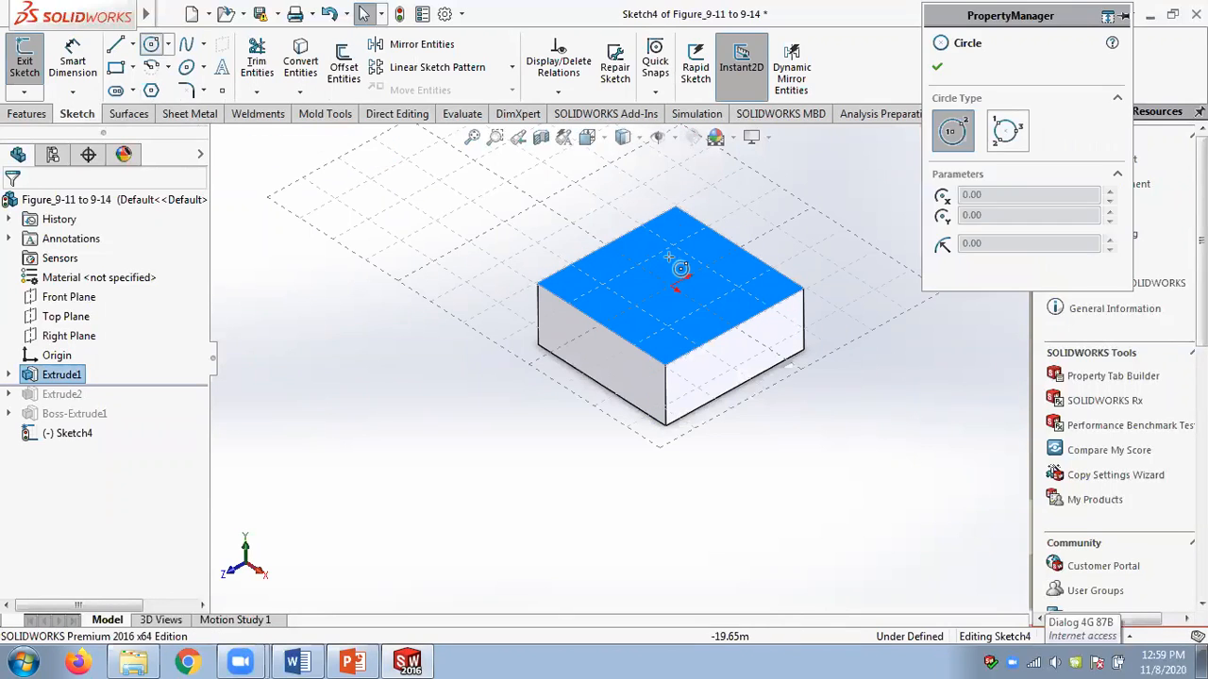
left_click(674, 257)
left_click(689, 255)
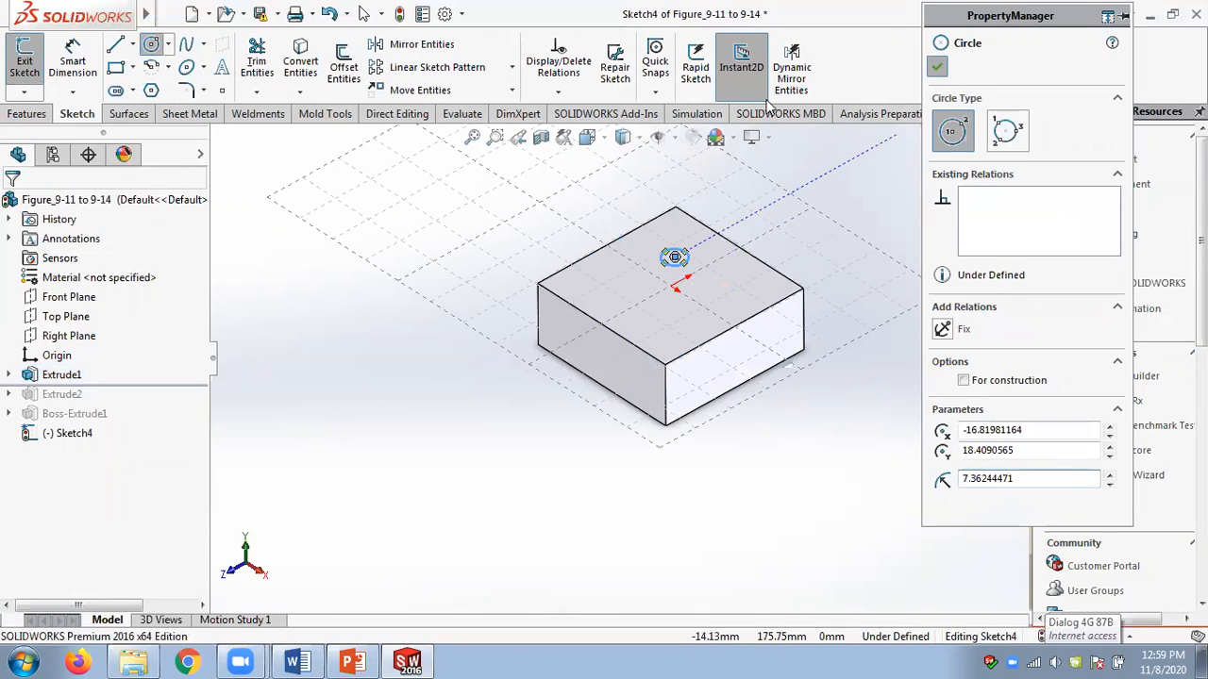
key("Escape")
Cut-extrude the circle 30 mm blind into the base's top face.
left_click(26, 114)
left_click(268, 66)
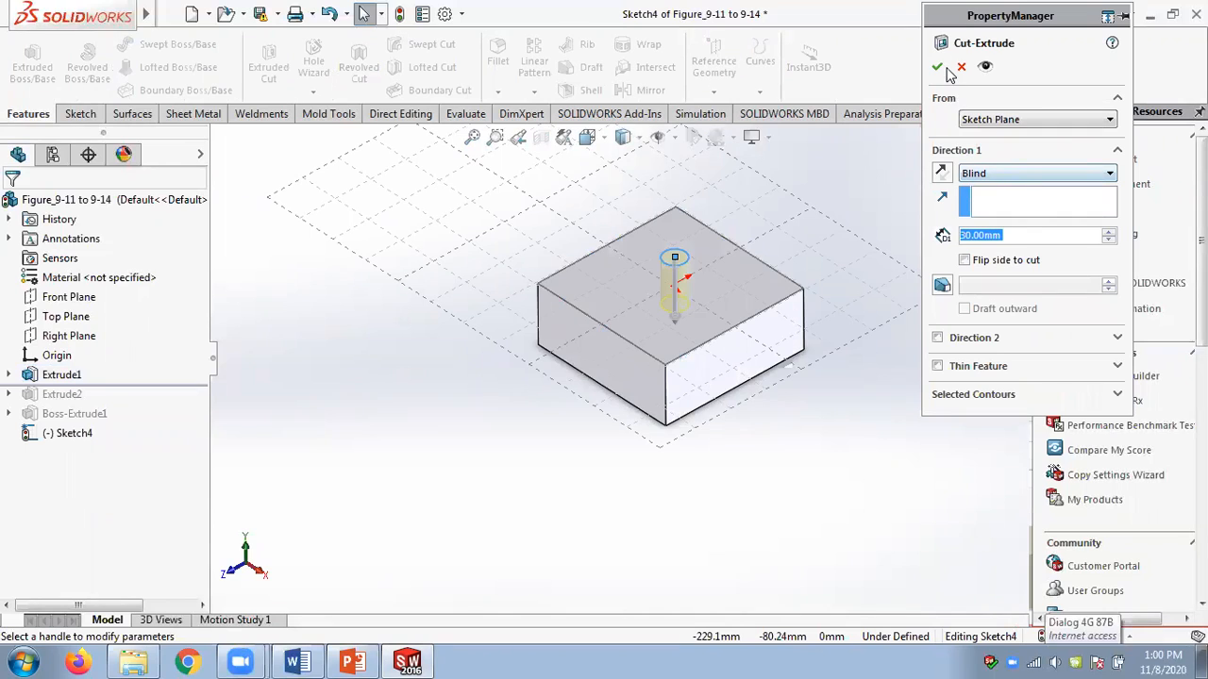
left_click(937, 68)
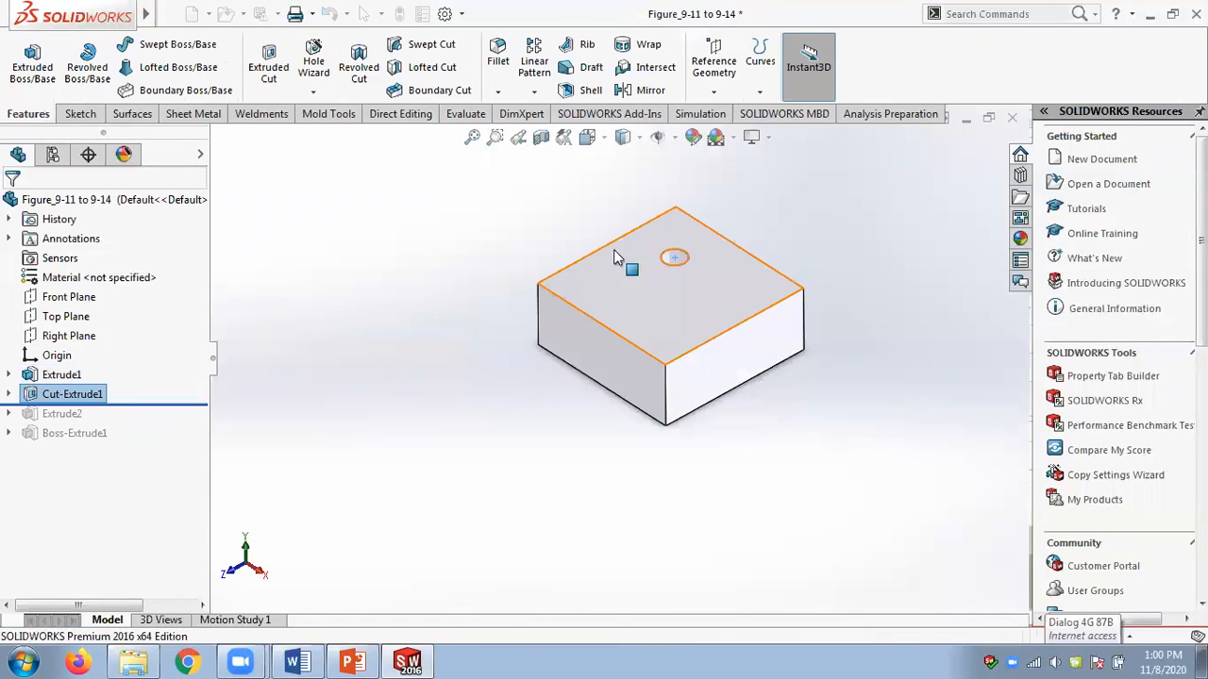
Roll the model forward past Extrude2 and Boss-Extrude1, examining where the new hole sits relative to the column.
left_click_drag(174, 402, 158, 420)
middle_click_drag(384, 401, 704, 459)
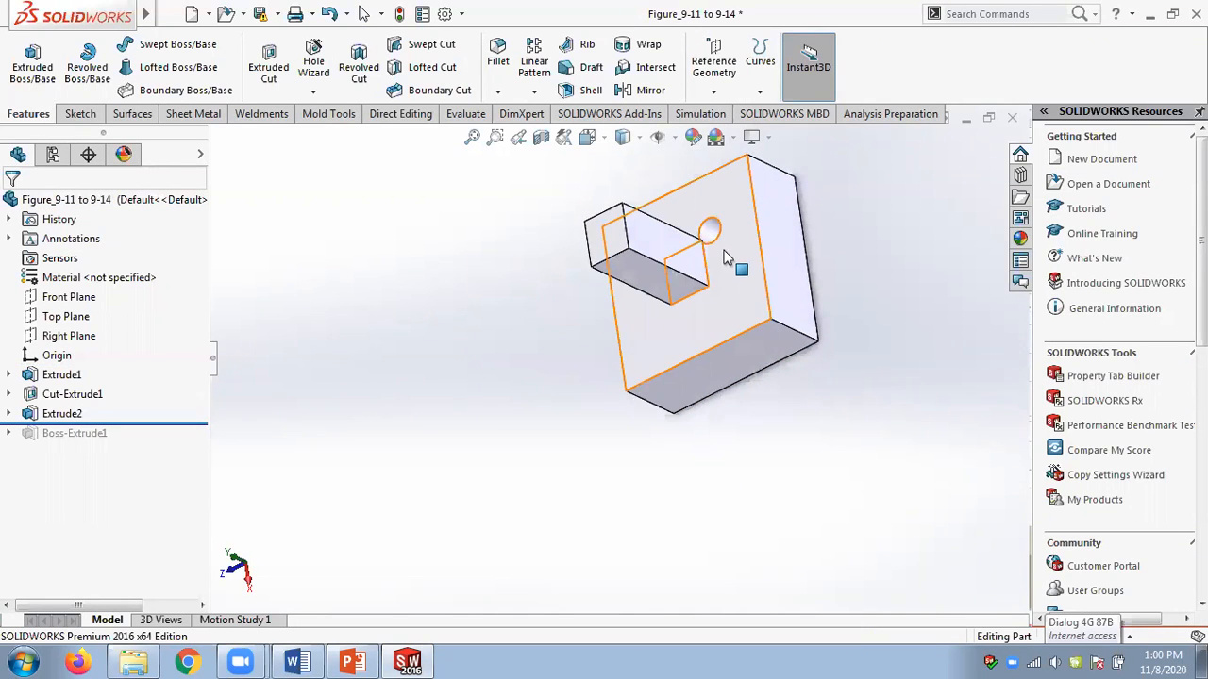
scroll(727, 257, "down", 5)
key("ctrl+7")
left_click_drag(147, 425, 173, 422)
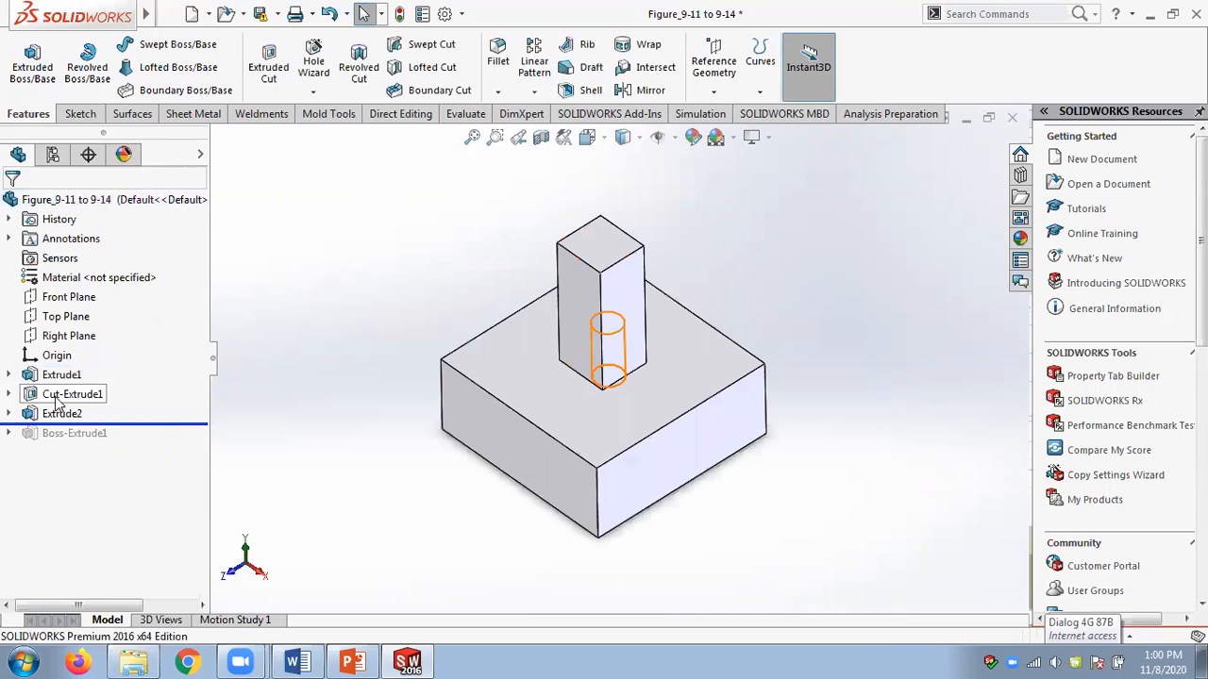
left_click(66, 396)
left_click_drag(135, 423, 133, 448)
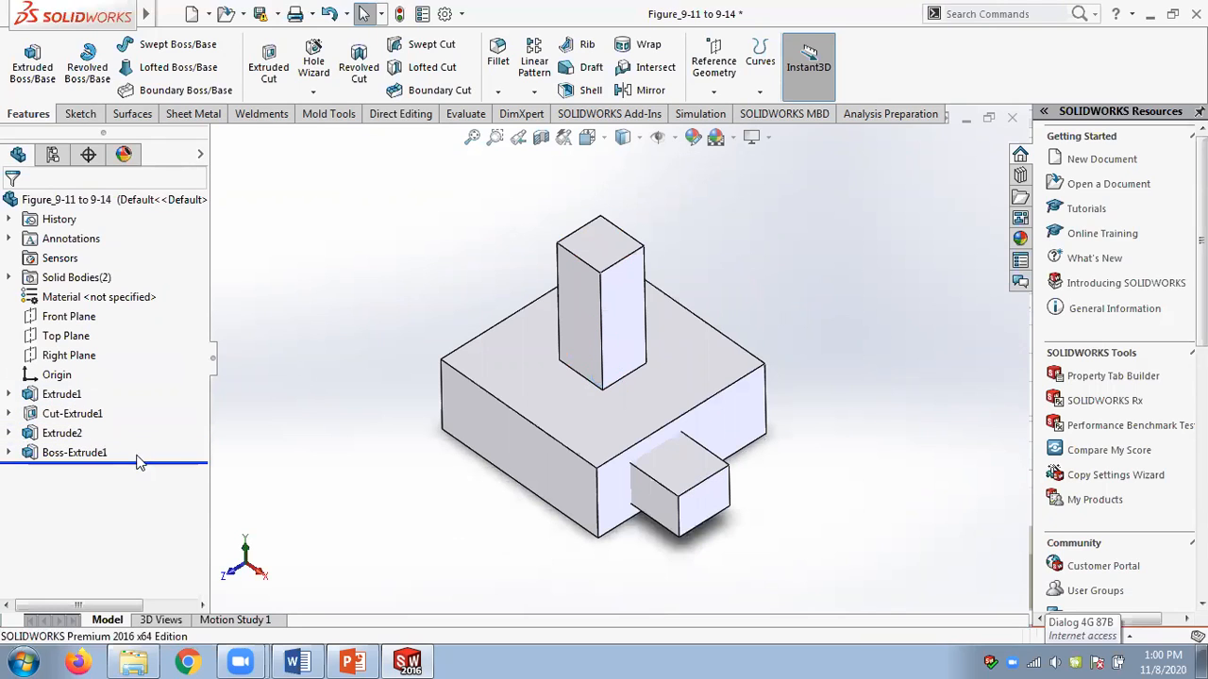
Roll the model back to before Boss-Extrude1 and sketch a circle about 13 mm in radius near the front corner of the base's side face.
left_click_drag(141, 459, 137, 427)
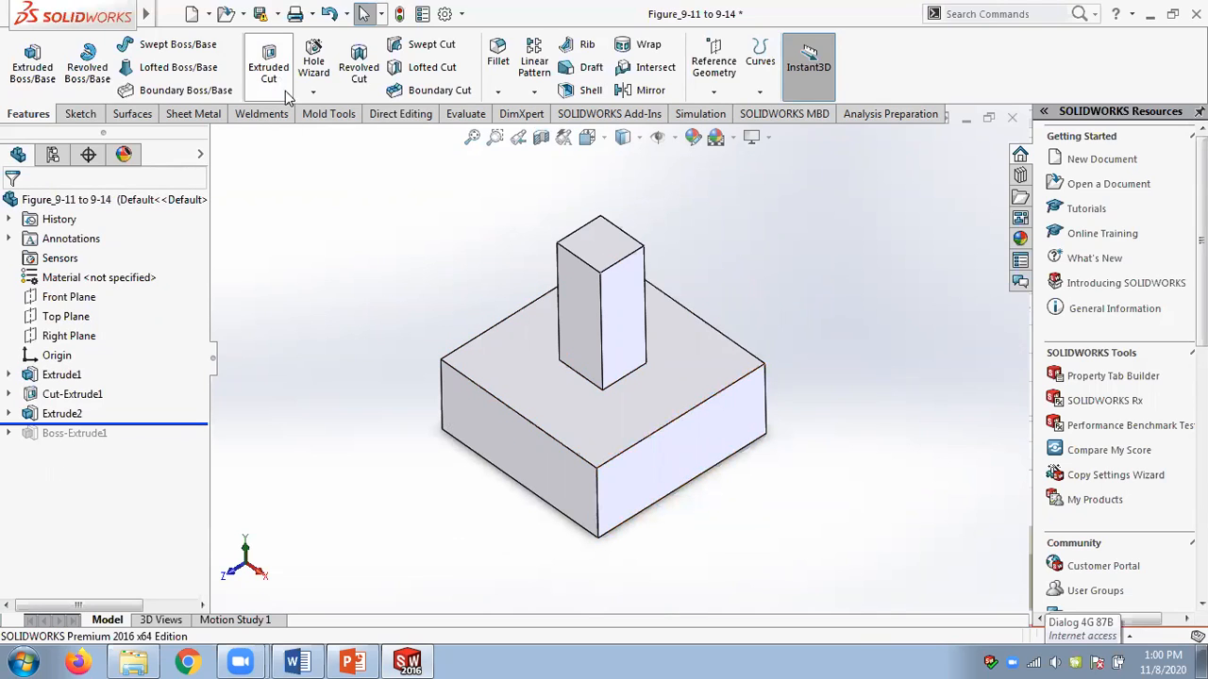
left_click(642, 462)
left_click(712, 421)
left_click(151, 47)
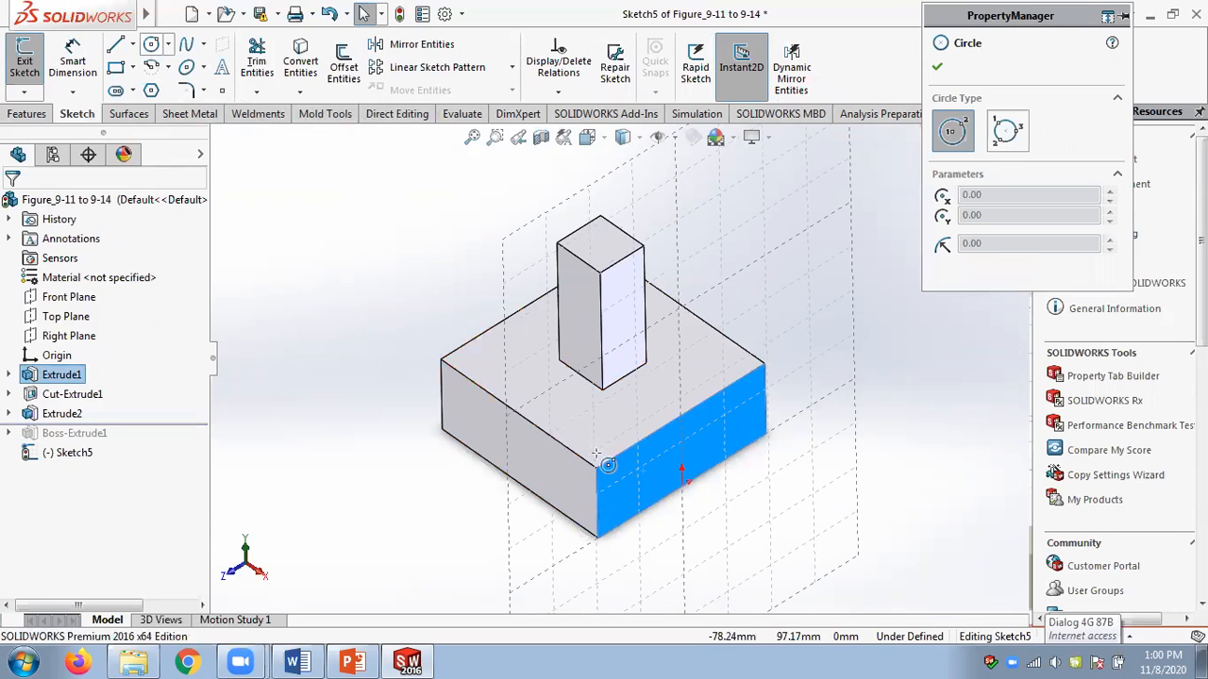
left_click(630, 486)
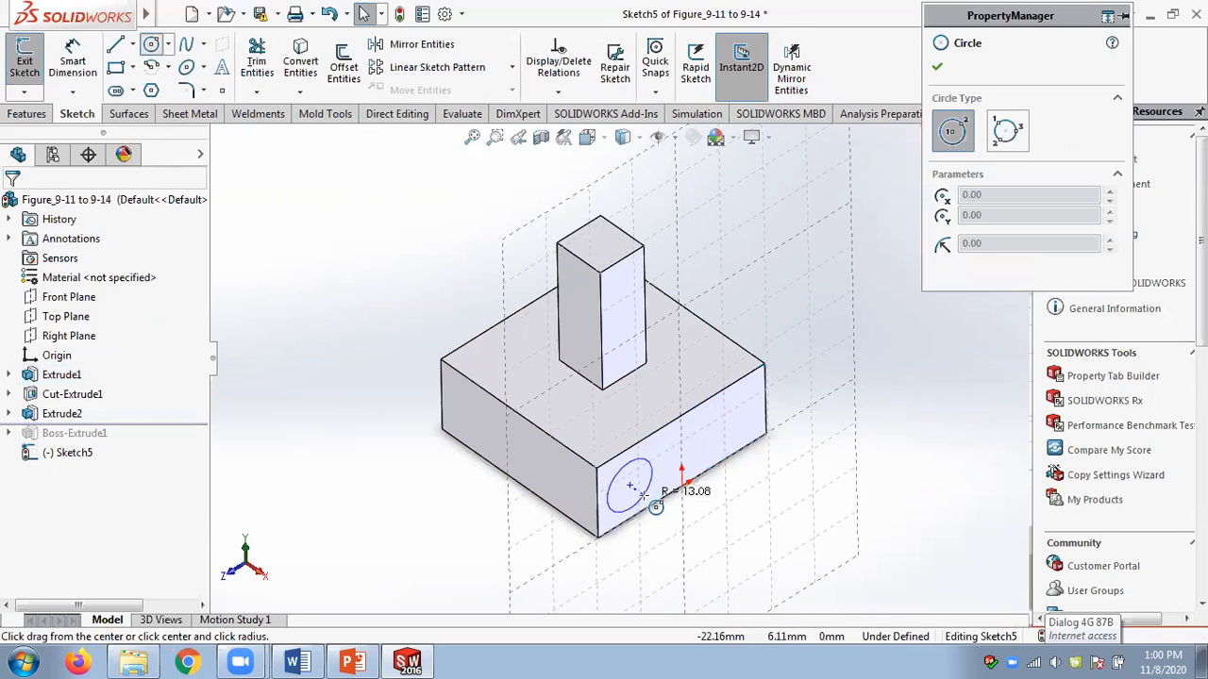
left_click(645, 494)
left_click(937, 66)
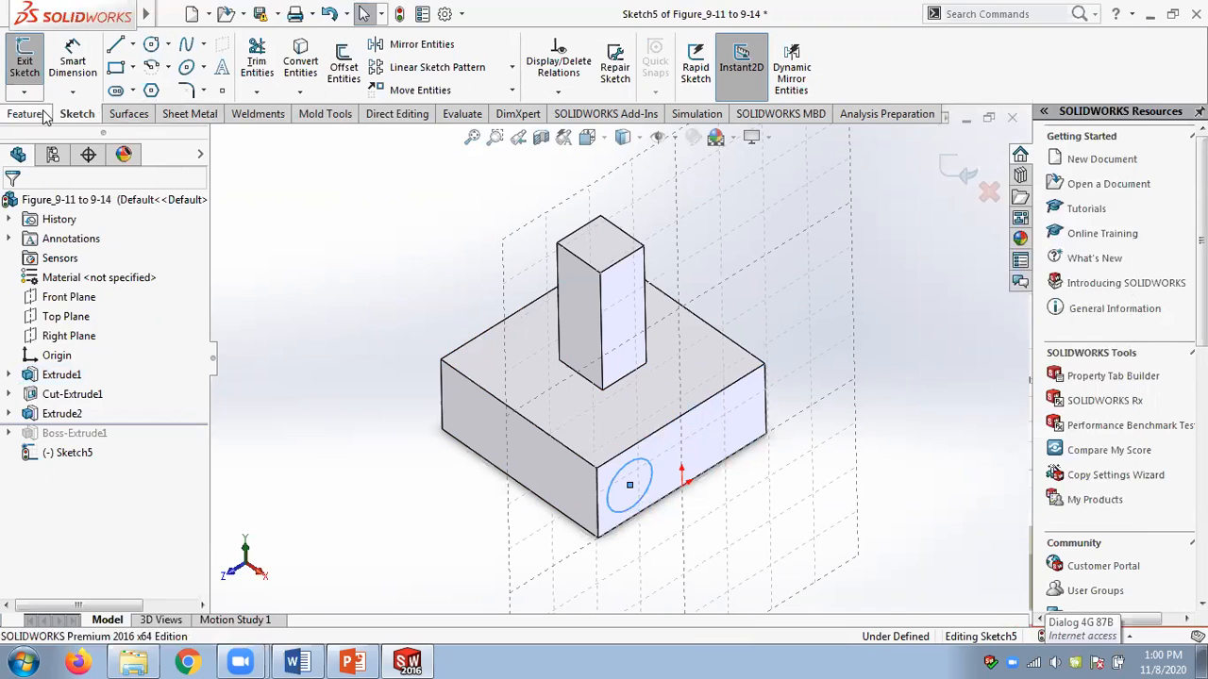
Cut-extrude the side-face circle 30 mm blind into the base.
left_click(37, 114)
left_click(268, 64)
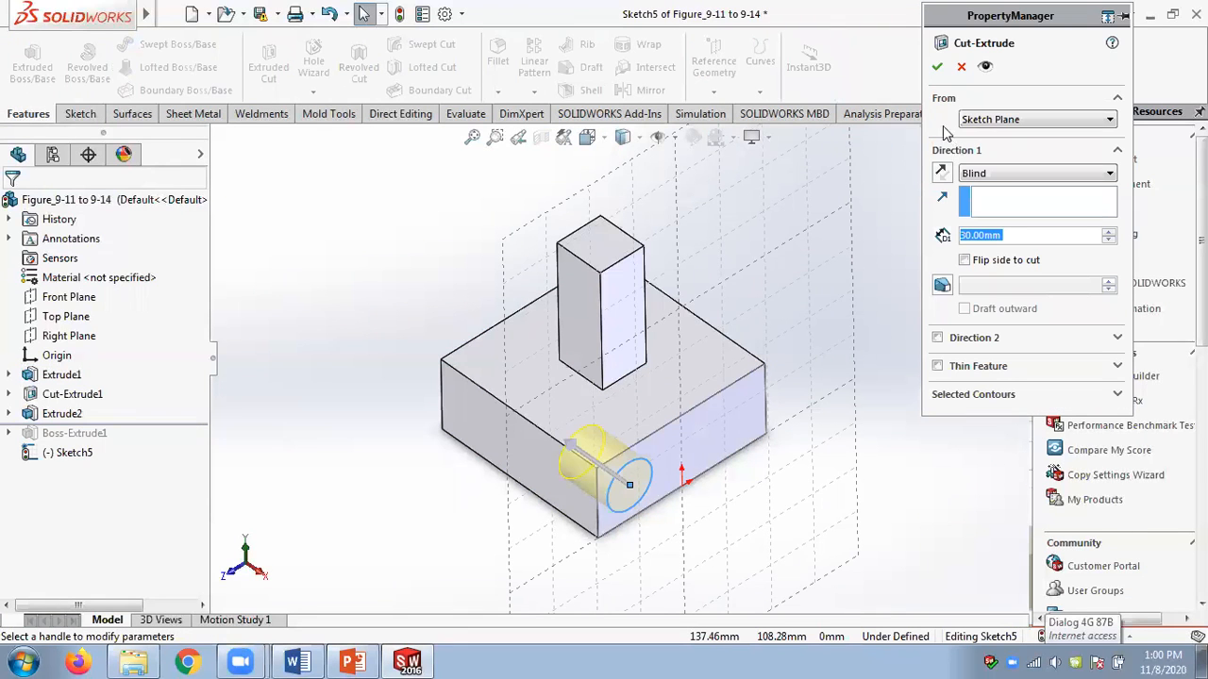
left_click(937, 66)
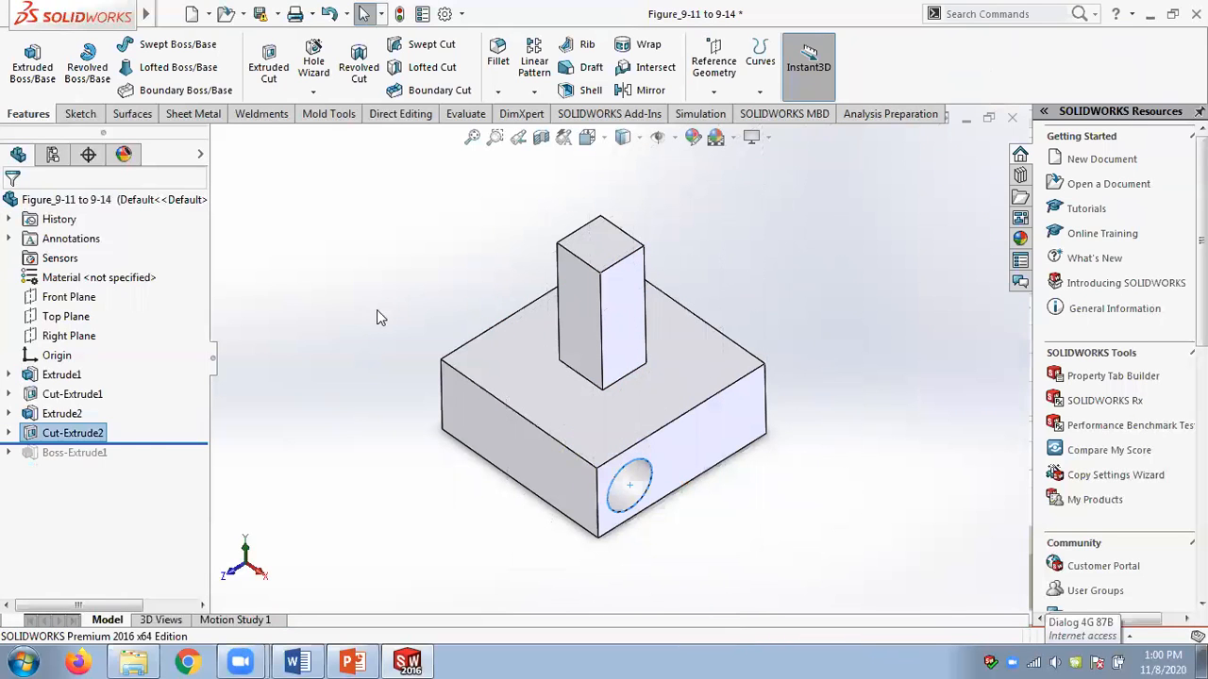
Roll the model forward past Boss-Extrude1 to examine the block against the side cut, and switch to the PowerPoint slides.
left_click_drag(139, 442, 141, 464)
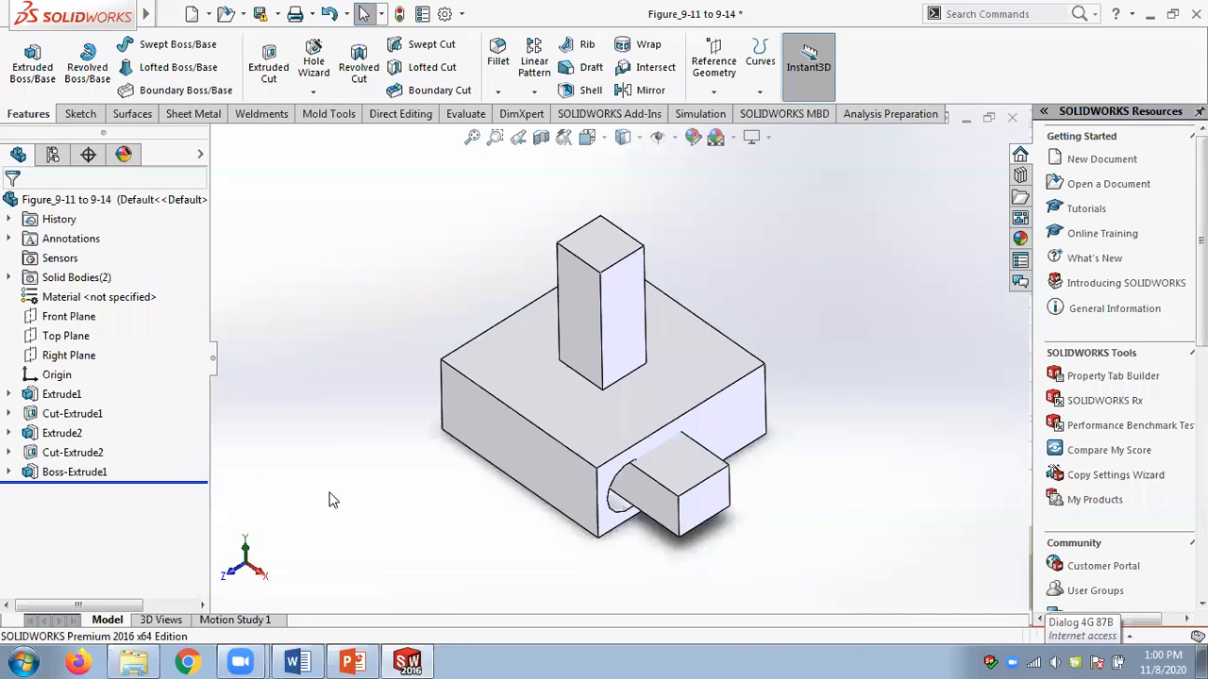
middle_click_drag(868, 464, 860, 413)
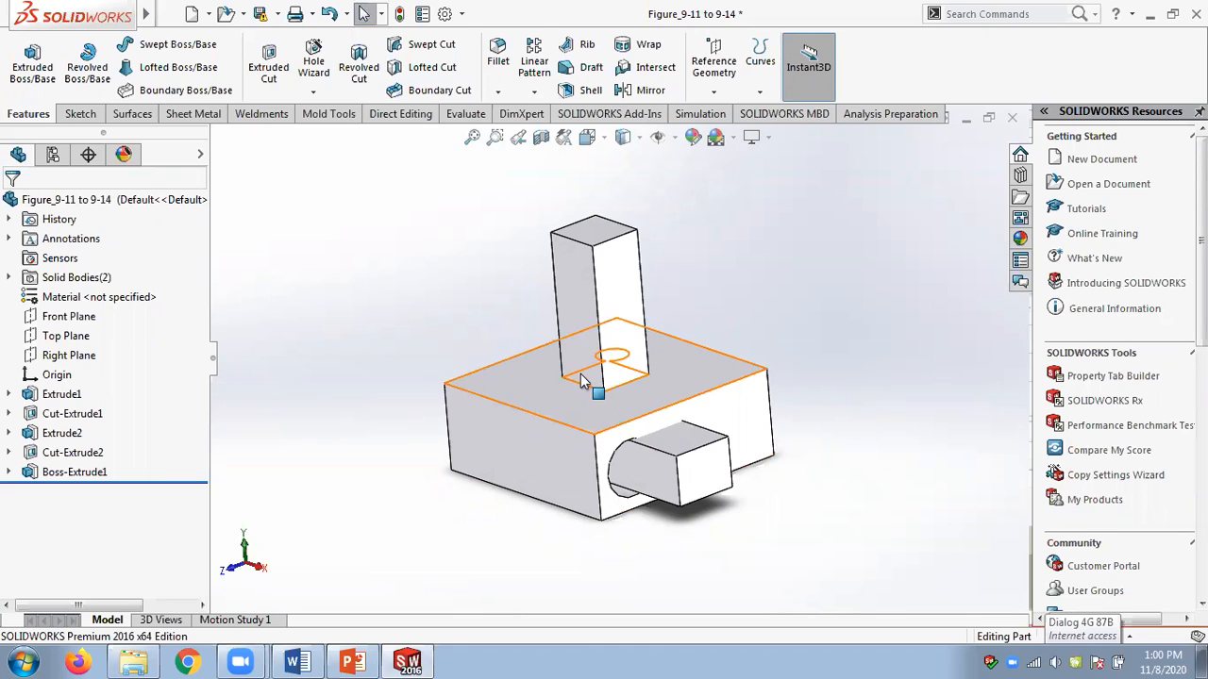
middle_click_drag(336, 383, 353, 350)
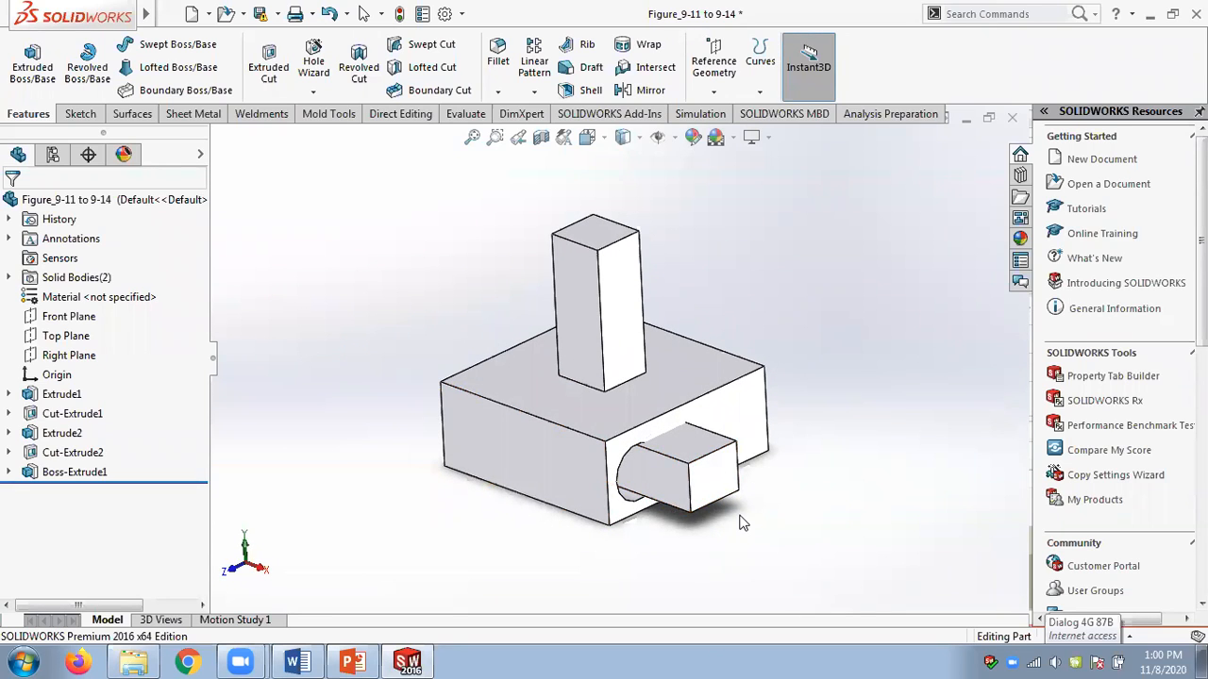
left_click(370, 661)
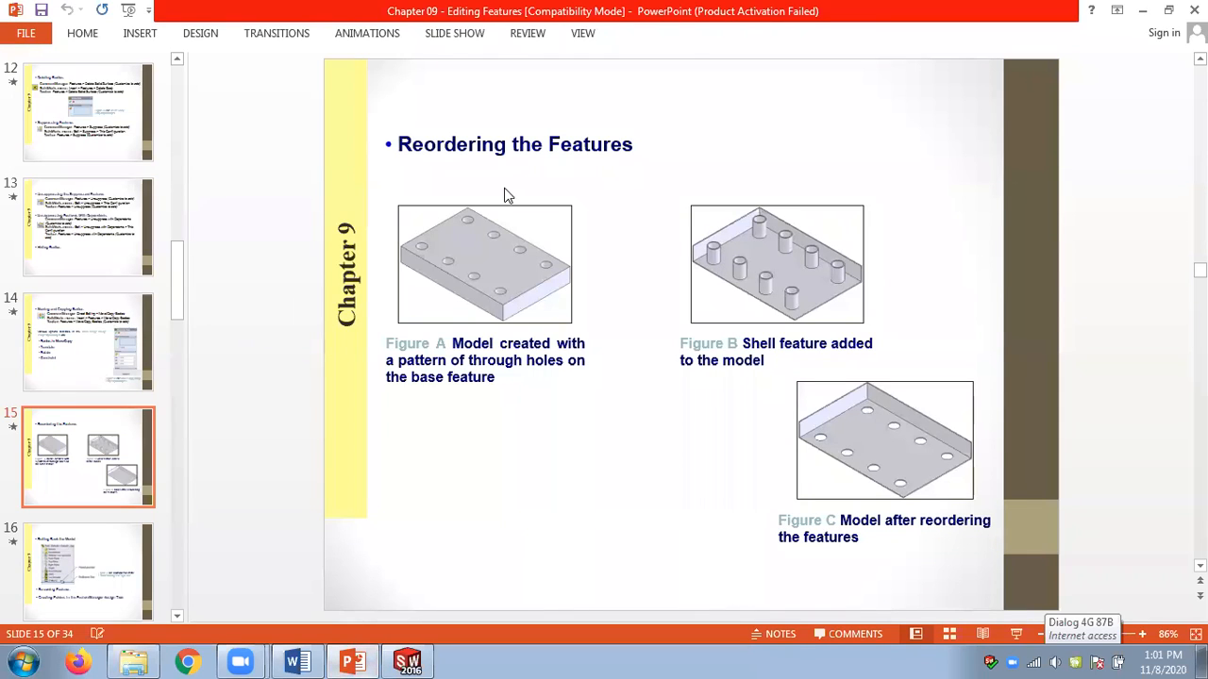